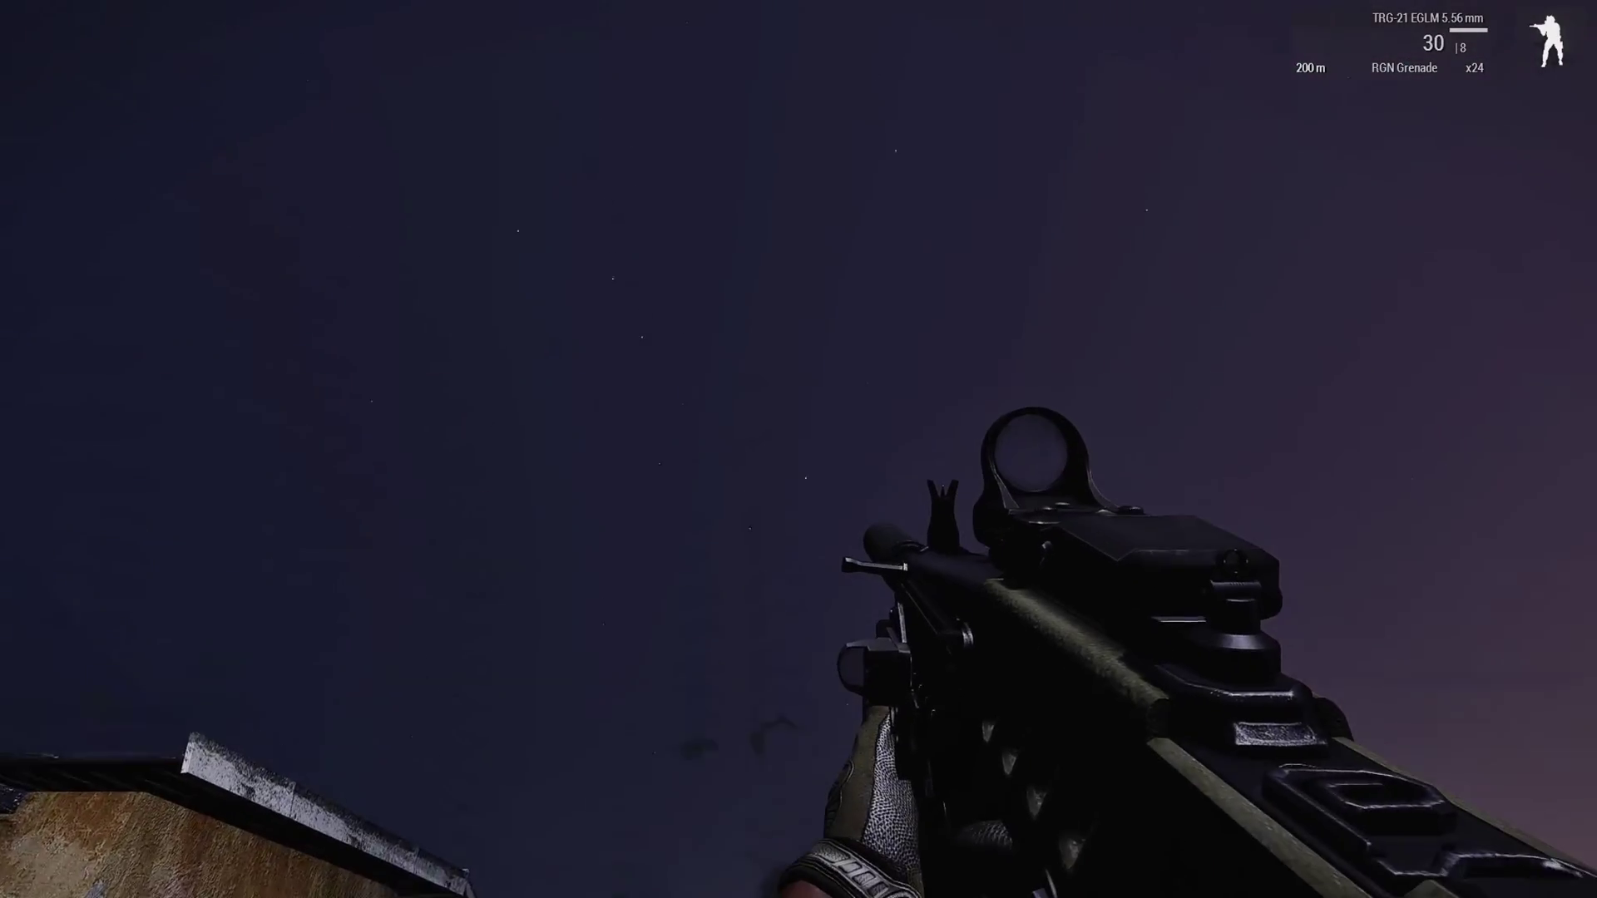
Place a NATO Rifleman on the grass outside the compound's concrete wall, near the rusty fuel tanks
key("s")
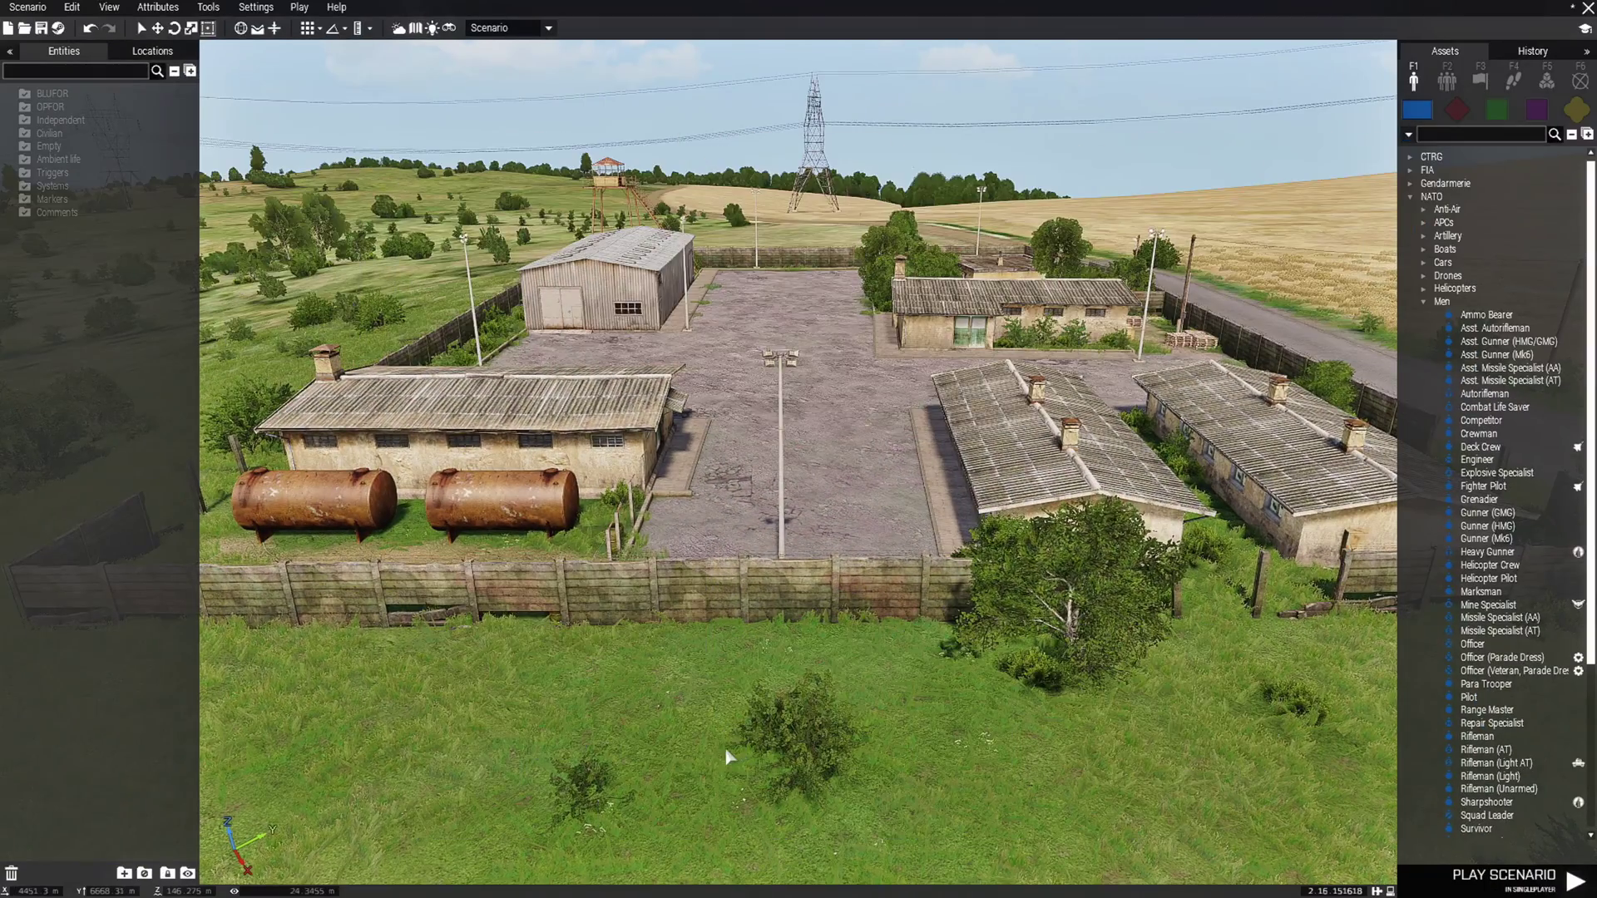
left_click(1477, 736)
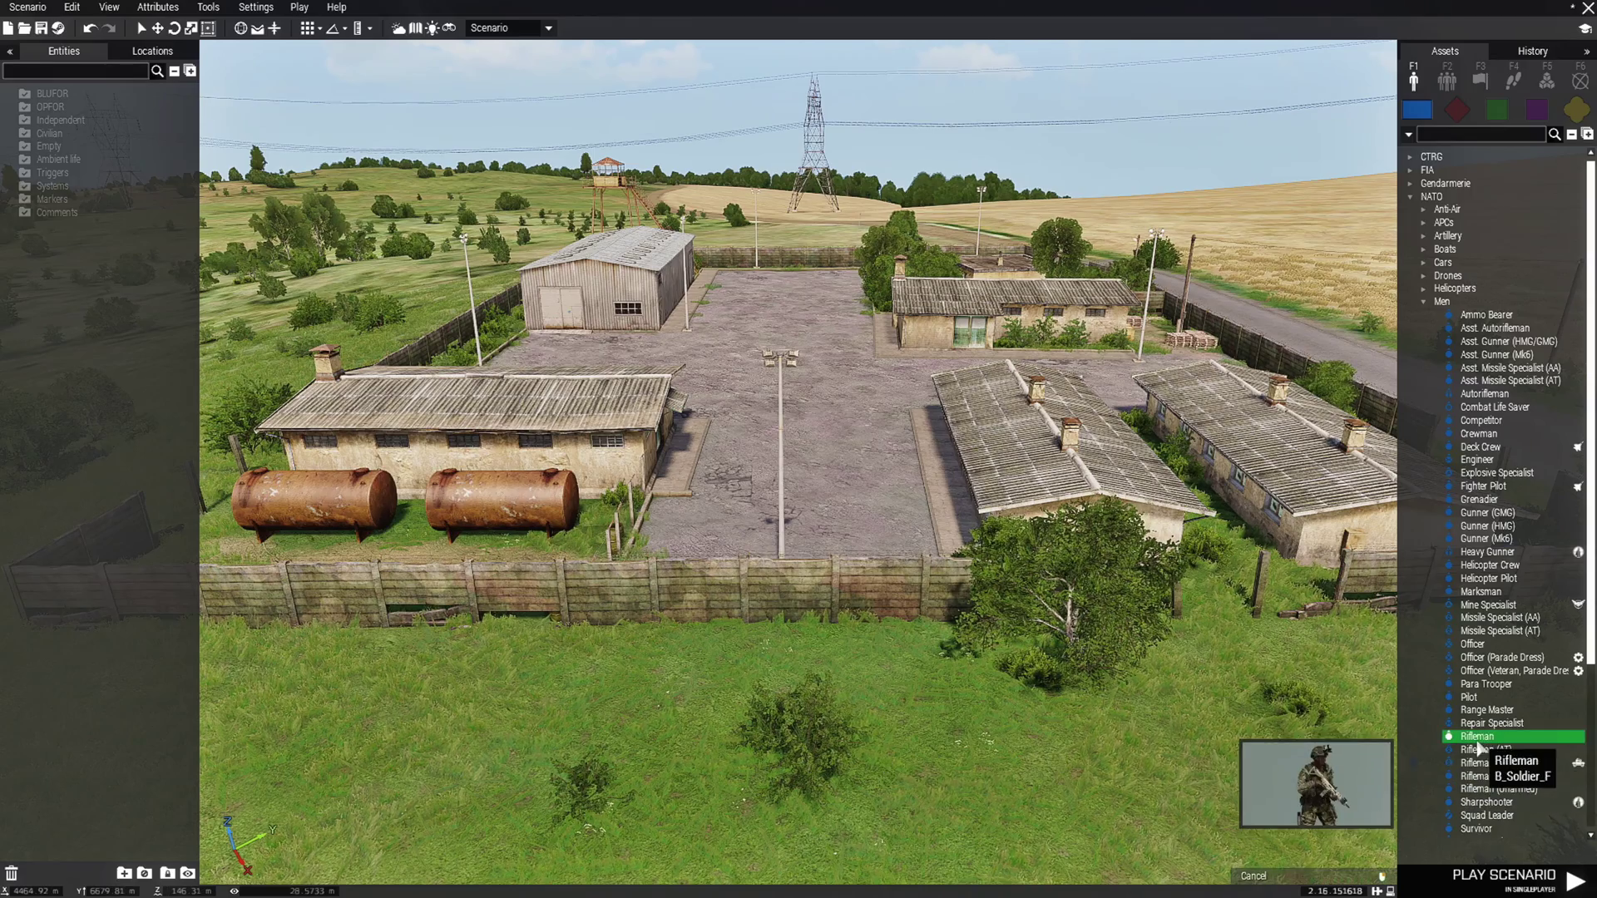
key("a")
scroll(841, 740, "up", 2)
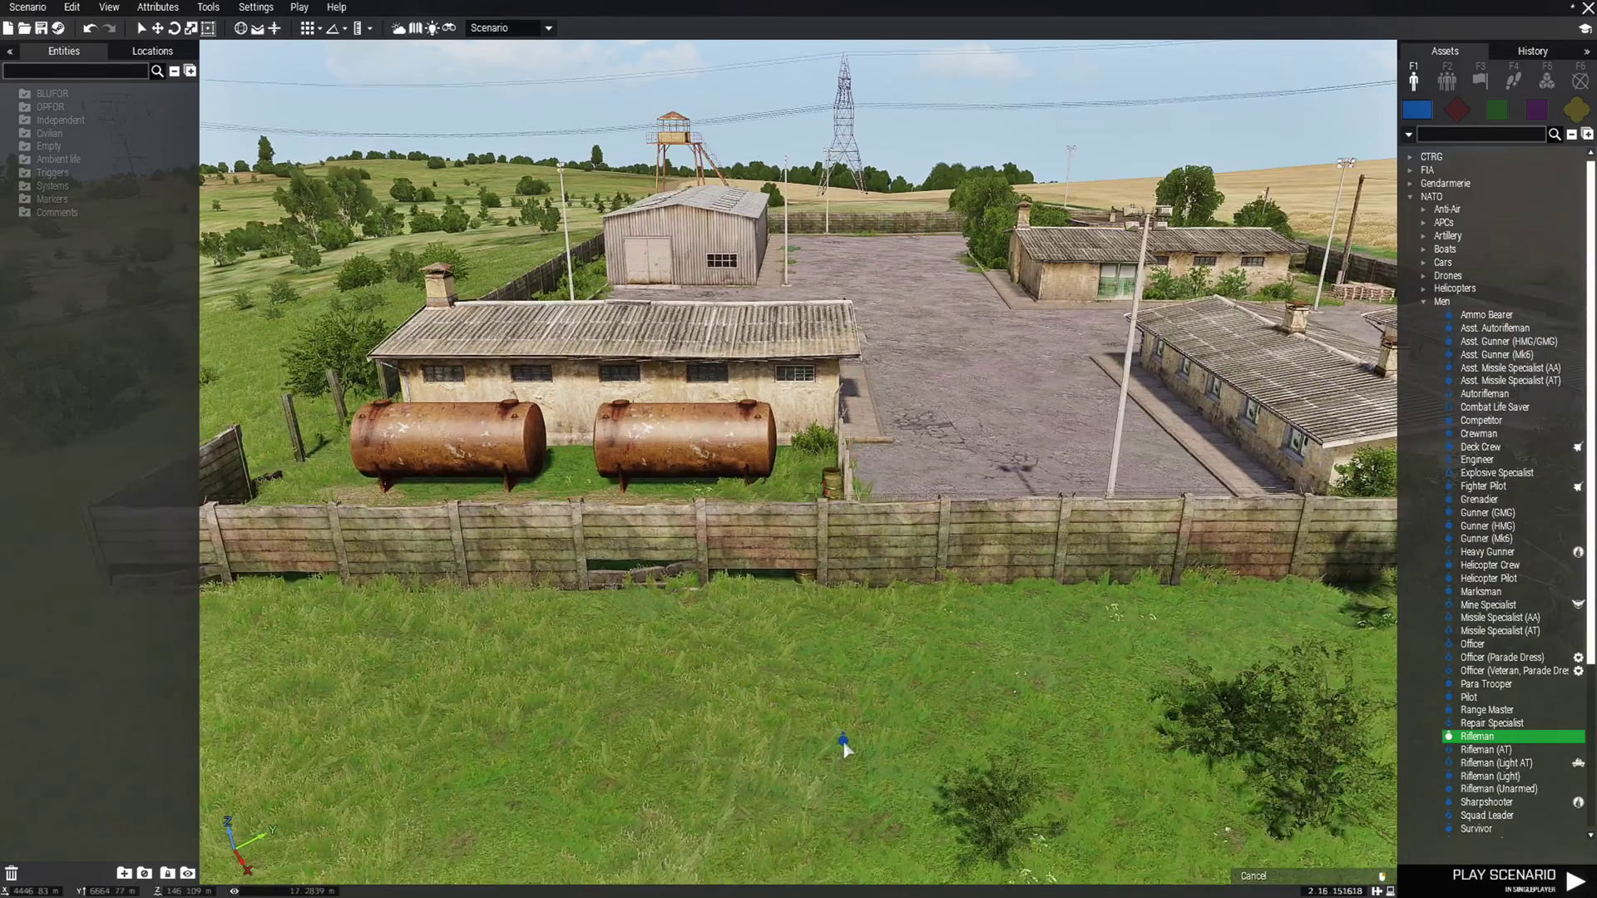
left_click(755, 782)
scroll(755, 786, "up", 3)
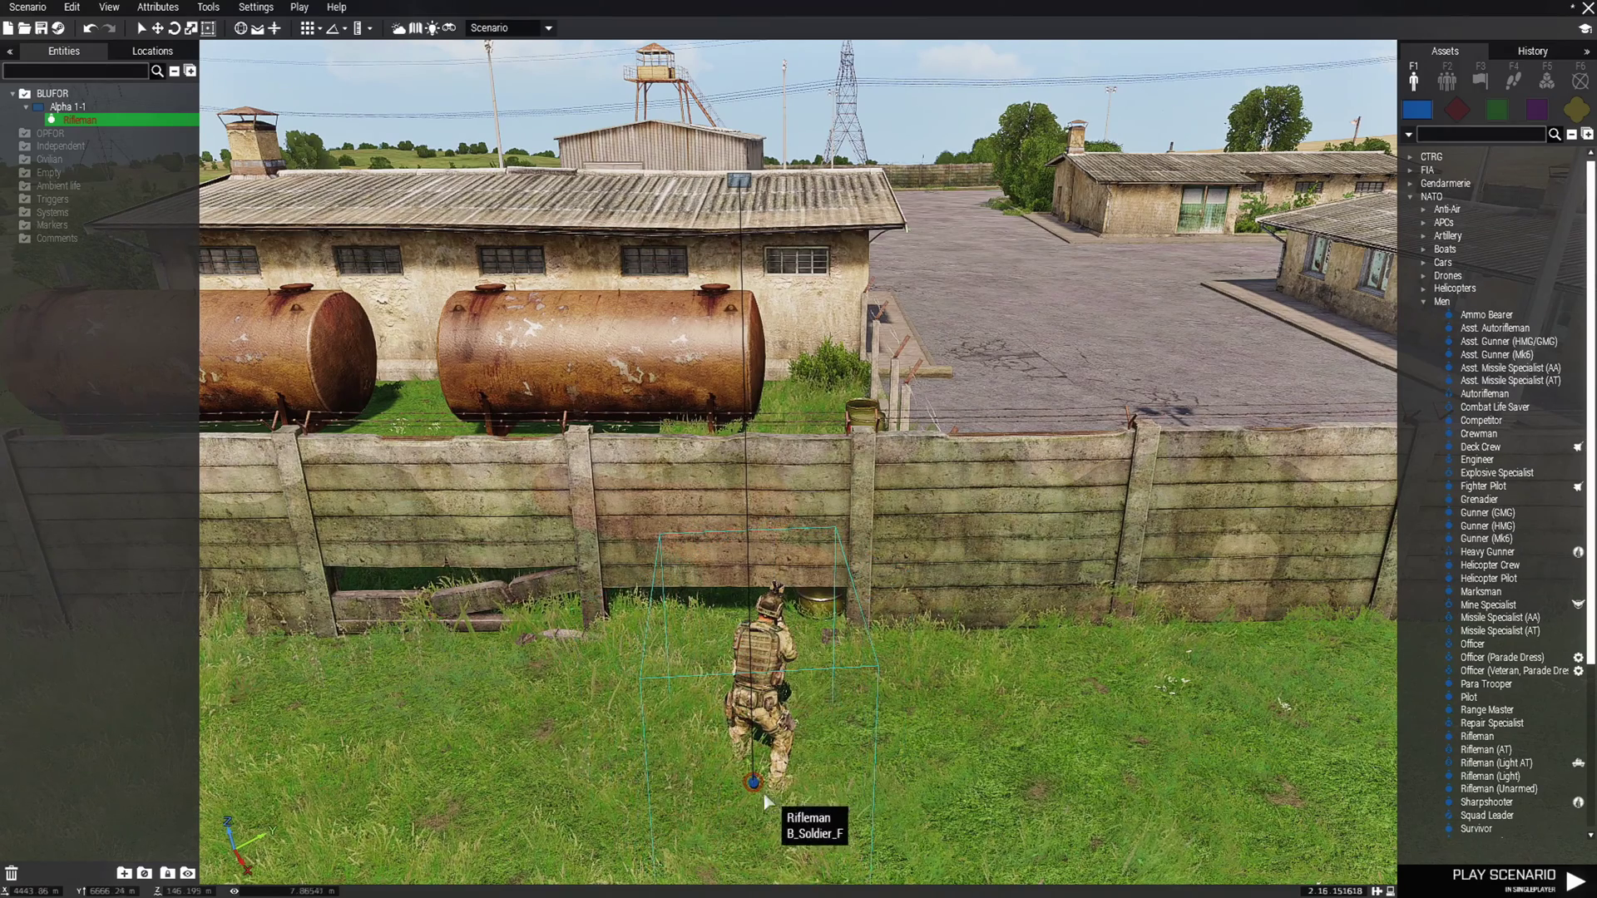
Load the saved loadout "CQB Loadout4 - TRG Woodland" onto the rifleman and accept it
right_click(757, 788)
left_click(769, 820)
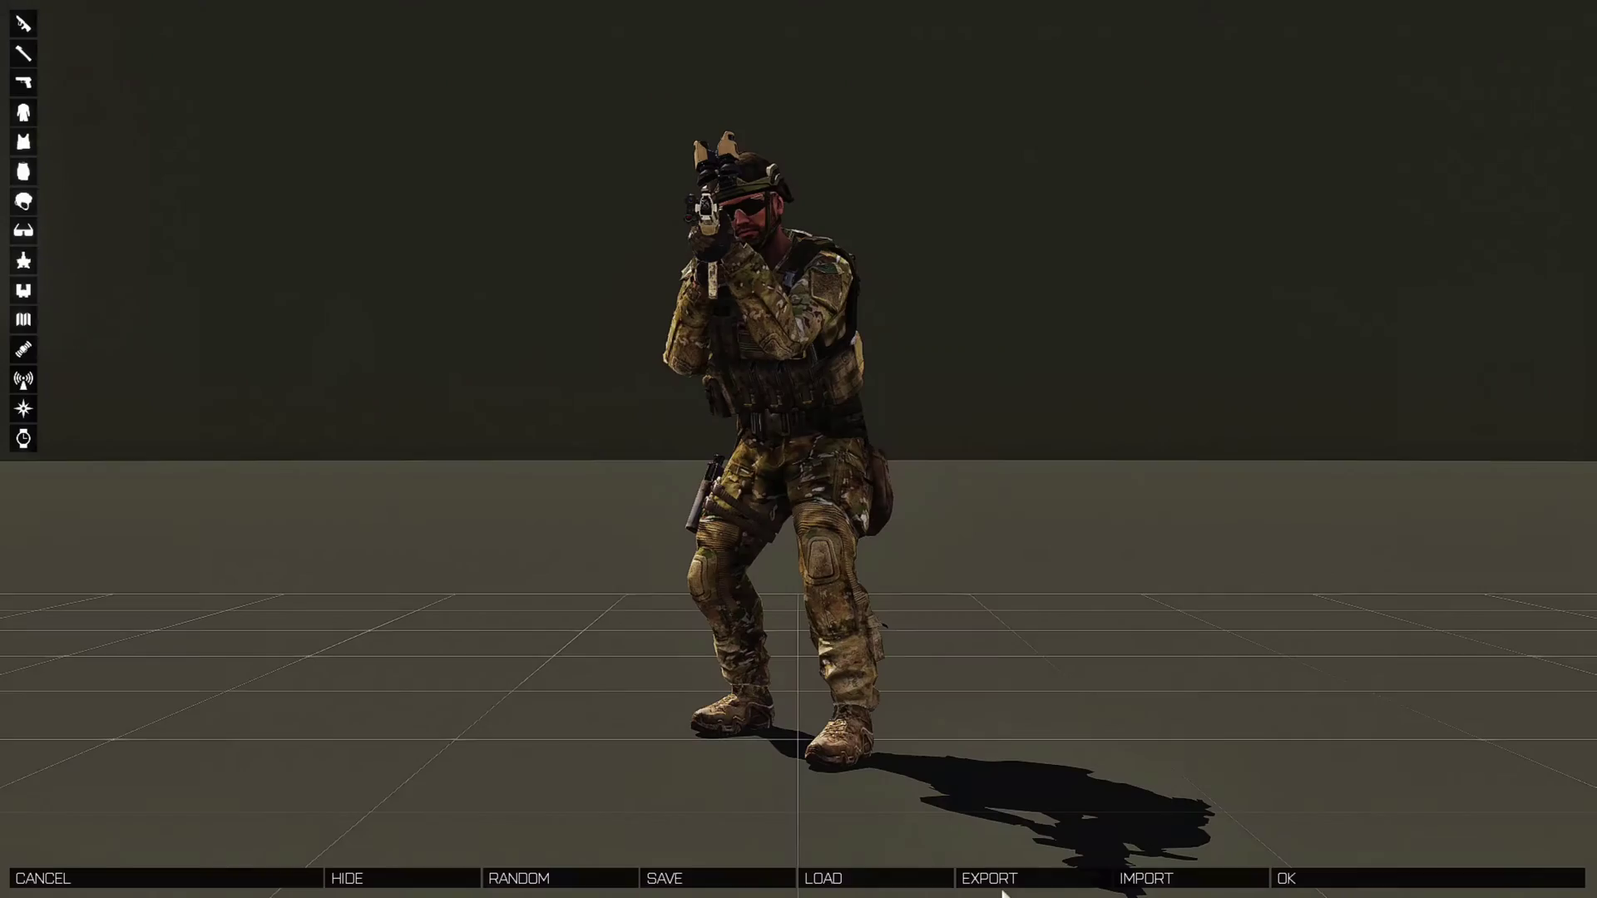
left_click(893, 879)
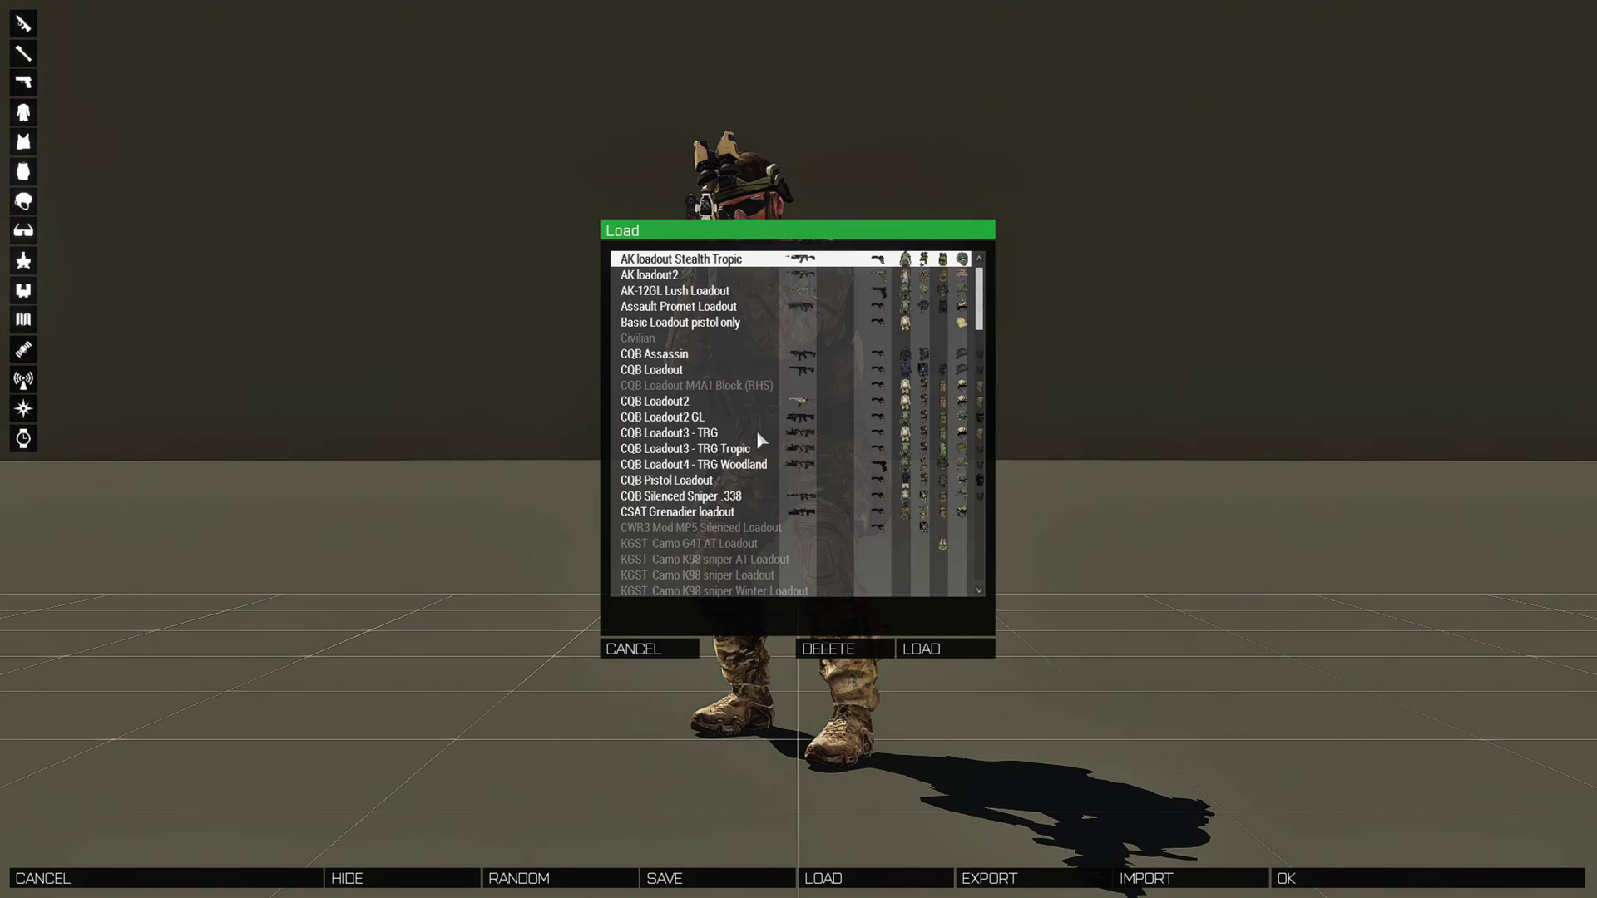
left_click(733, 466)
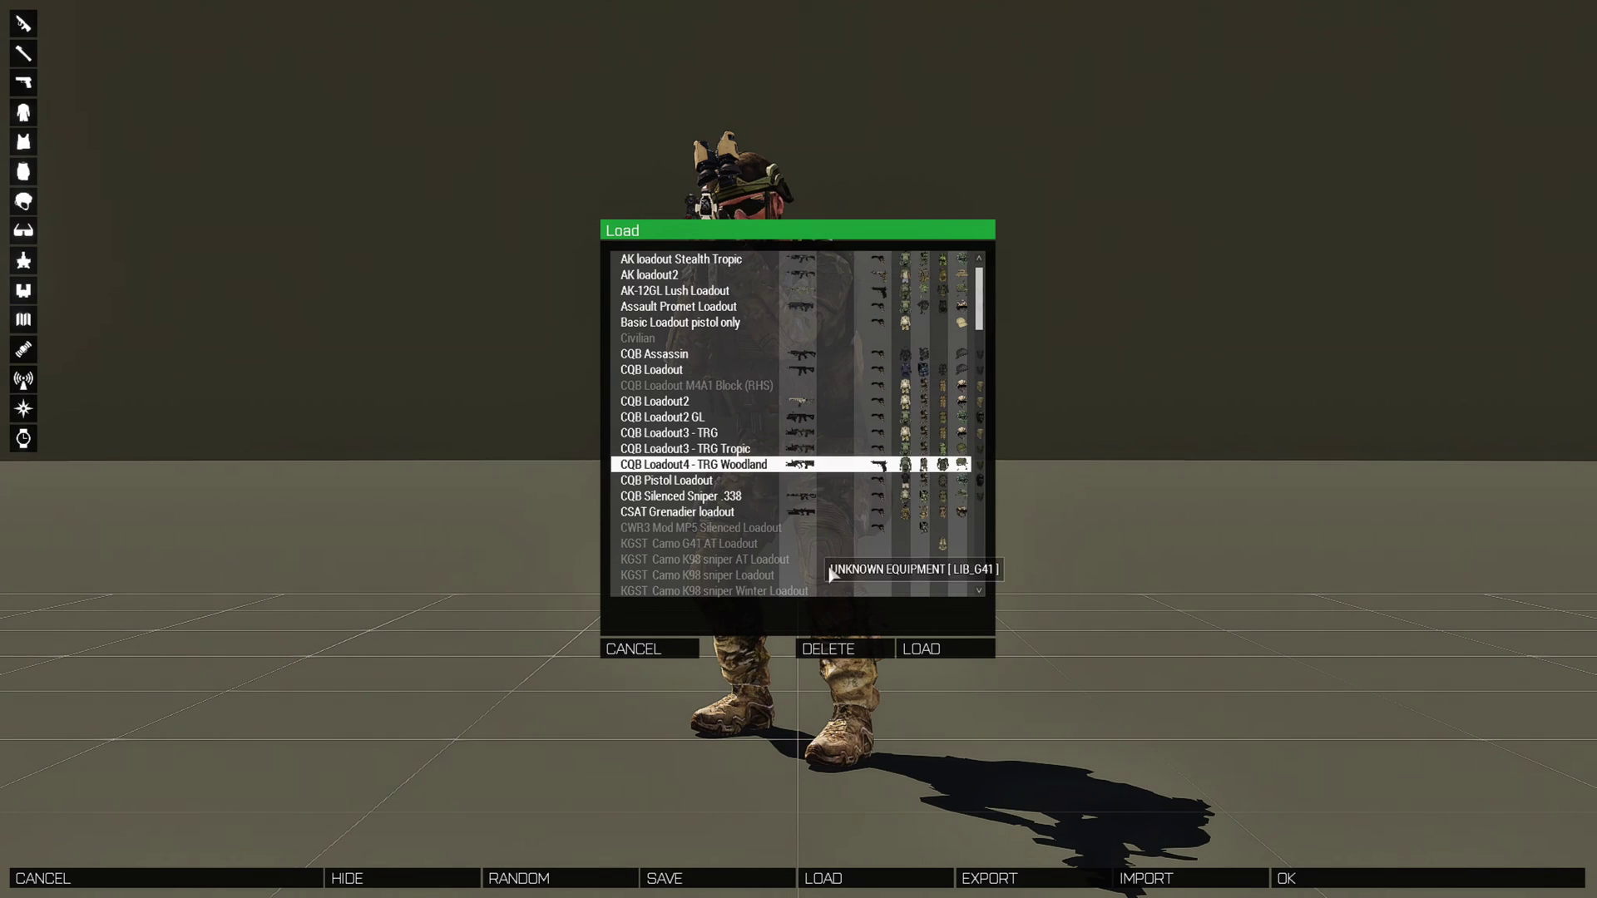
left_click(938, 653)
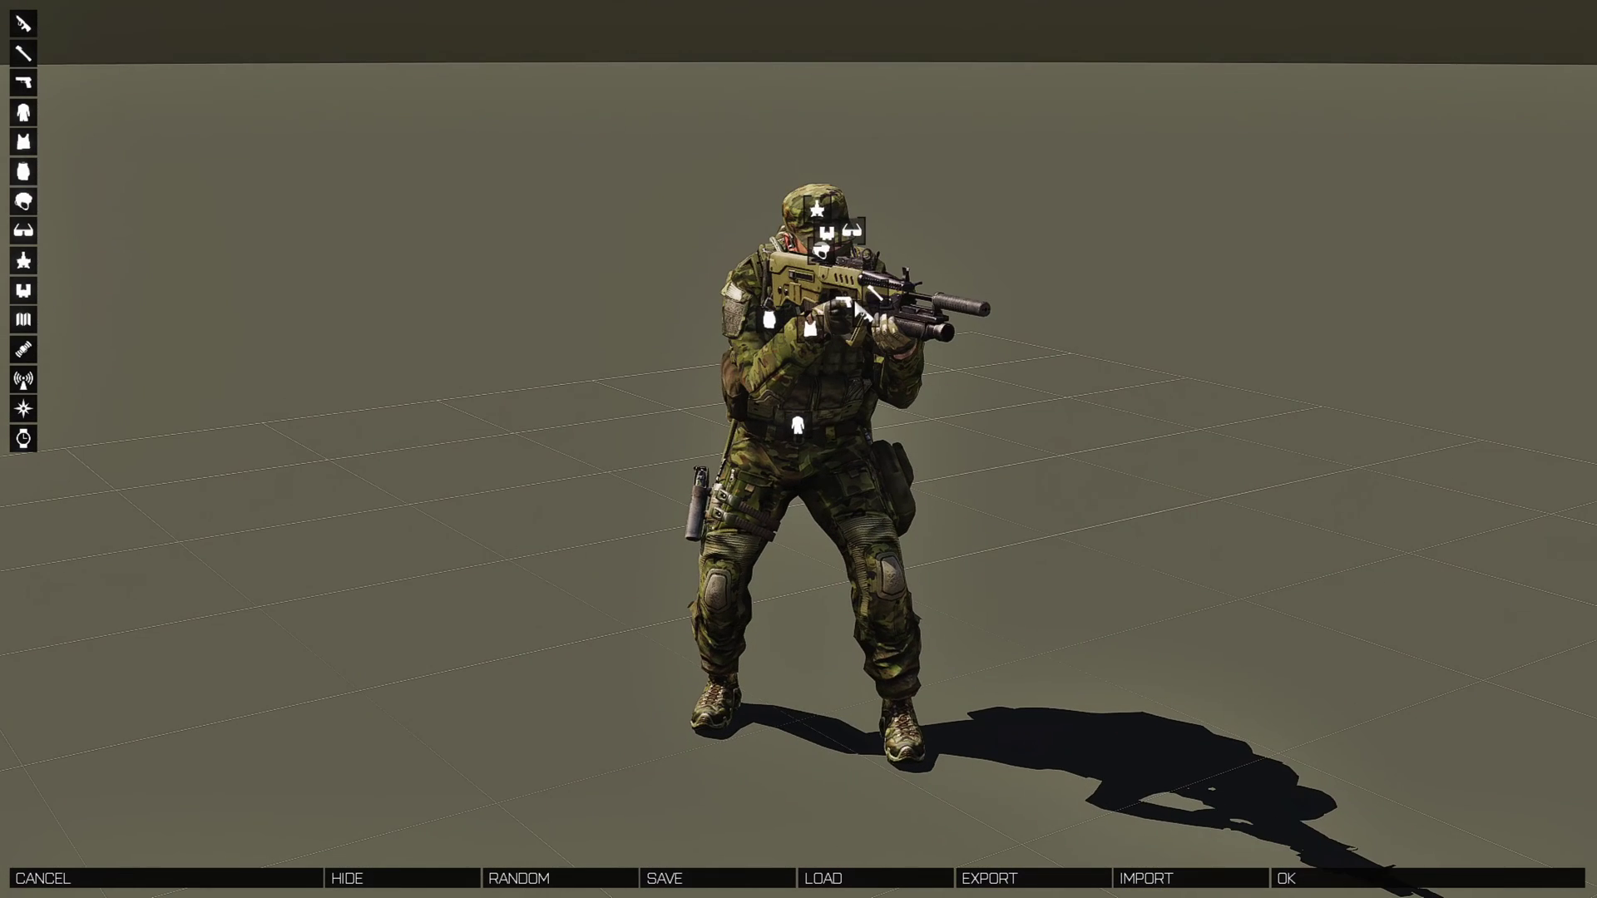
left_click_drag(844, 224, 844, 287)
scroll(843, 287, "up", 3)
scroll(839, 287, "up", 2)
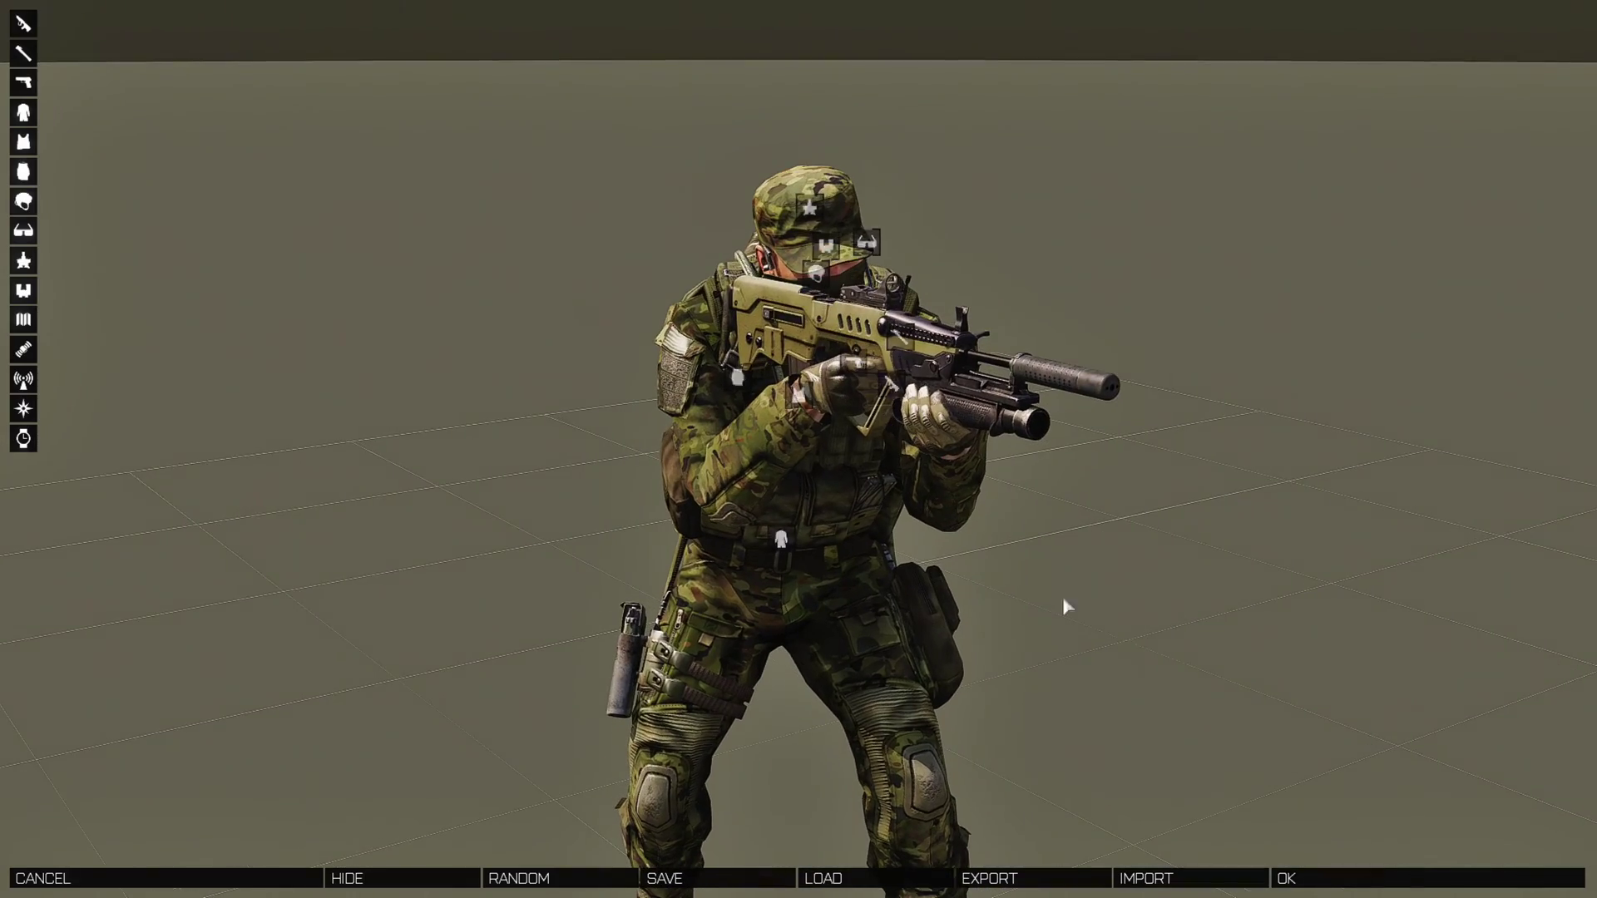
left_click(1311, 879)
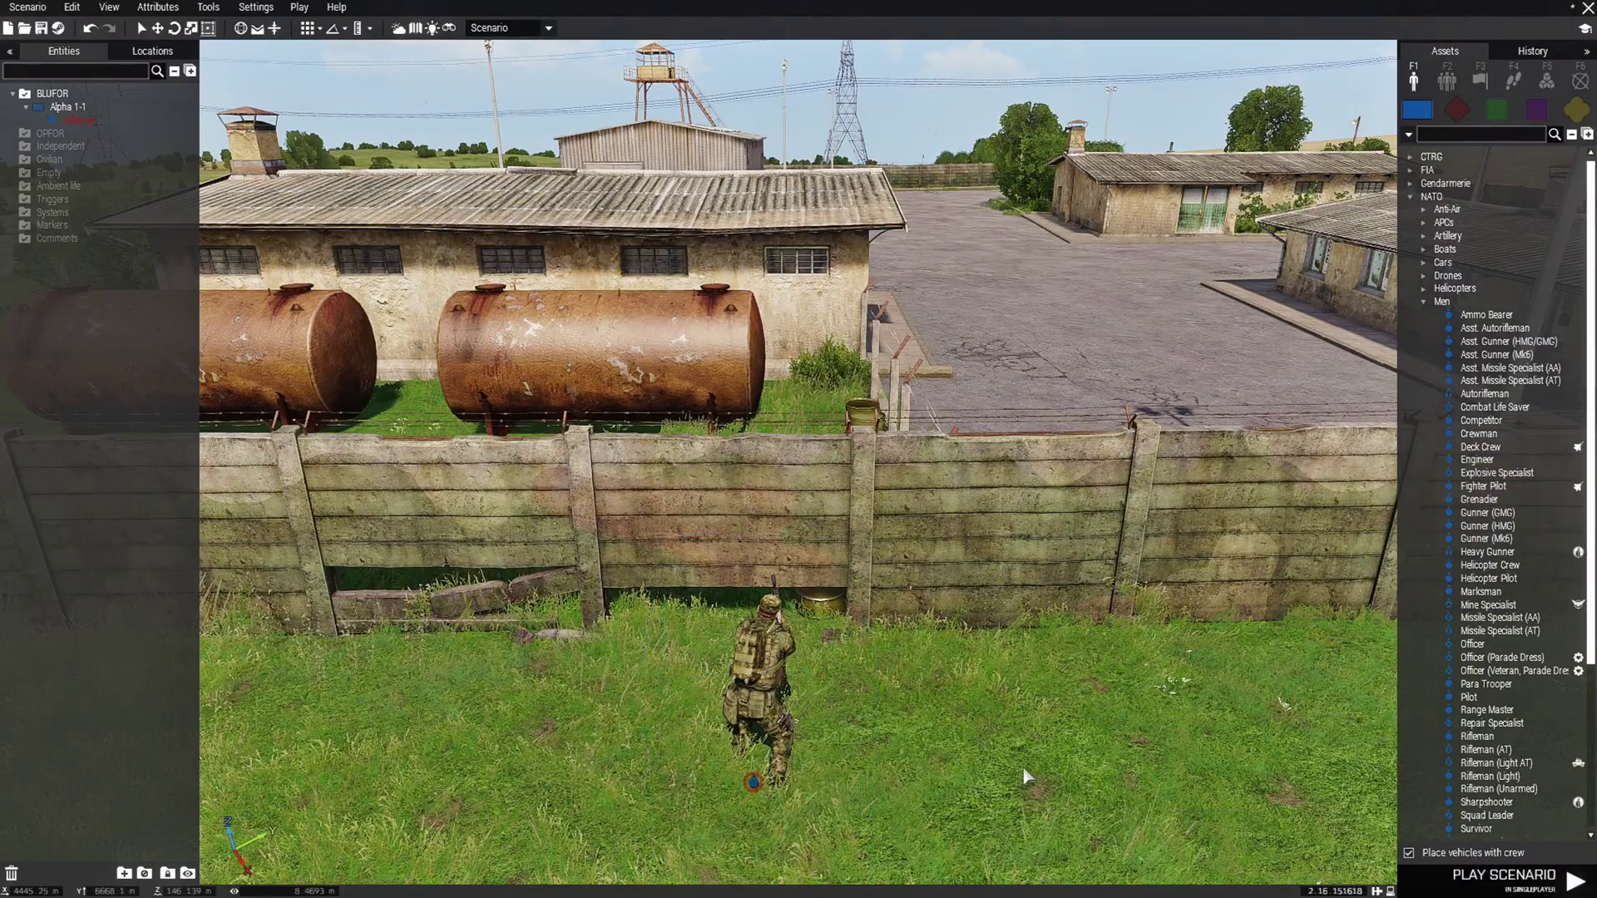
Place an OPFOR FIA Survivor on the paved yard inside the compound, near the metal gate
scroll(999, 757, "down", 2)
key("d")
key("d")
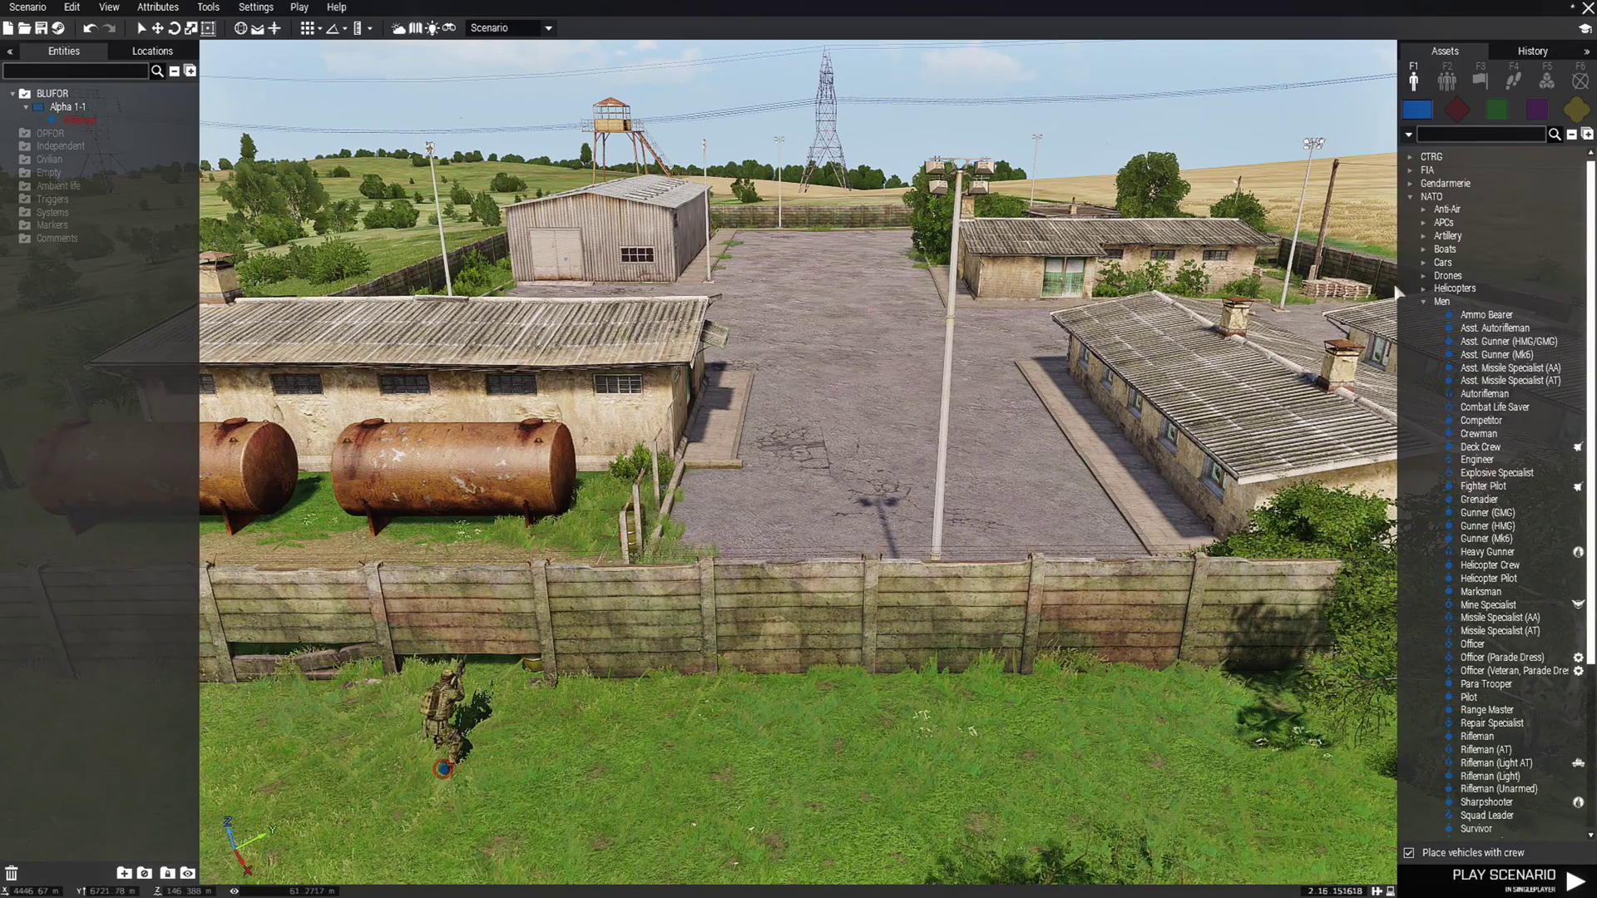
left_click(1459, 108)
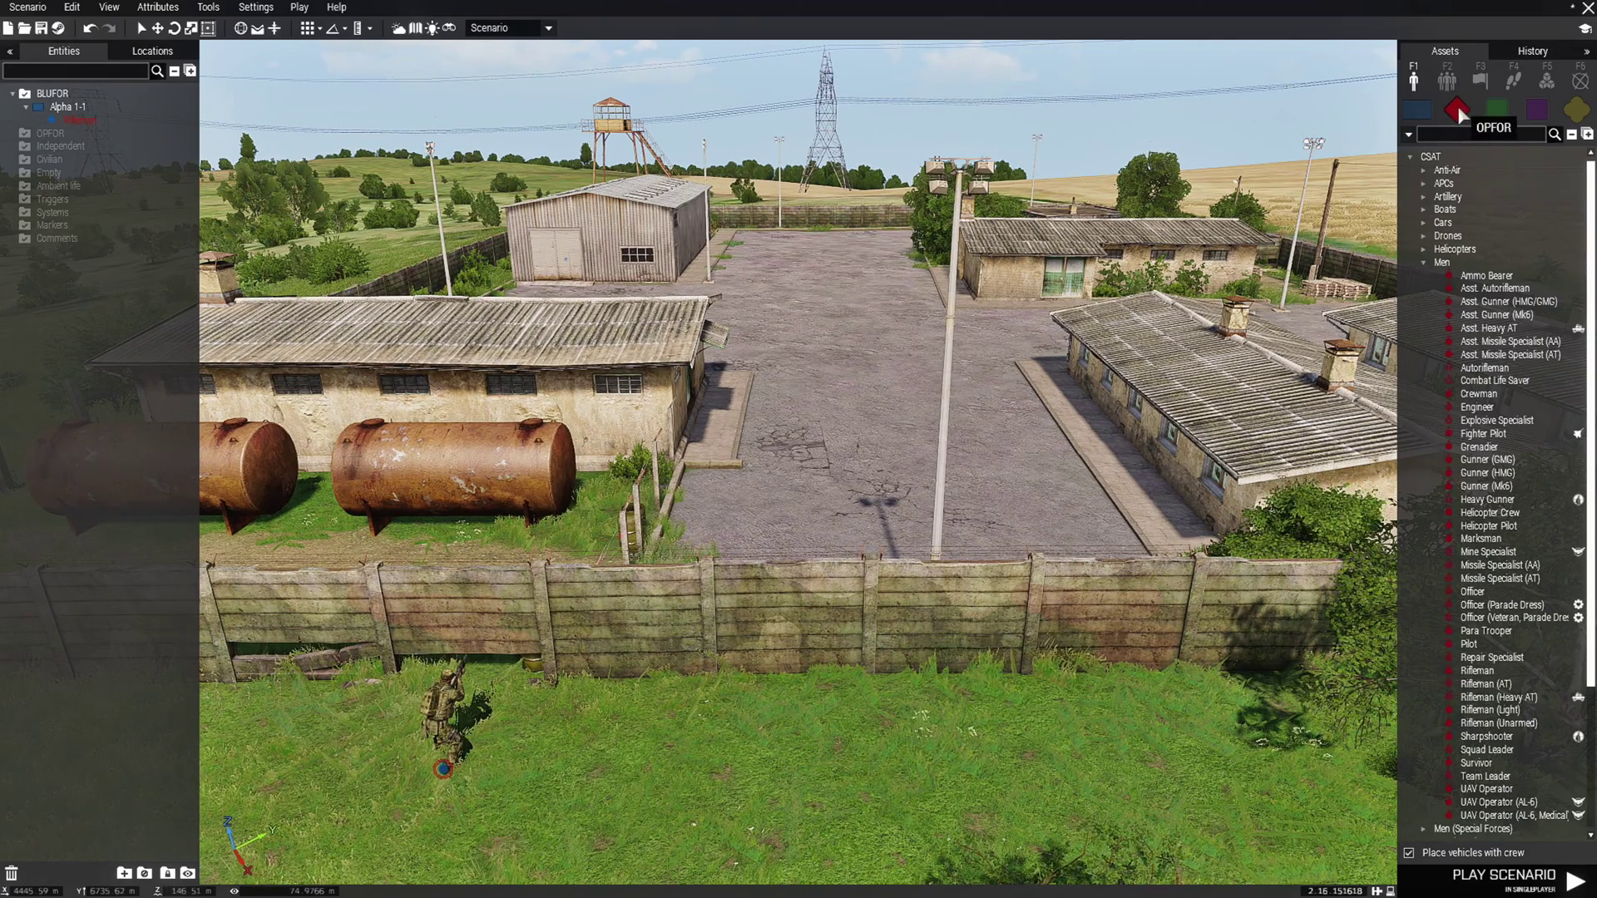
left_click(1409, 157)
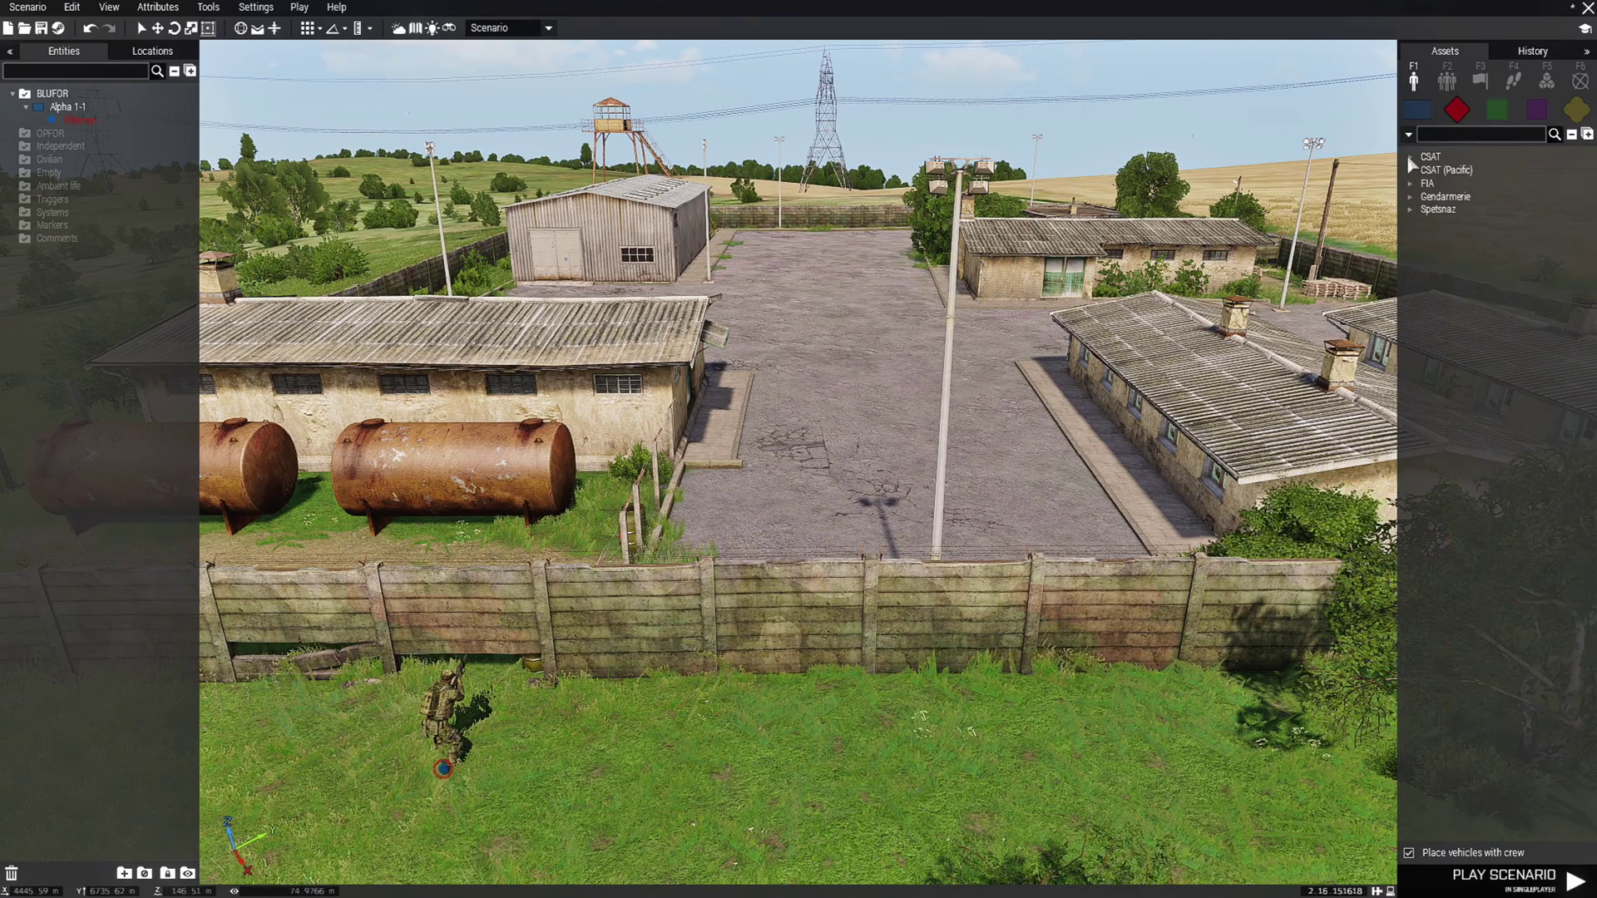
left_click(1409, 183)
left_click(1420, 222)
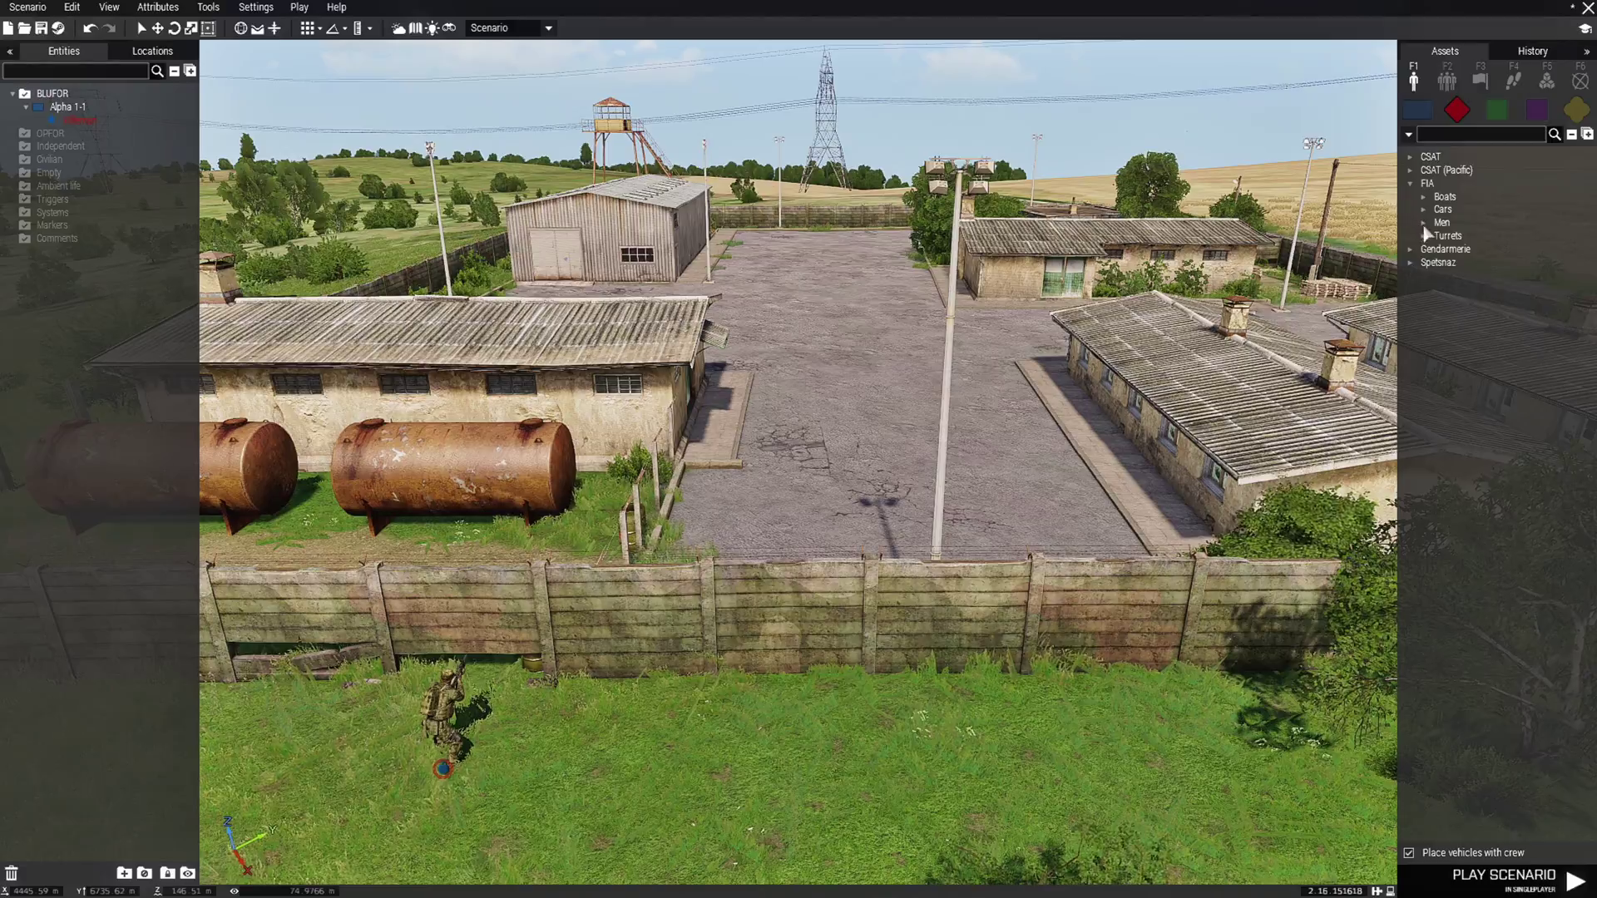
left_click(1476, 434)
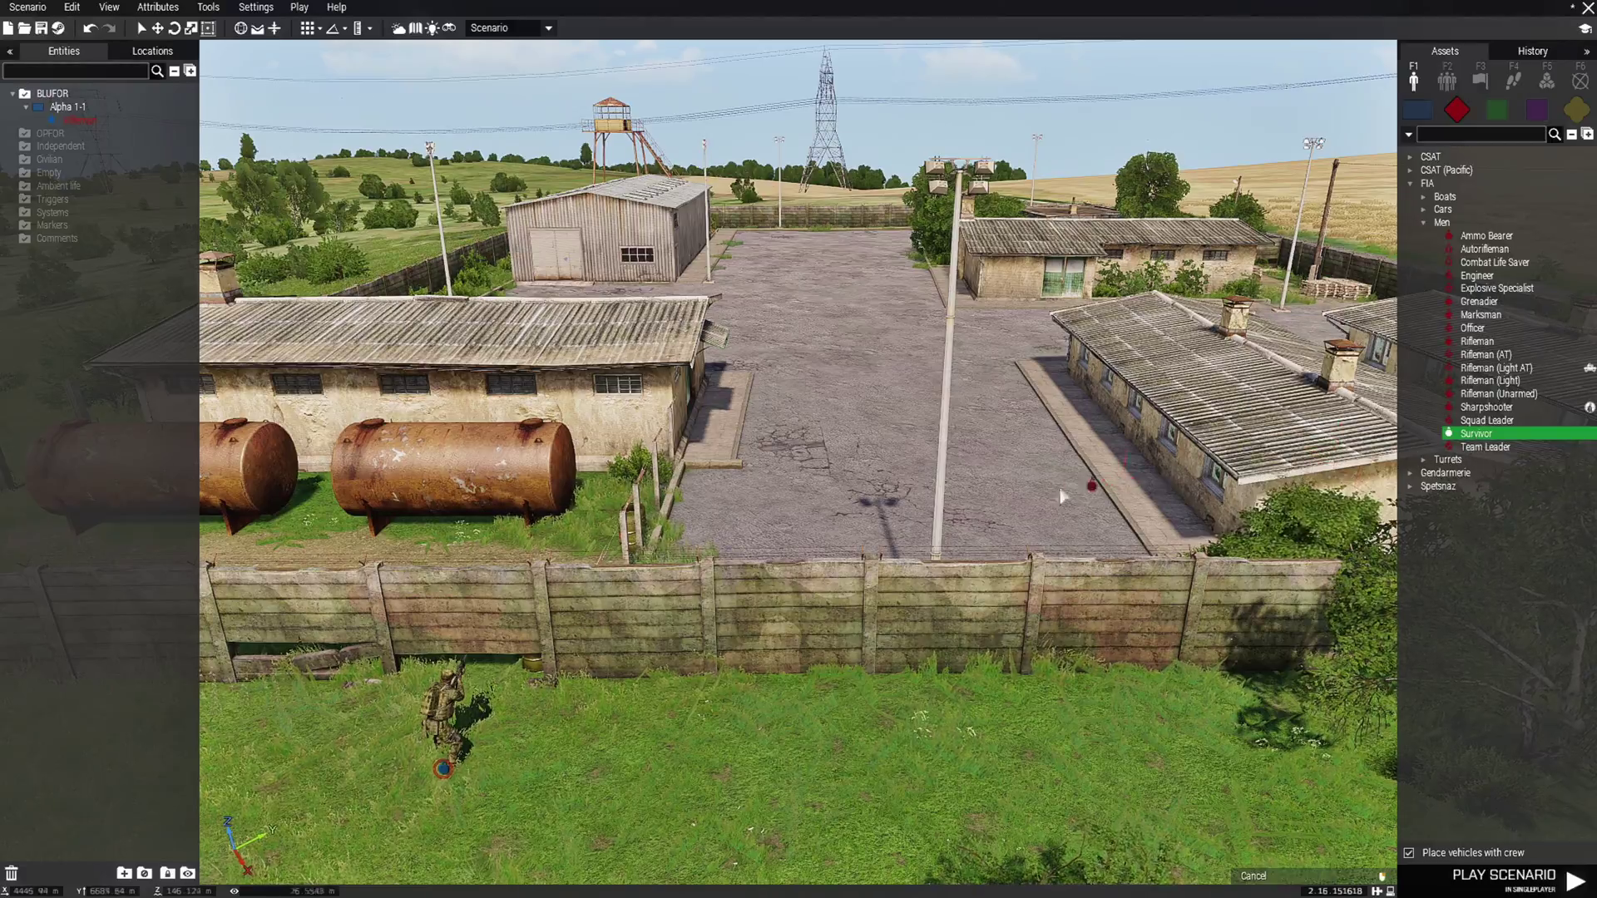
scroll(906, 494, "up", 2)
key("w")
right_click_drag(1112, 552, 1208, 583)
scroll(1211, 584, "down", 5)
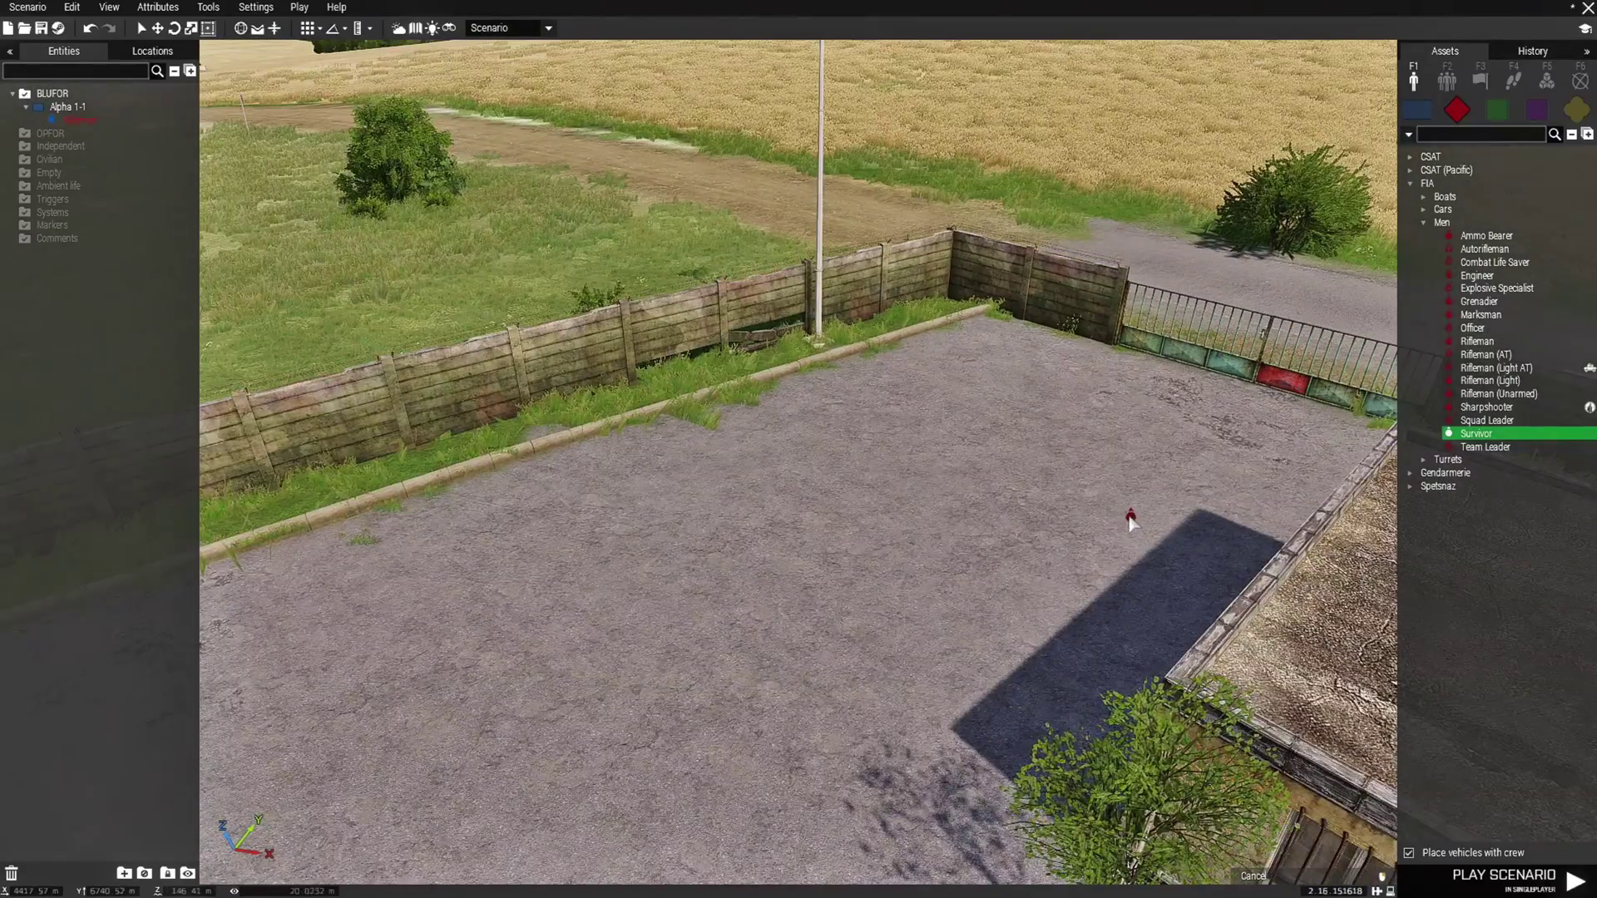
left_click(1111, 509)
scroll(1106, 516, "up", 2)
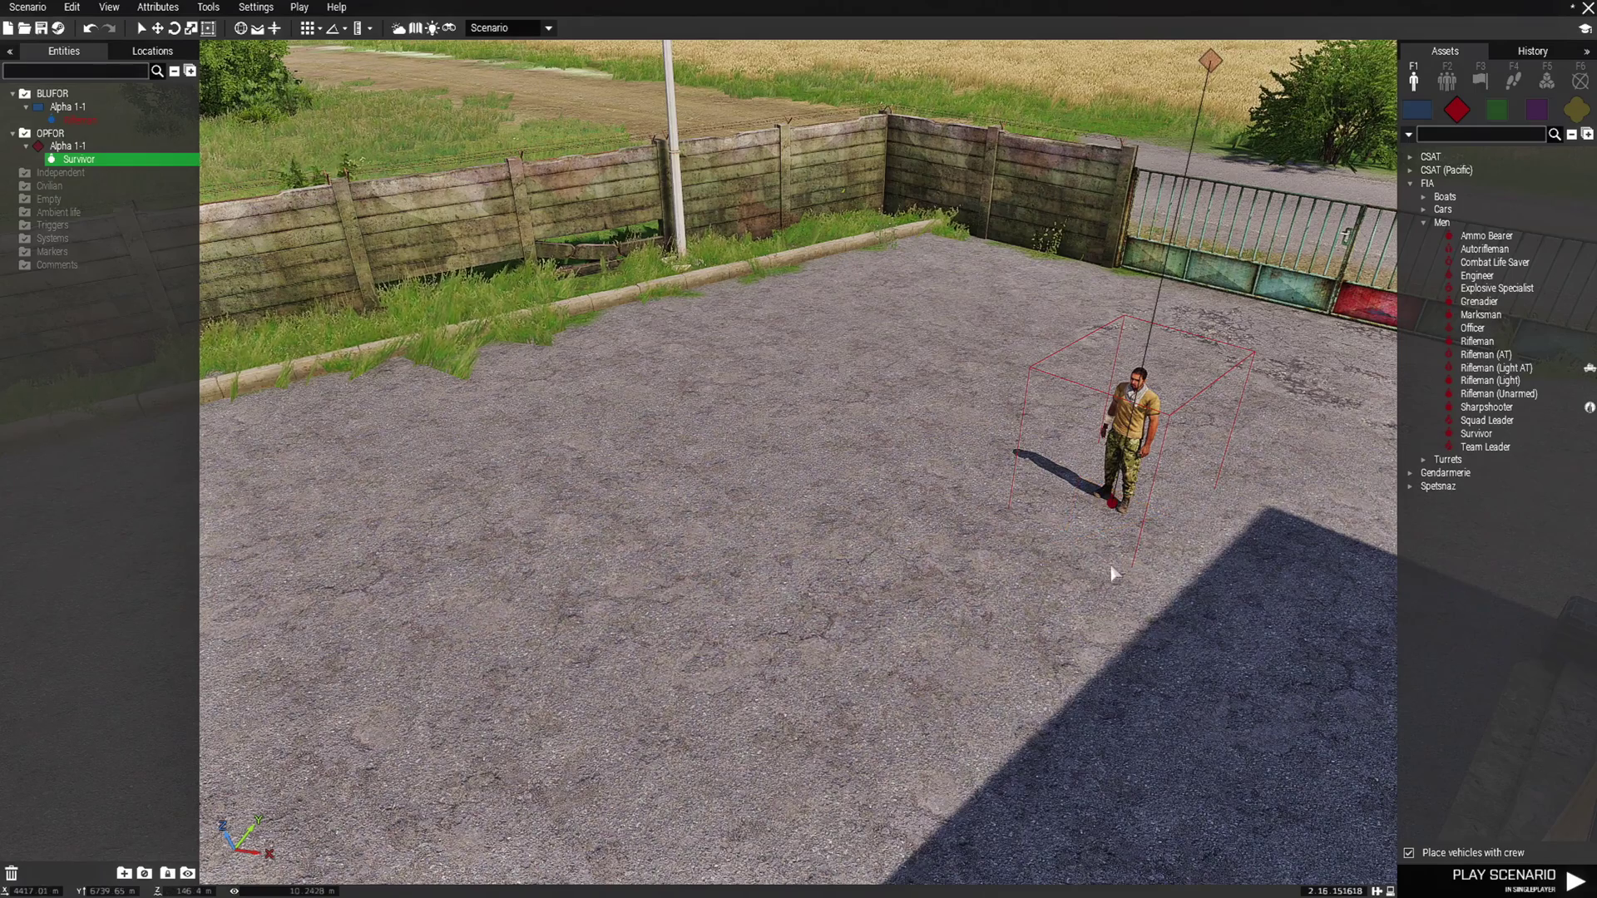
Add a Move waypoint for the Survivor on the map, in the open yard southwest of him
key("d")
key("w")
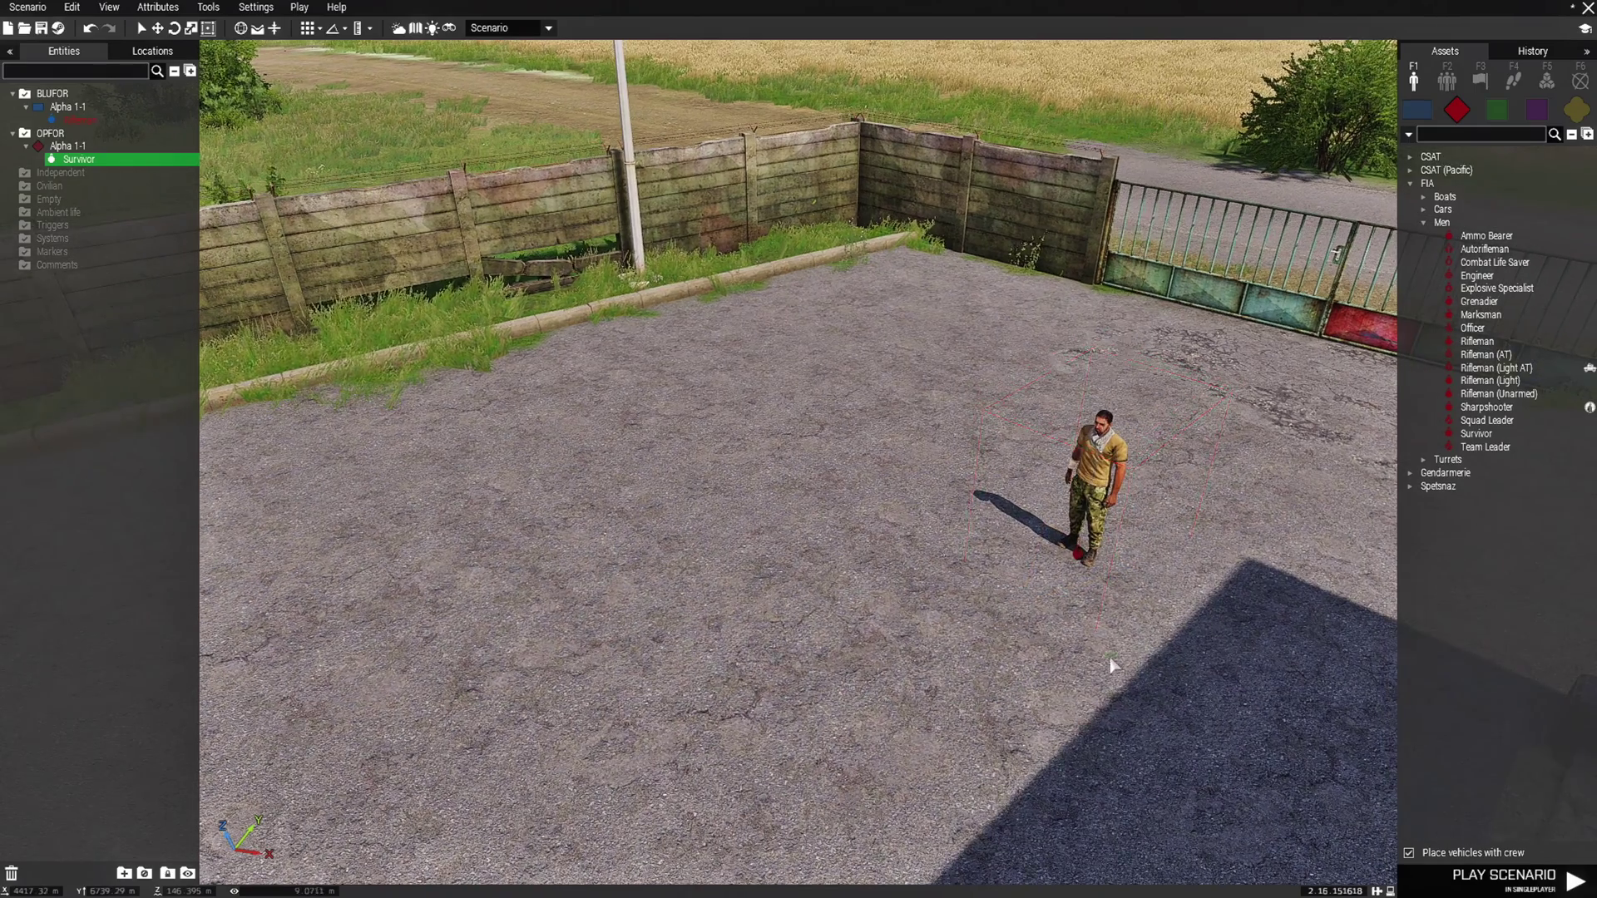
left_click(1017, 651)
key("s")
scroll(1018, 659, "down", 3)
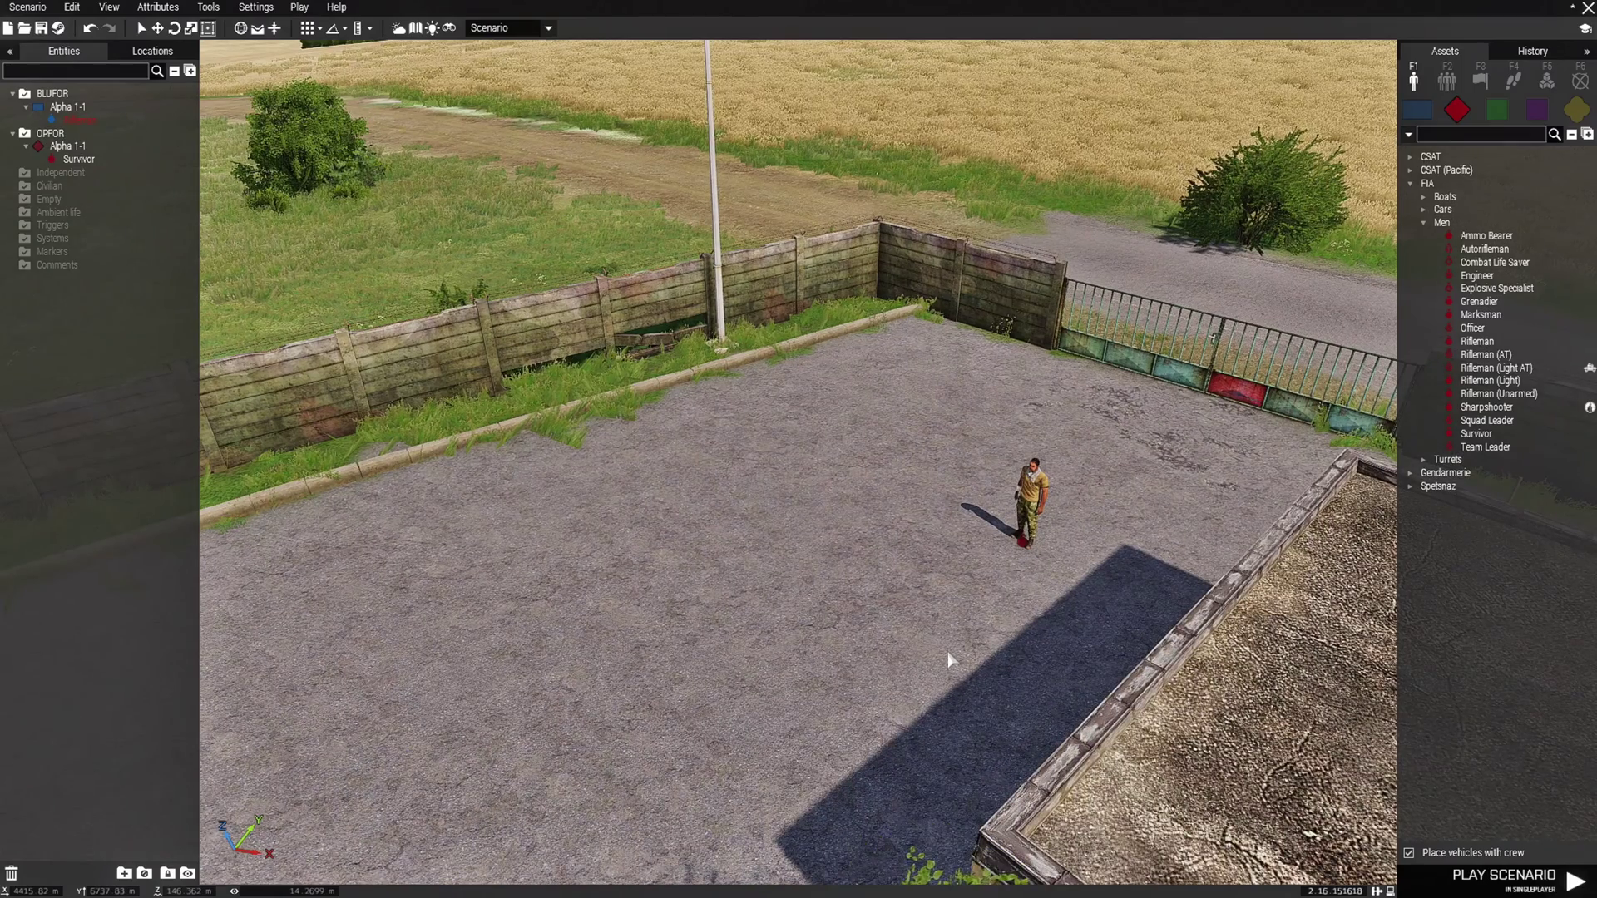
key("w")
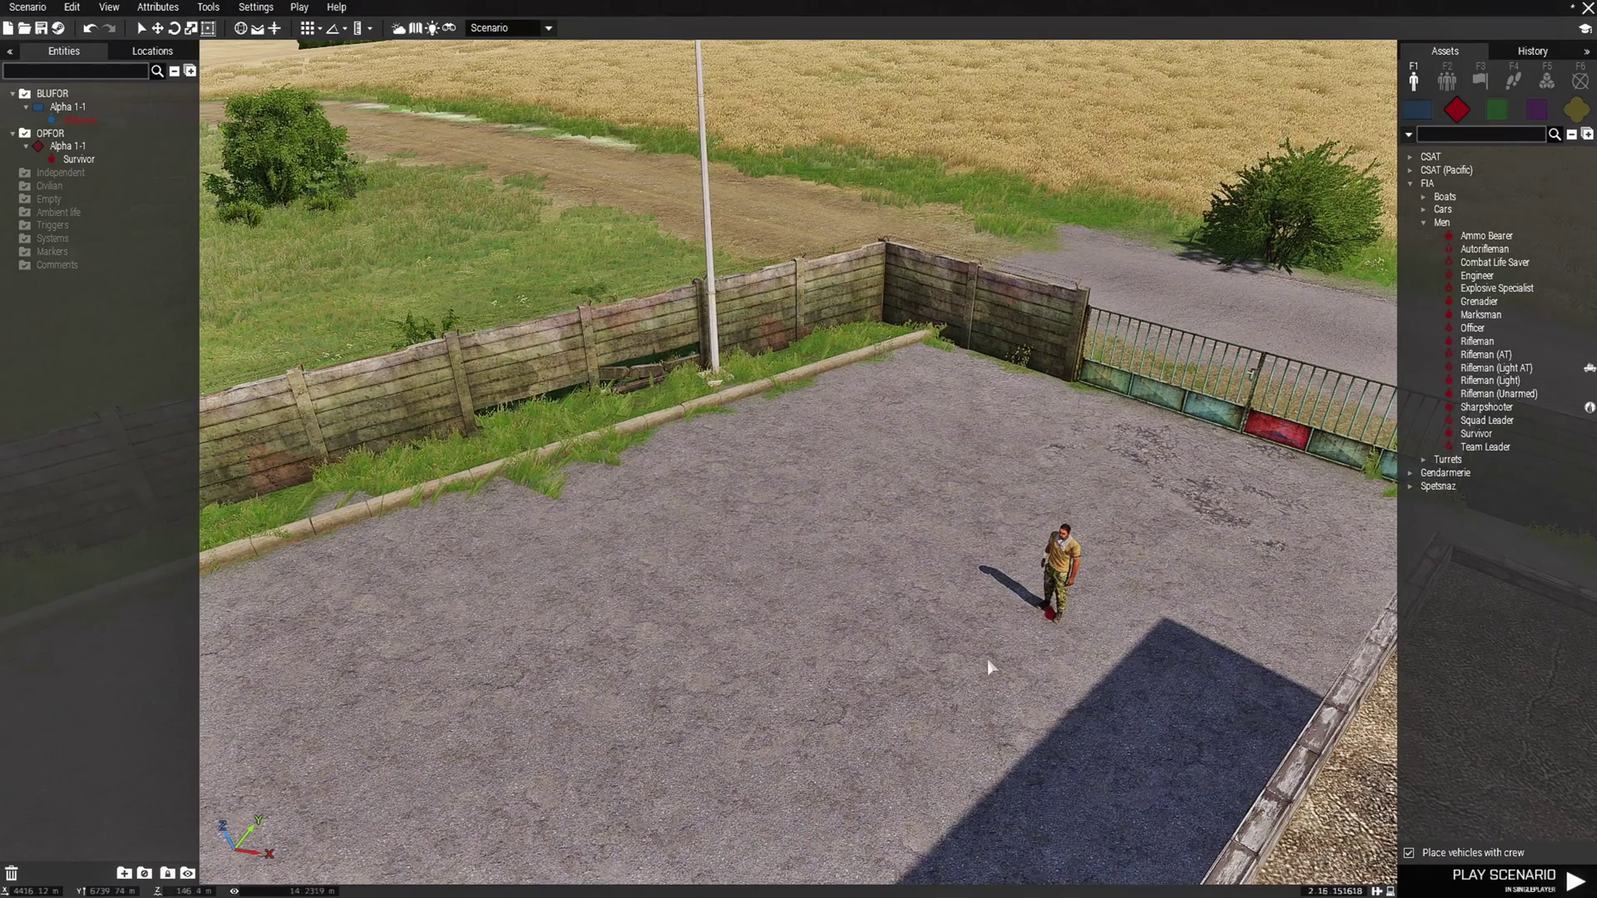
key("m")
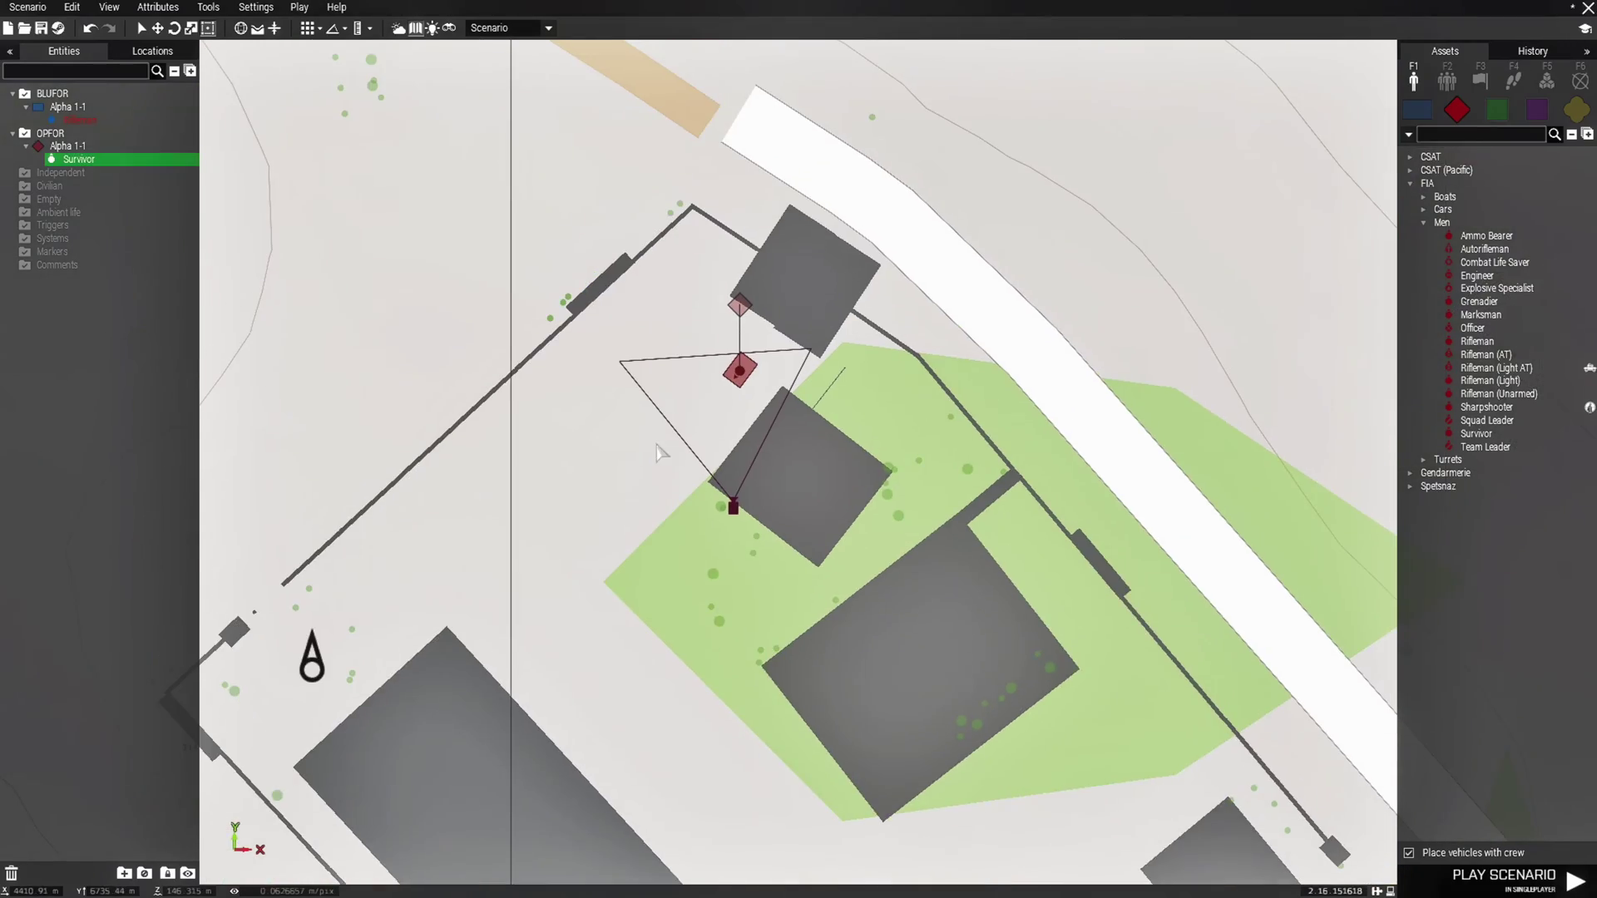
right_click(583, 567, "shift")
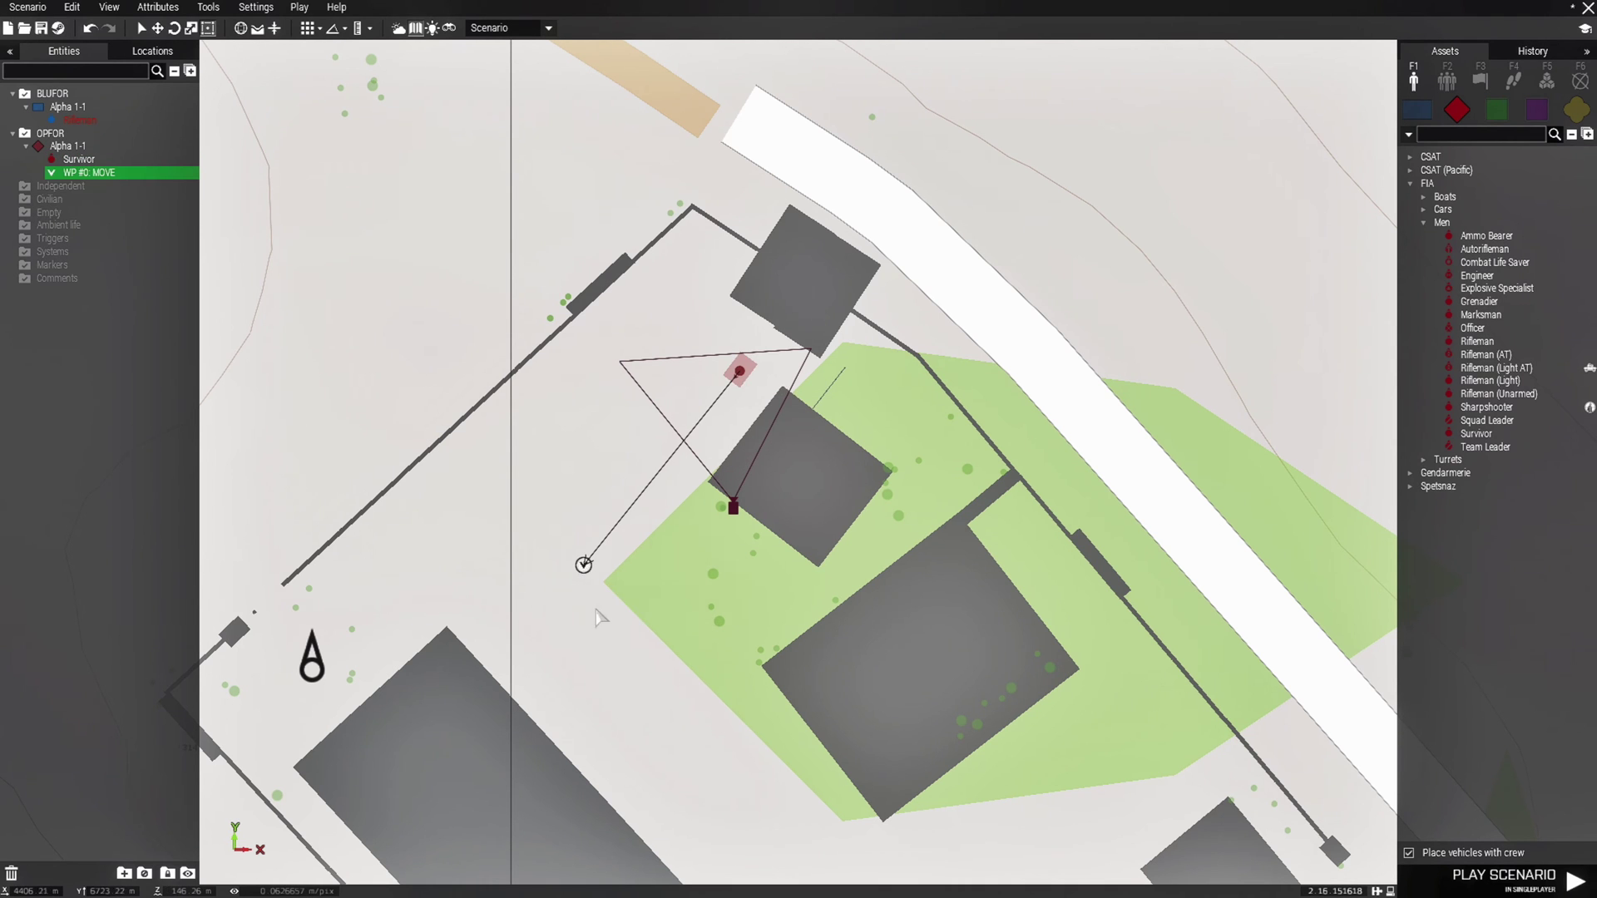
Add a second Move waypoint for the Survivor further southeast, in the yard between the buildings
scroll(602, 615, "up", 2)
right_click_drag(609, 630, 446, 144)
scroll(586, 241, "down", 2)
right_click_drag(732, 496, 520, 336)
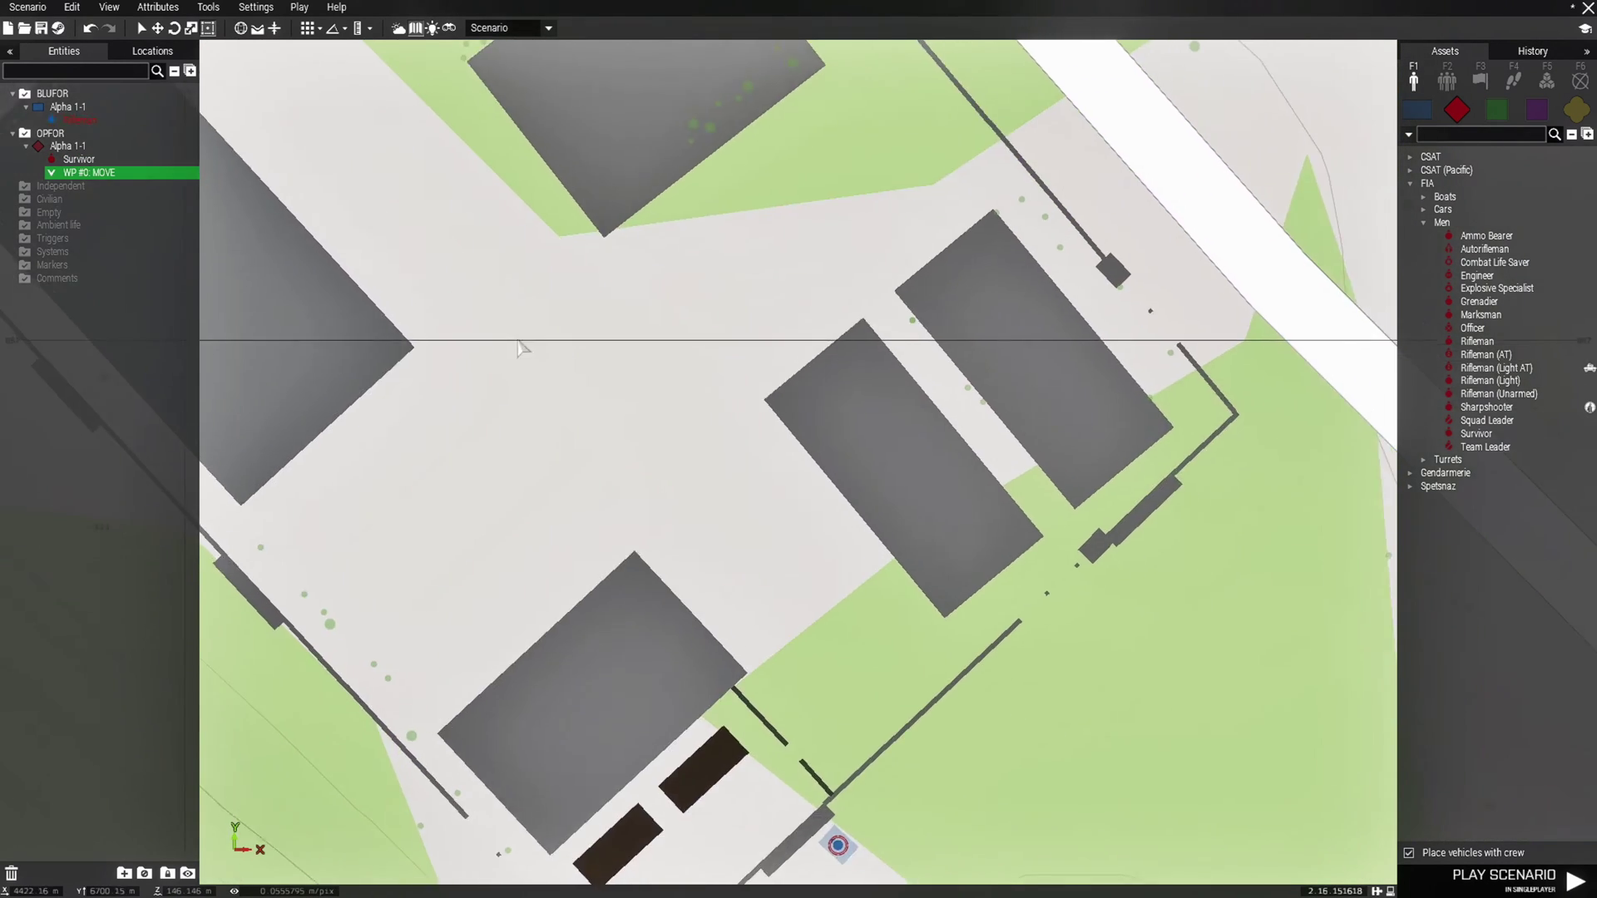
scroll(664, 481, "up", 2)
right_click(682, 436, "shift")
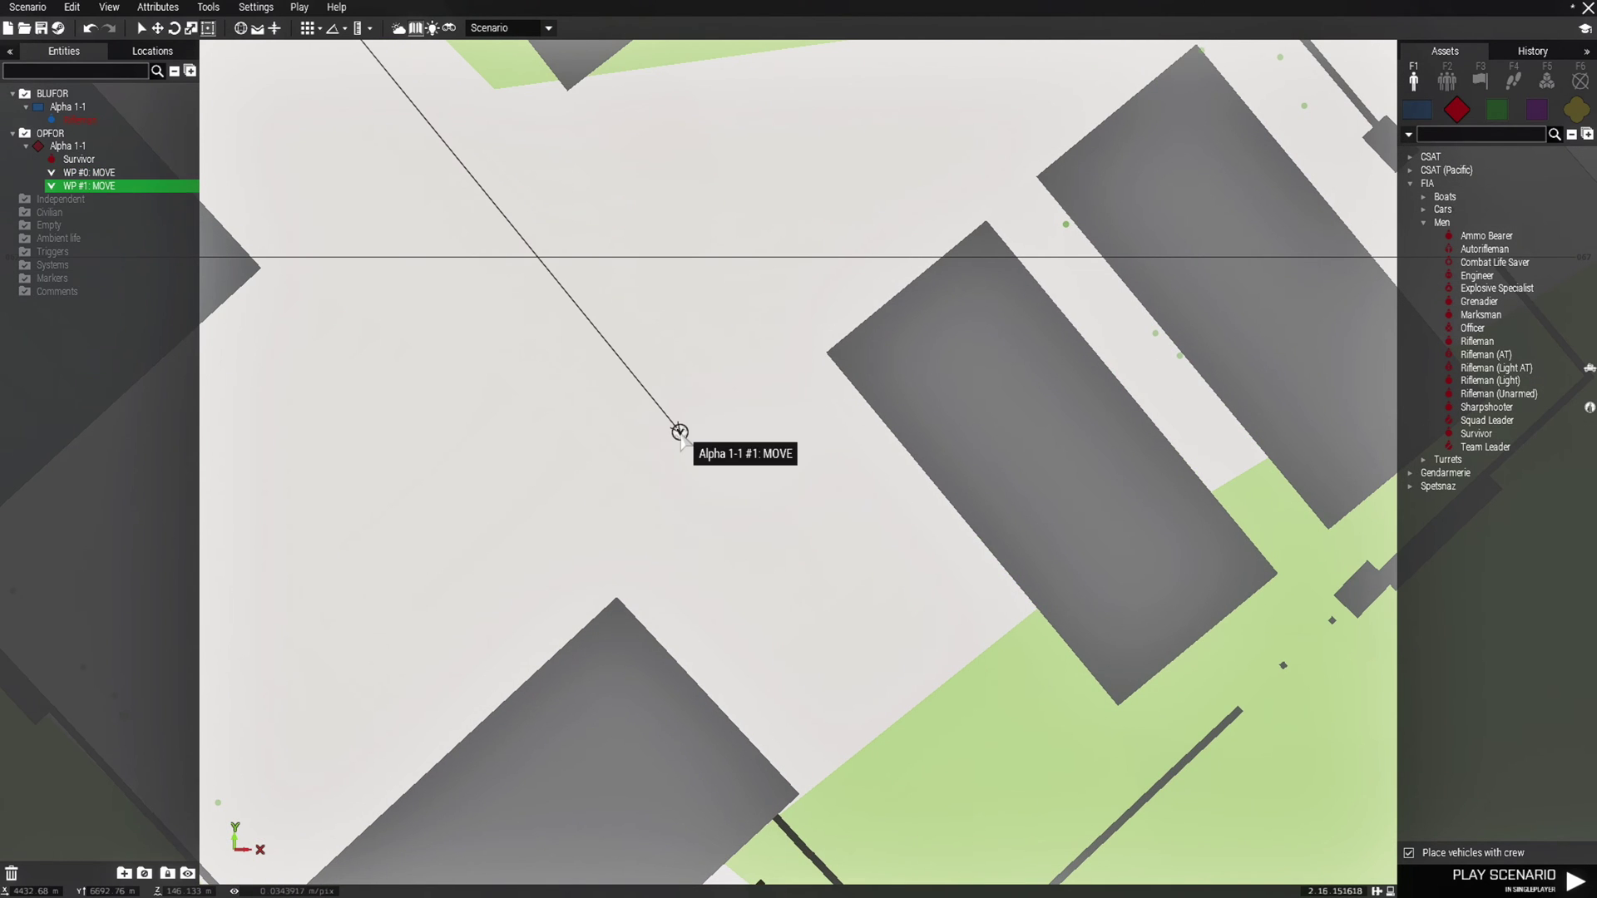
Place a plain trigger on the grass between the two buildings, north of the rifleman
scroll(692, 445, "down", 5)
right_click_drag(736, 505, 585, 322)
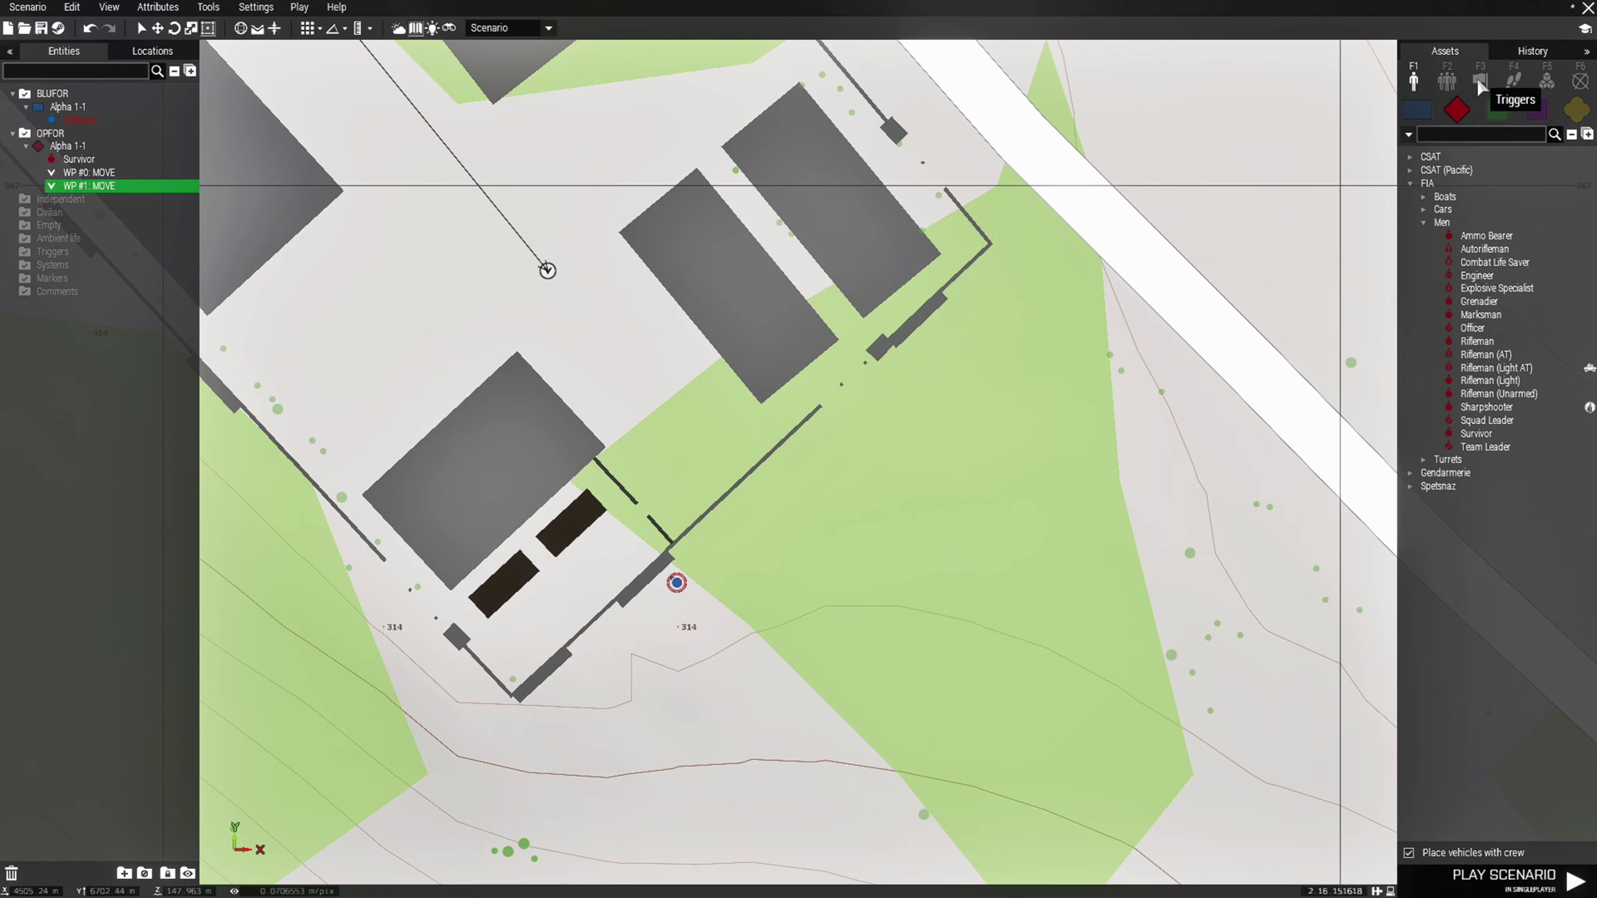
left_click(1479, 83)
left_click(1448, 158)
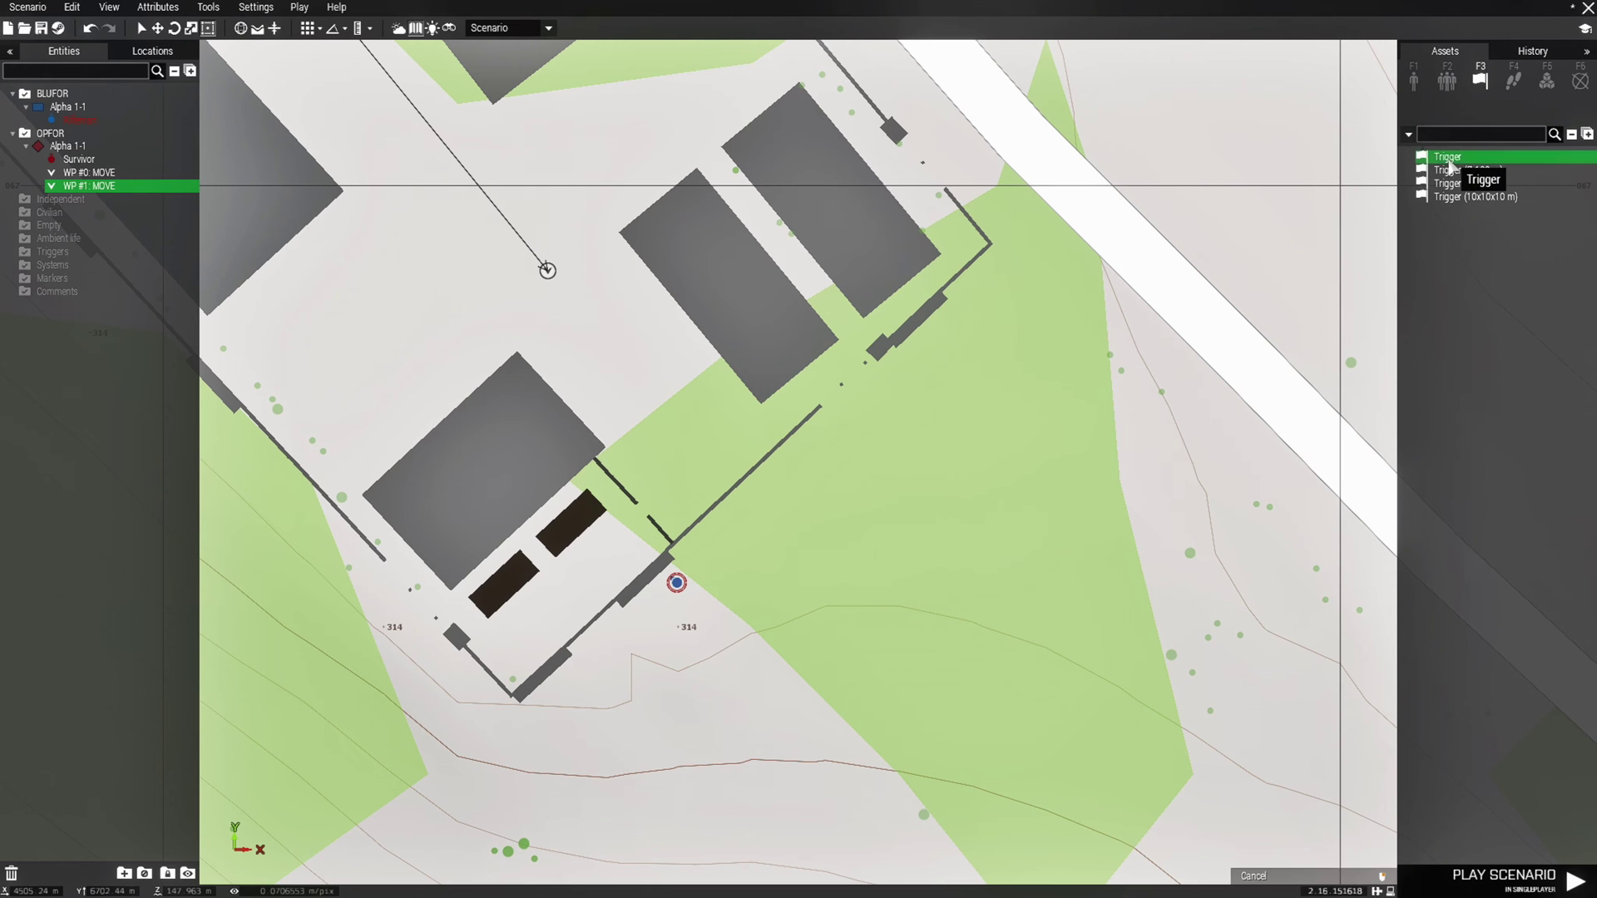
scroll(646, 366, "up", 4)
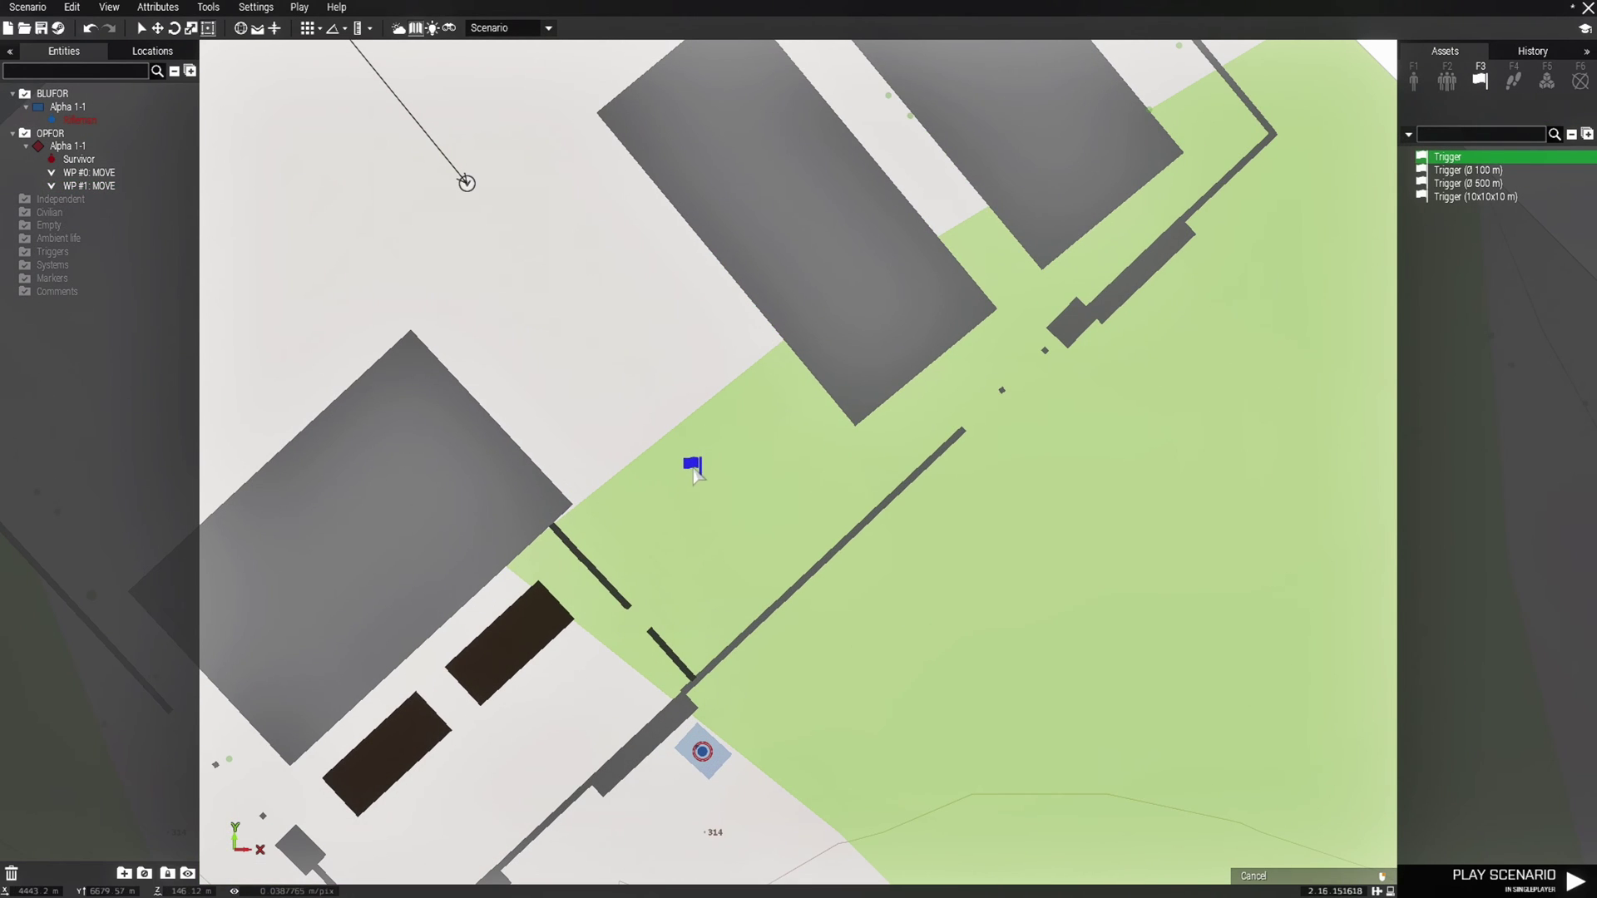
left_click(699, 475)
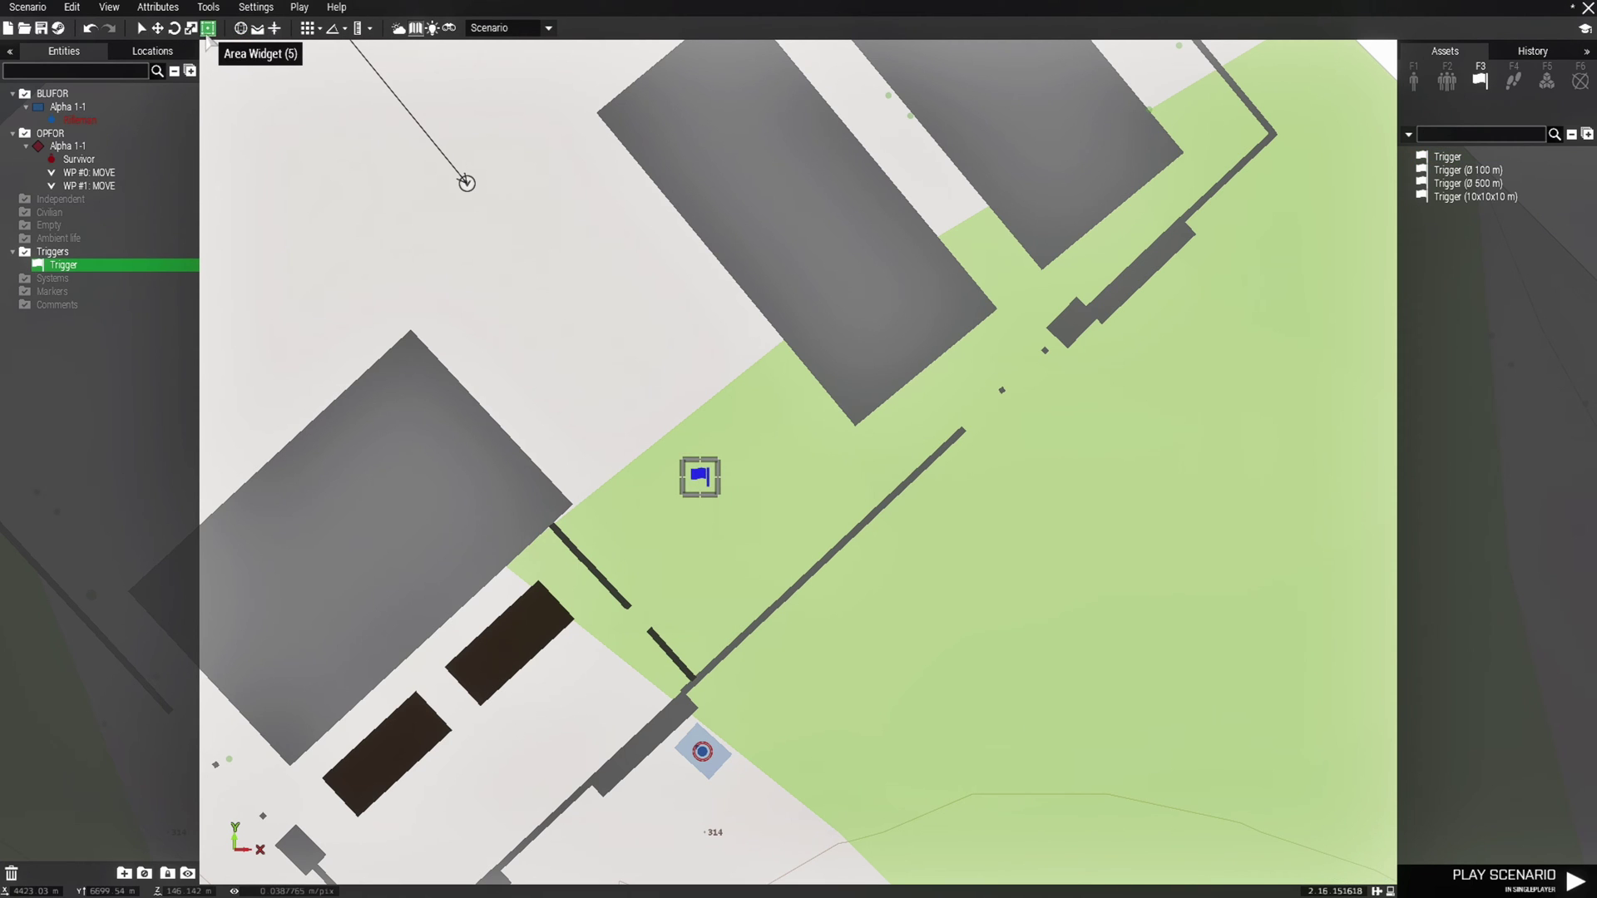
Set the trigger's shape to Rectangle
scroll(700, 491, "up", 3)
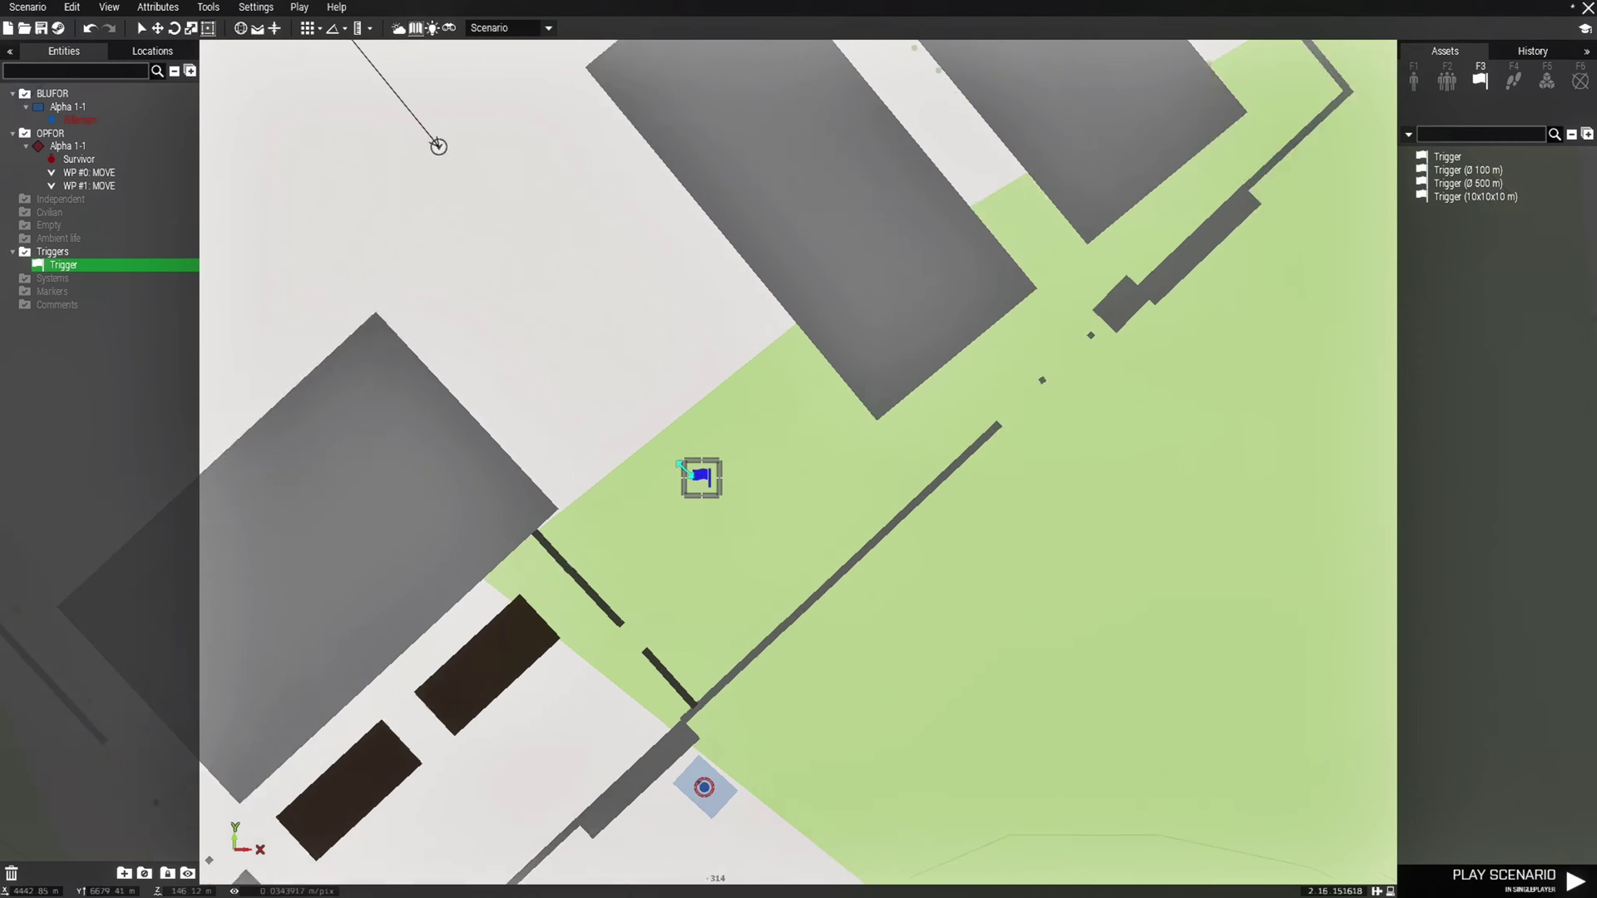
double_click(701, 487)
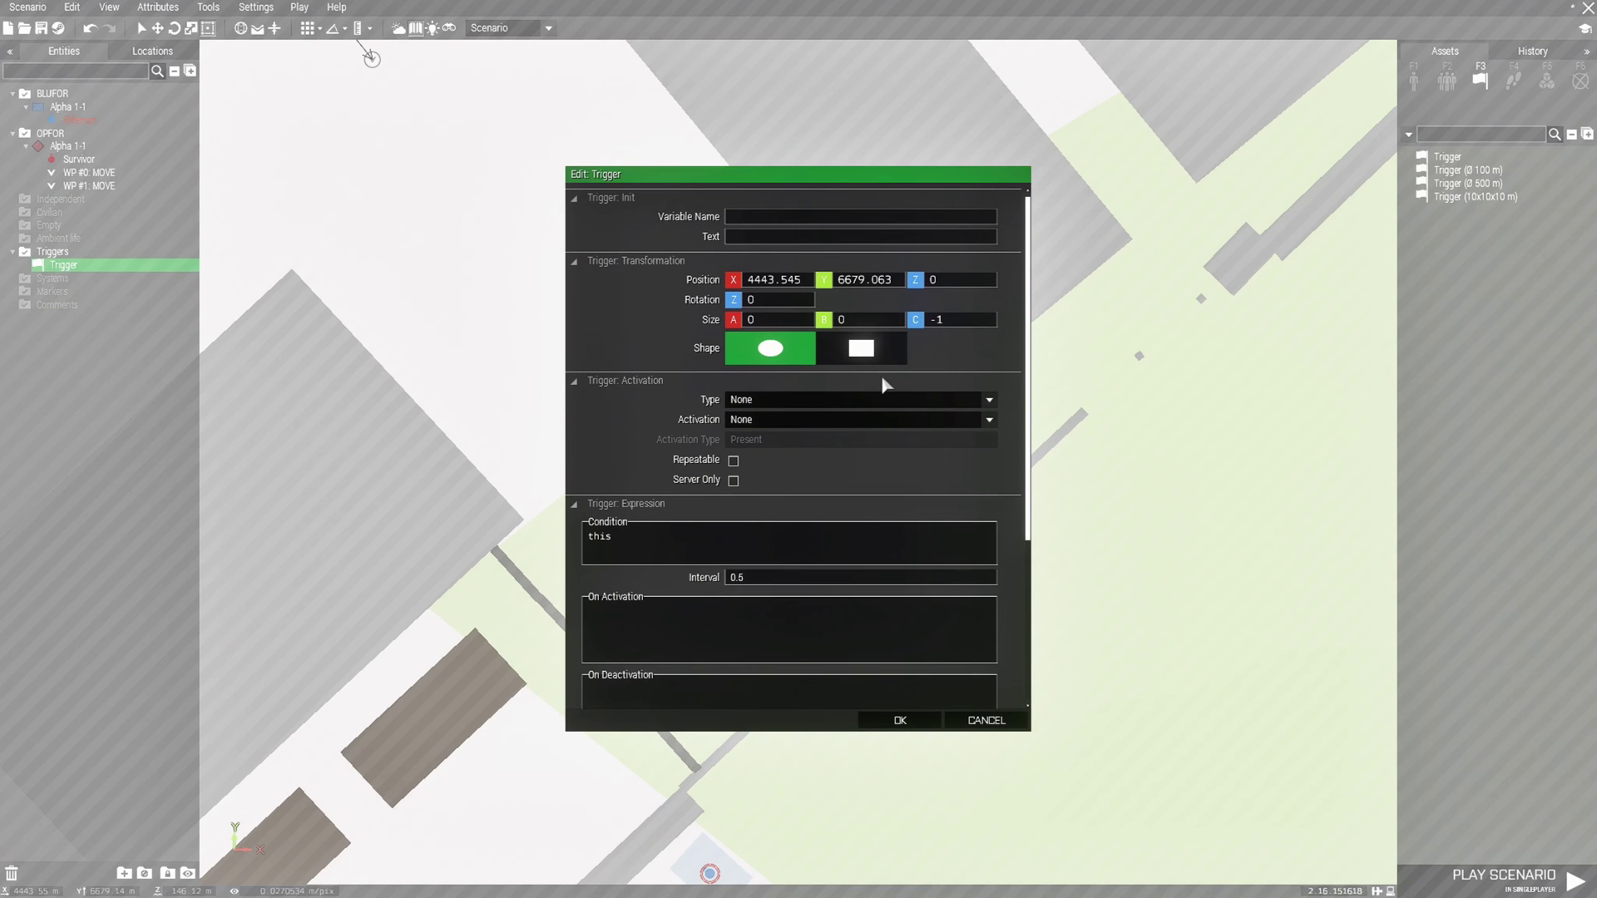
left_click(867, 352)
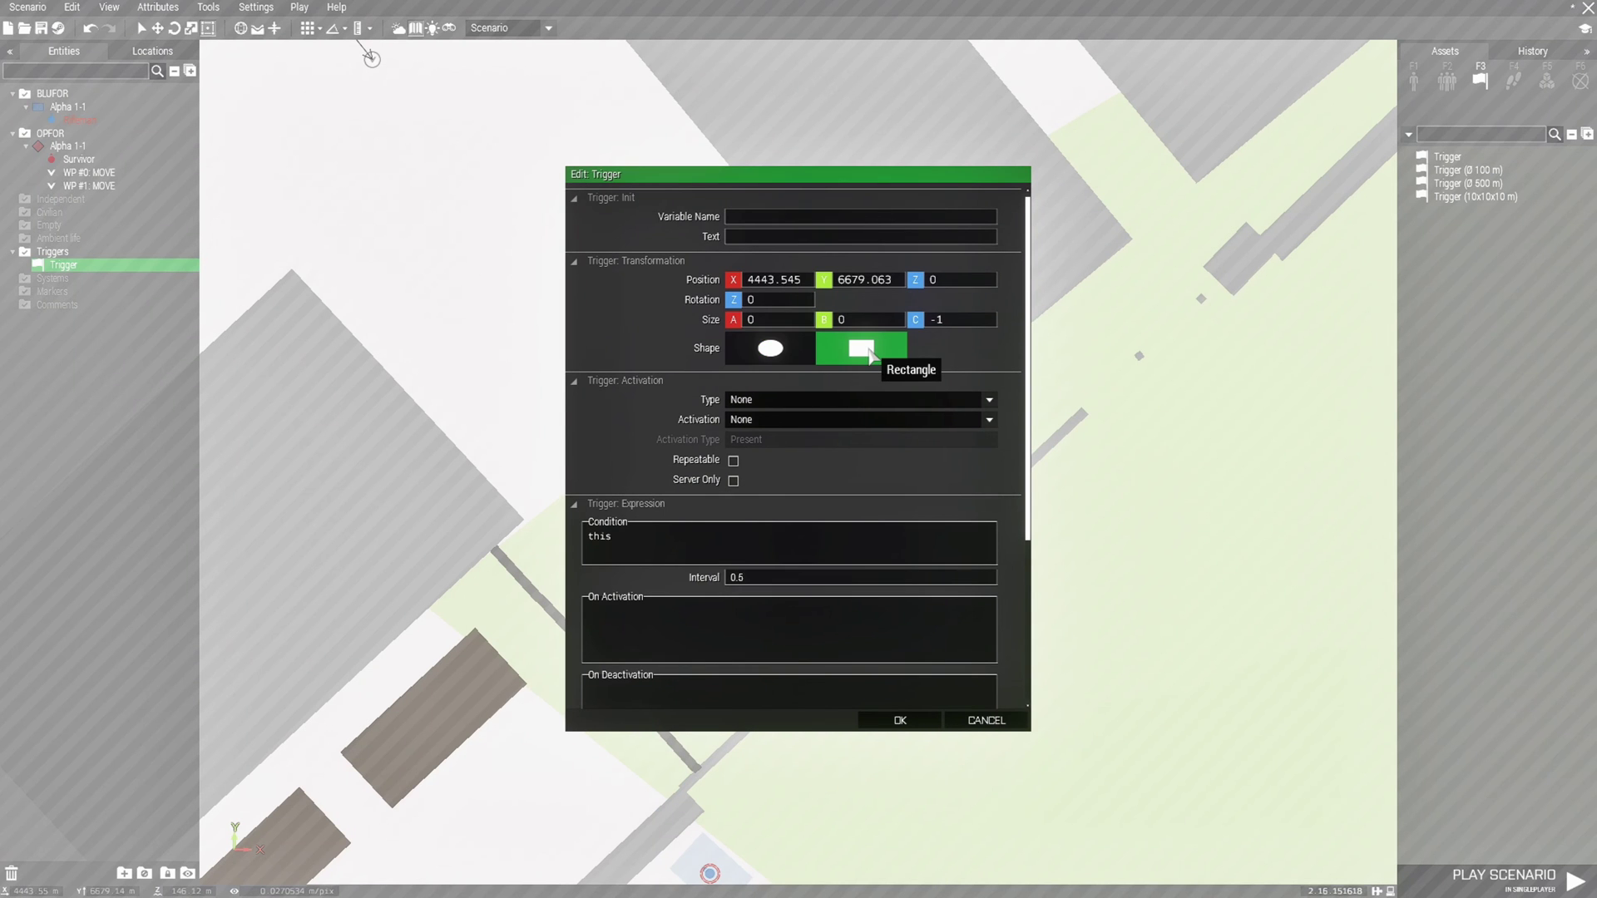
left_click(900, 720)
Enlarge the trigger's rectangular area so it spans most of the gap between the two buildings, extending its northern edge
left_click_drag(689, 475, 256, 71)
right_click_drag(477, 407, 590, 706)
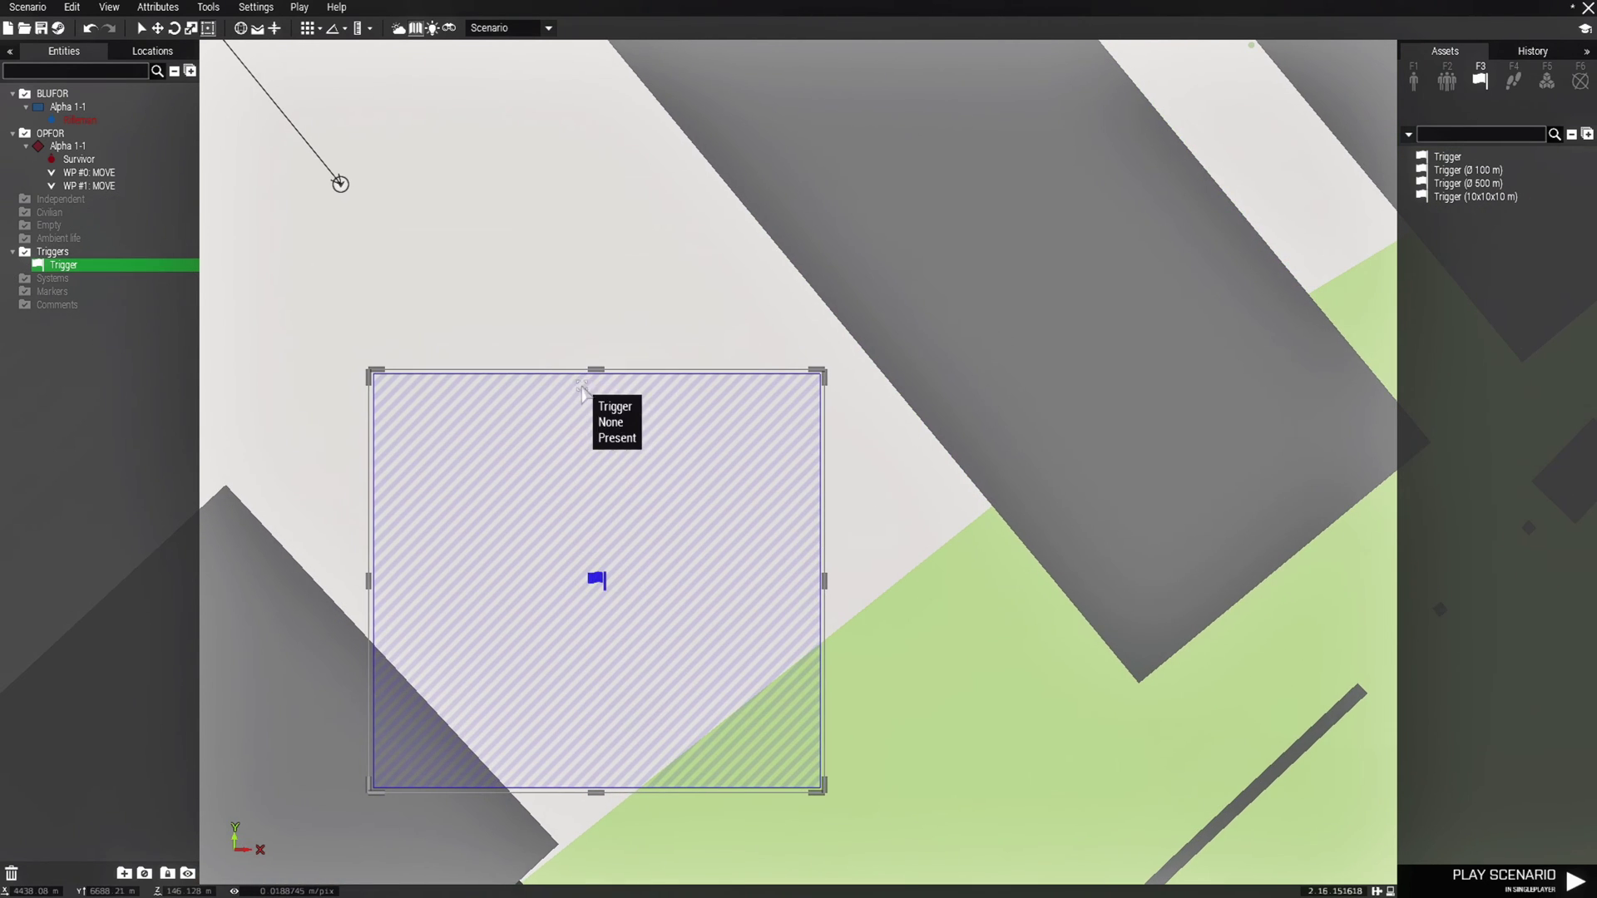
left_click_drag(586, 371, 586, 287)
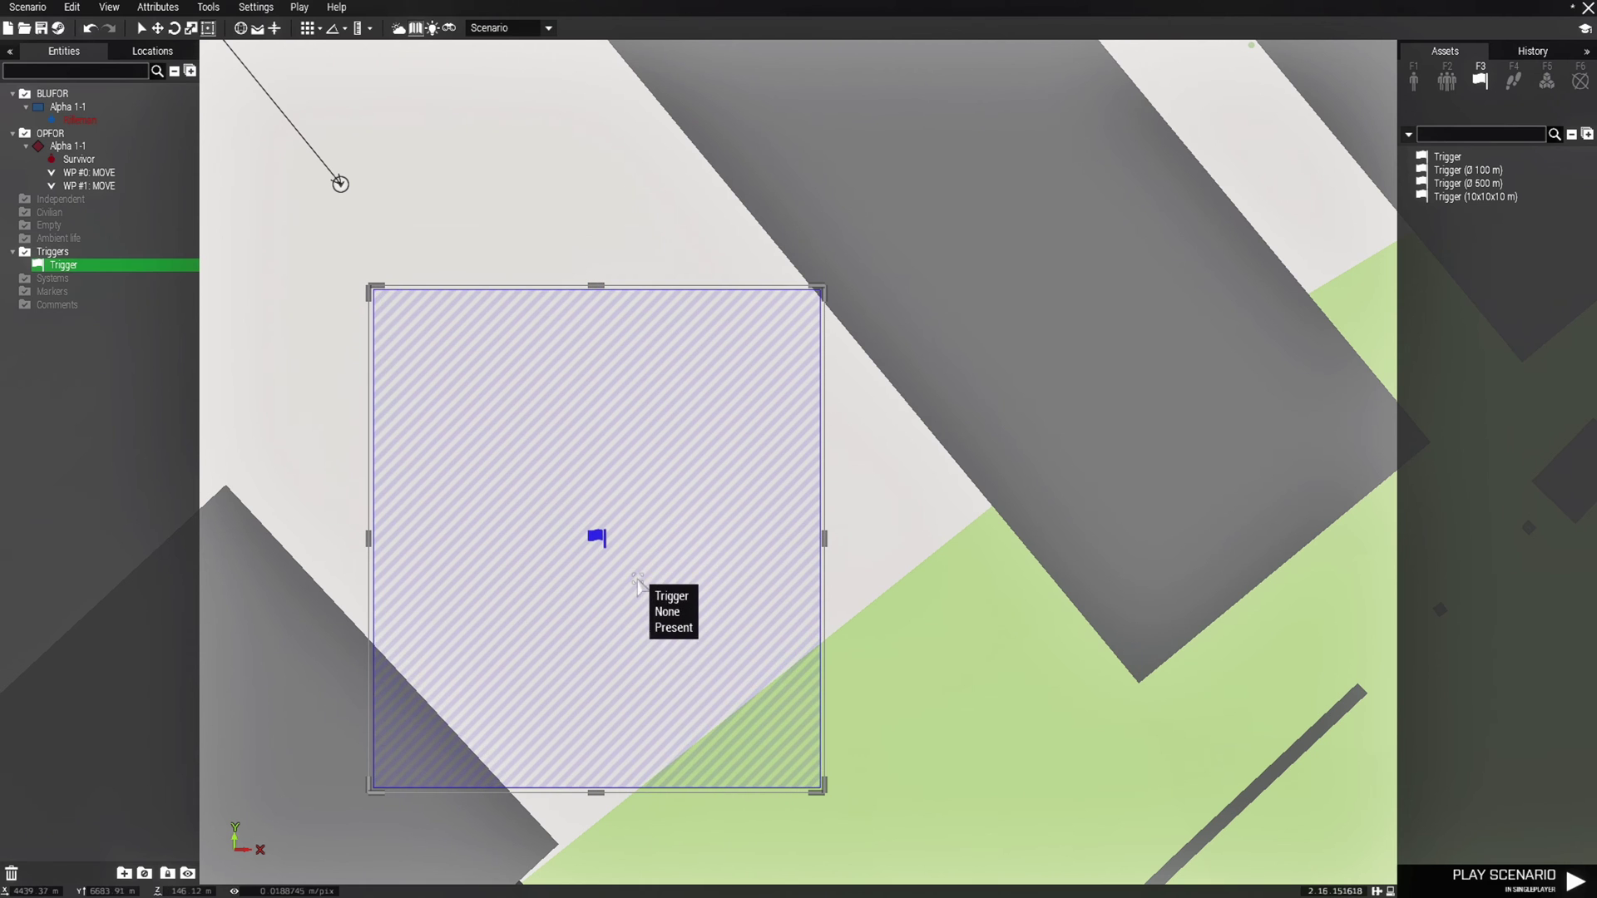
Rotate the trigger area parallel to the compound wall and move it southeast against the wall between the buildings
right_click_drag(695, 690, 675, 544)
scroll(663, 546, "down", 1)
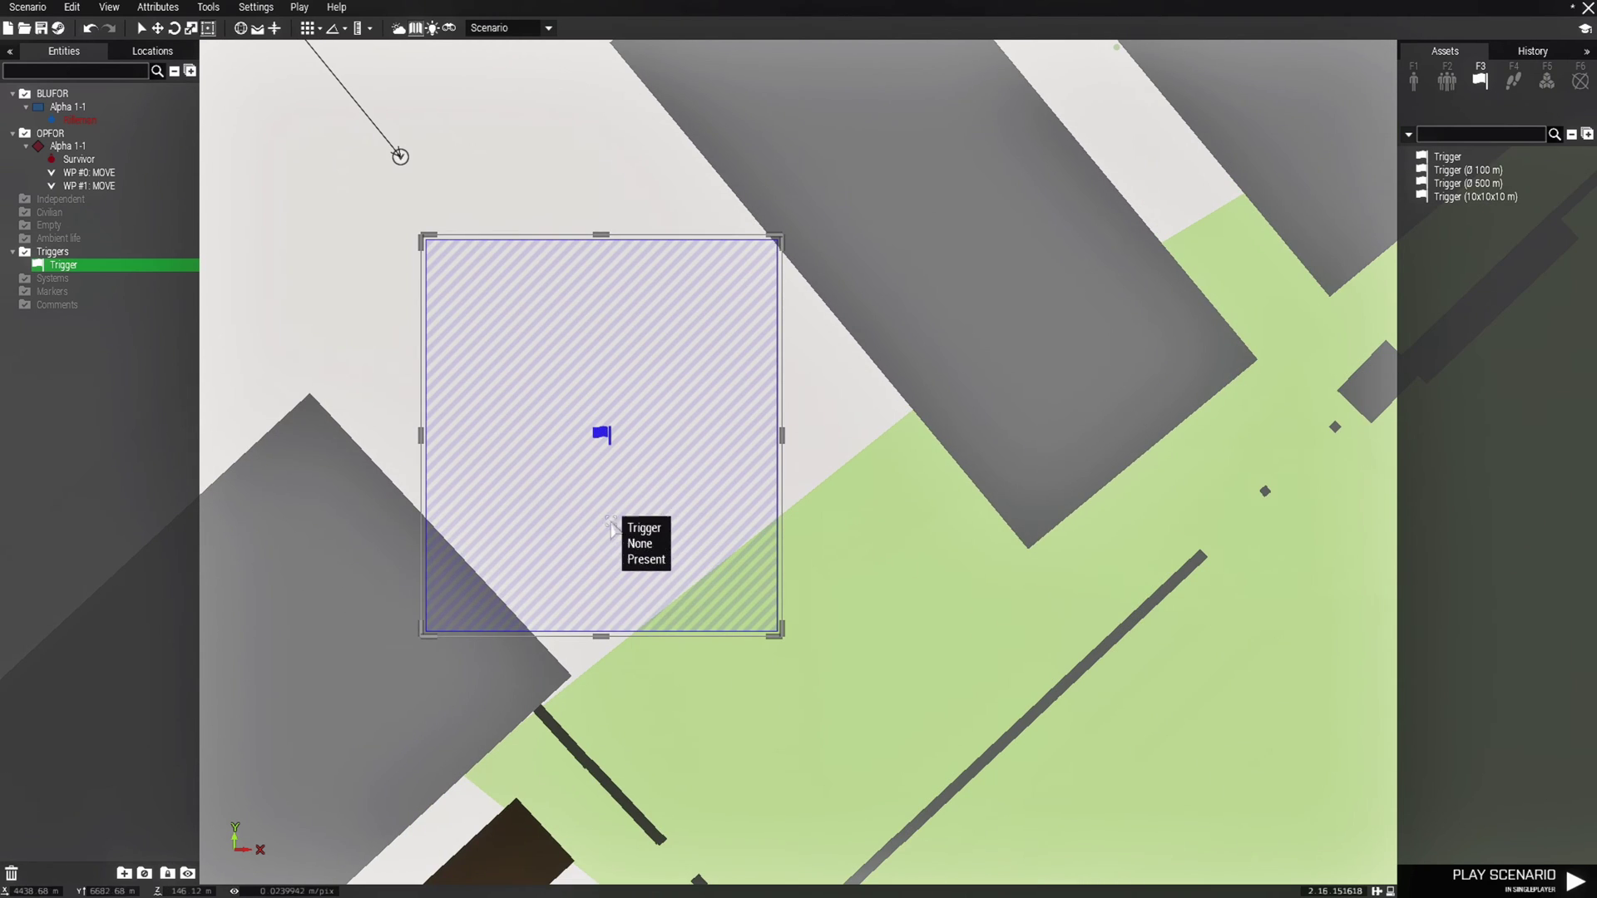
left_click_drag(616, 438, 812, 665, "shift")
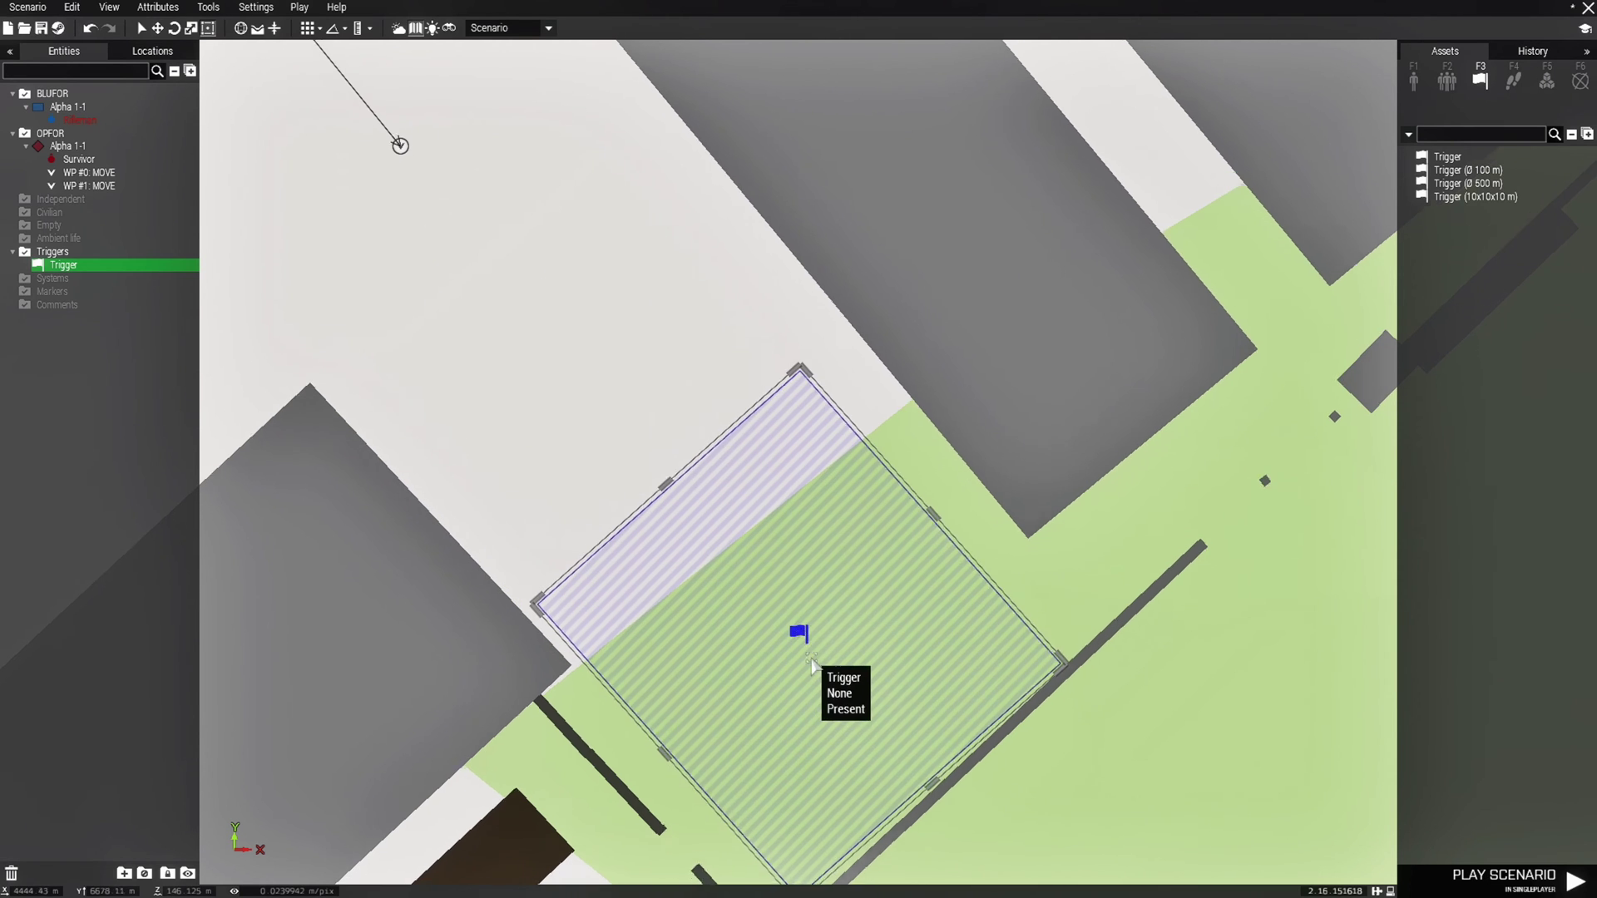
Extend the trigger rectangle northeast to the building, southwest to the short wall segments, and farther northwest onto the pavement, making its size about 6.8 by 7.1
key("s")
scroll(829, 648, "up", 1)
key("w")
left_click_drag(950, 273, 1001, 228)
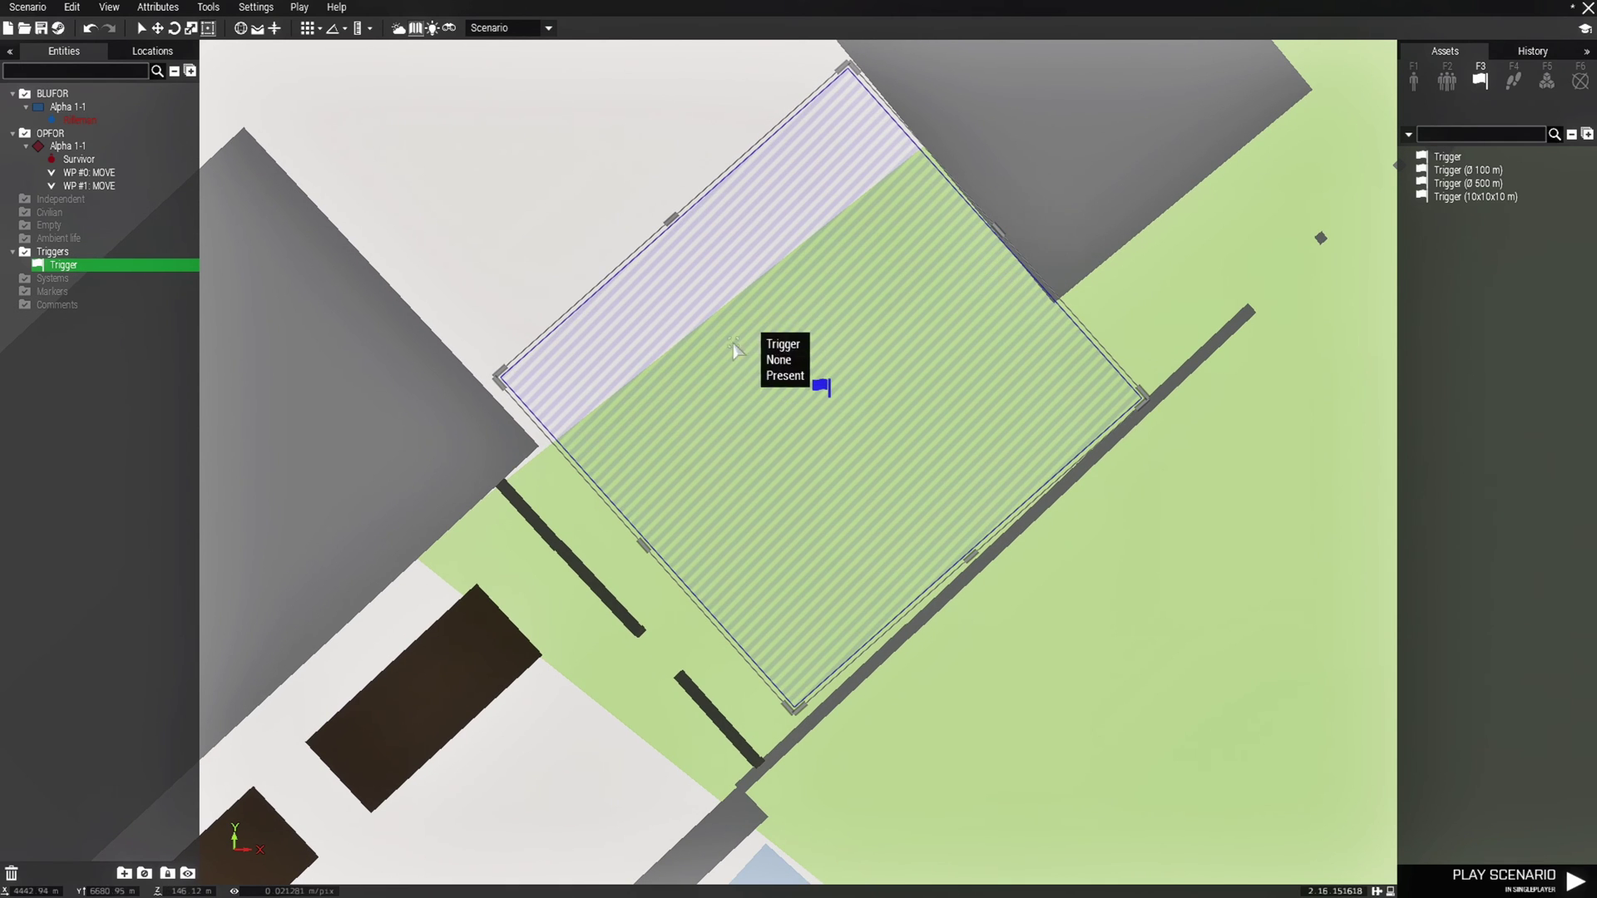
left_click_drag(645, 546, 612, 602)
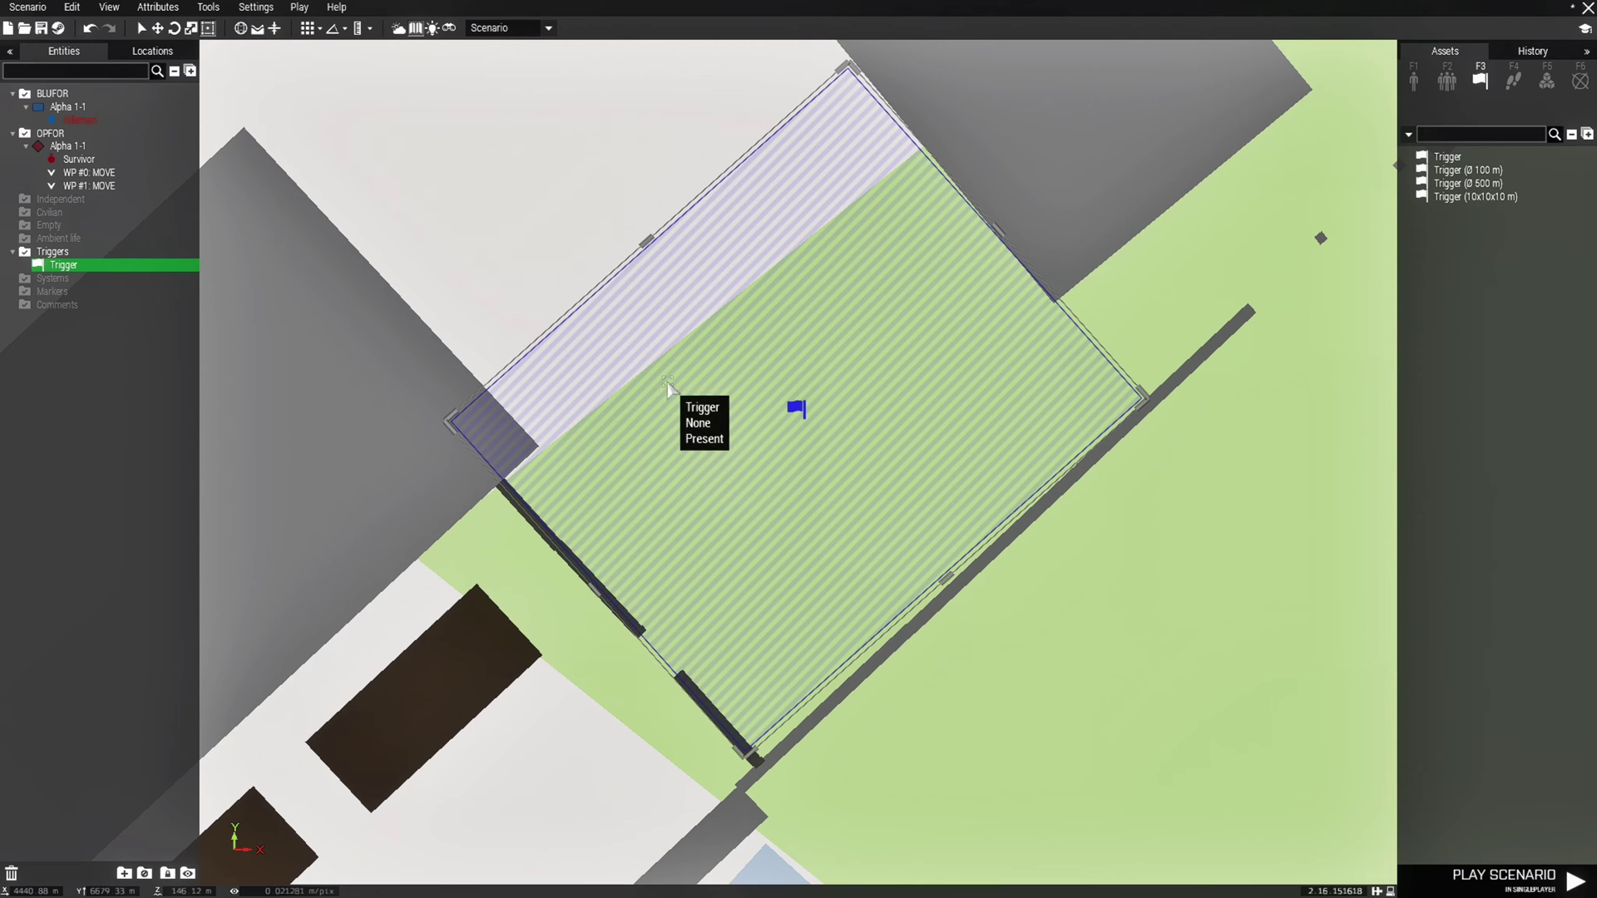
scroll(676, 395, "down", 1)
left_click_drag(645, 275, 590, 202)
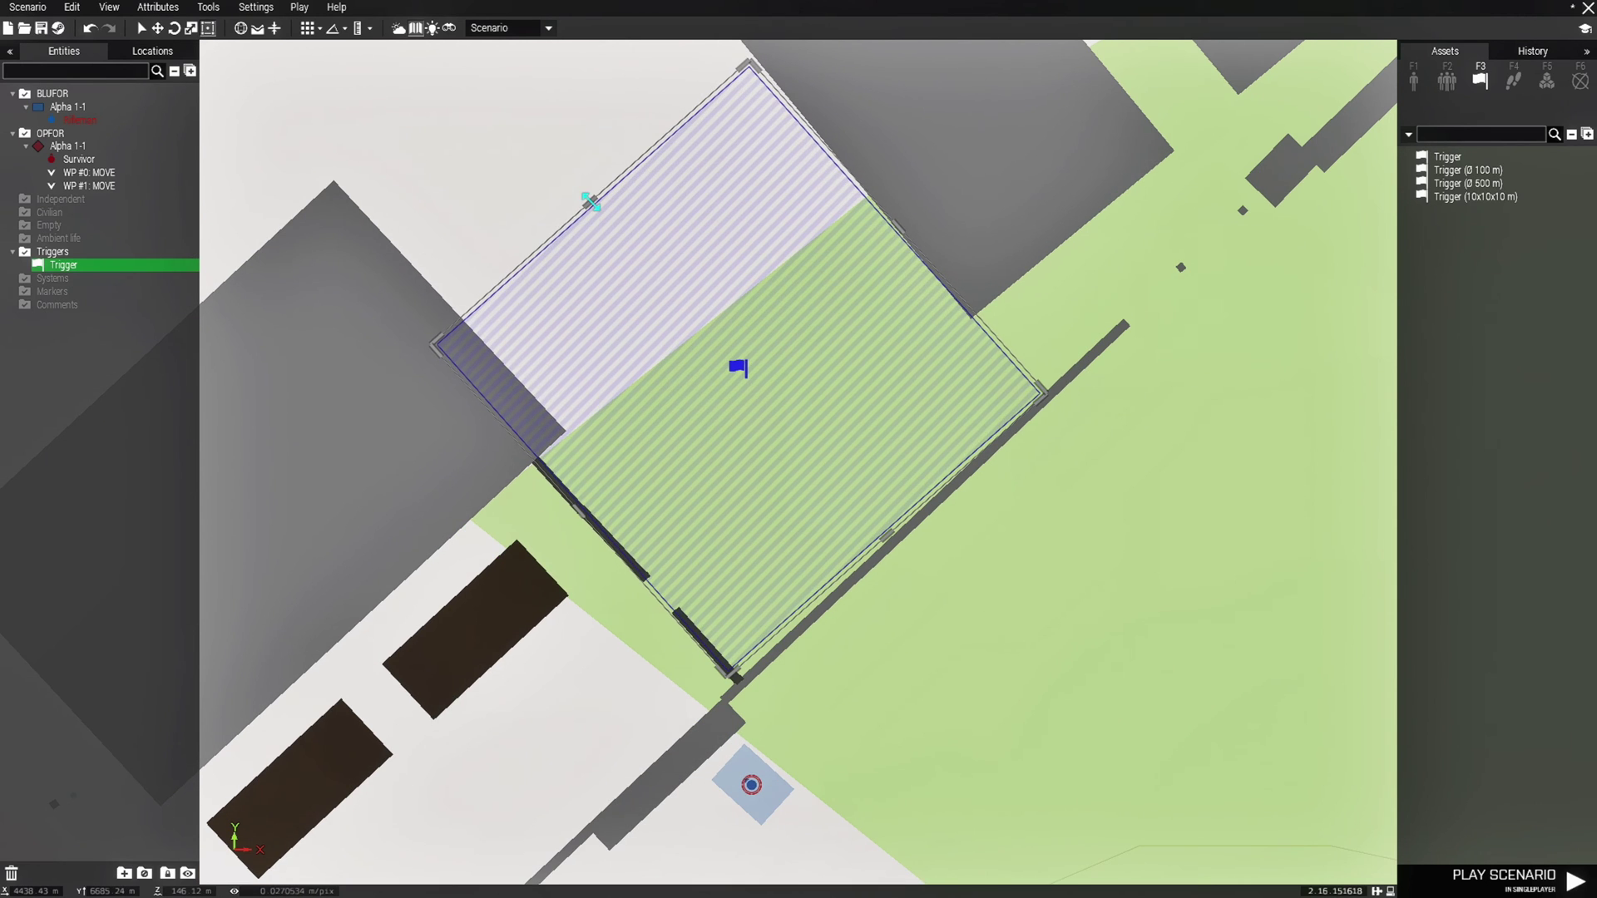
left_click(905, 666)
scroll(915, 662, "down", 2)
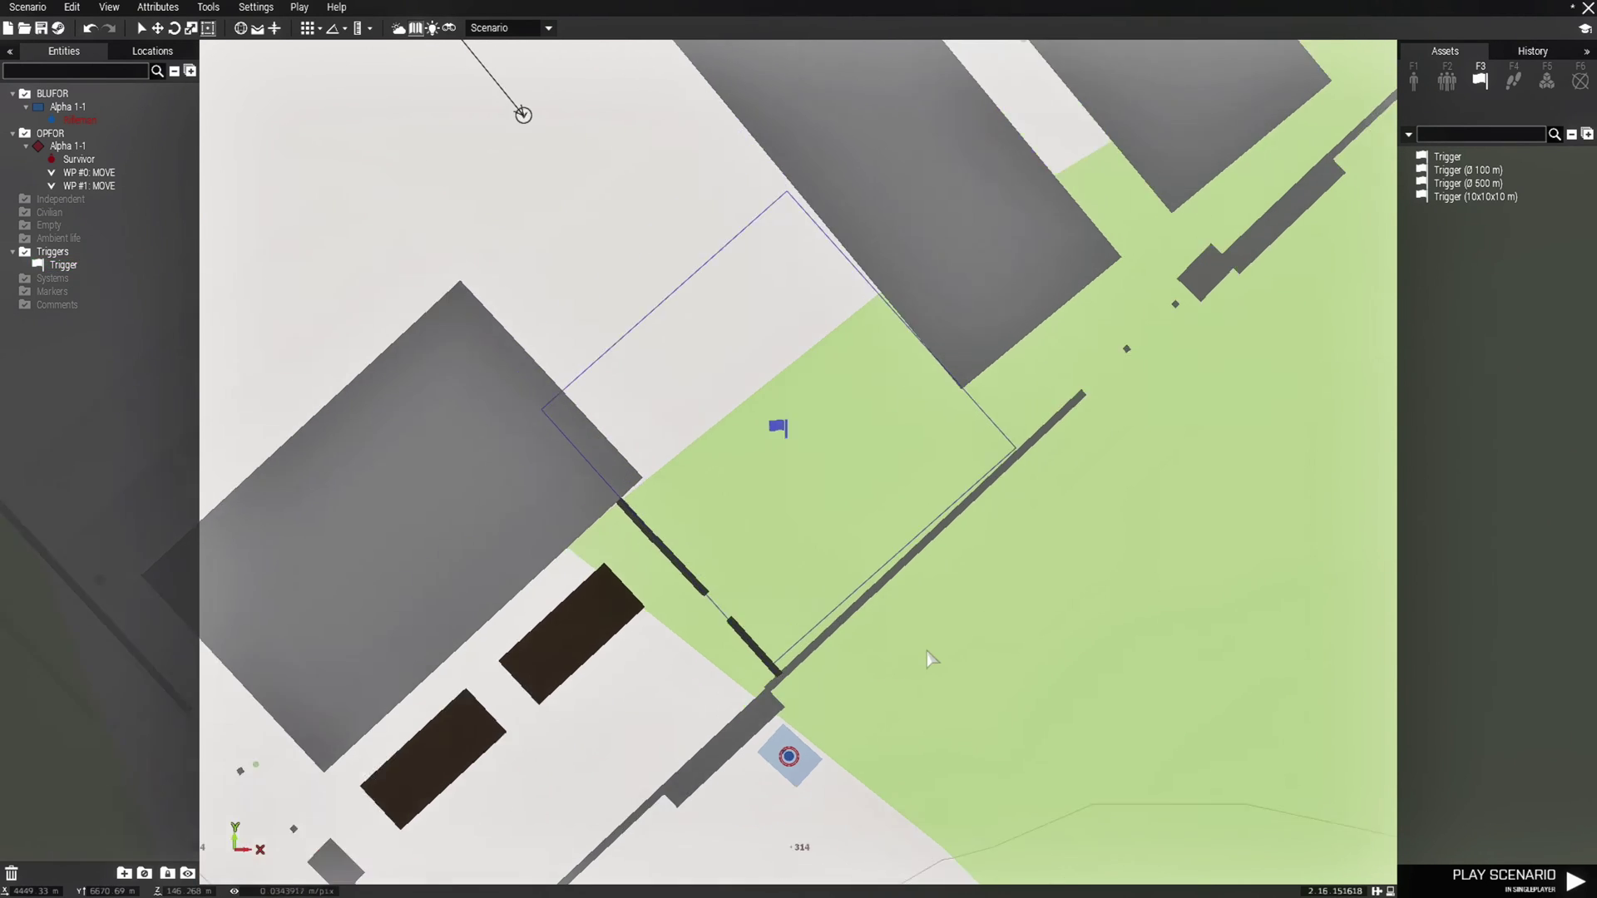
Set the trigger's Activation to BLUFOR and its Activation Type to Detected by OPFOR
right_click_drag(865, 640, 753, 628)
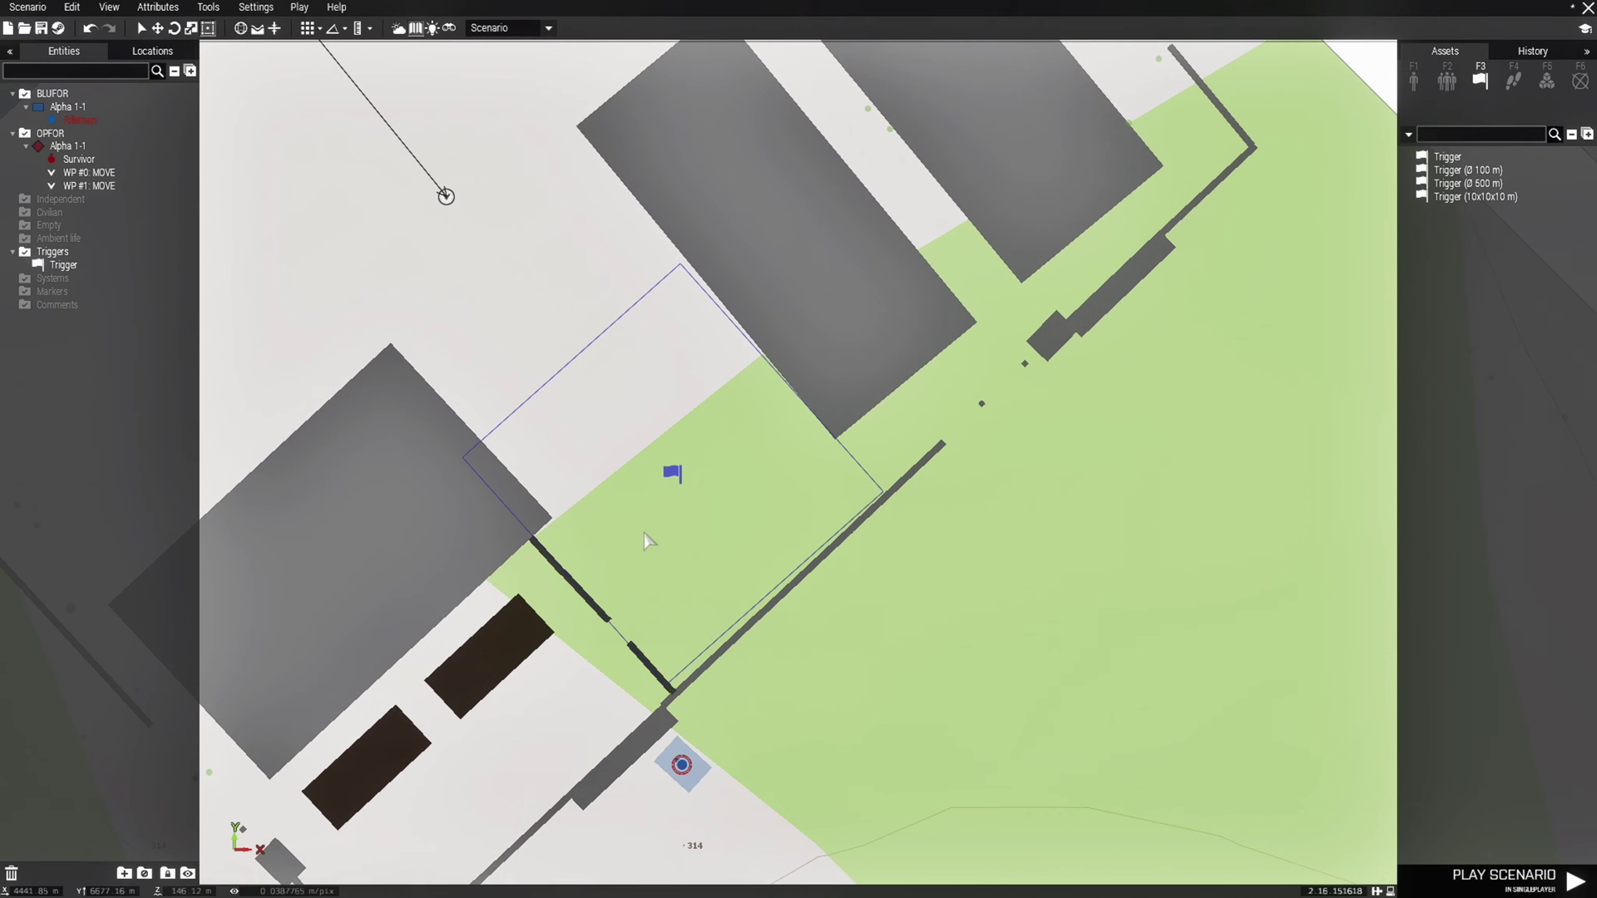
scroll(647, 541, "up", 2)
left_click(687, 450)
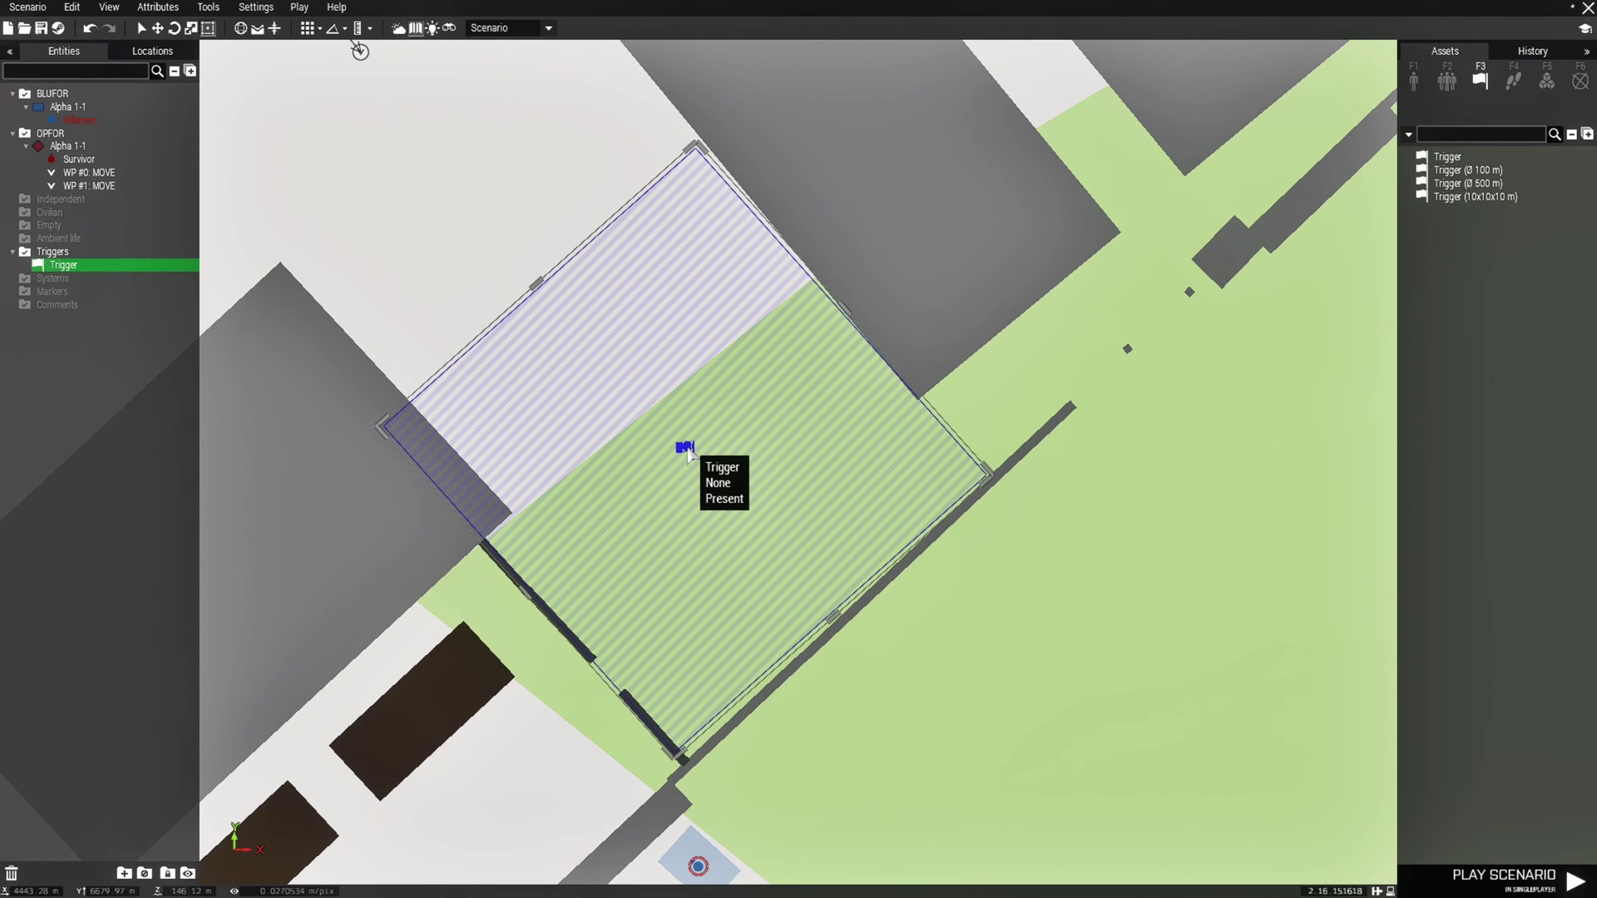
double_click(687, 449)
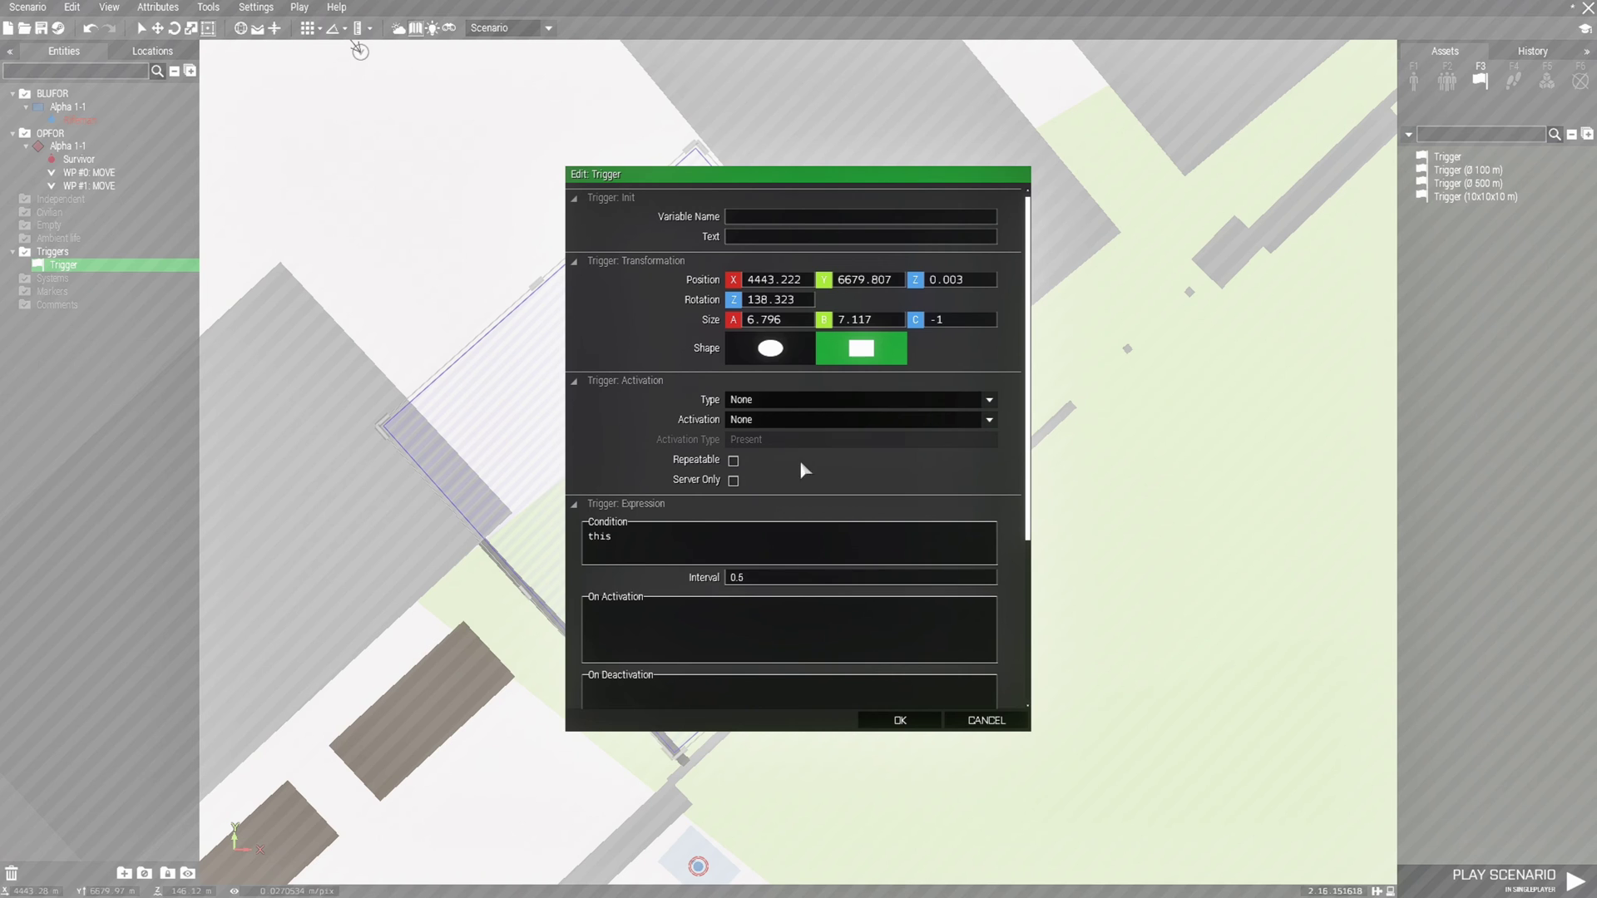
left_click(773, 421)
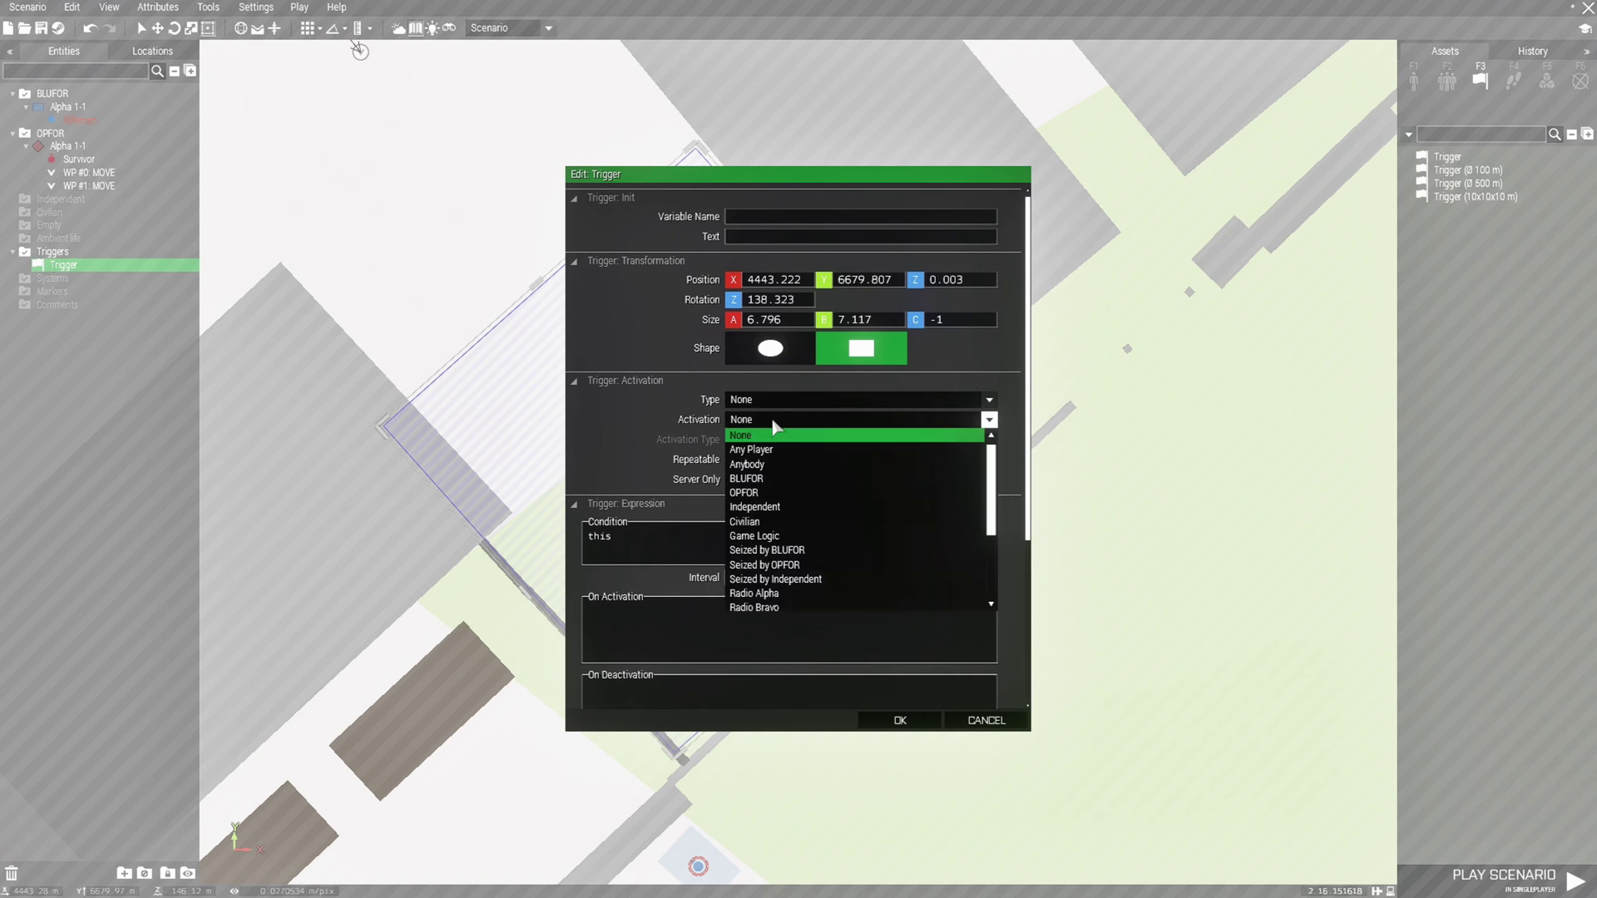
left_click(788, 479)
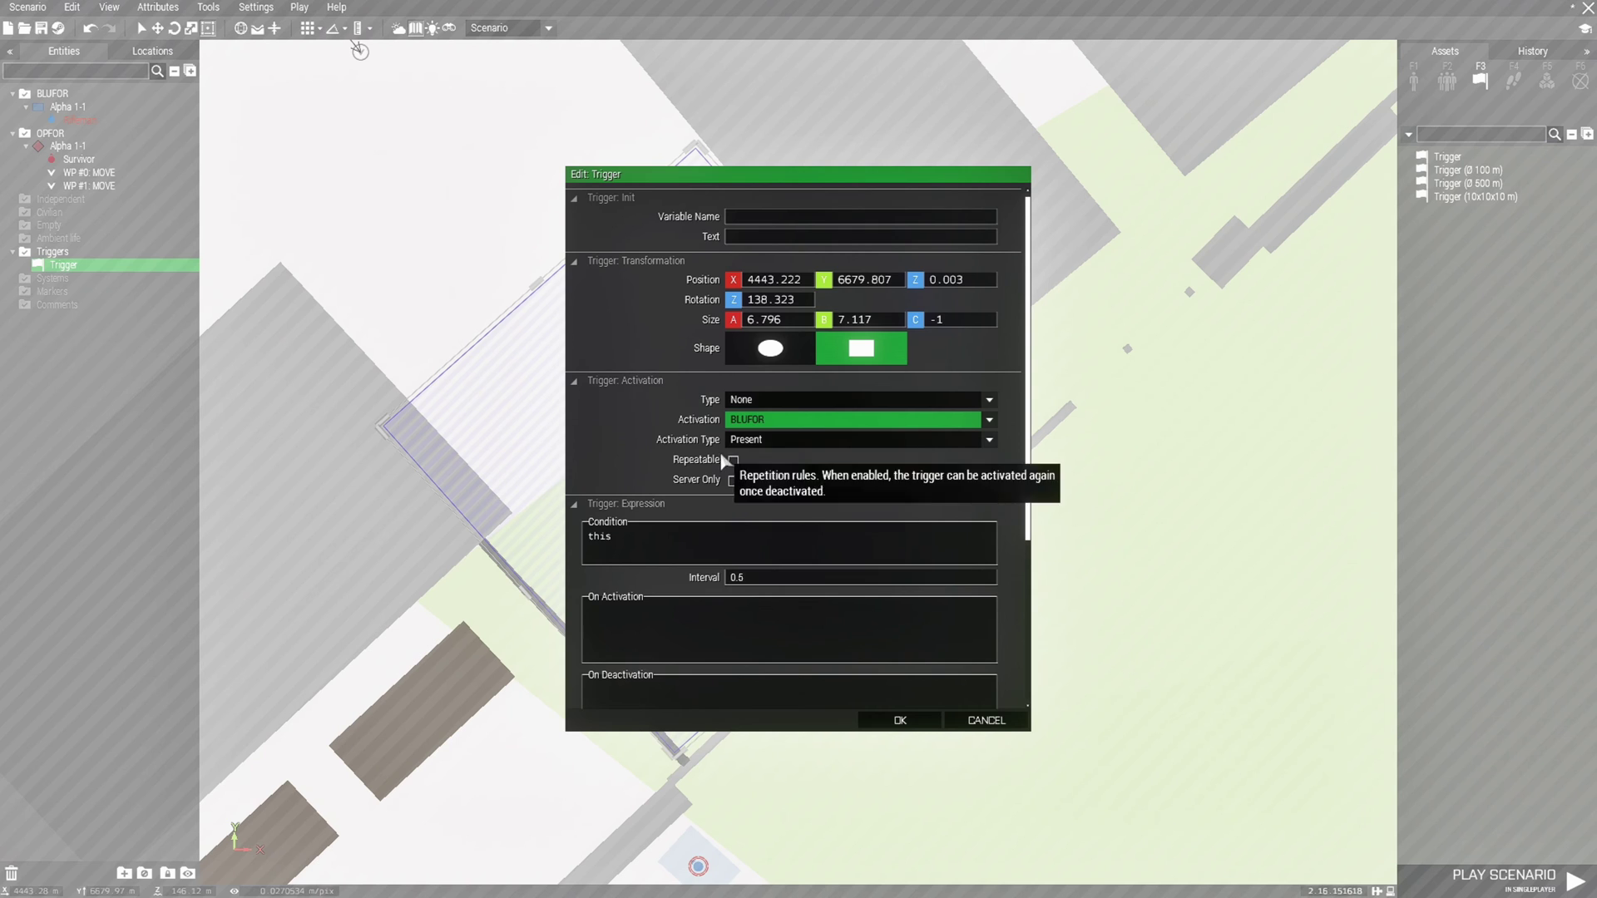
left_click(790, 441)
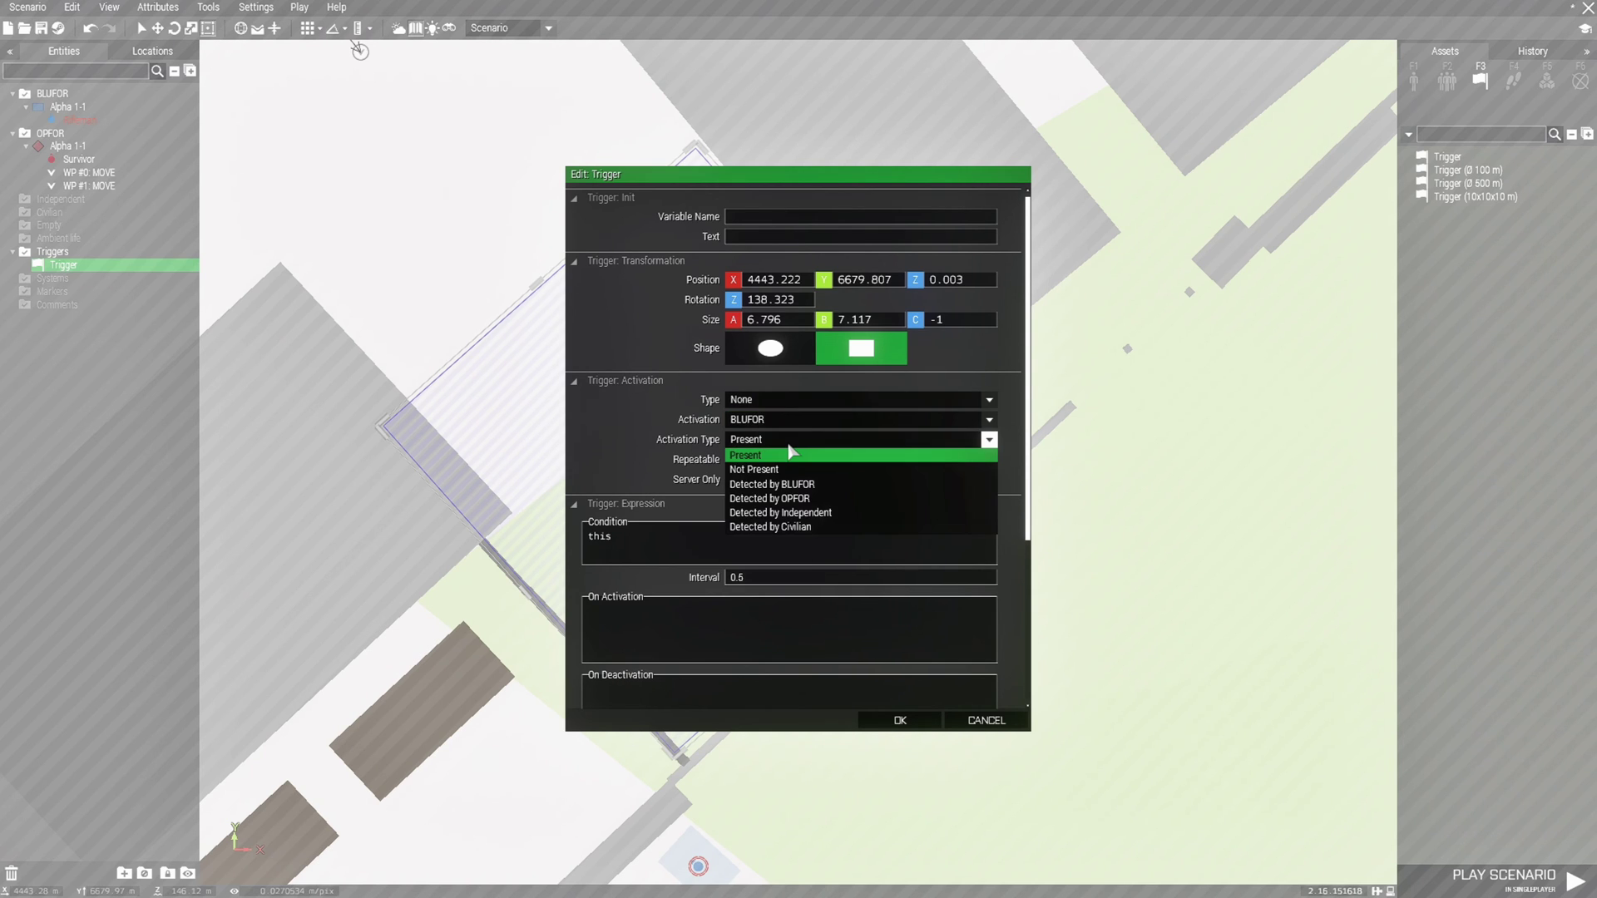
left_click(830, 499)
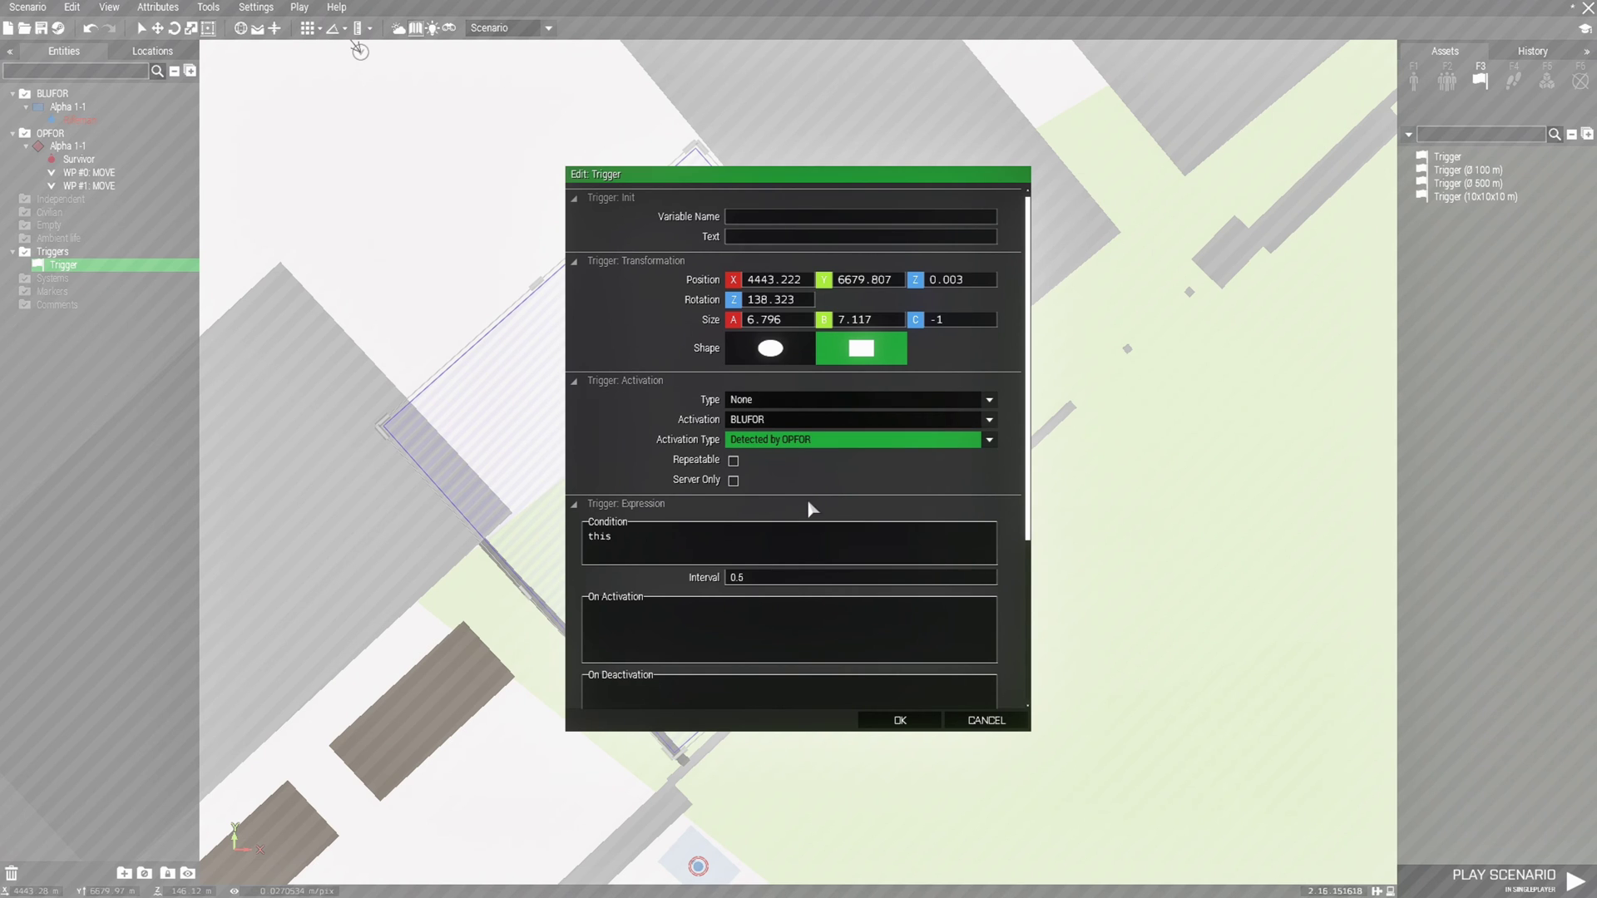
Set the trigger's On Activation code to: flrObj = "F_40mm_white" createvehicle ((player) ModelToWorld [0,100,300]); flrObj setVelocity [0,0,-15];
scroll(809, 500, "down", 1)
left_click(635, 597)
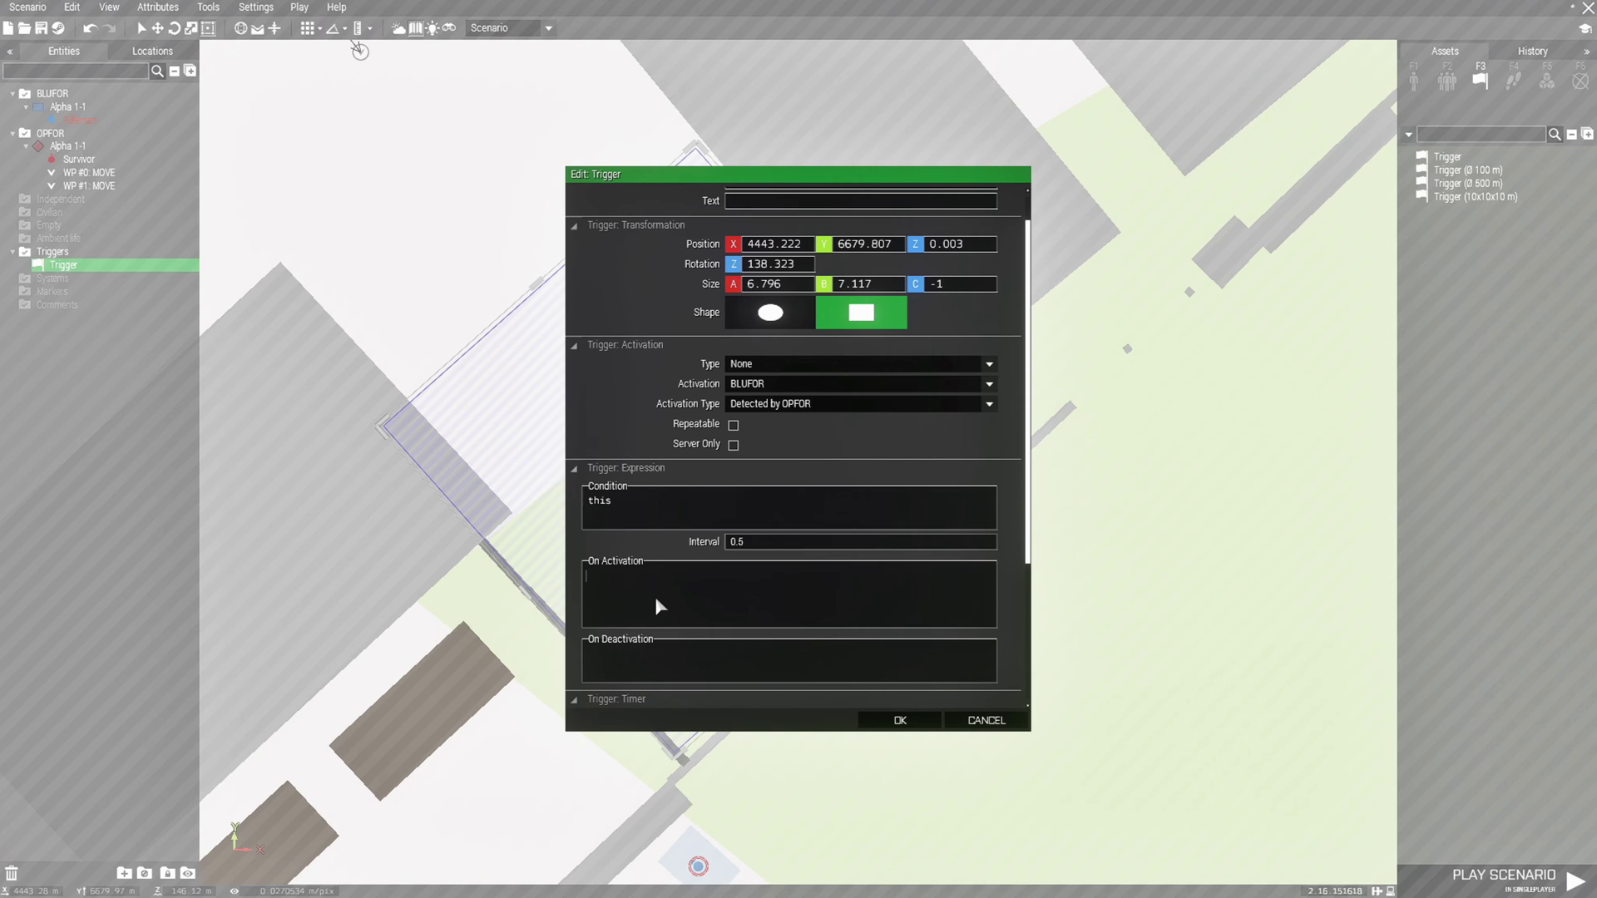
type("flrObj = \"F_40mm_white\" createvehicle ((player) ModelToWorld [0,100,300]); flrObj setVelocity [0,0,-15];")
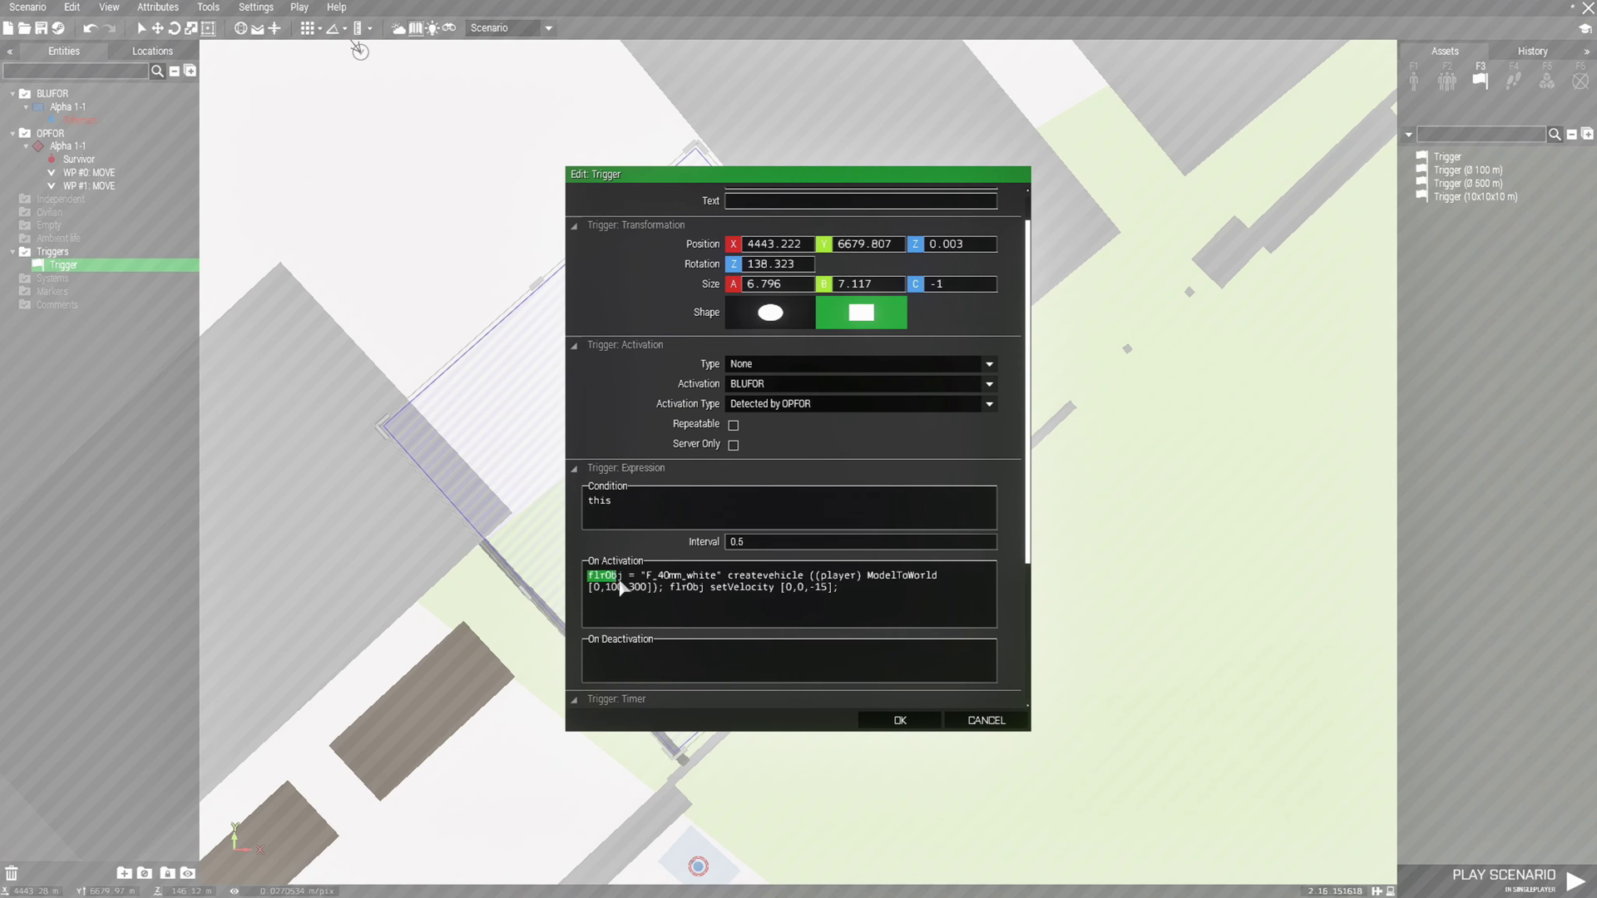
Review the variable name, flare class, createvehicle call and position offset in the trigger's On Activation code
left_click_drag(646, 583, 662, 582)
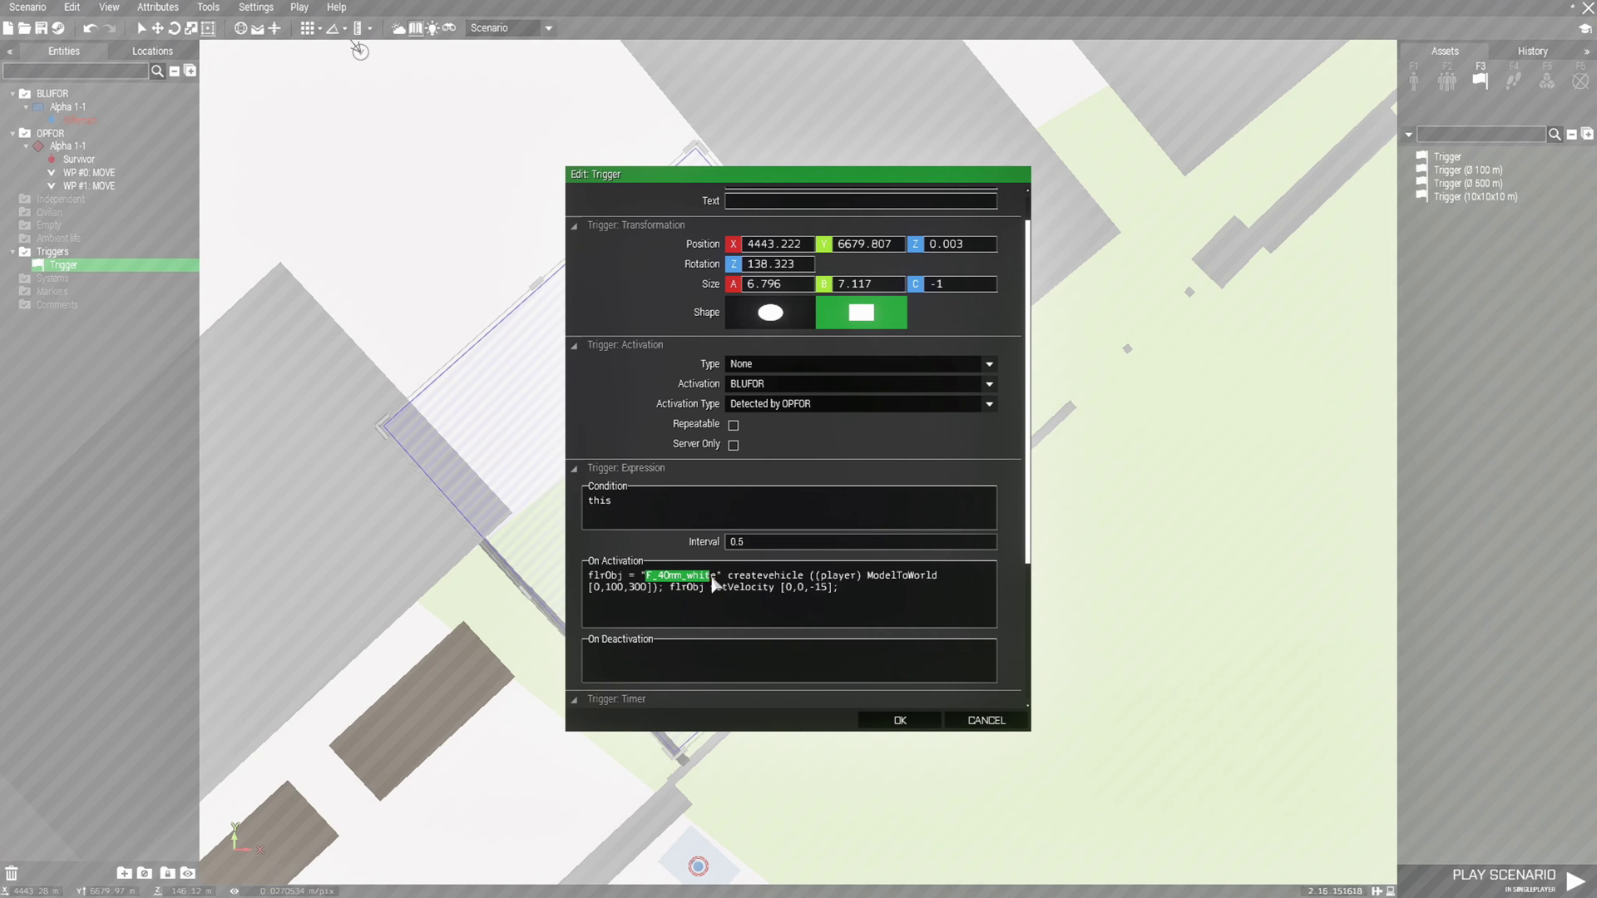
left_click(677, 582)
left_click_drag(738, 583, 794, 585)
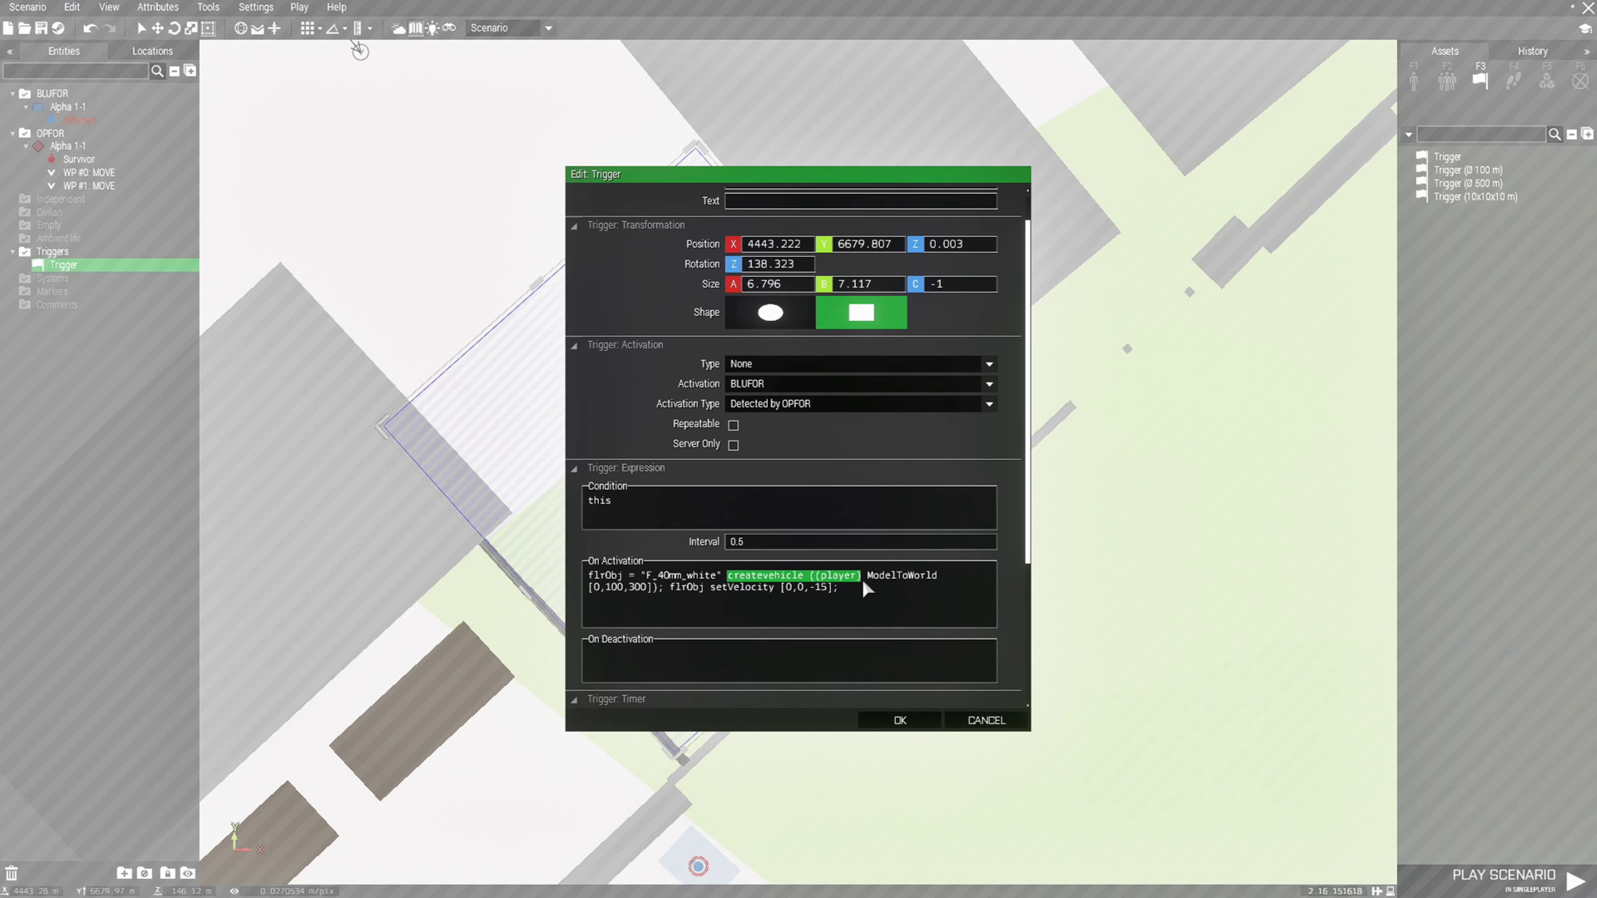
left_click(691, 604)
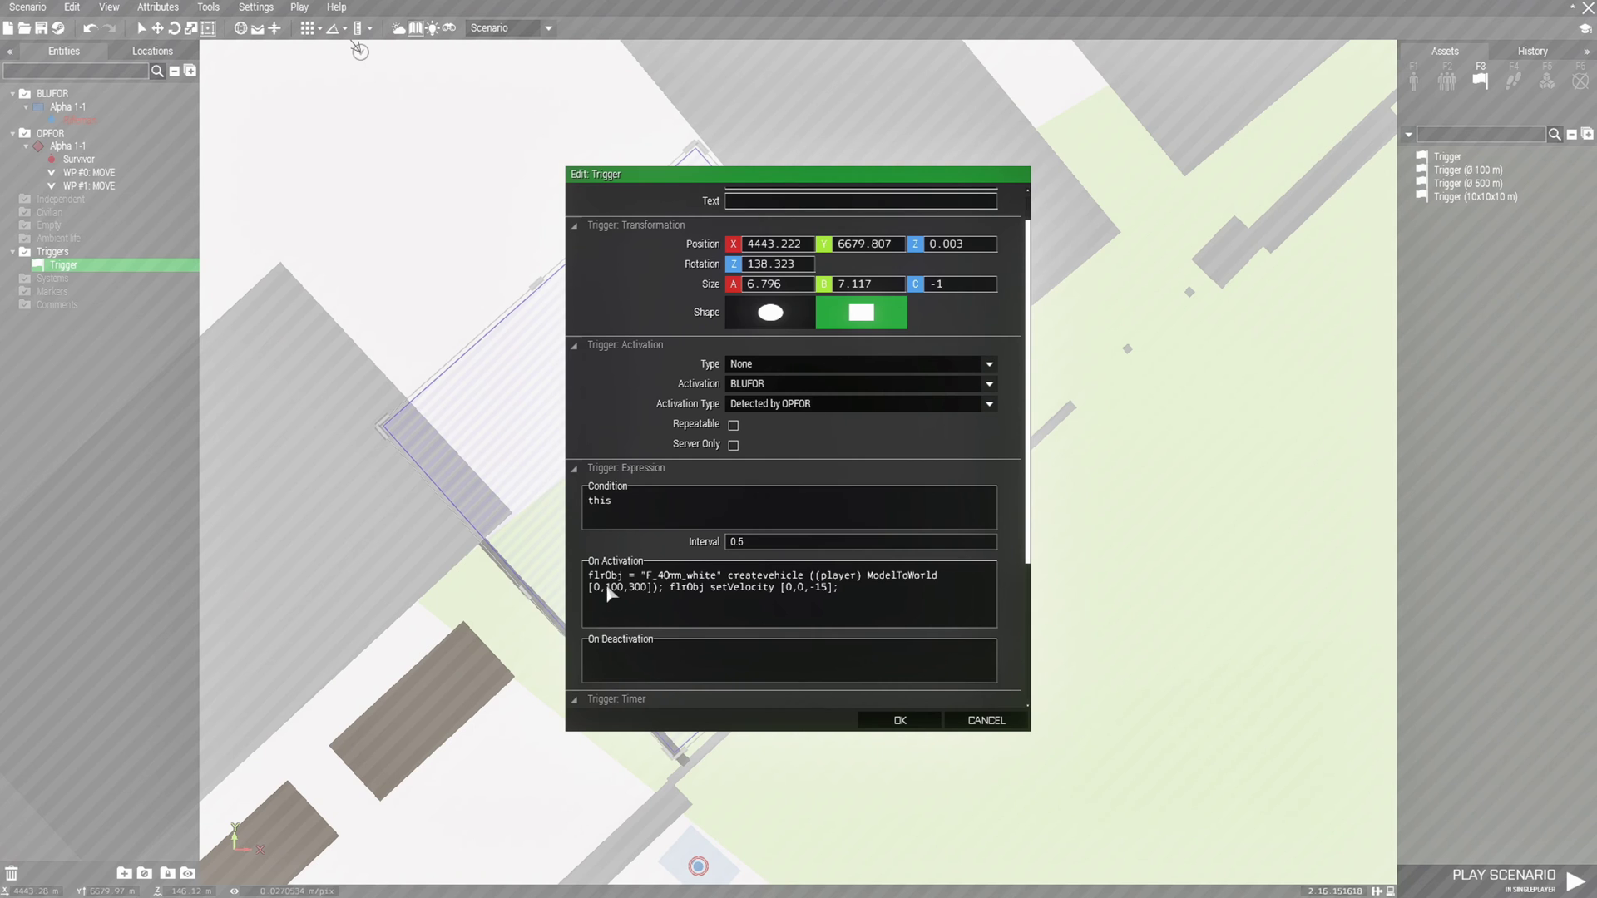
left_click_drag(593, 587, 644, 588)
left_click(824, 597)
Try the flare colours red and yellow in the On Activation code's class name, and restore white
left_click(687, 582)
type("red")
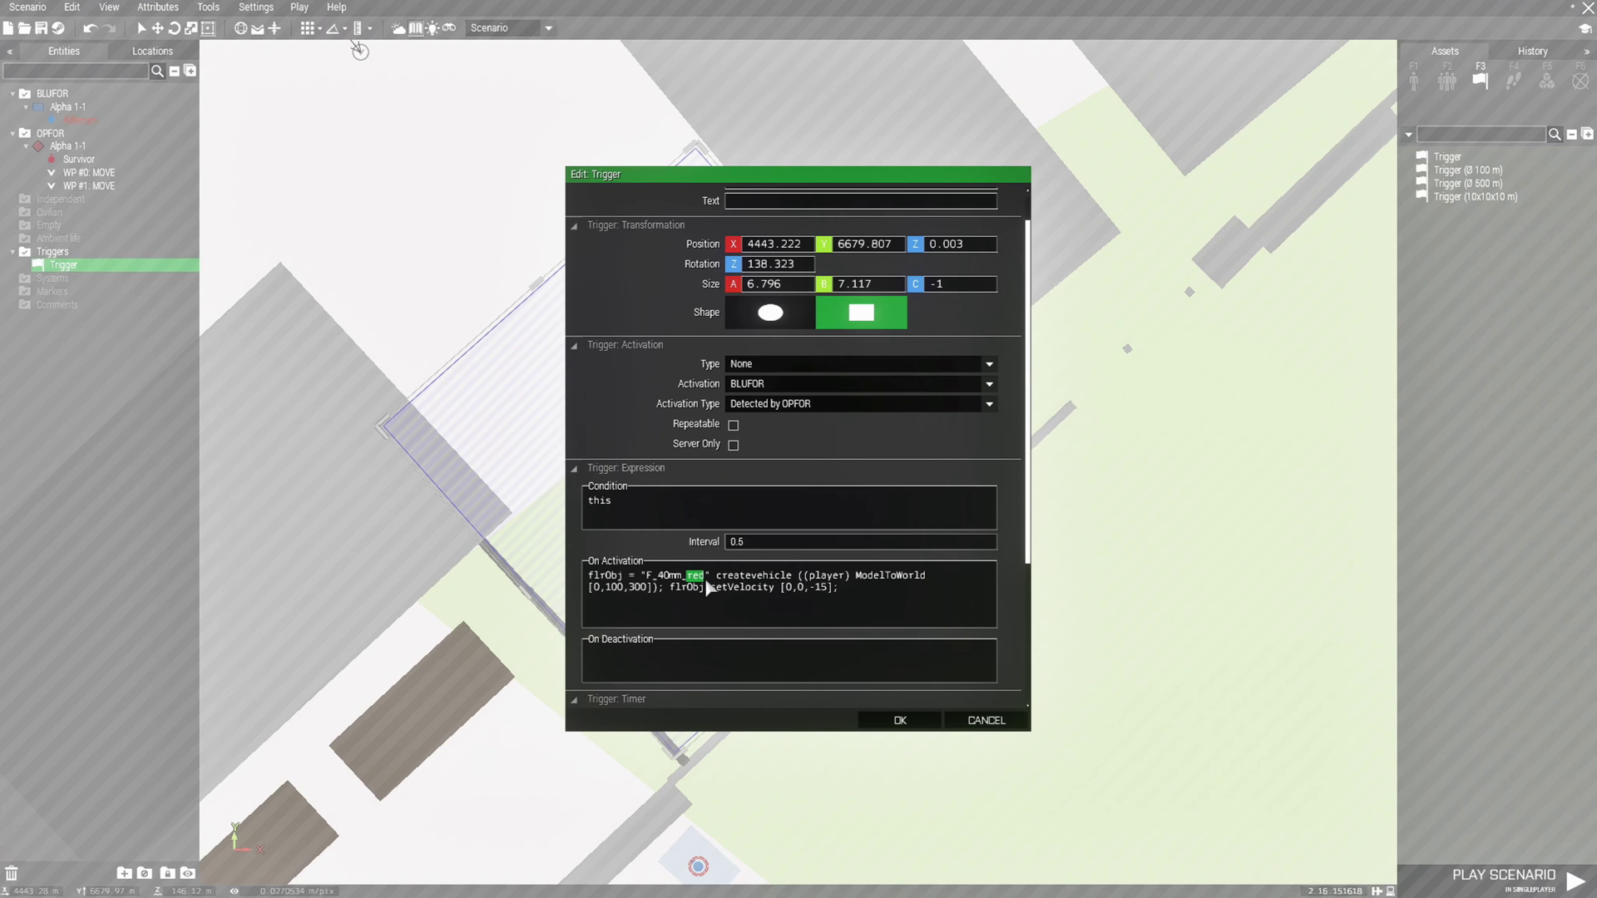
type("yellow")
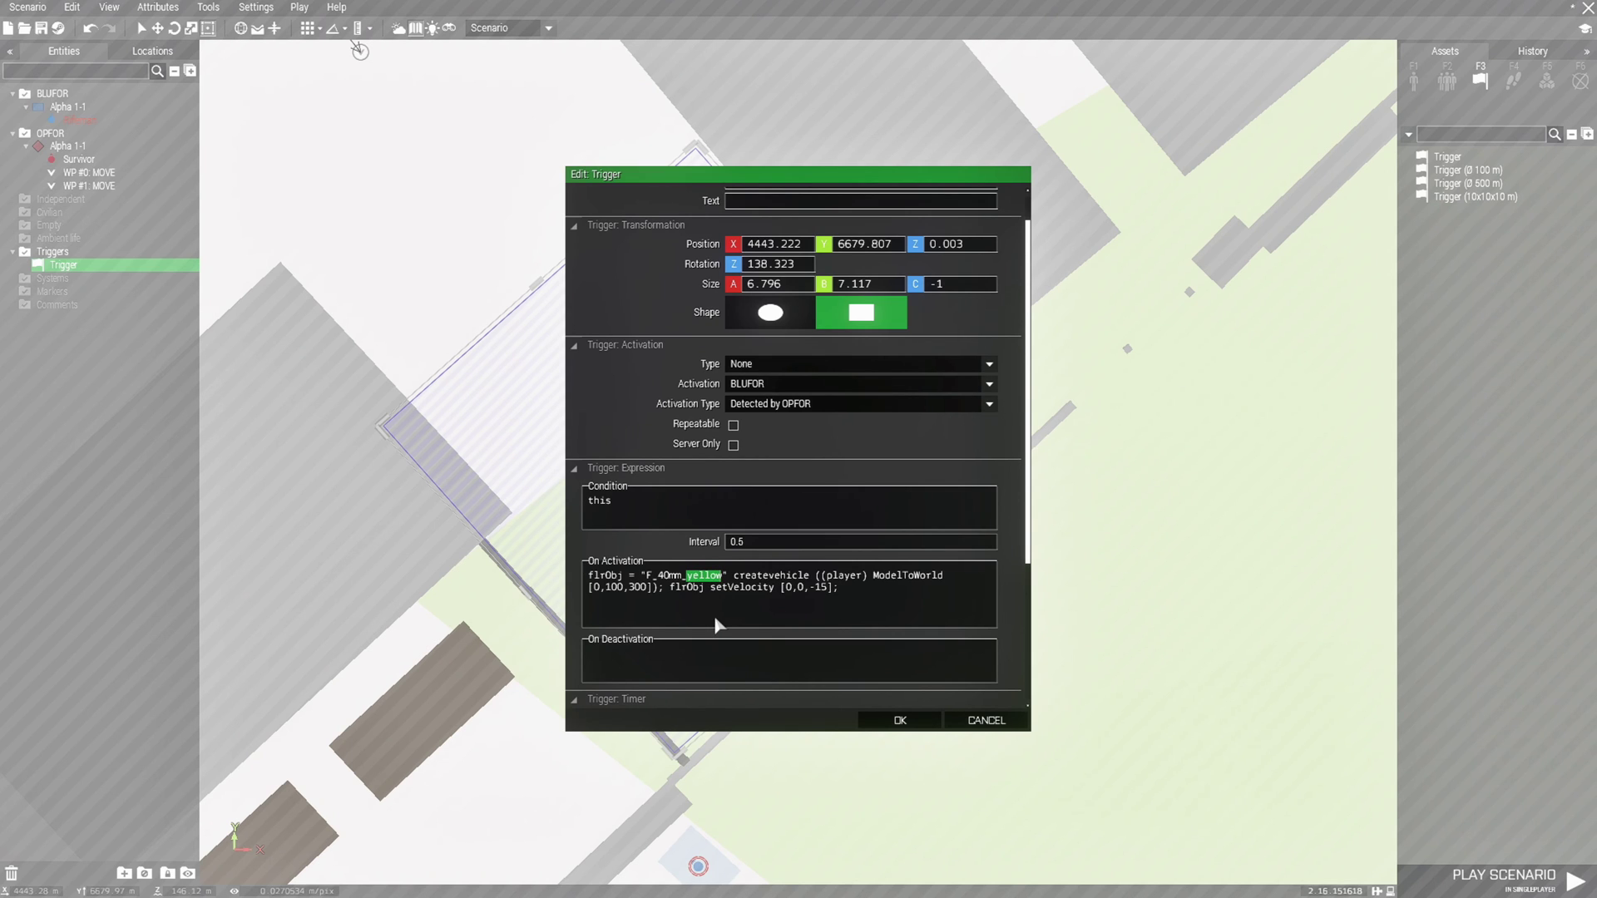
type("white")
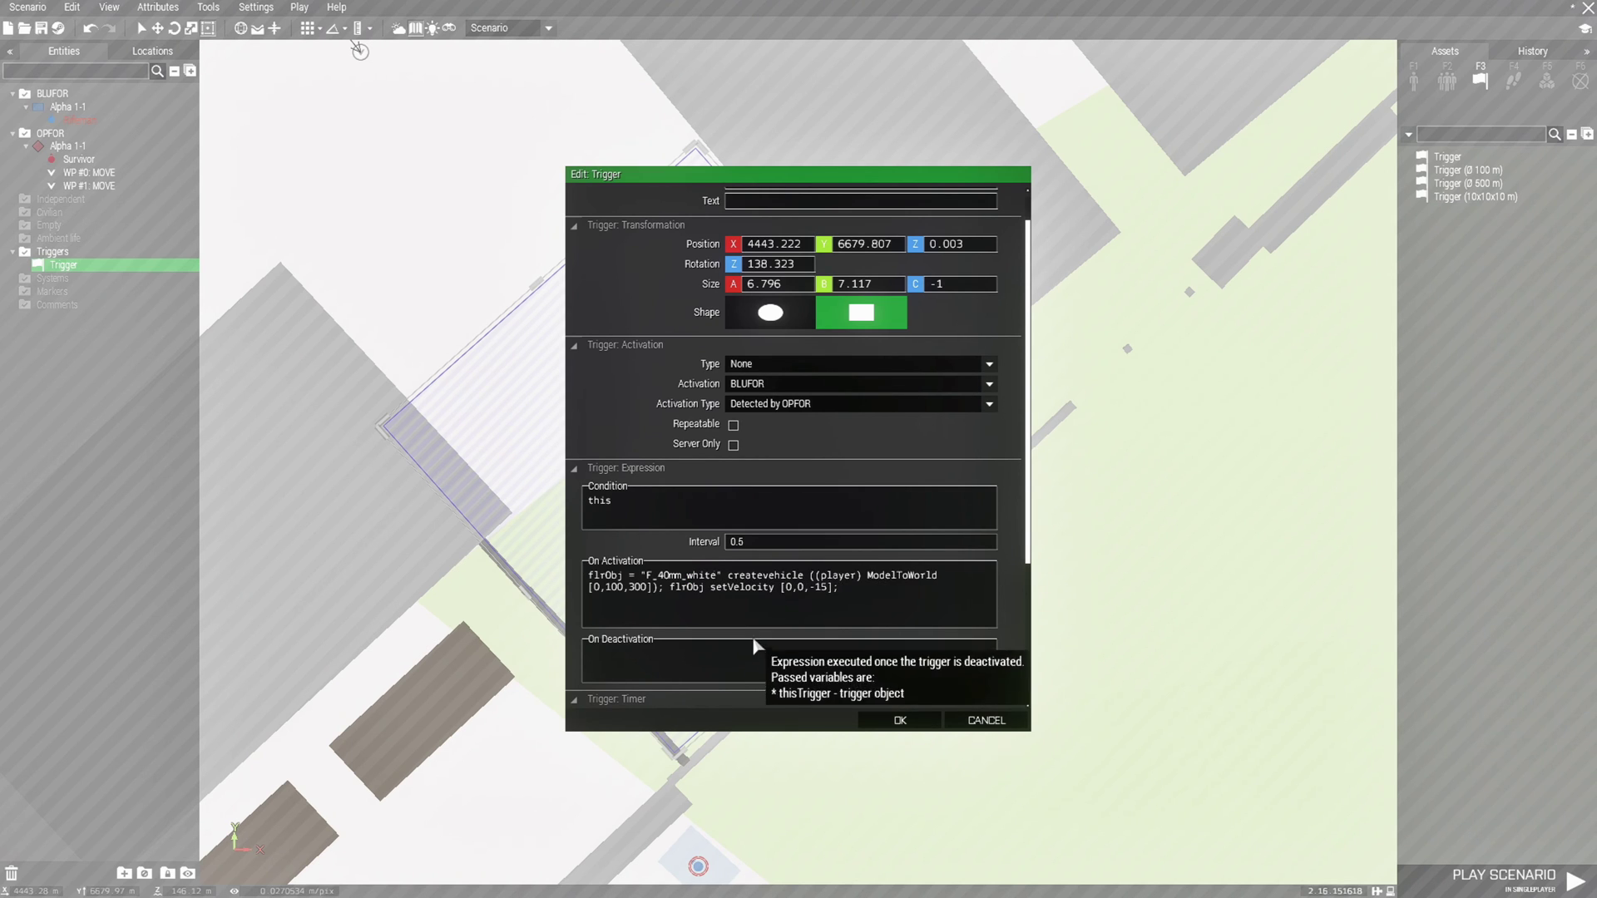
Apply the trigger's attribute changes and return from the map to the 3D view
scroll(887, 641, "up", 1)
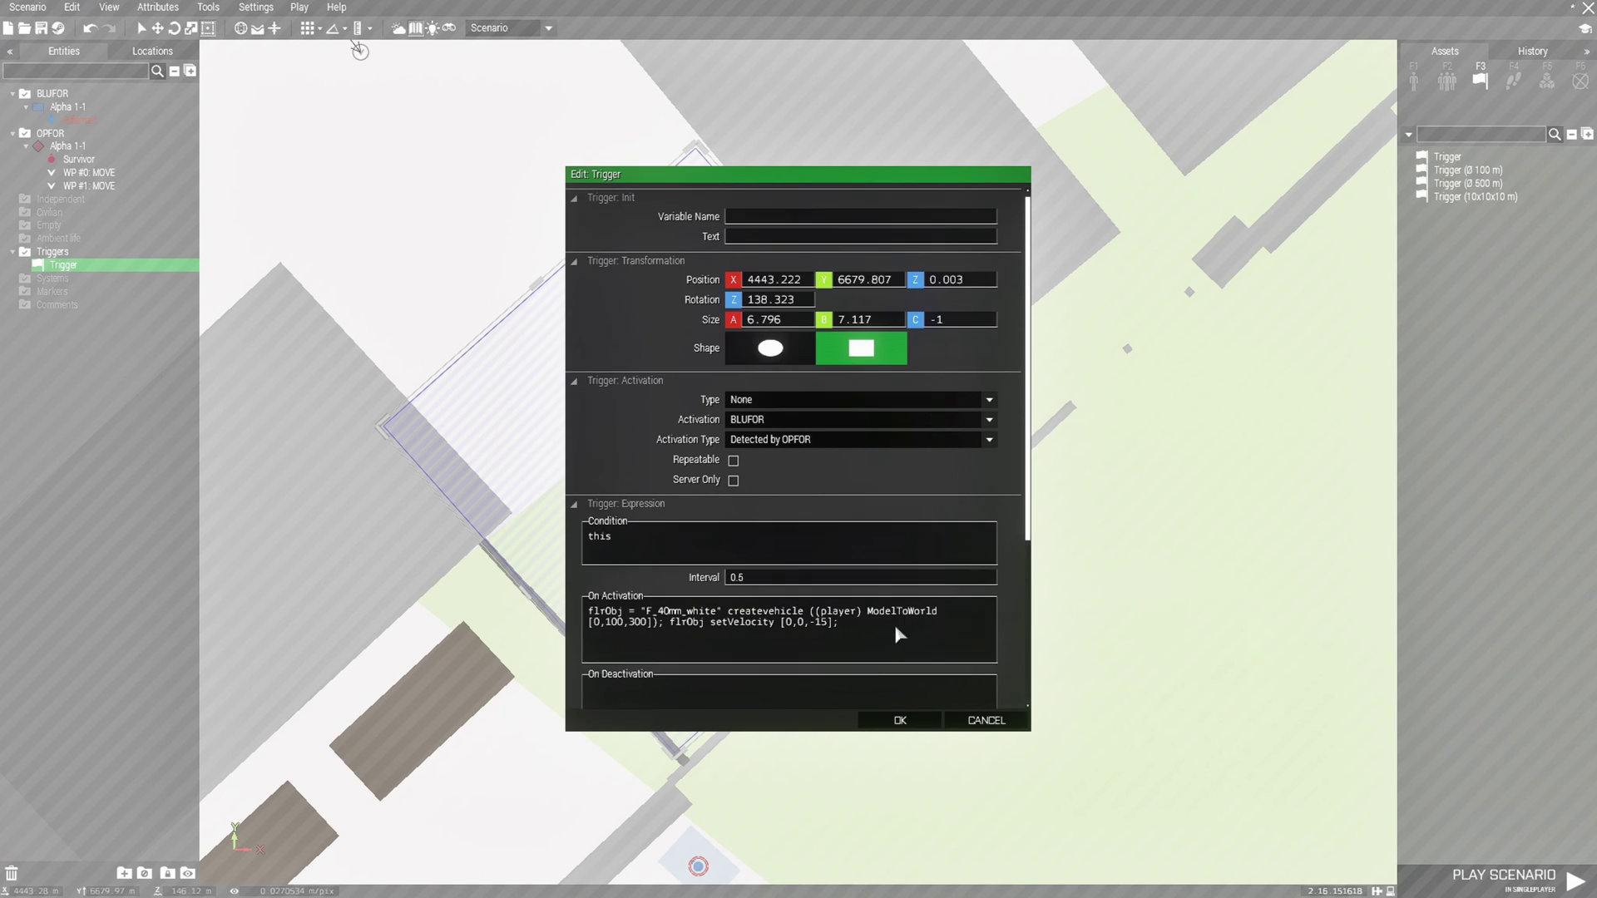
left_click(905, 721)
key("m")
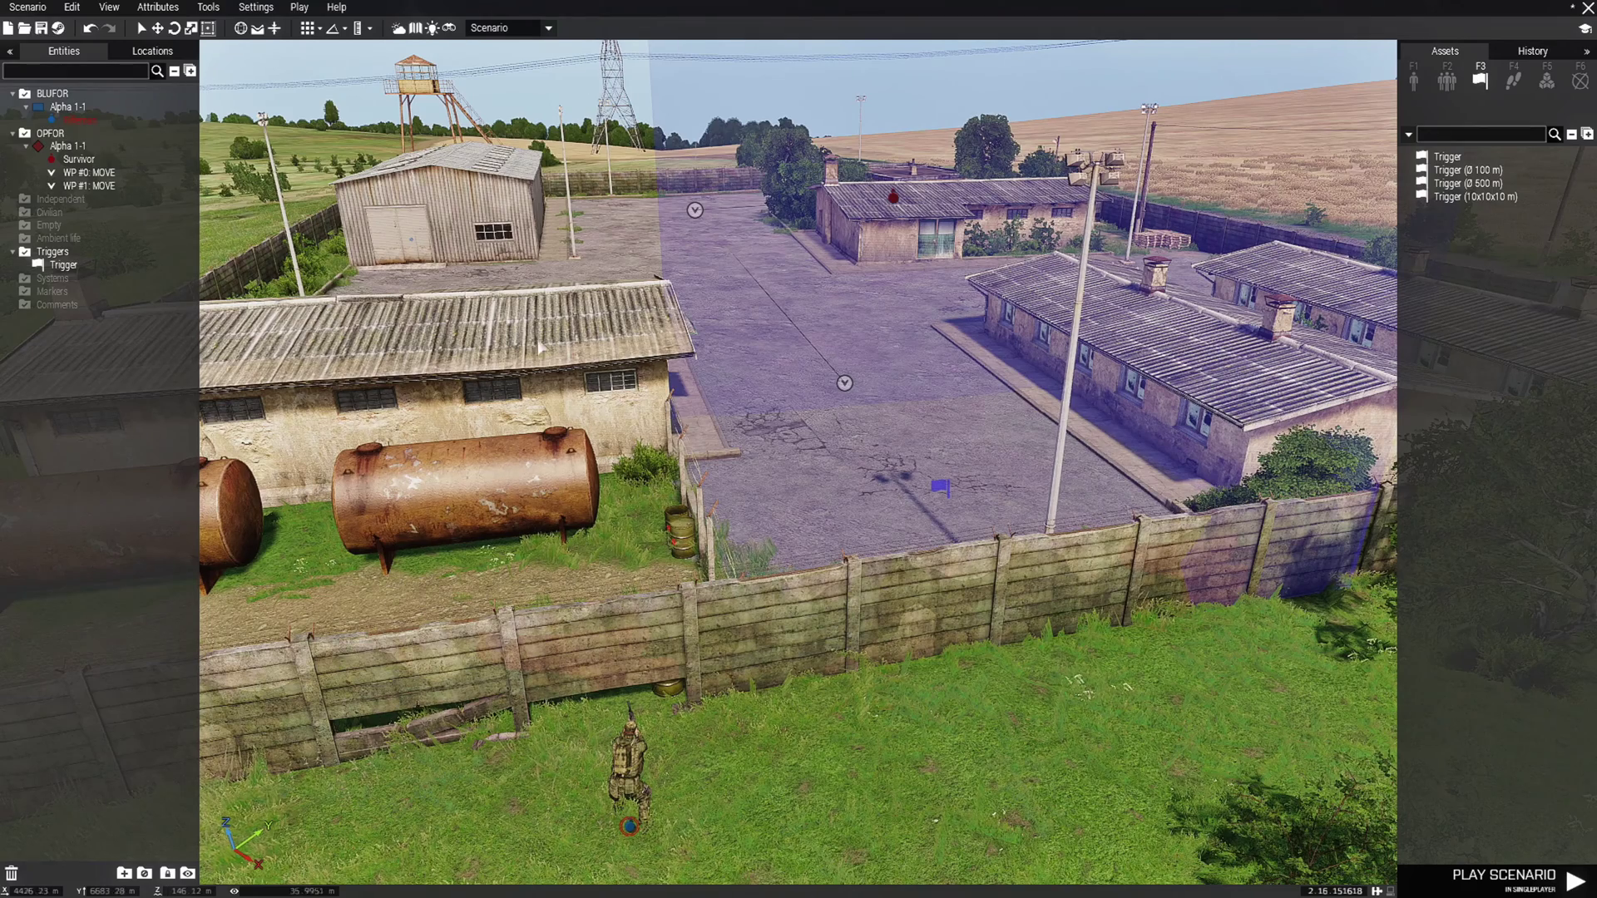
Set the scenario's environment start time to 03:00:00
left_click(398, 27)
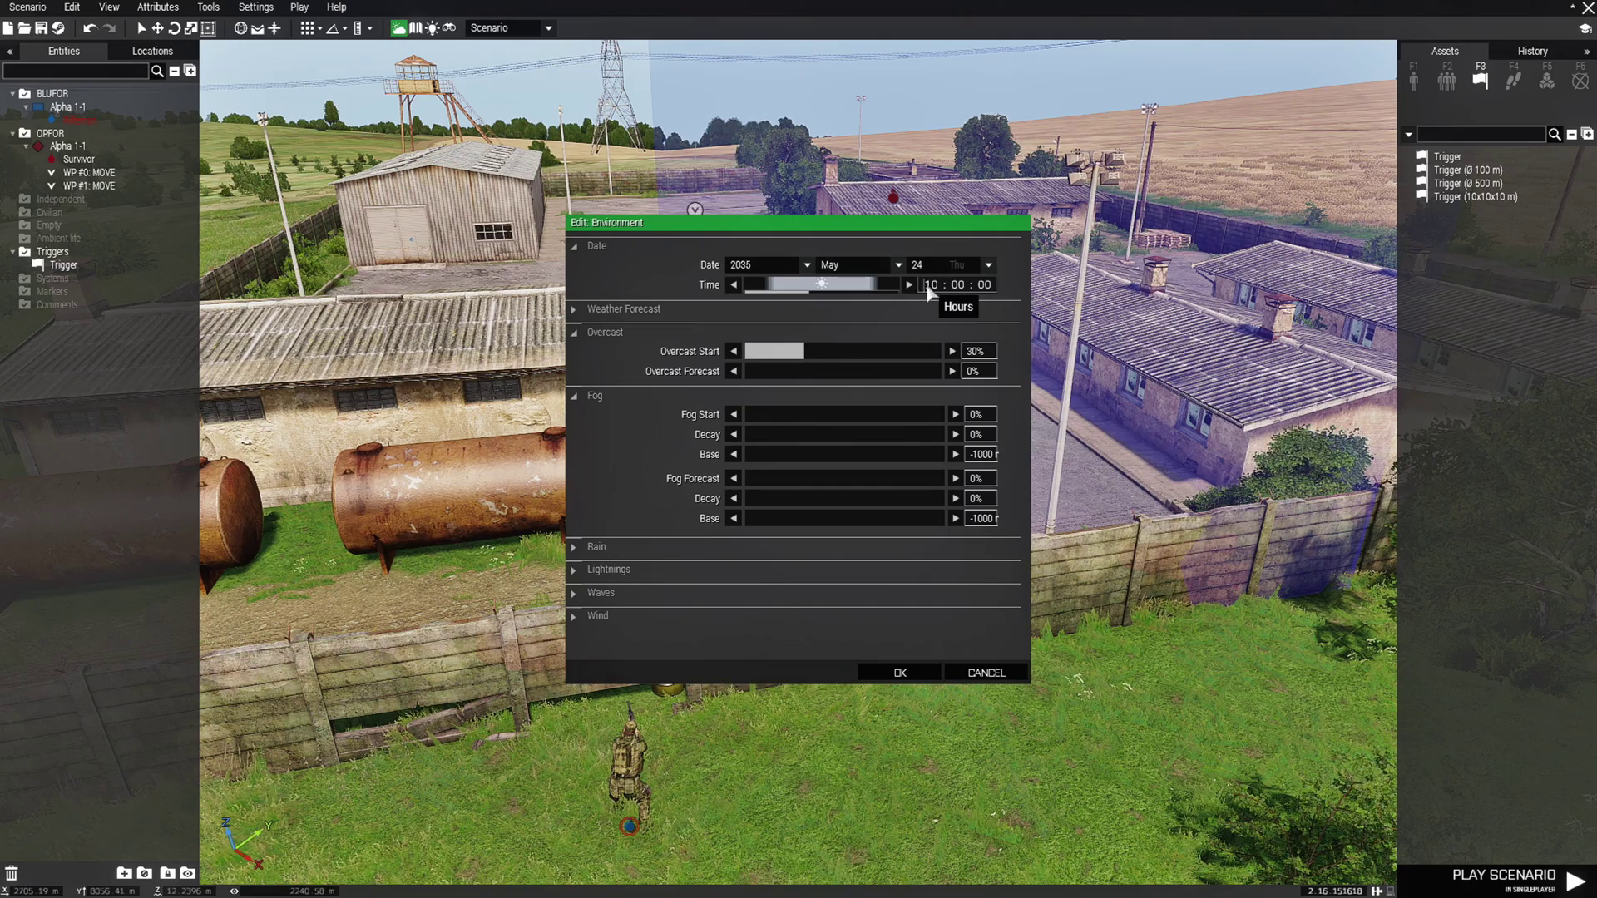
left_click_drag(926, 286, 935, 288)
type("03")
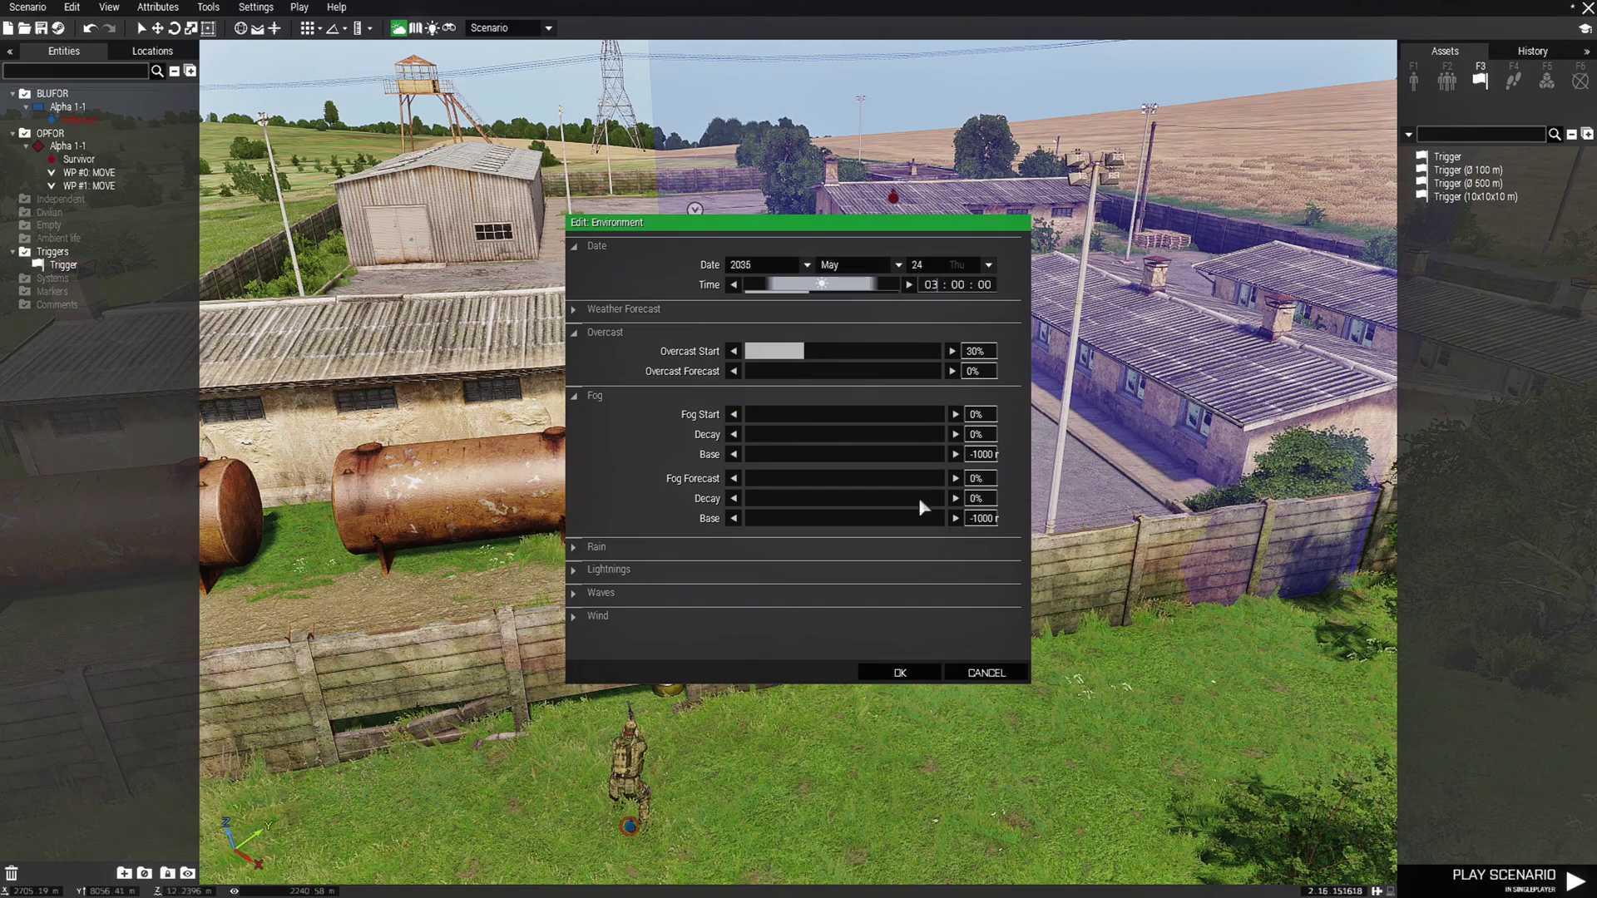
left_click(905, 670)
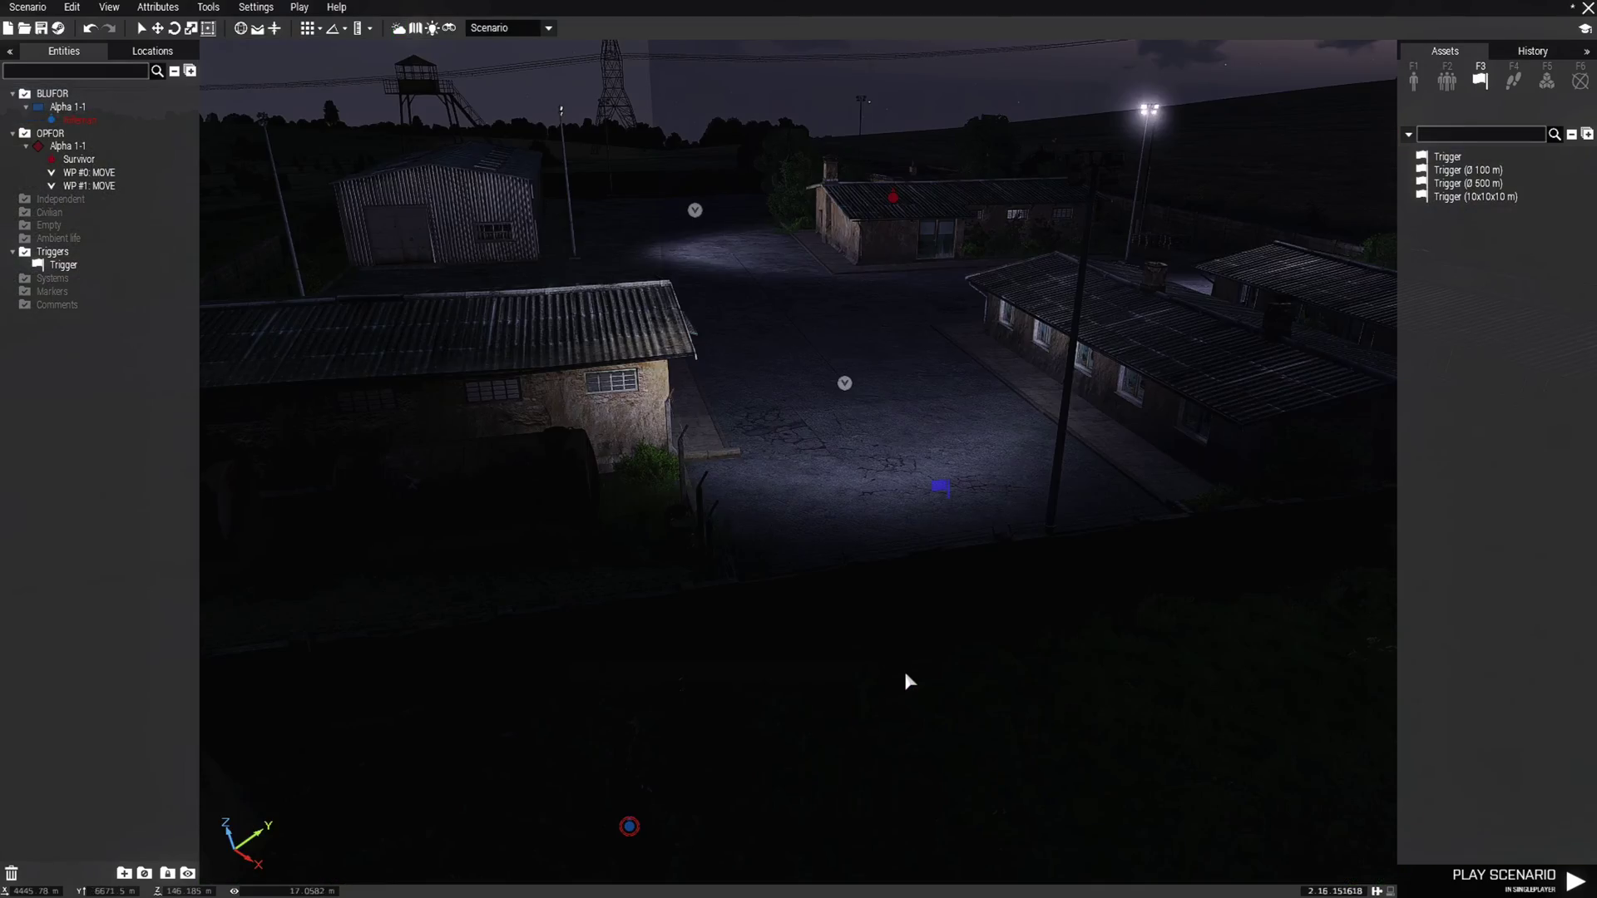
Save the scenario as Flare_trigger in the Livonia missions folder
left_click(41, 28)
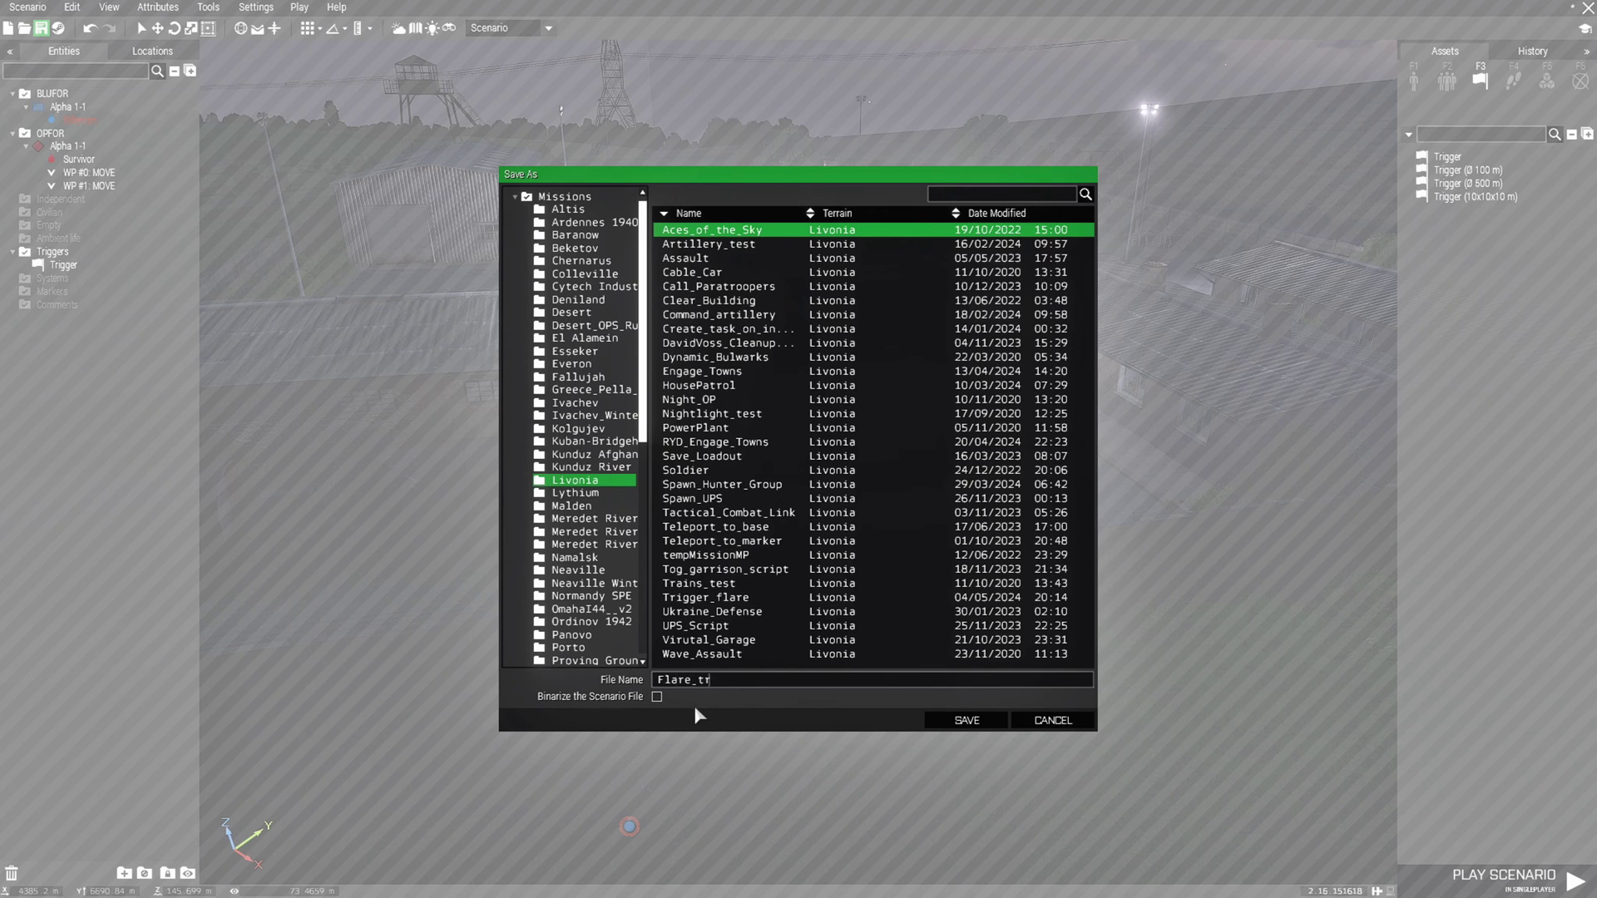
key("Return")
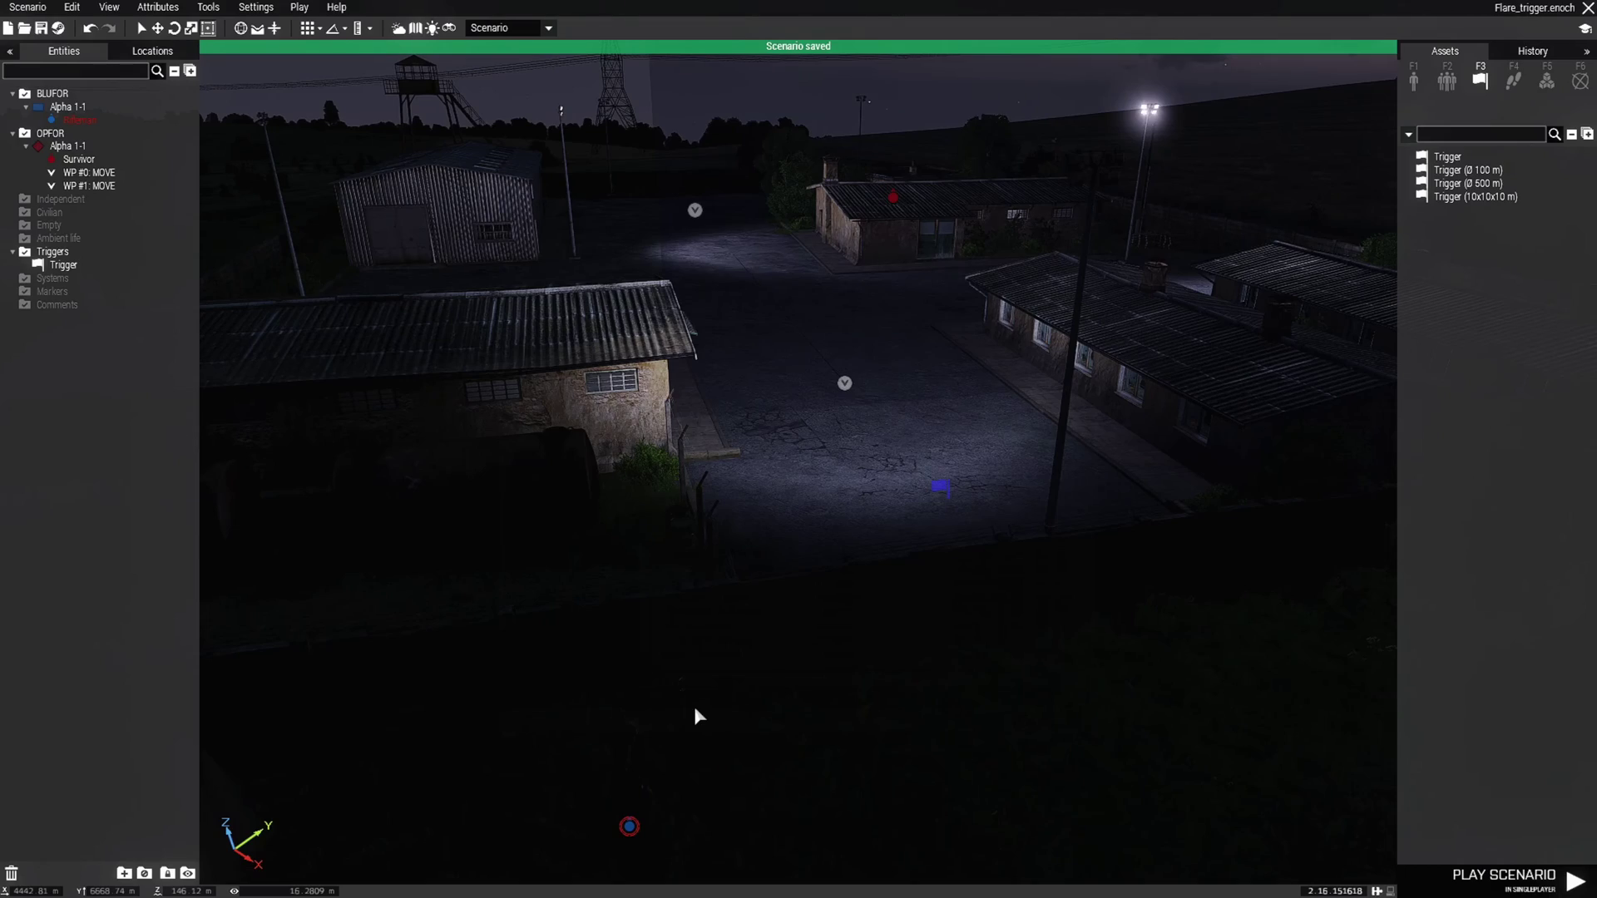
Play the scenario and walk the rifleman through the compound opening into the trigger area to test the flare
left_click(1445, 880)
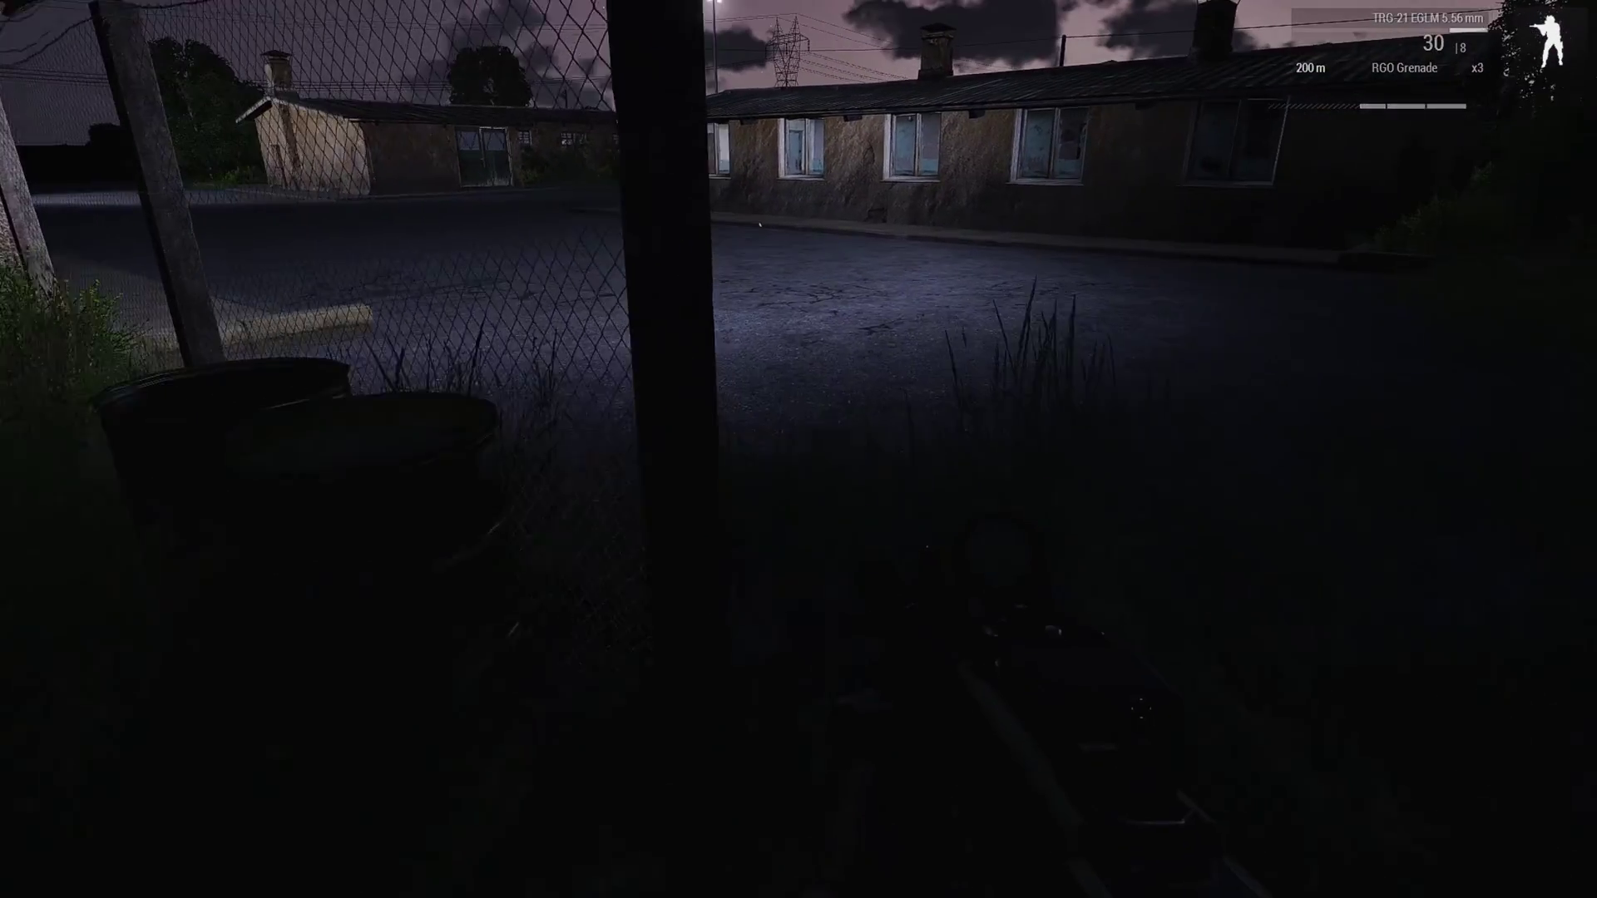
key("w")
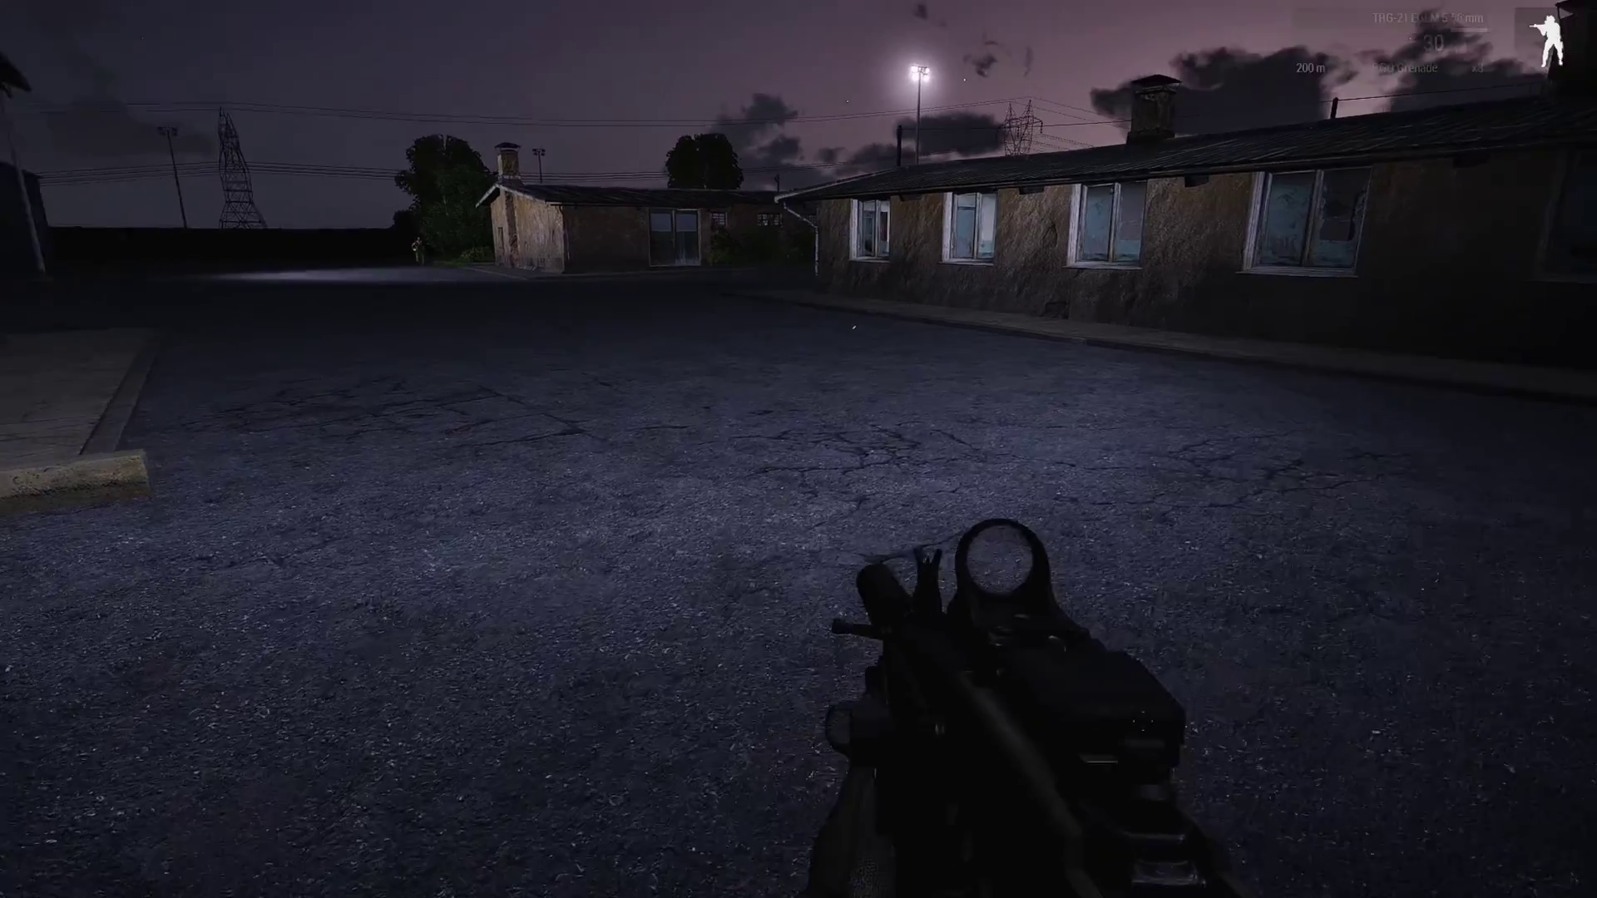
key("w")
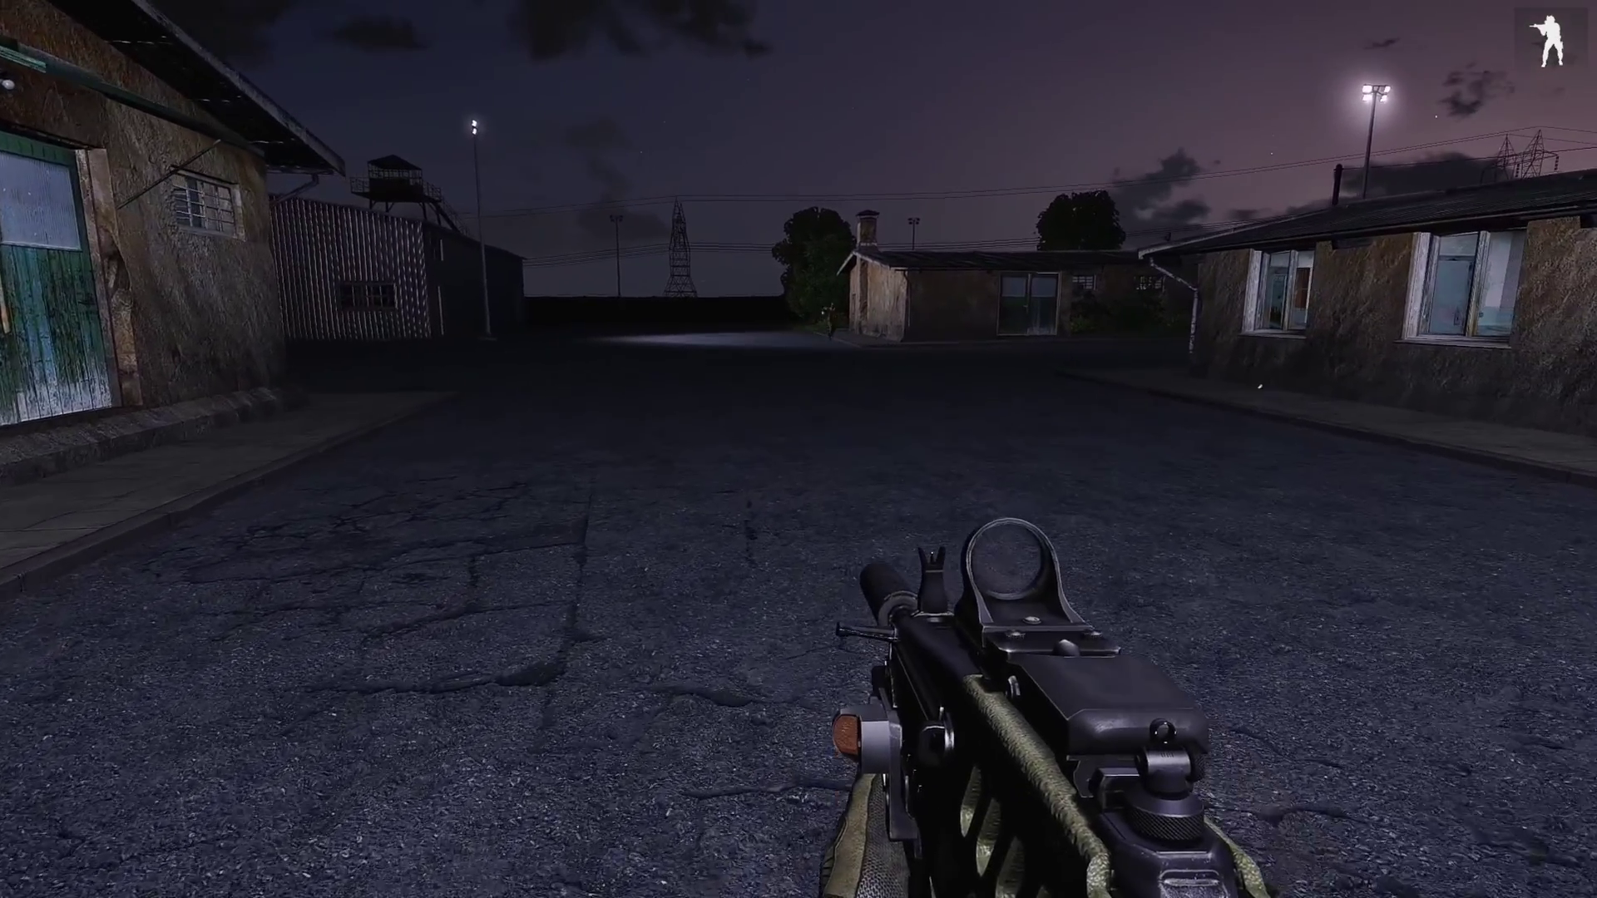
key("w")
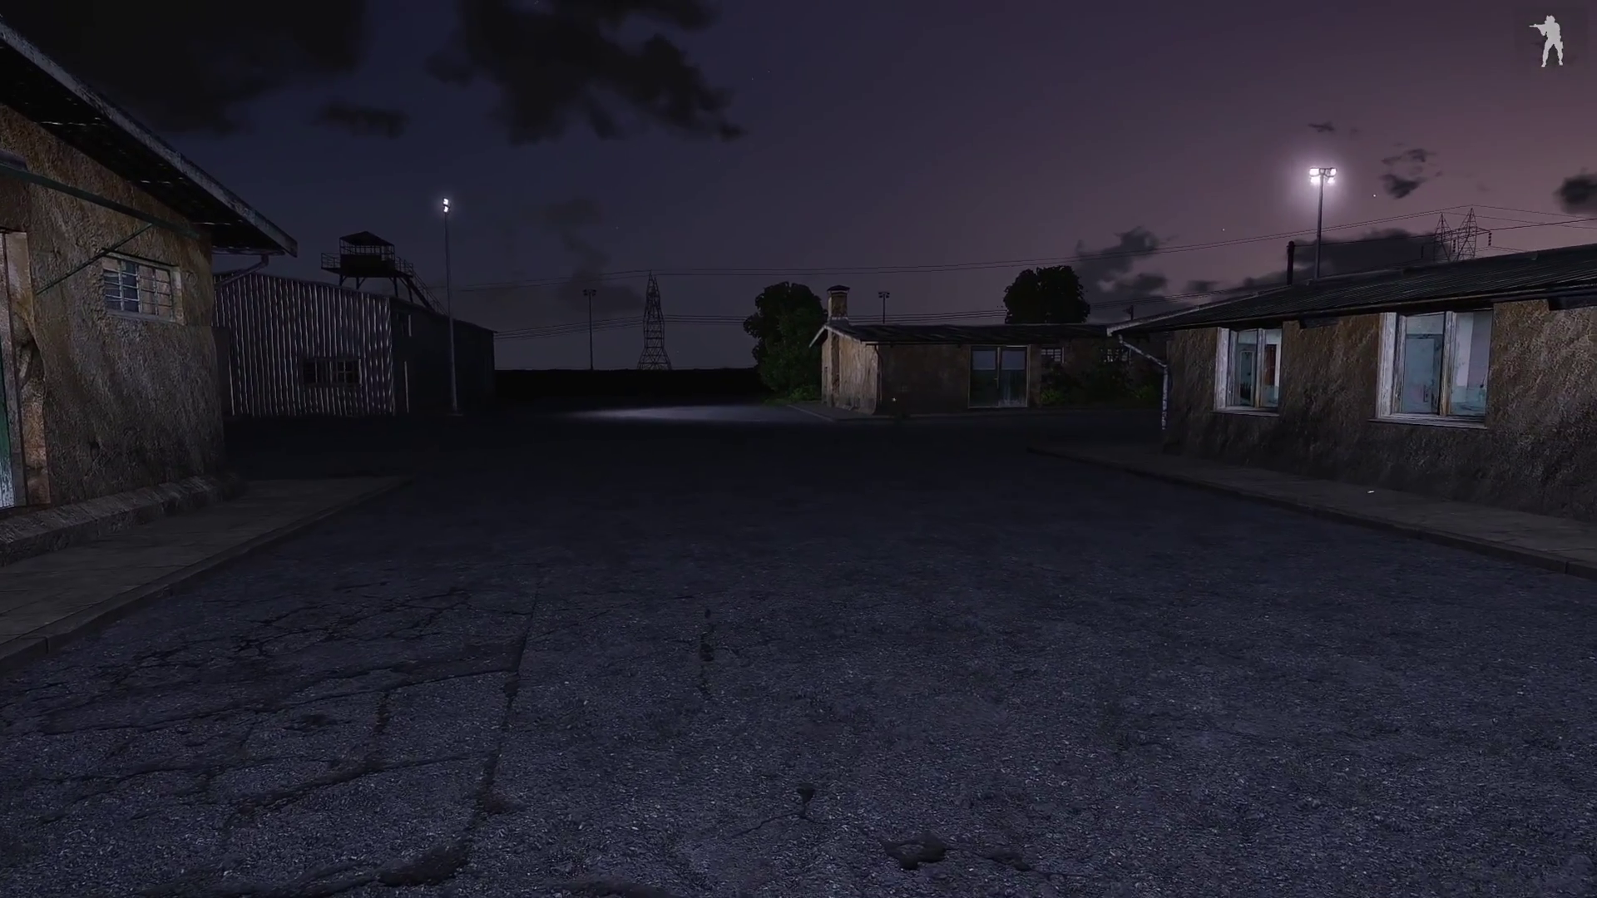
key("w")
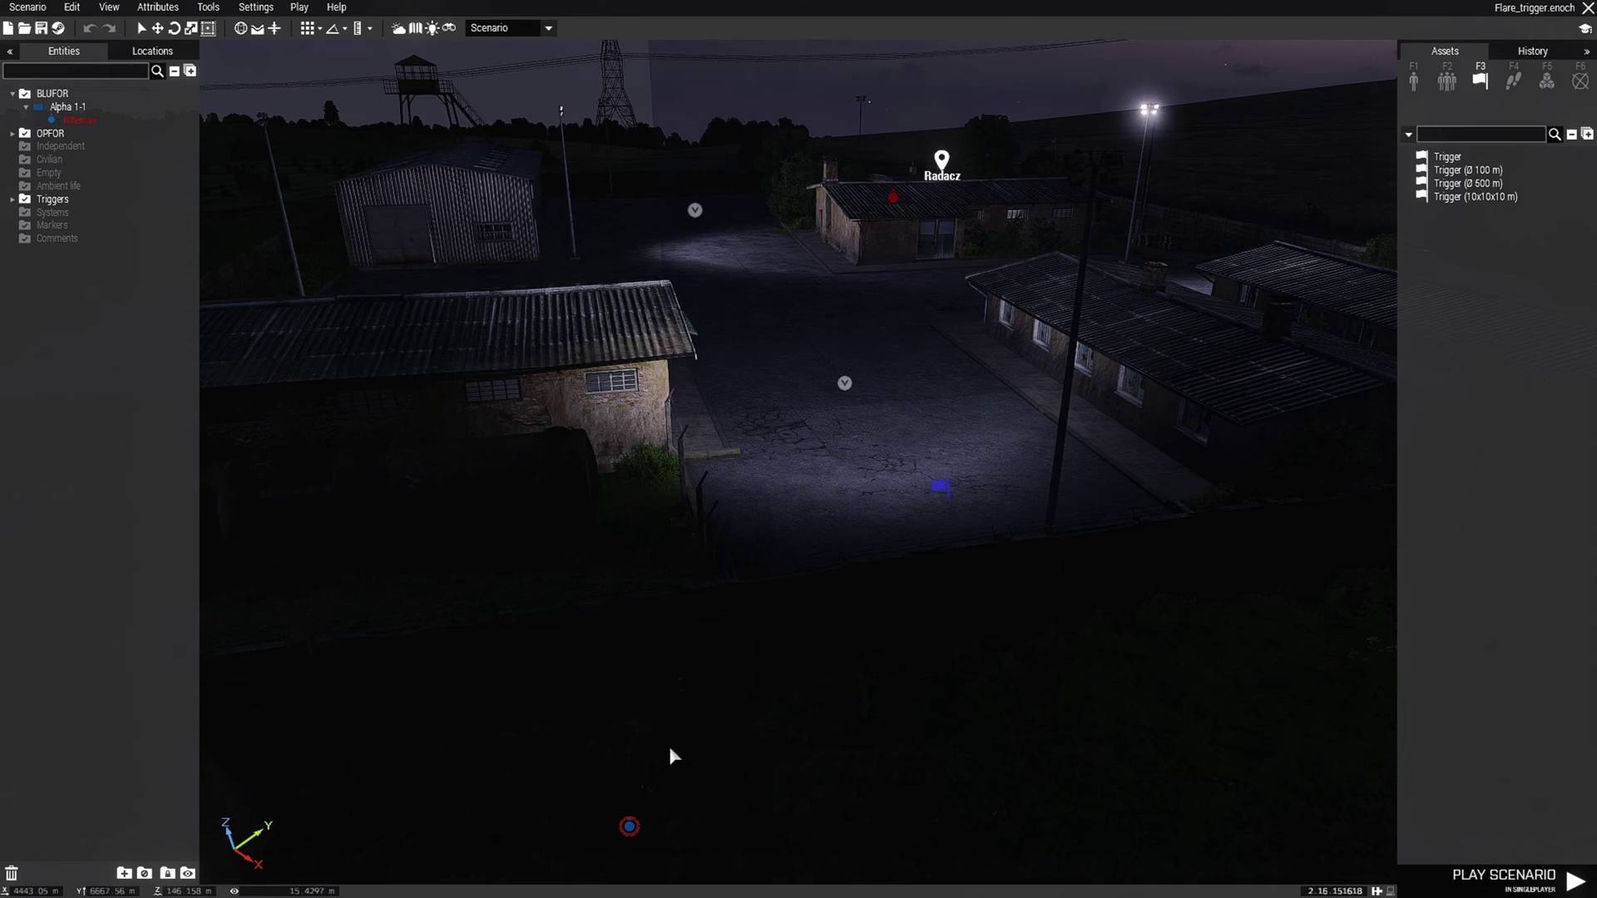
Set the trigger's sound effect to Flare Fired in its attributes from the map view, and save the scenario
key("m")
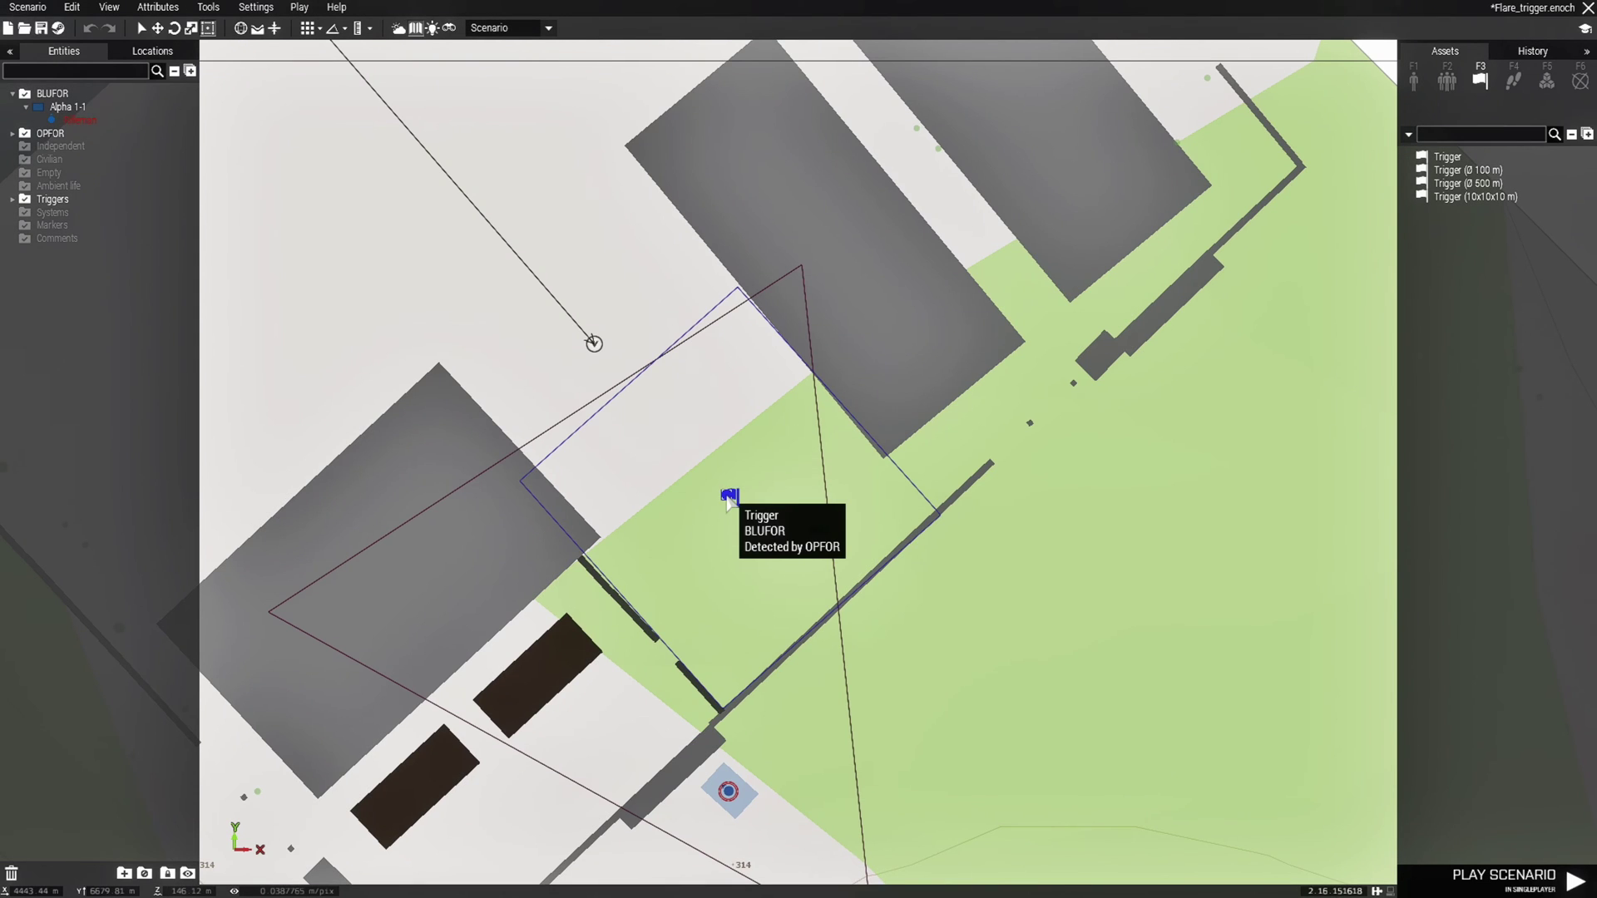
double_click(730, 497)
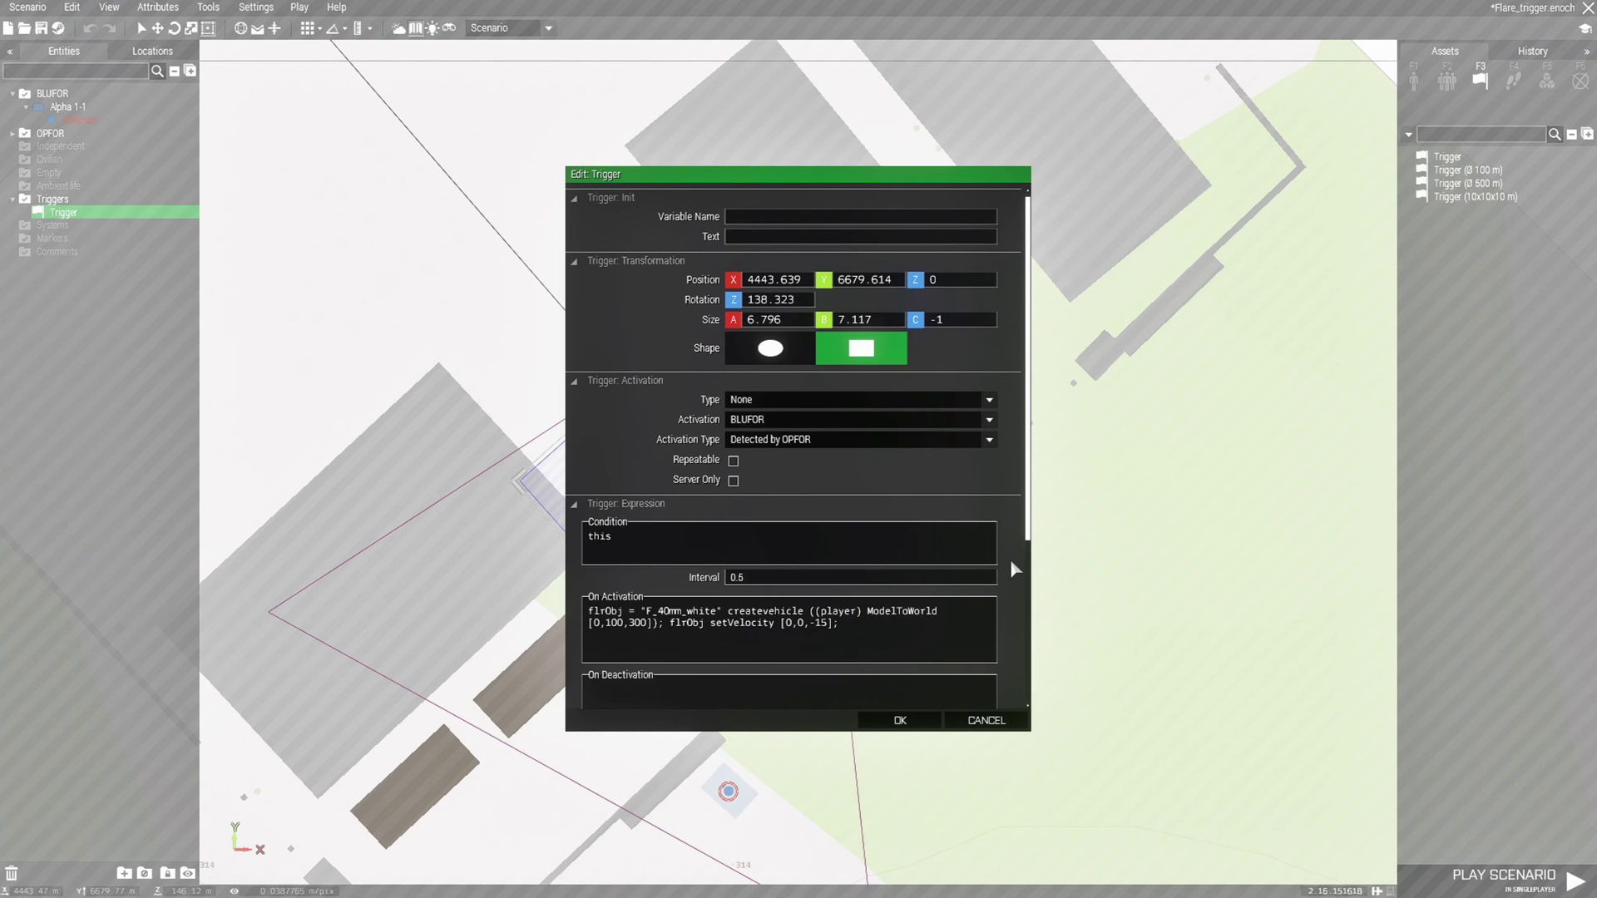
scroll(1009, 560, "down", 5)
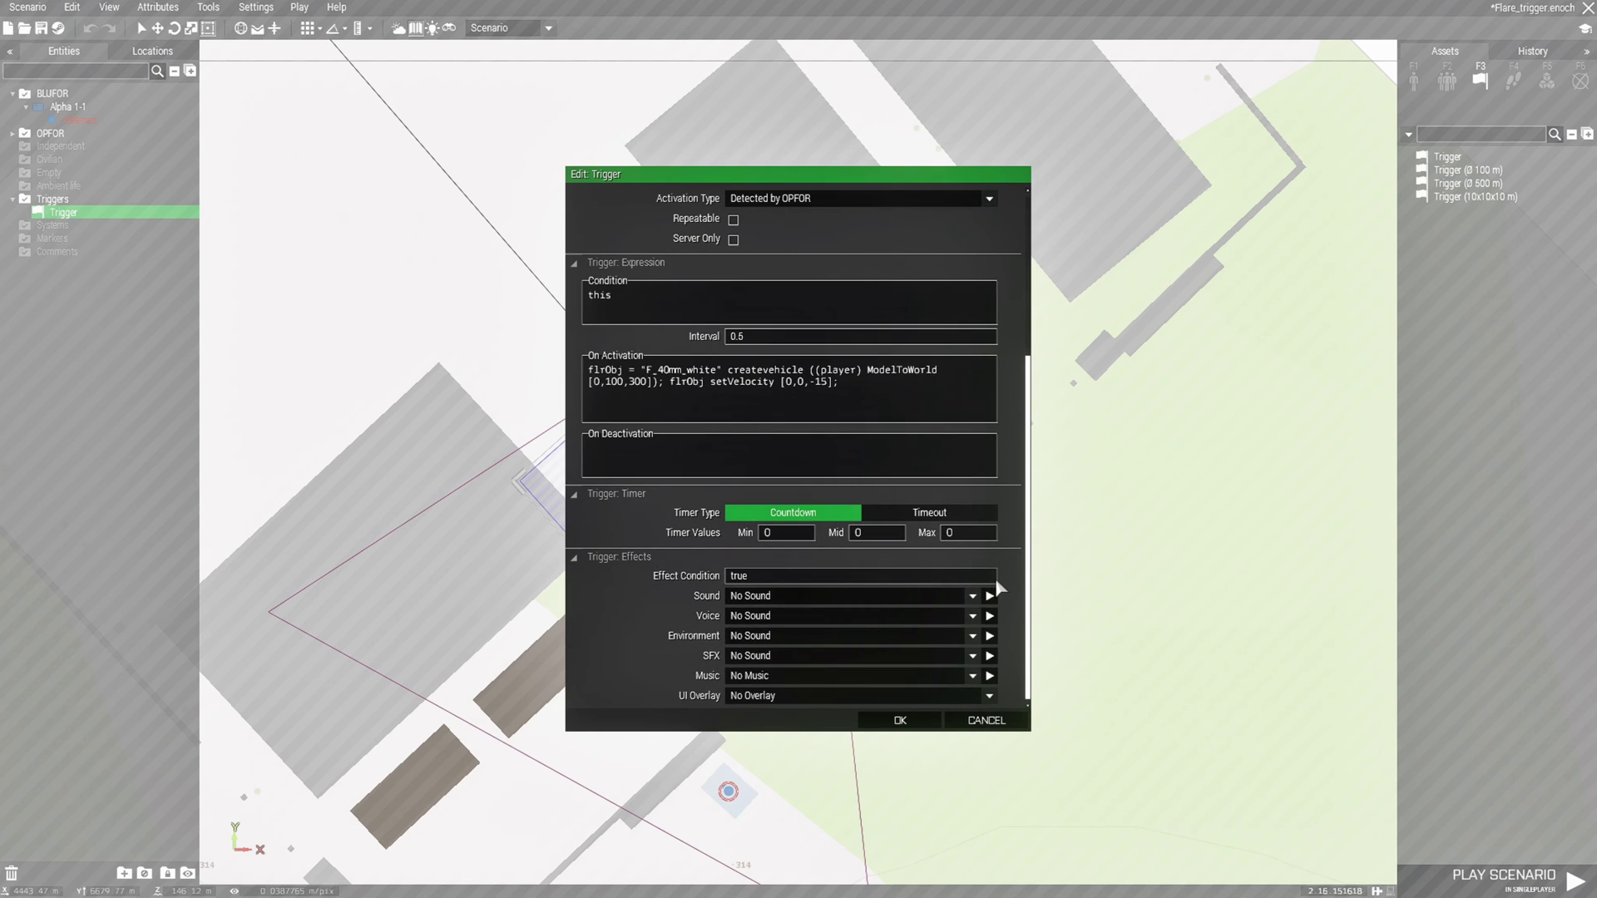
left_click(803, 596)
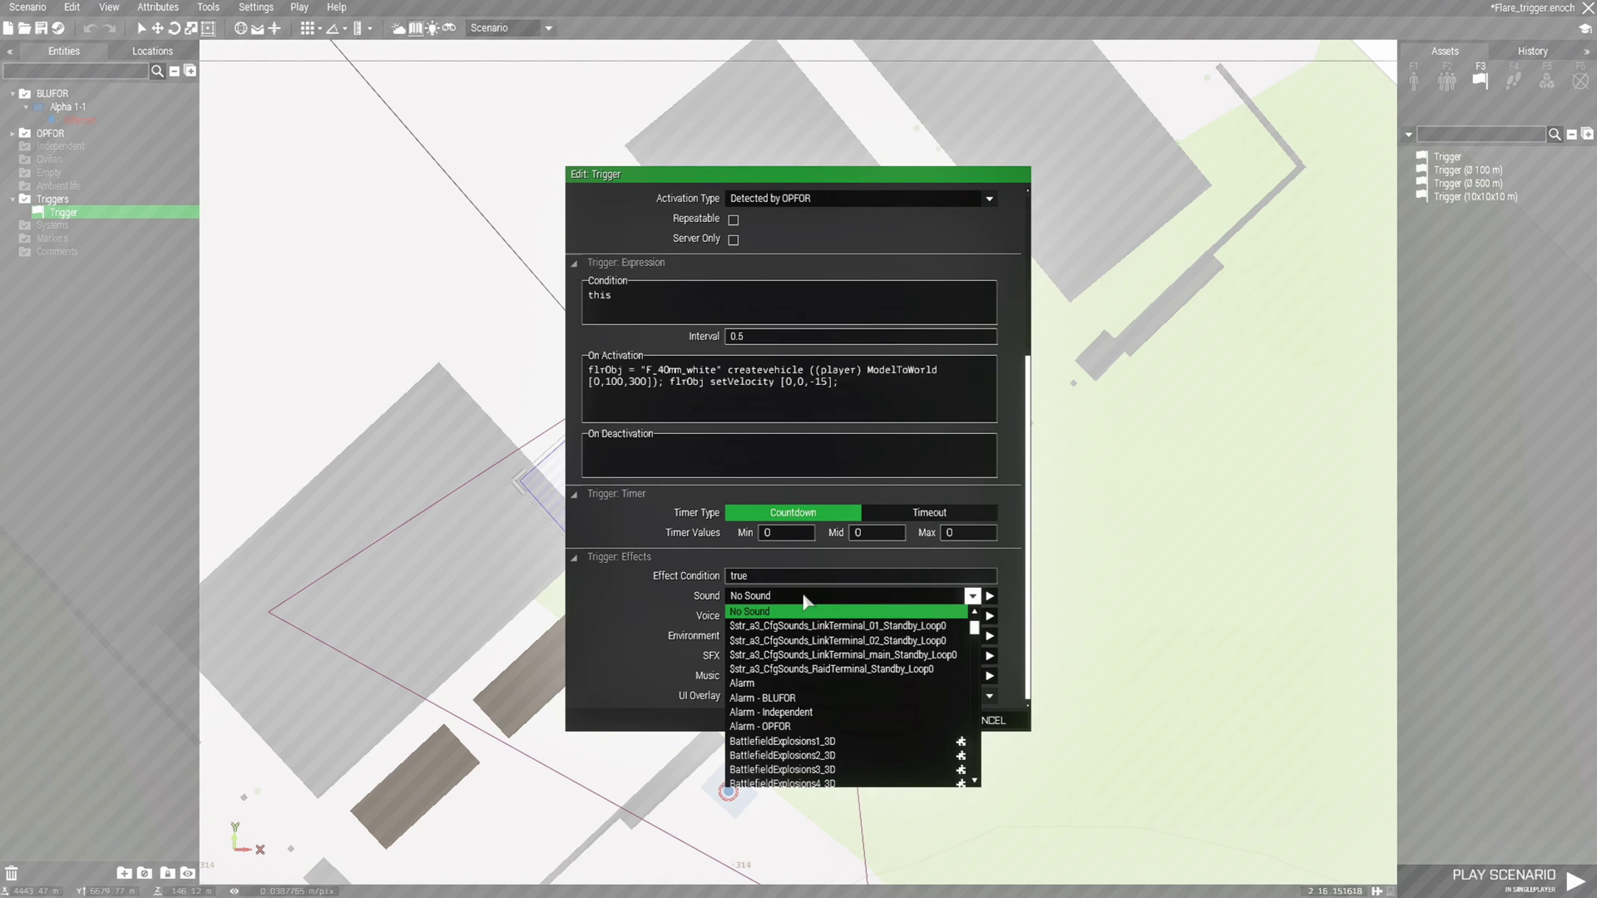
left_click_drag(973, 628, 974, 648)
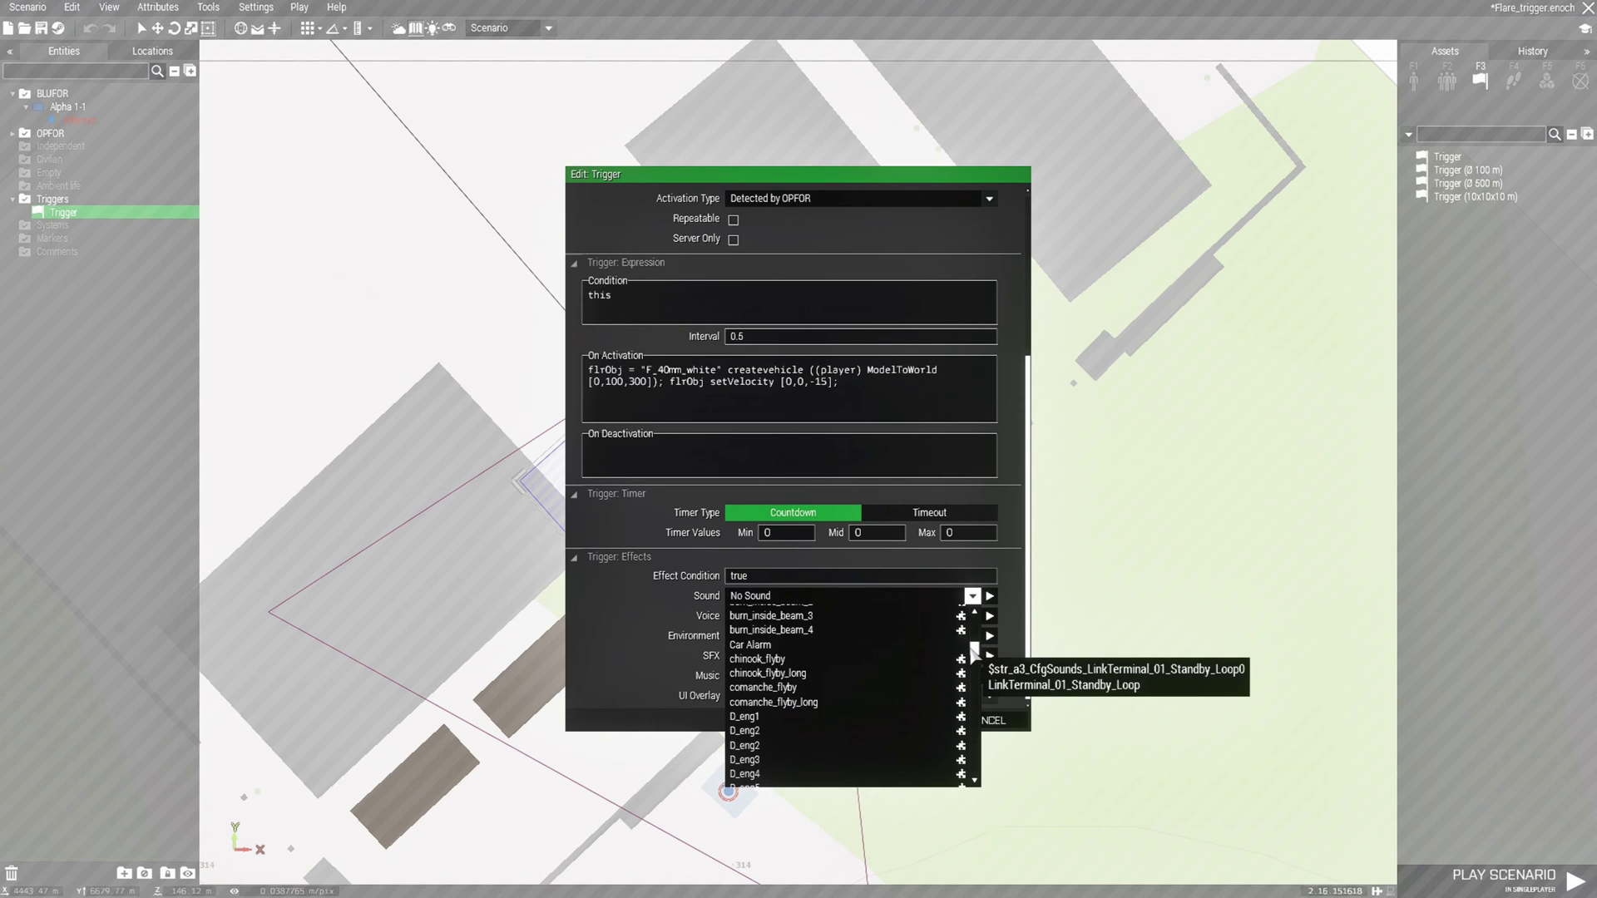
scroll(840, 687, "down", 8)
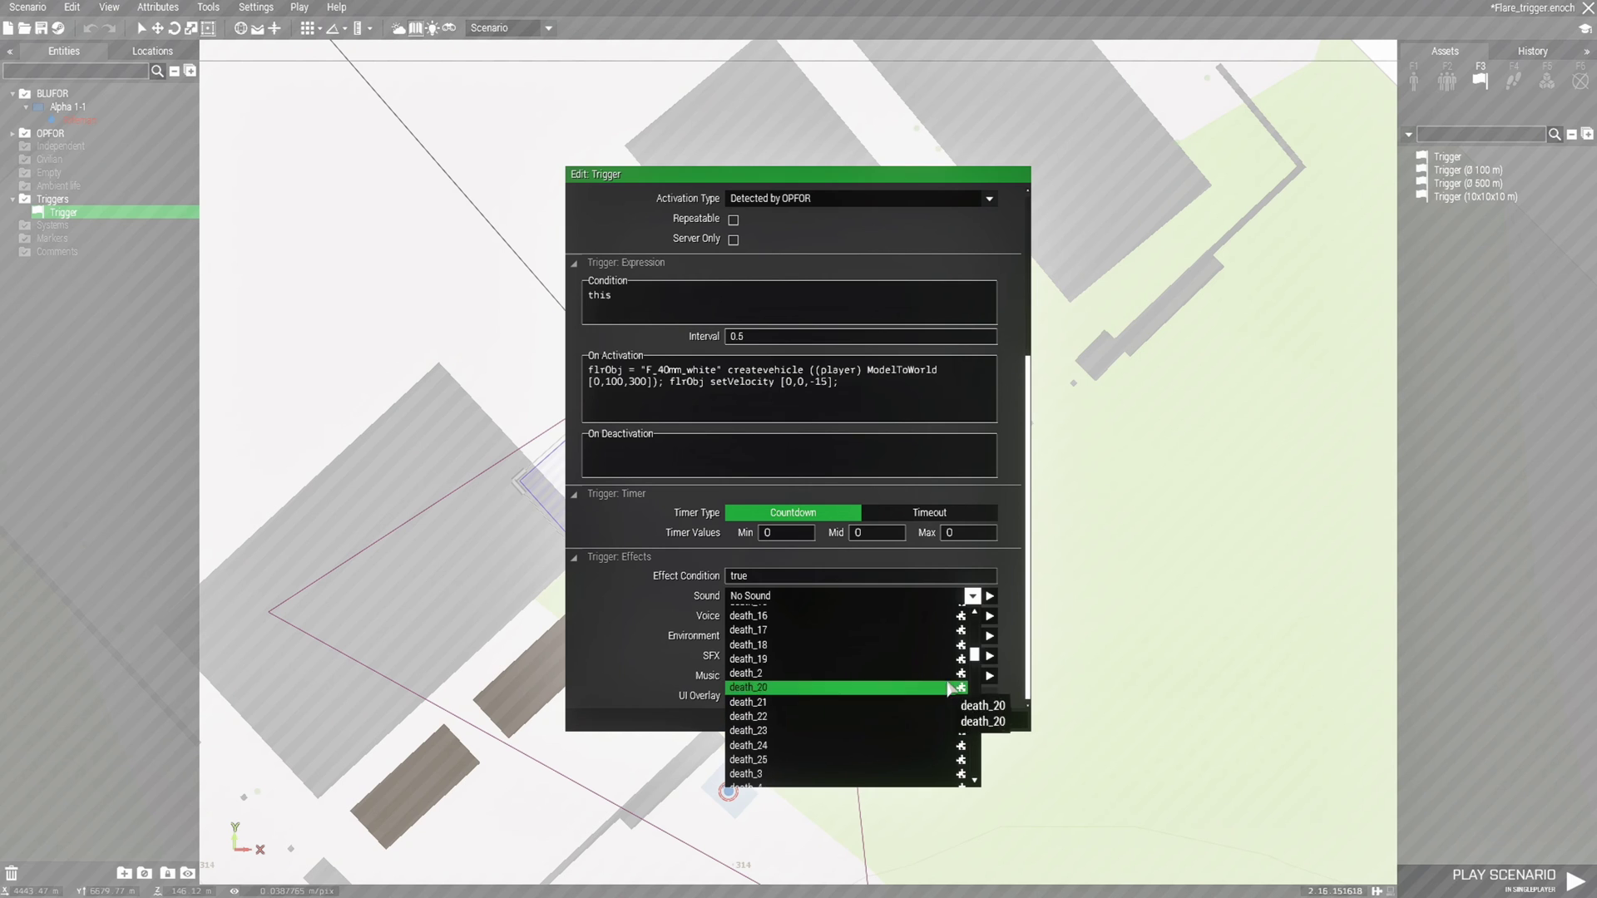
left_click_drag(974, 656, 979, 677)
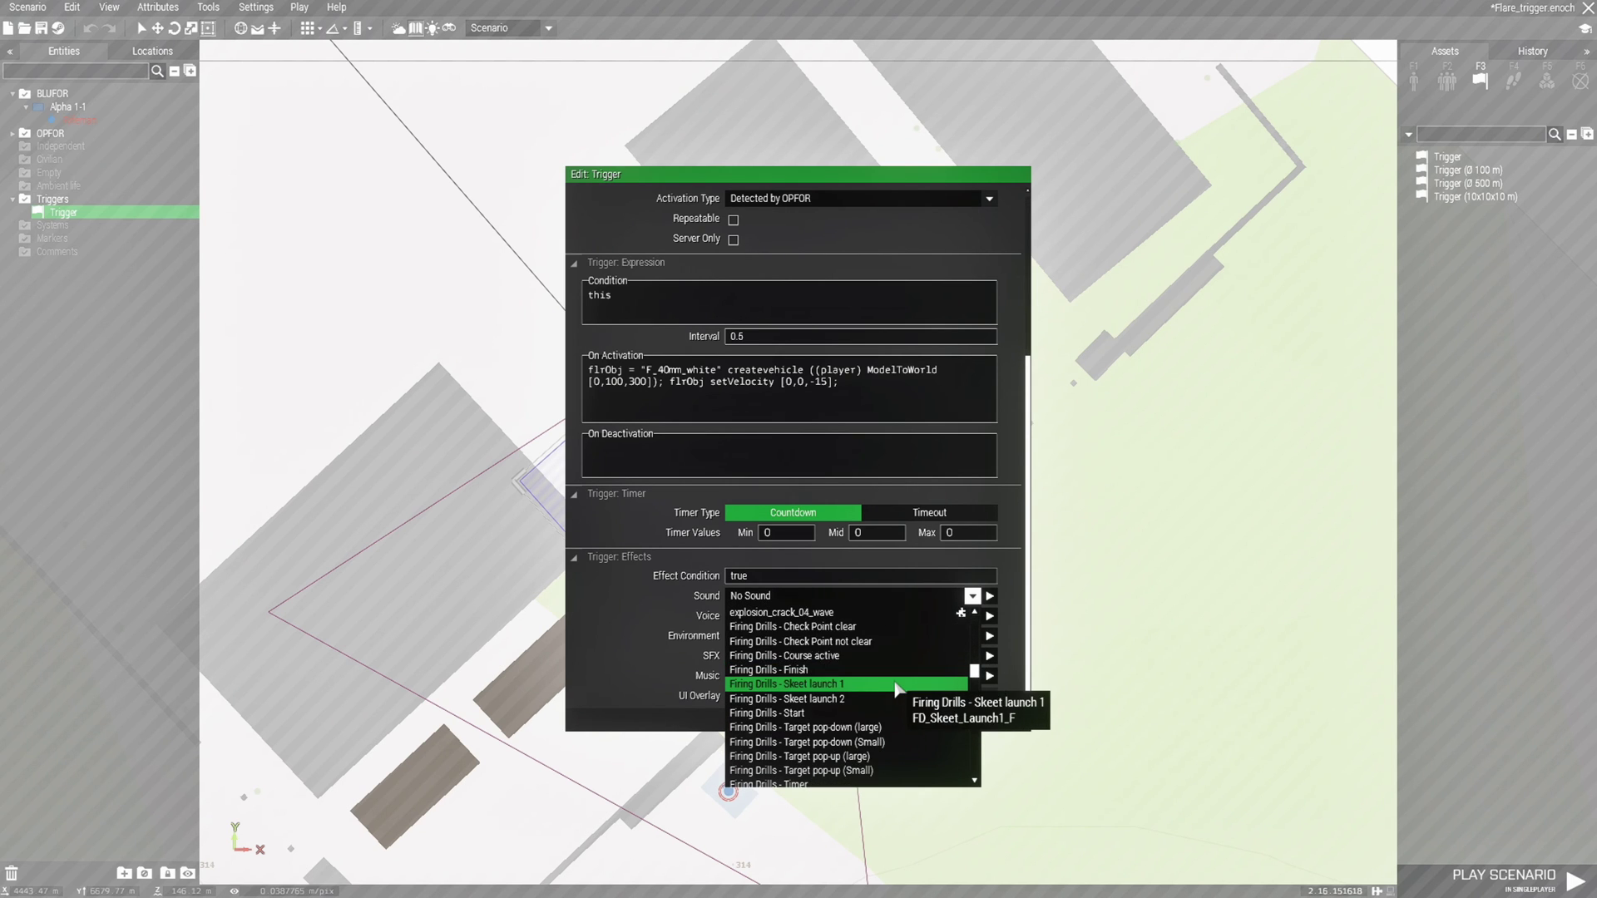
scroll(897, 689, "down", 6)
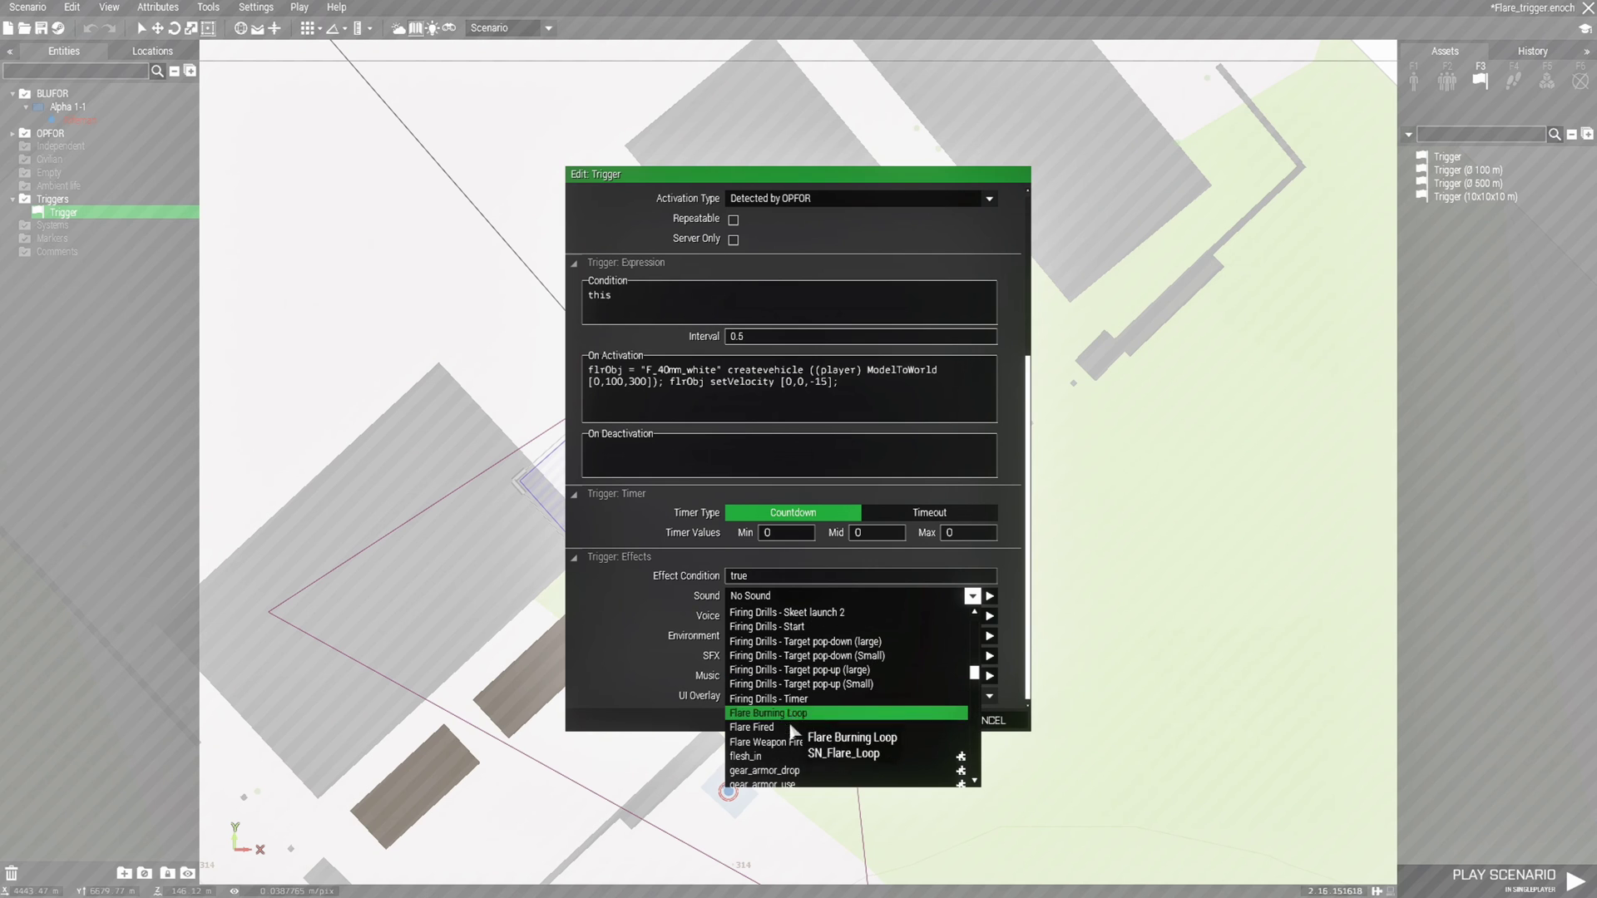
left_click(786, 729)
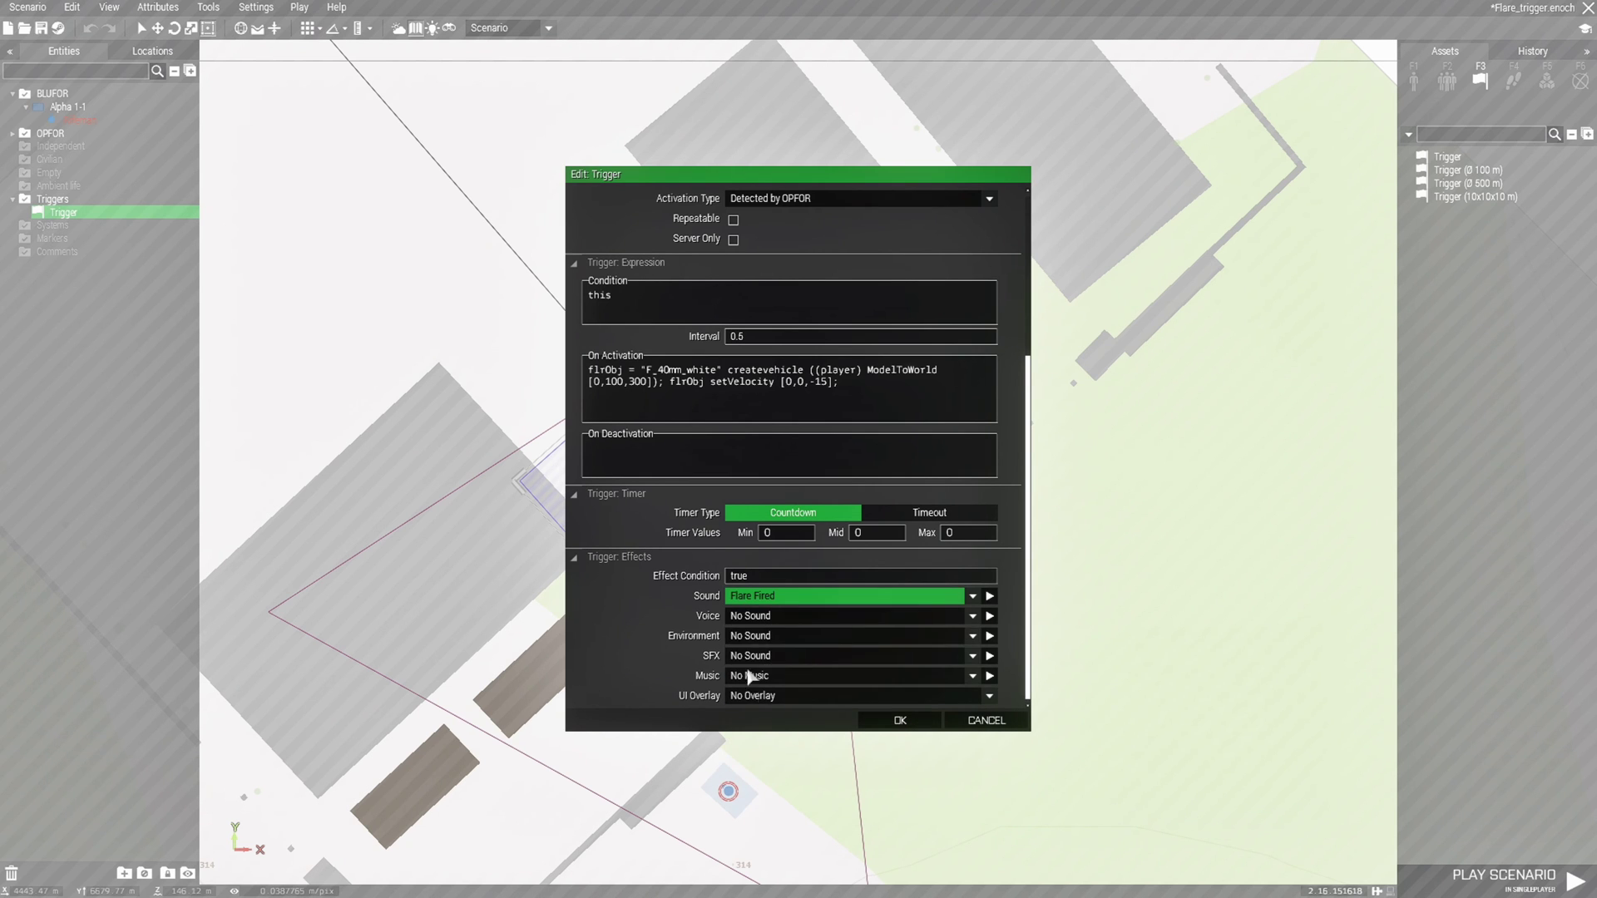
left_click(900, 722)
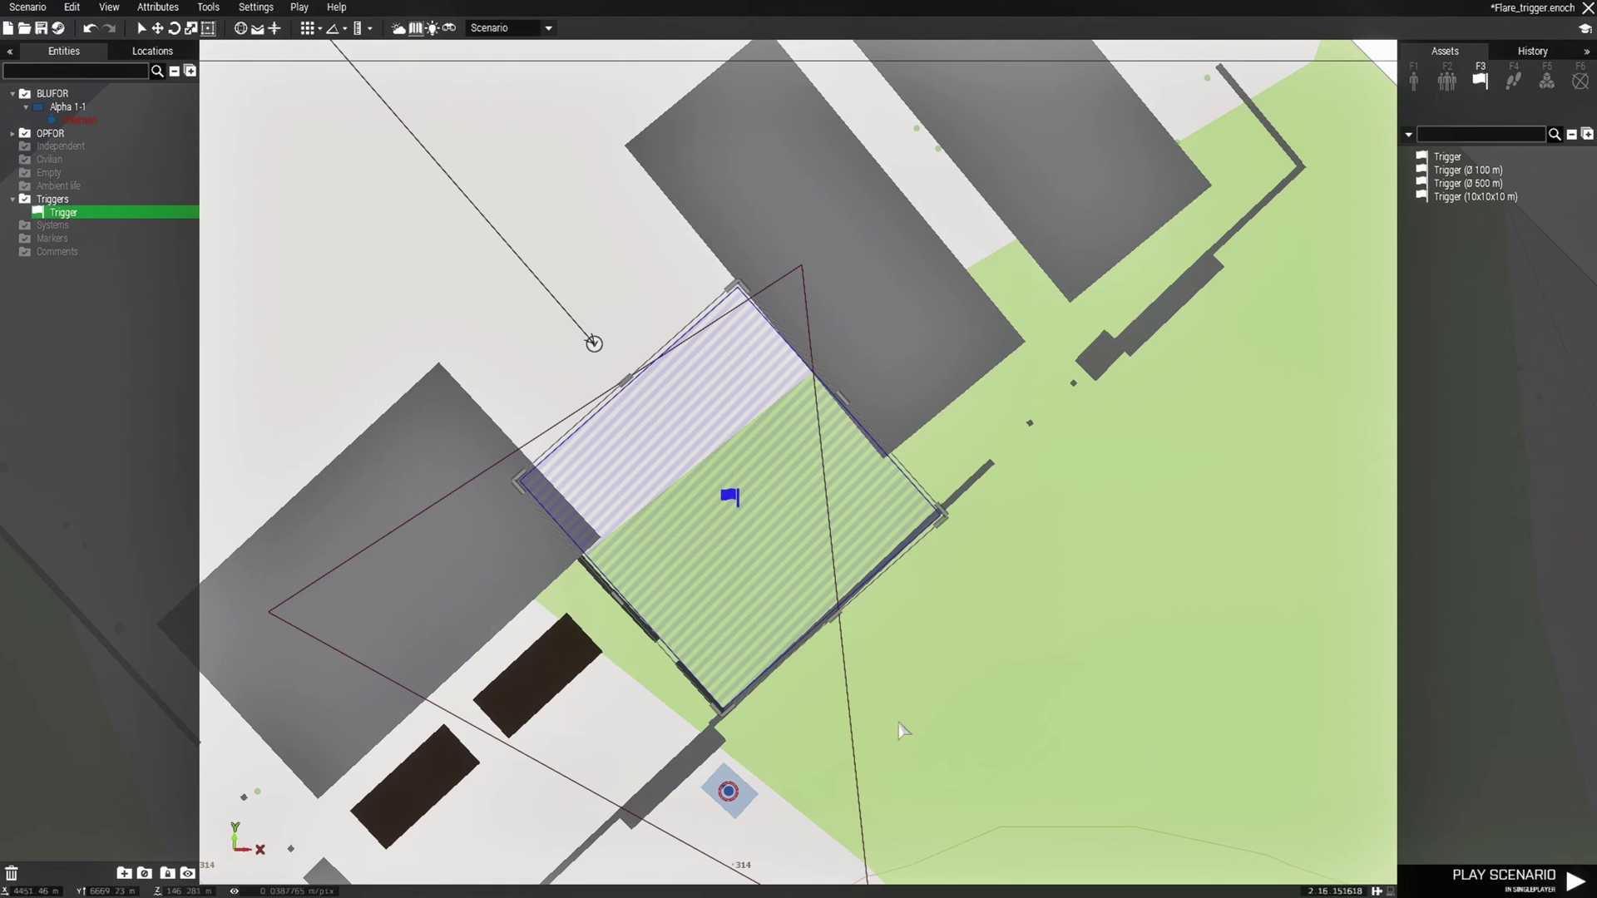
left_click(971, 701)
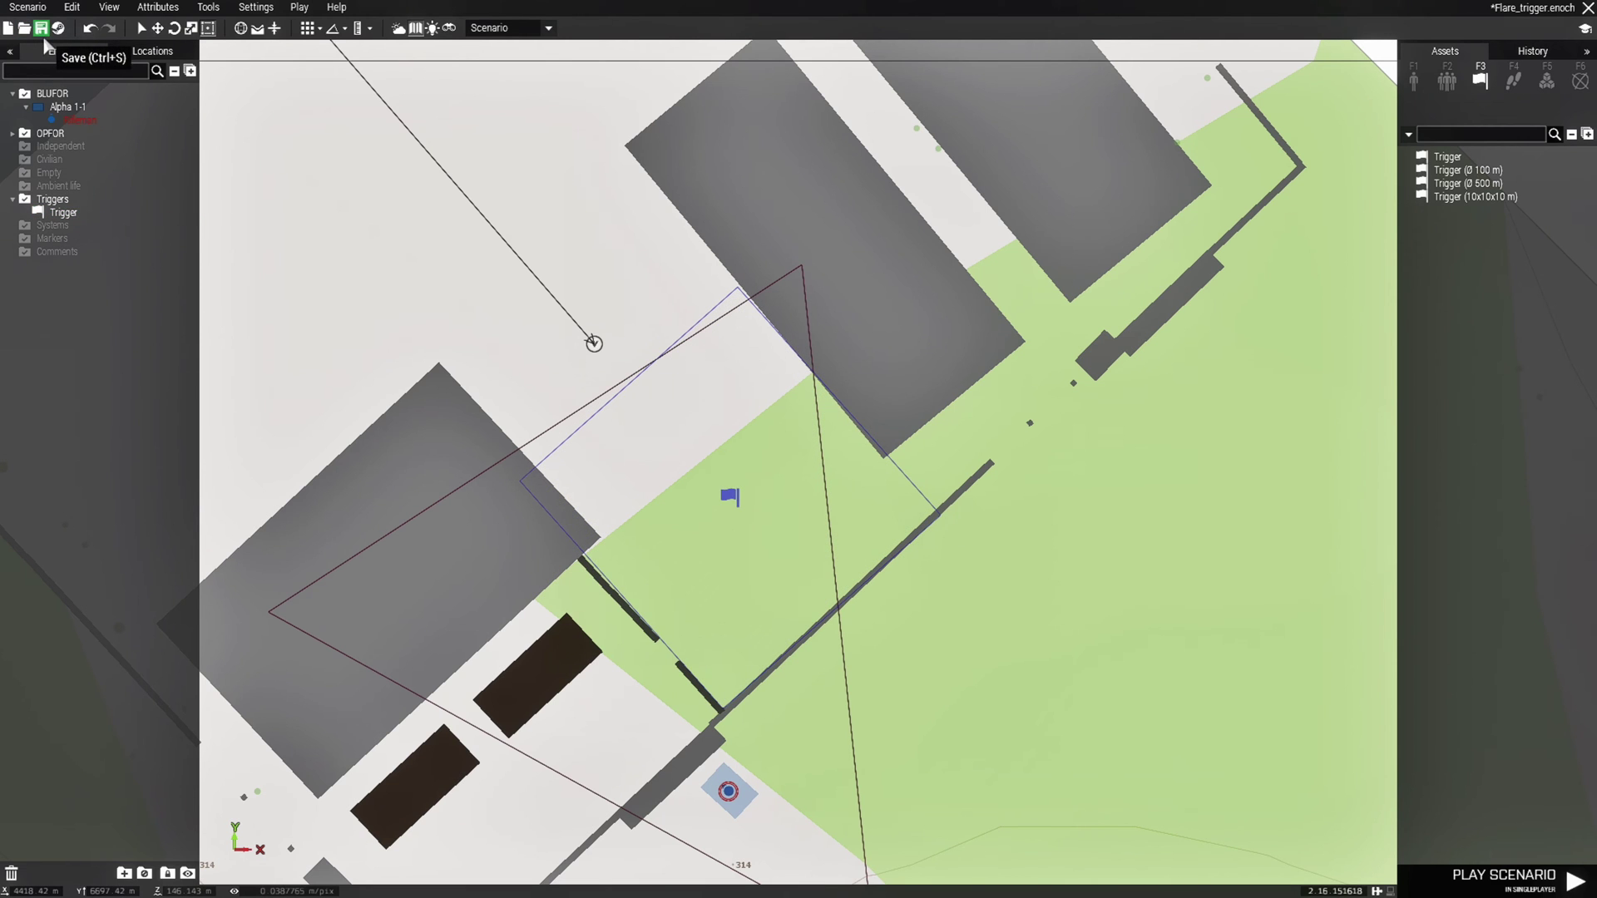
left_click(40, 28)
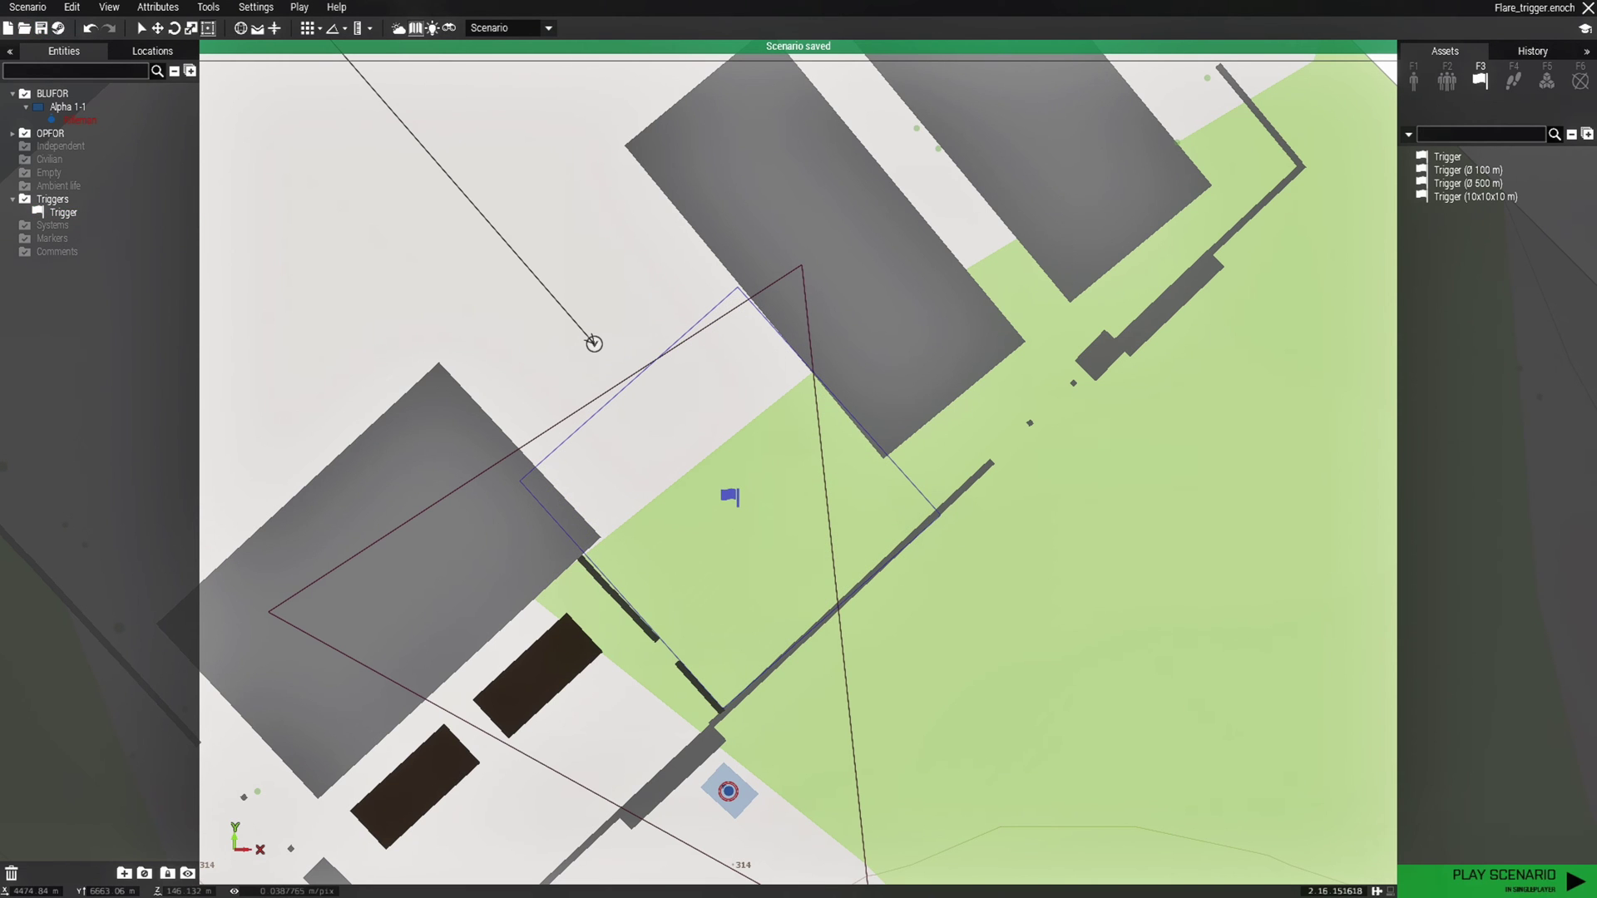
Play the scenario and walk the rifleman through the compound opening into the trigger area to test the flare sound
left_click(1504, 878)
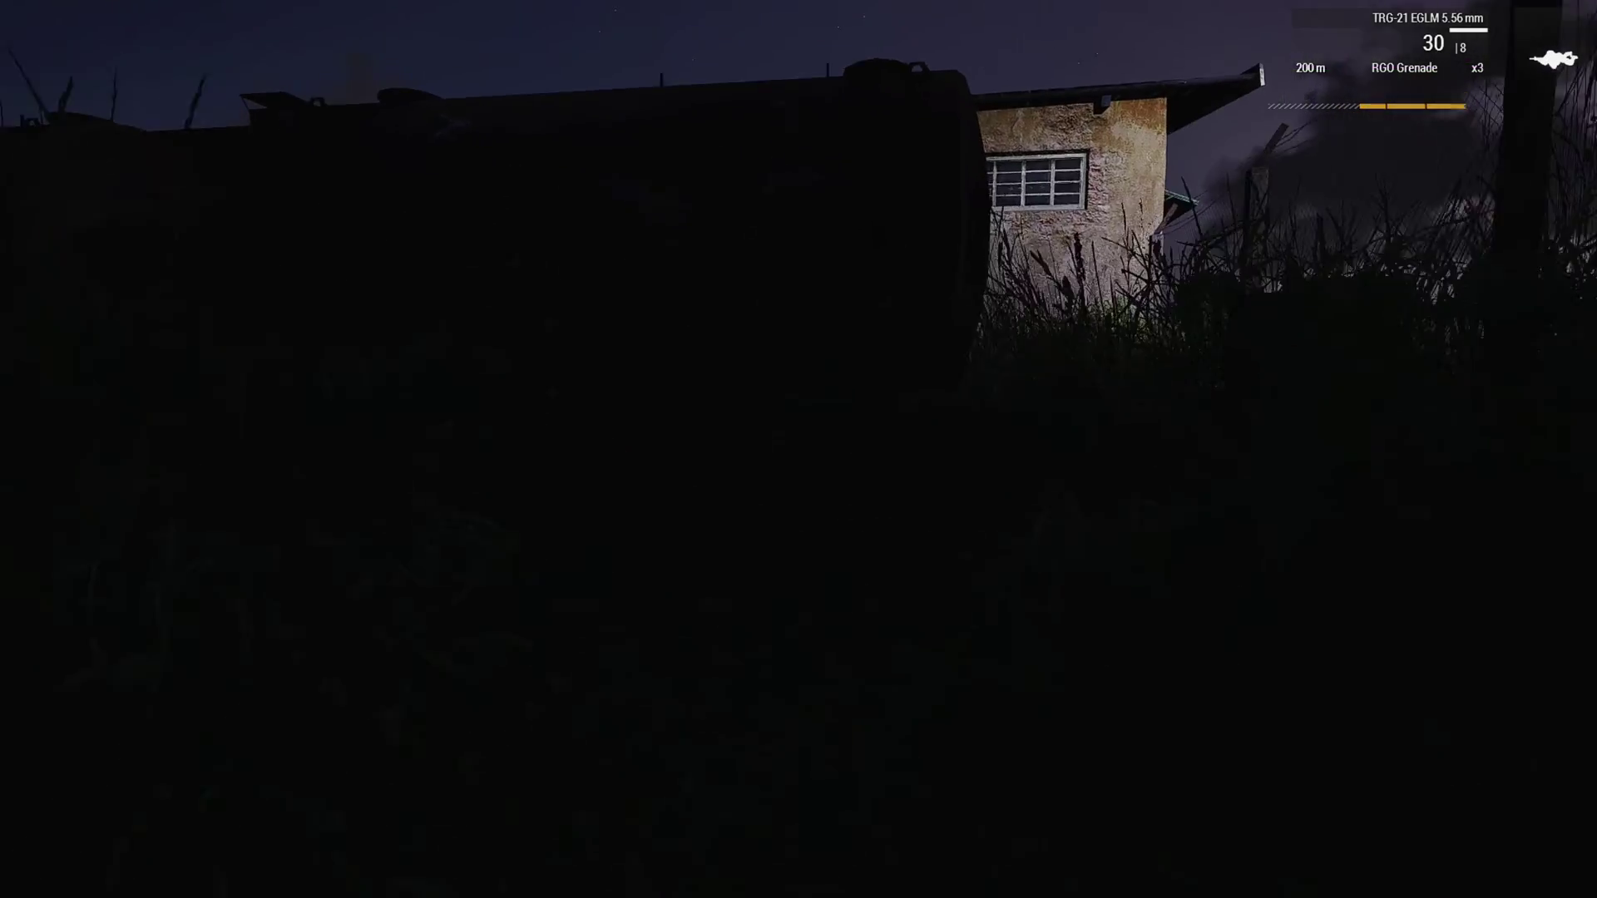
key("c")
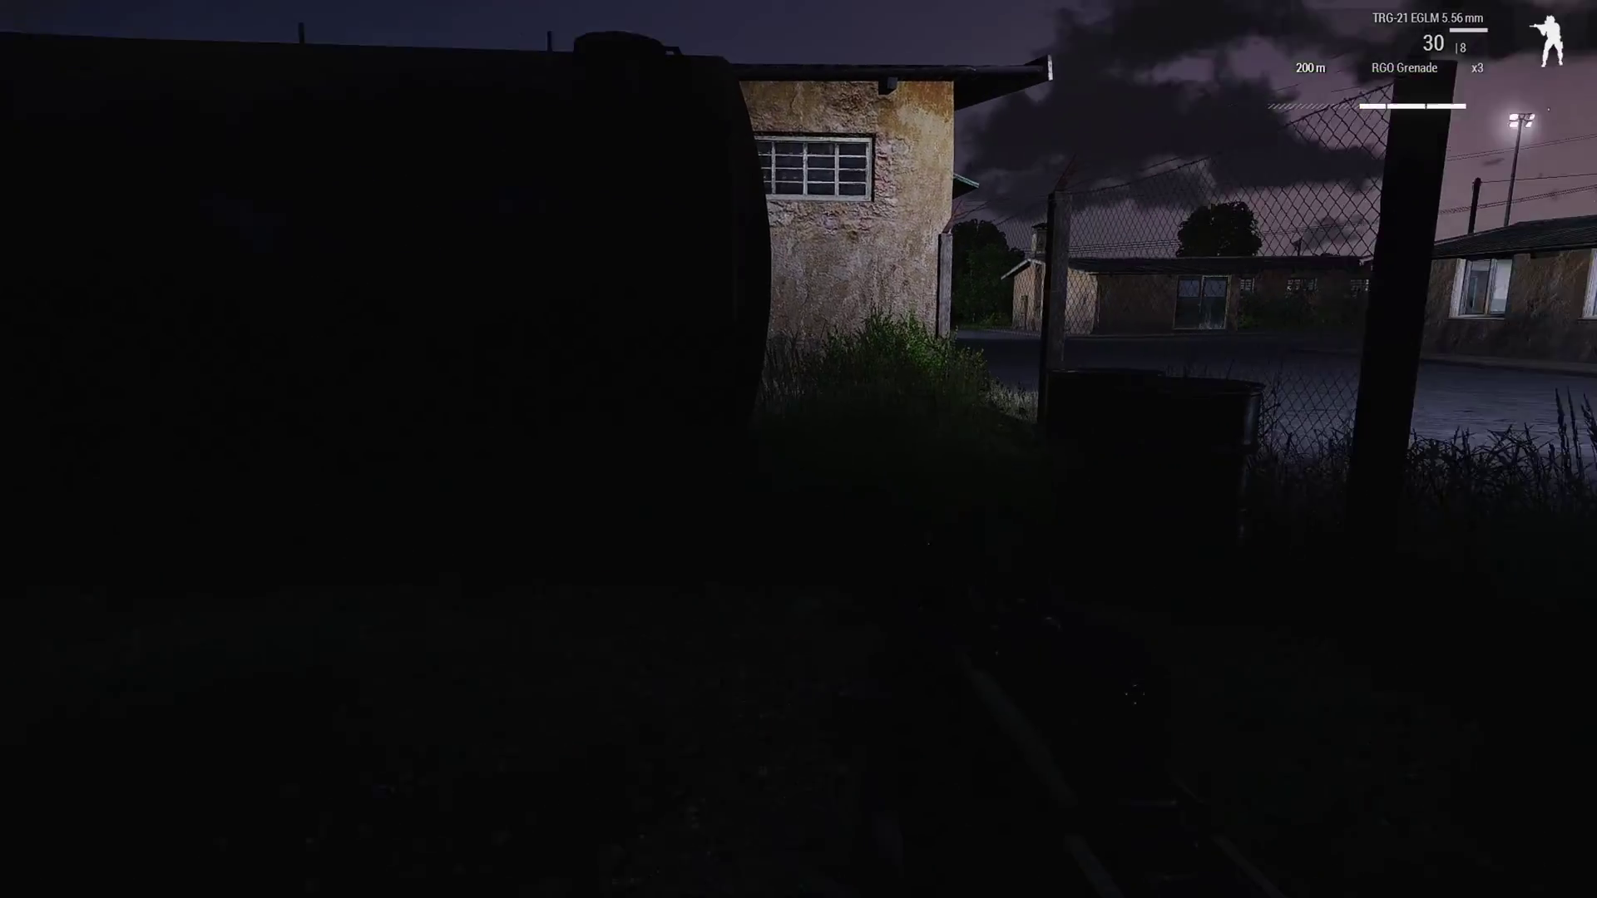
key("w")
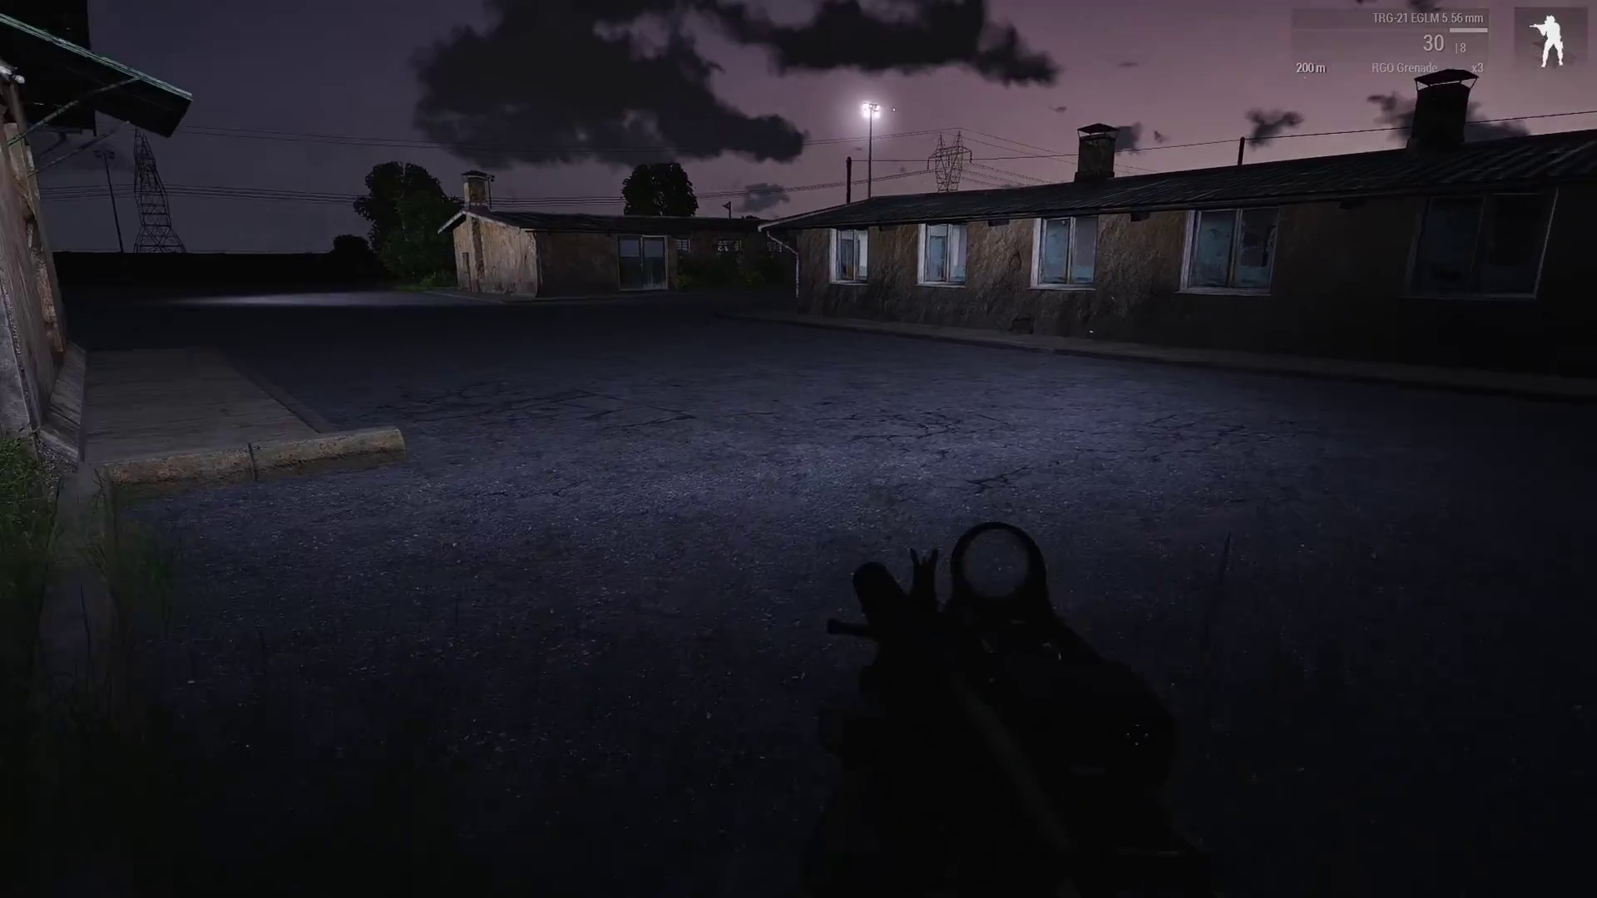
key("w")
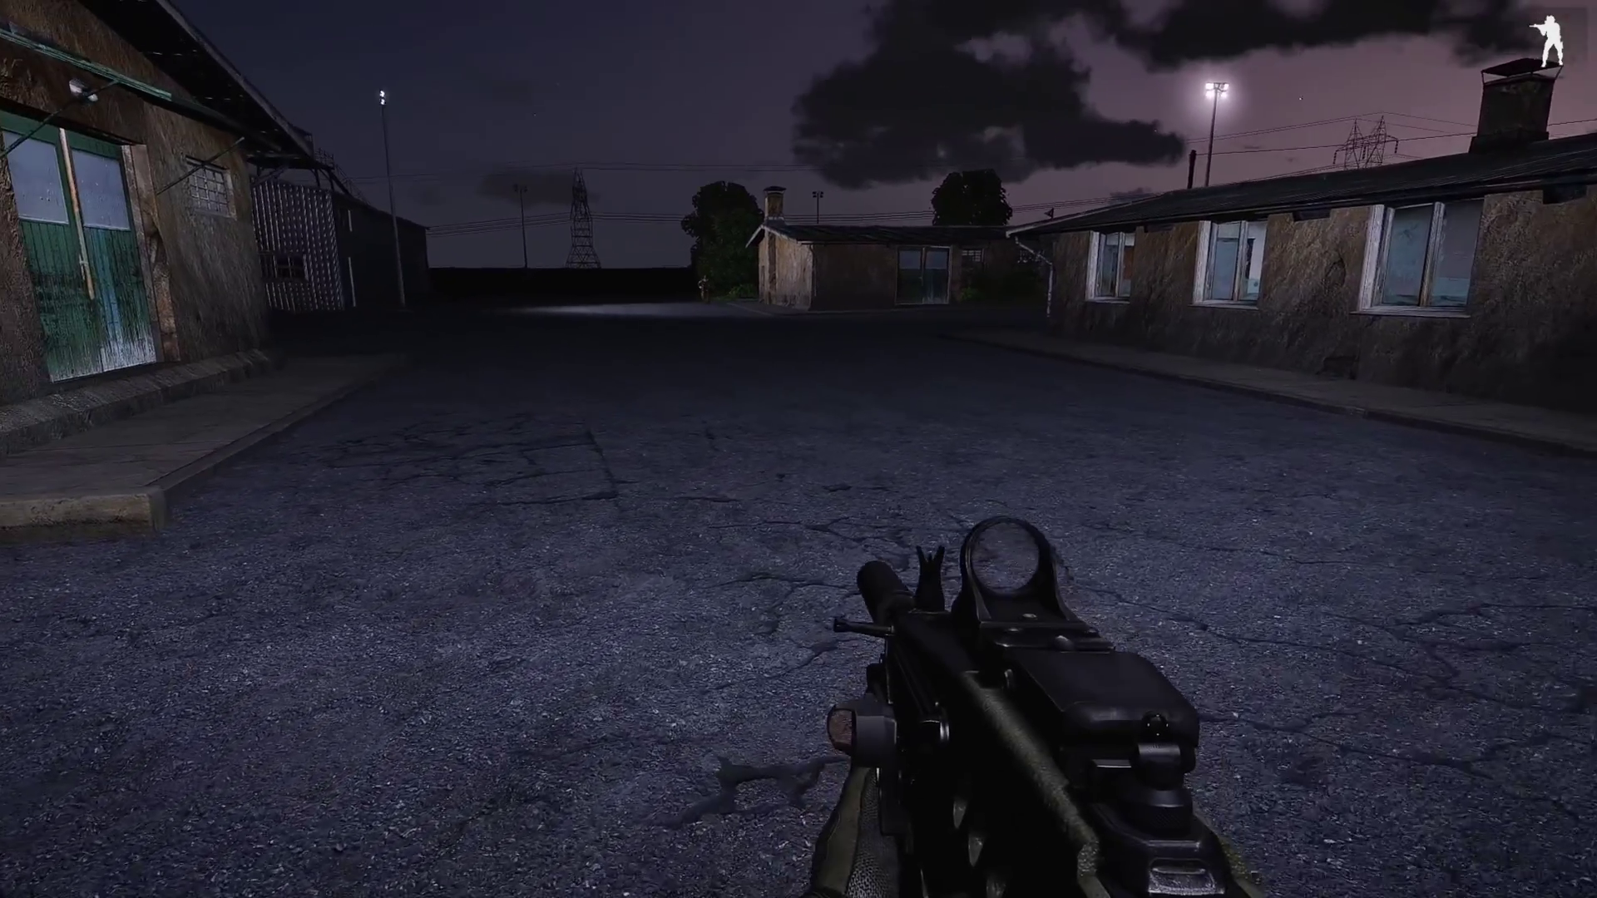
key("w")
key("ctrl")
key("ctrl")
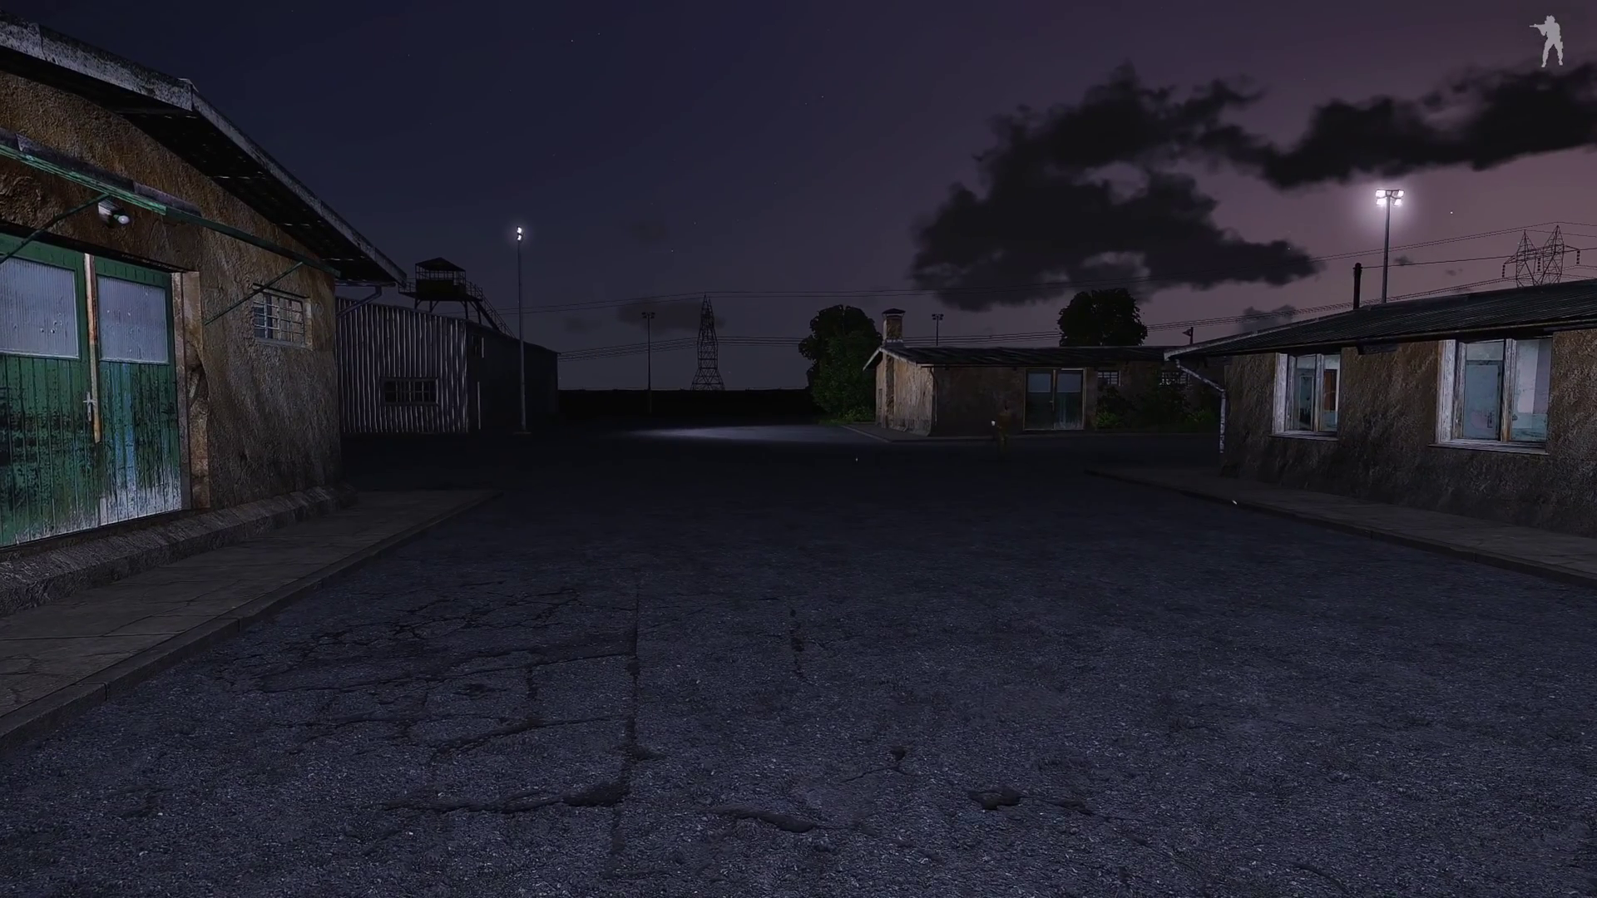
Back the rifleman away across the yard, and end the test by returning to the Eden Editor
key("s")
key("s")
key("s")
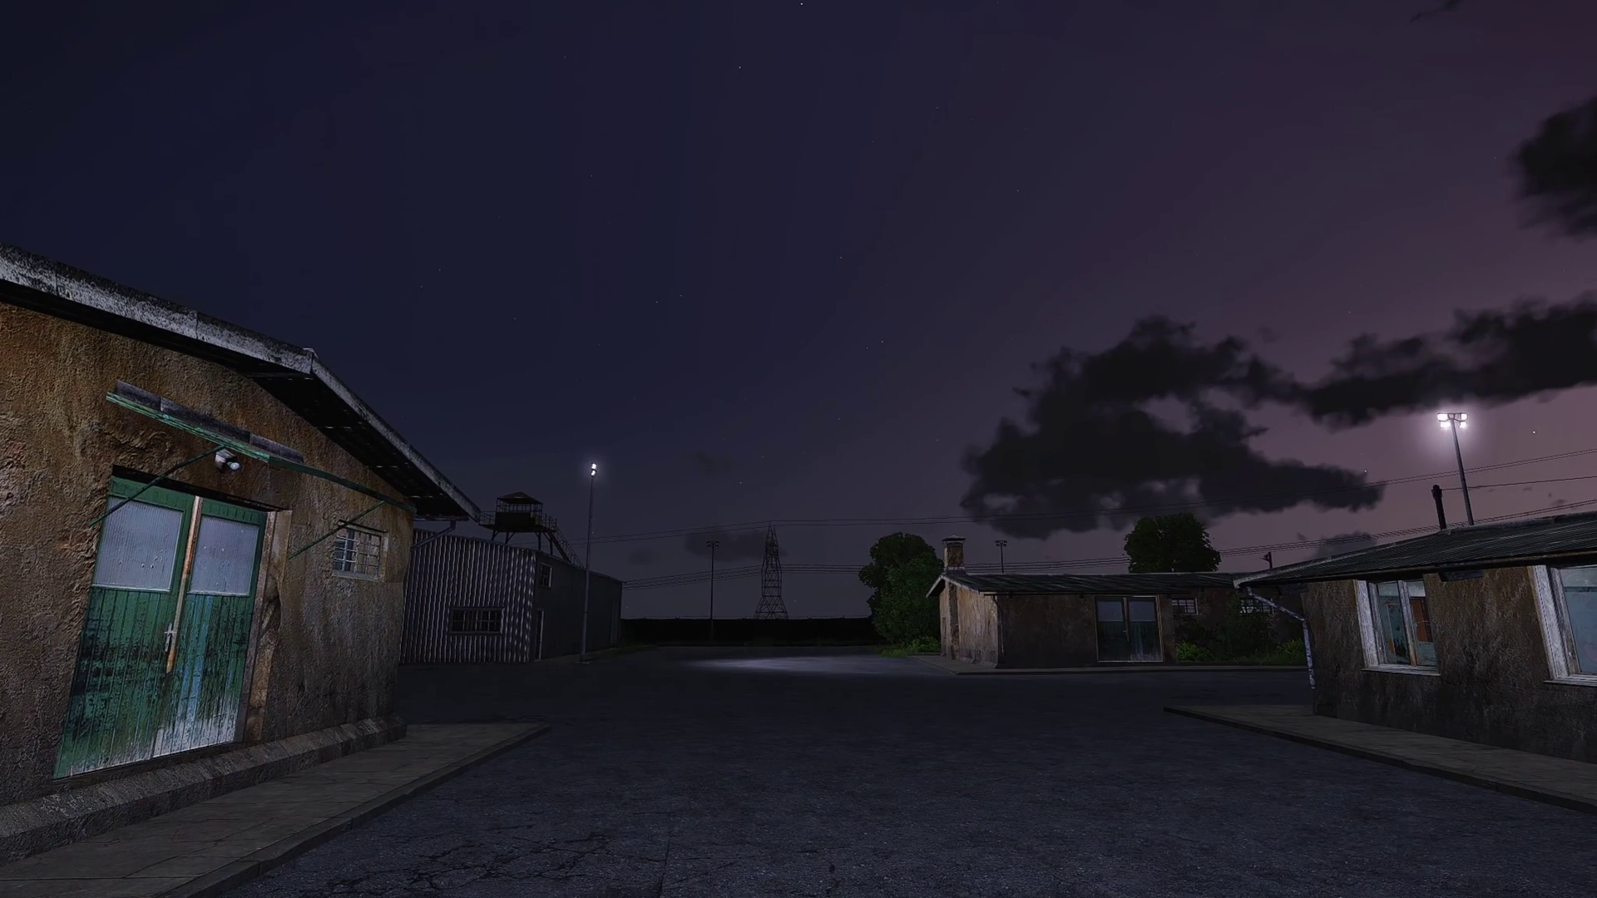
key("Escape")
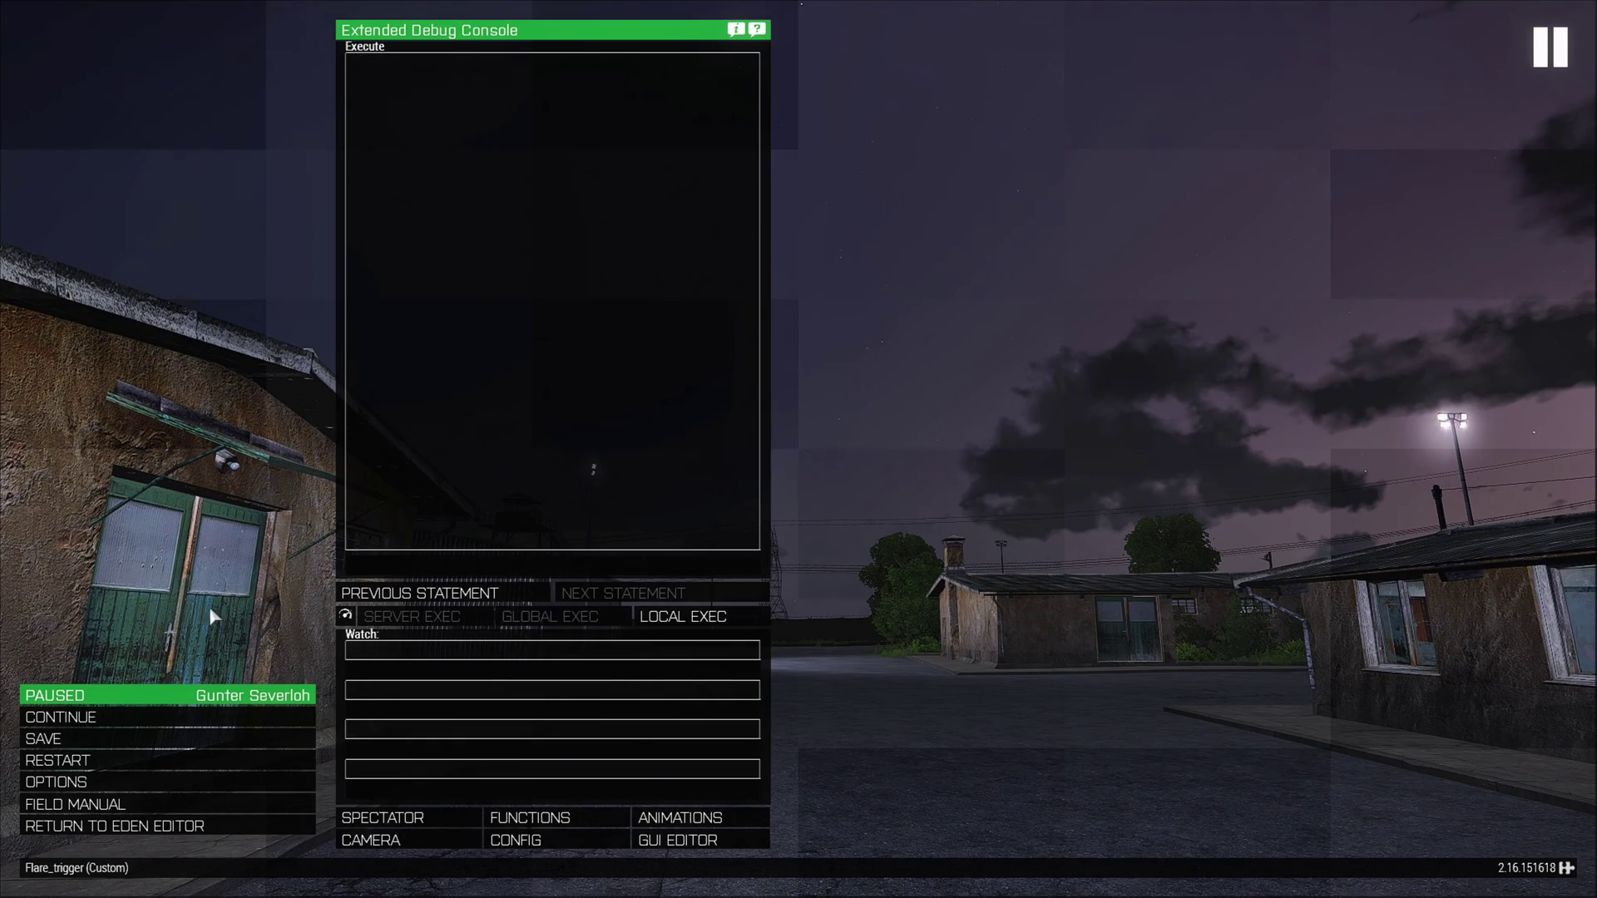
left_click(231, 825)
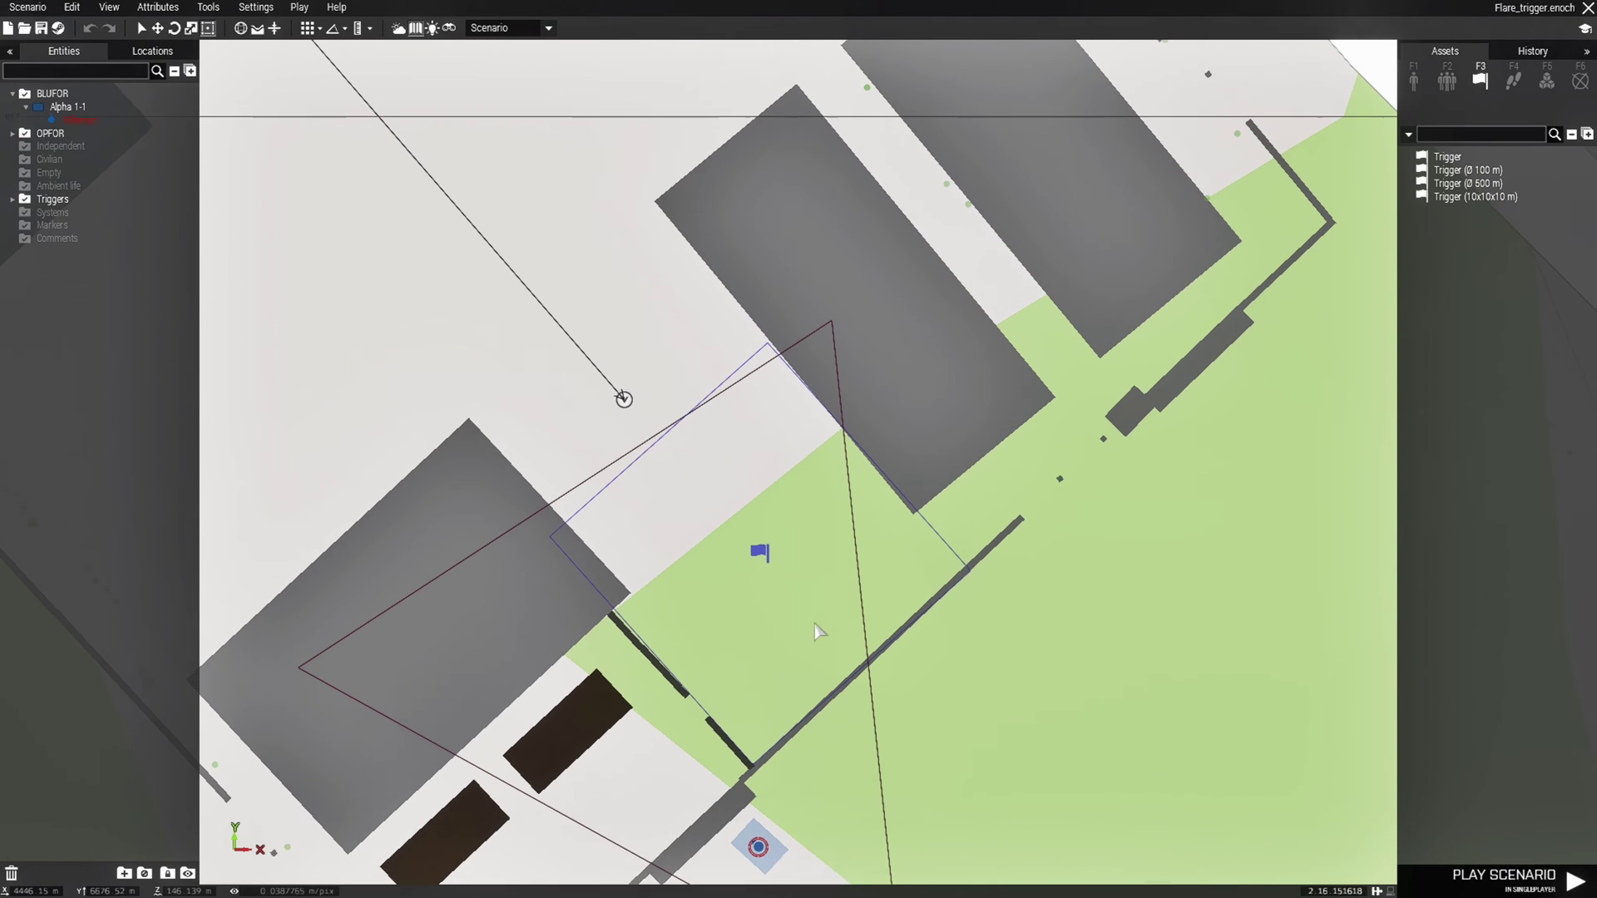
Change the trigger's activation type to Present and apply the attribute changes
left_click(764, 563)
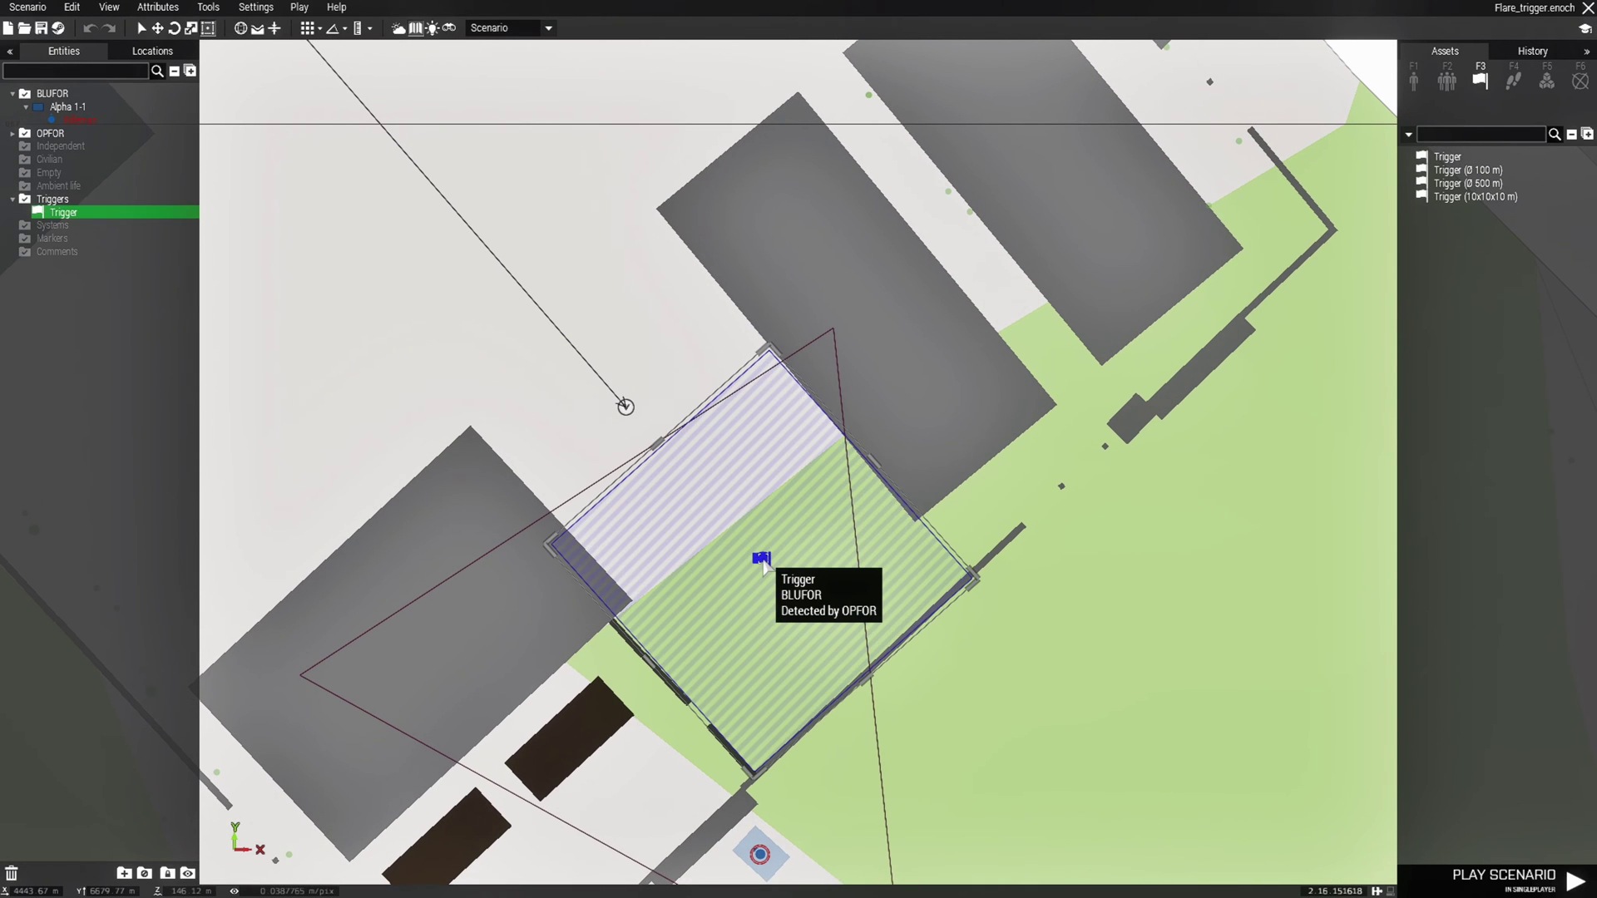
double_click(764, 564)
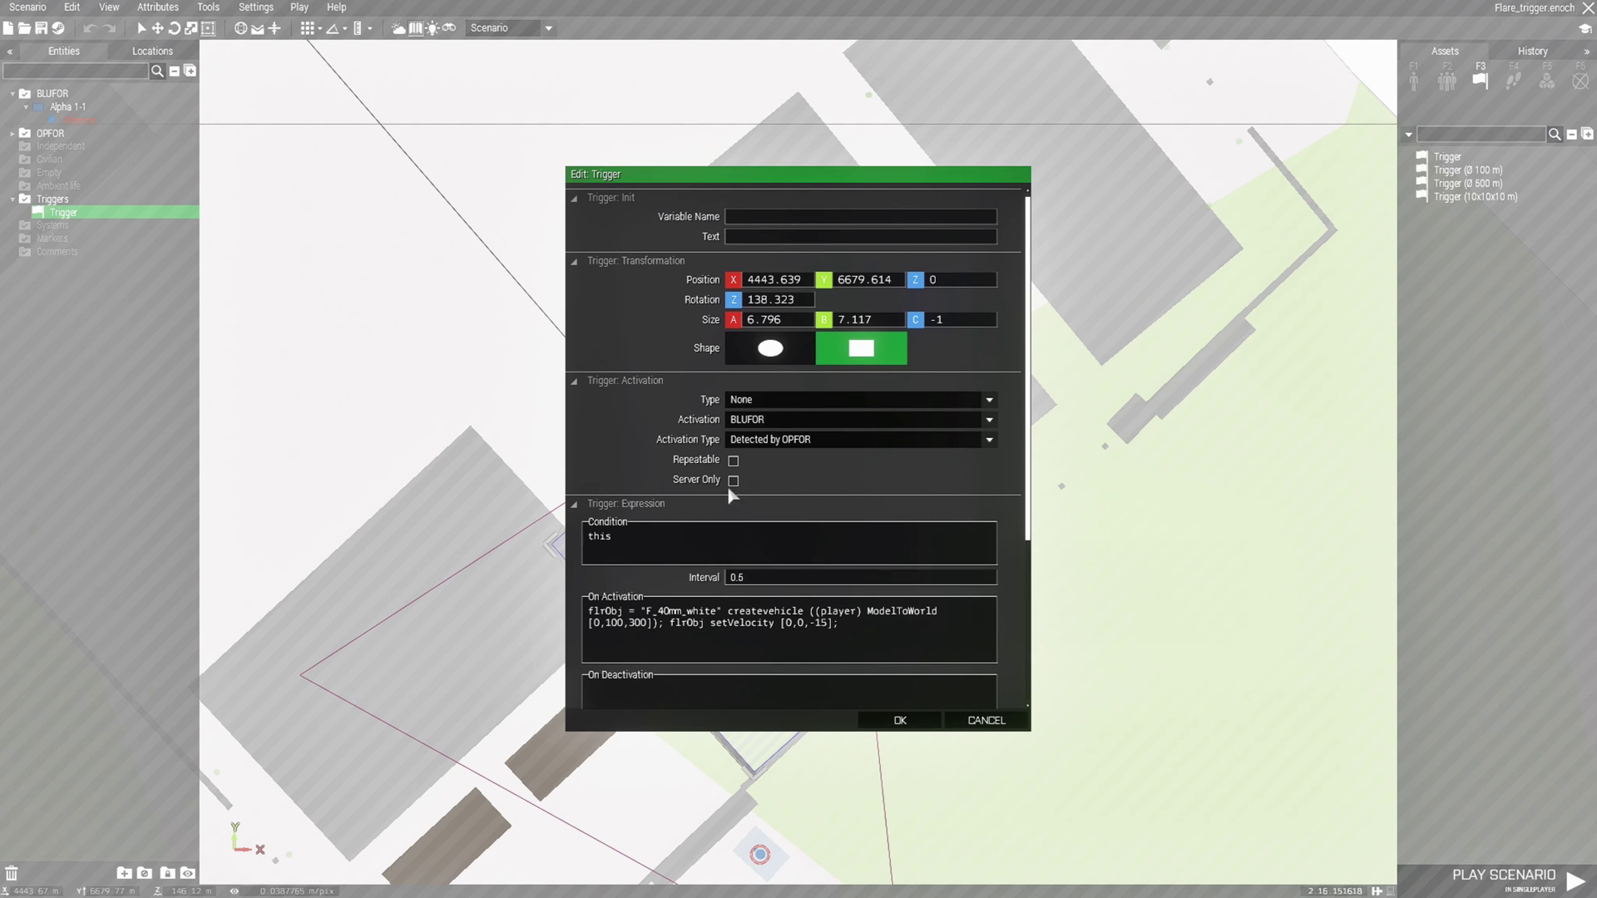
left_click(804, 441)
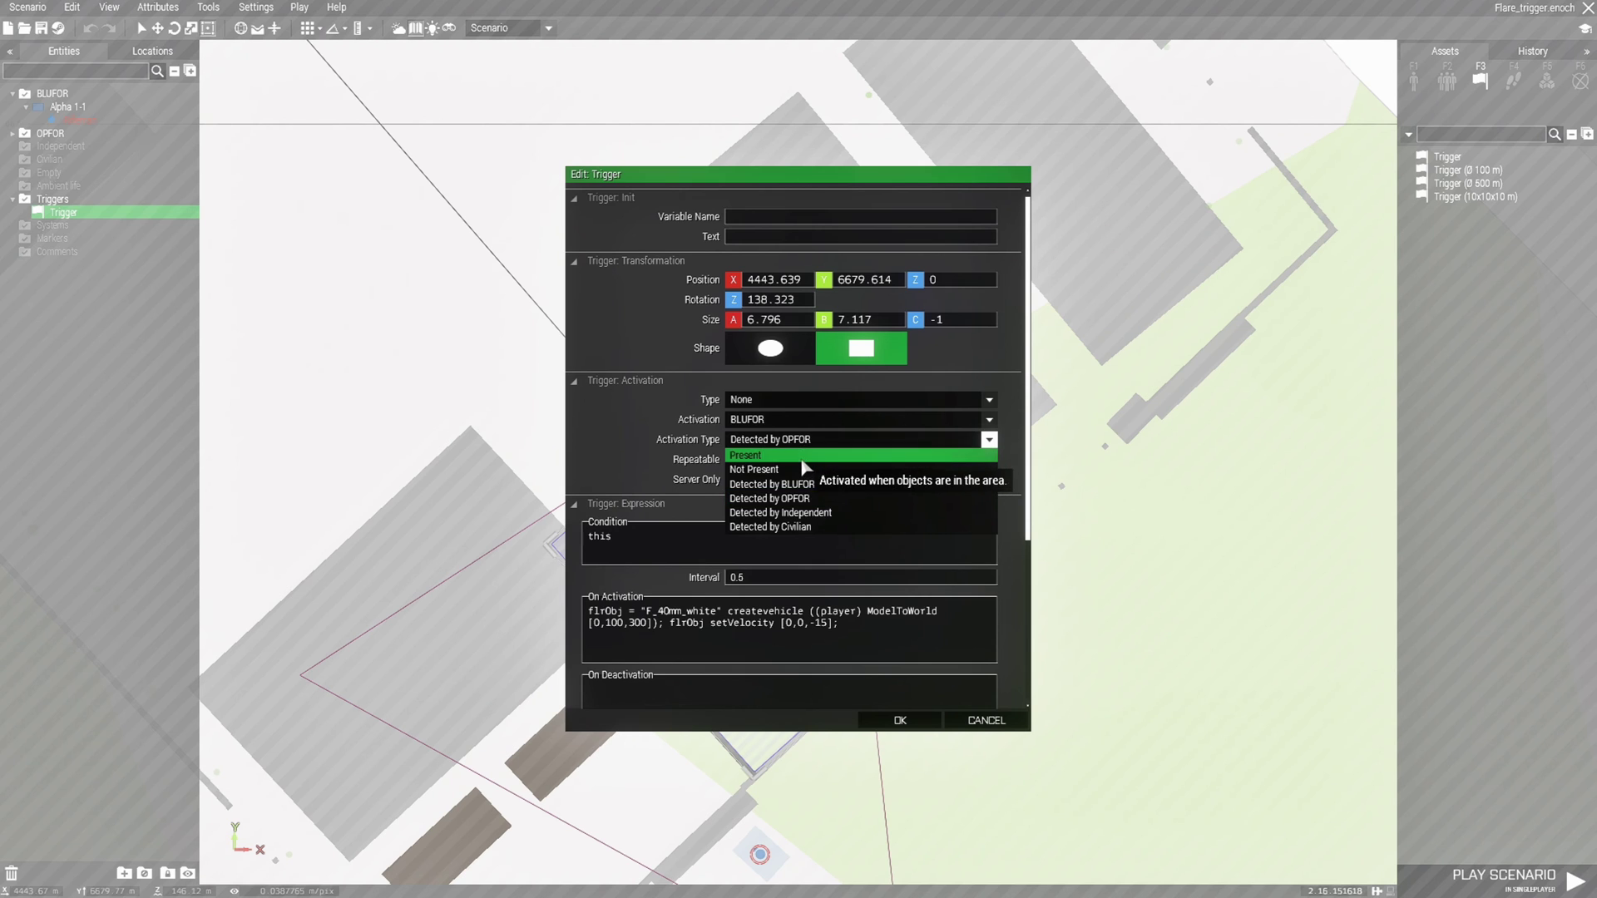
left_click(802, 458)
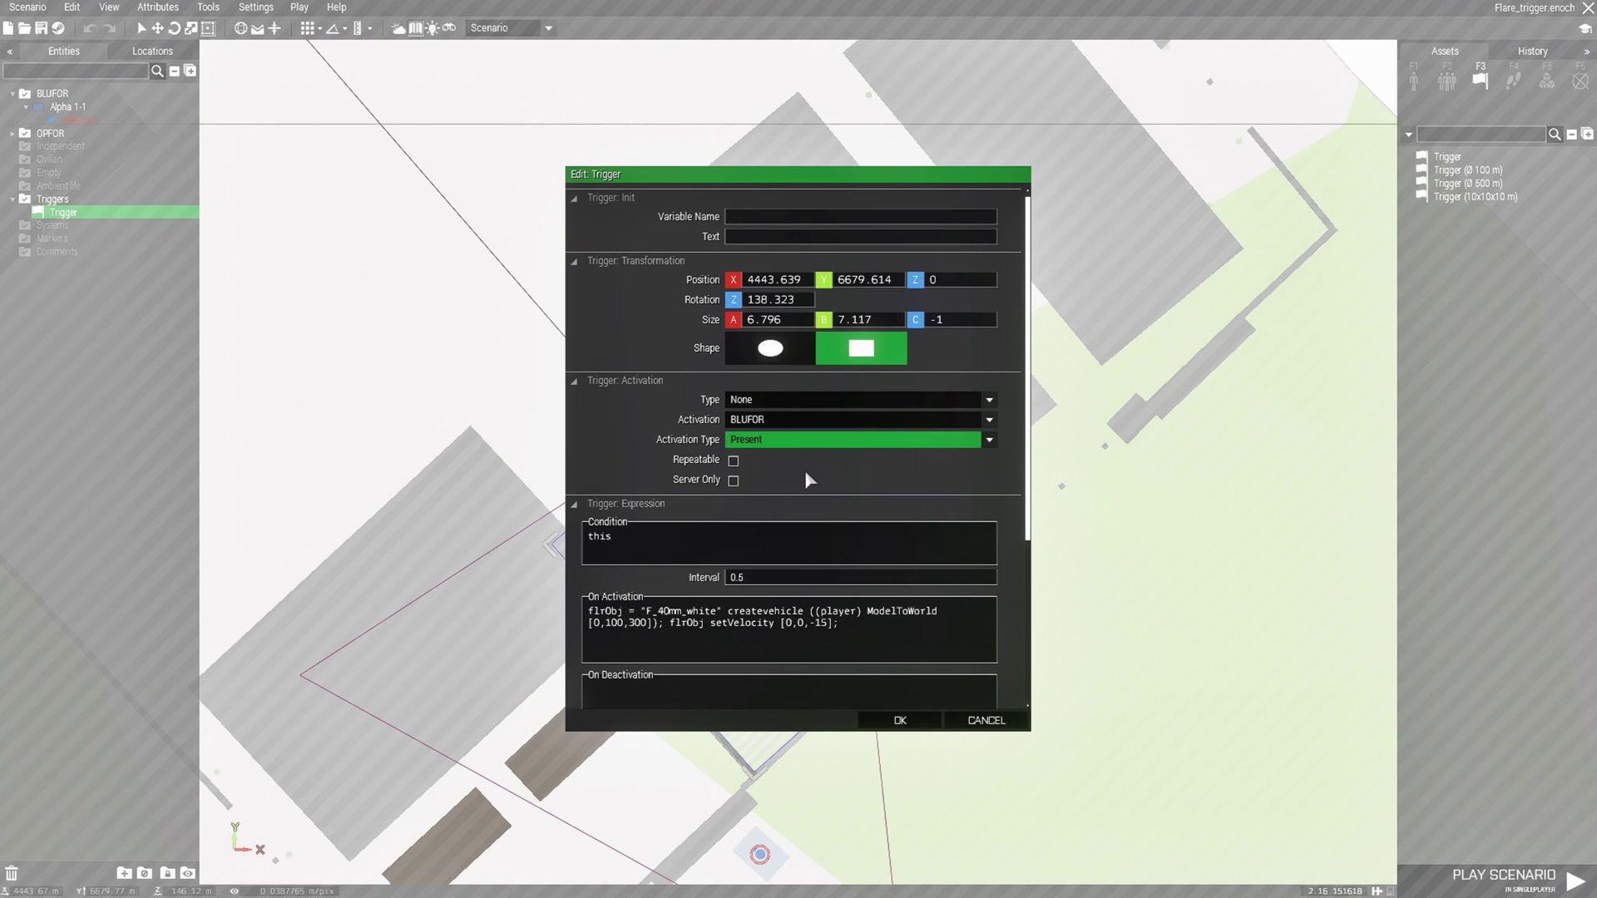
left_click(901, 721)
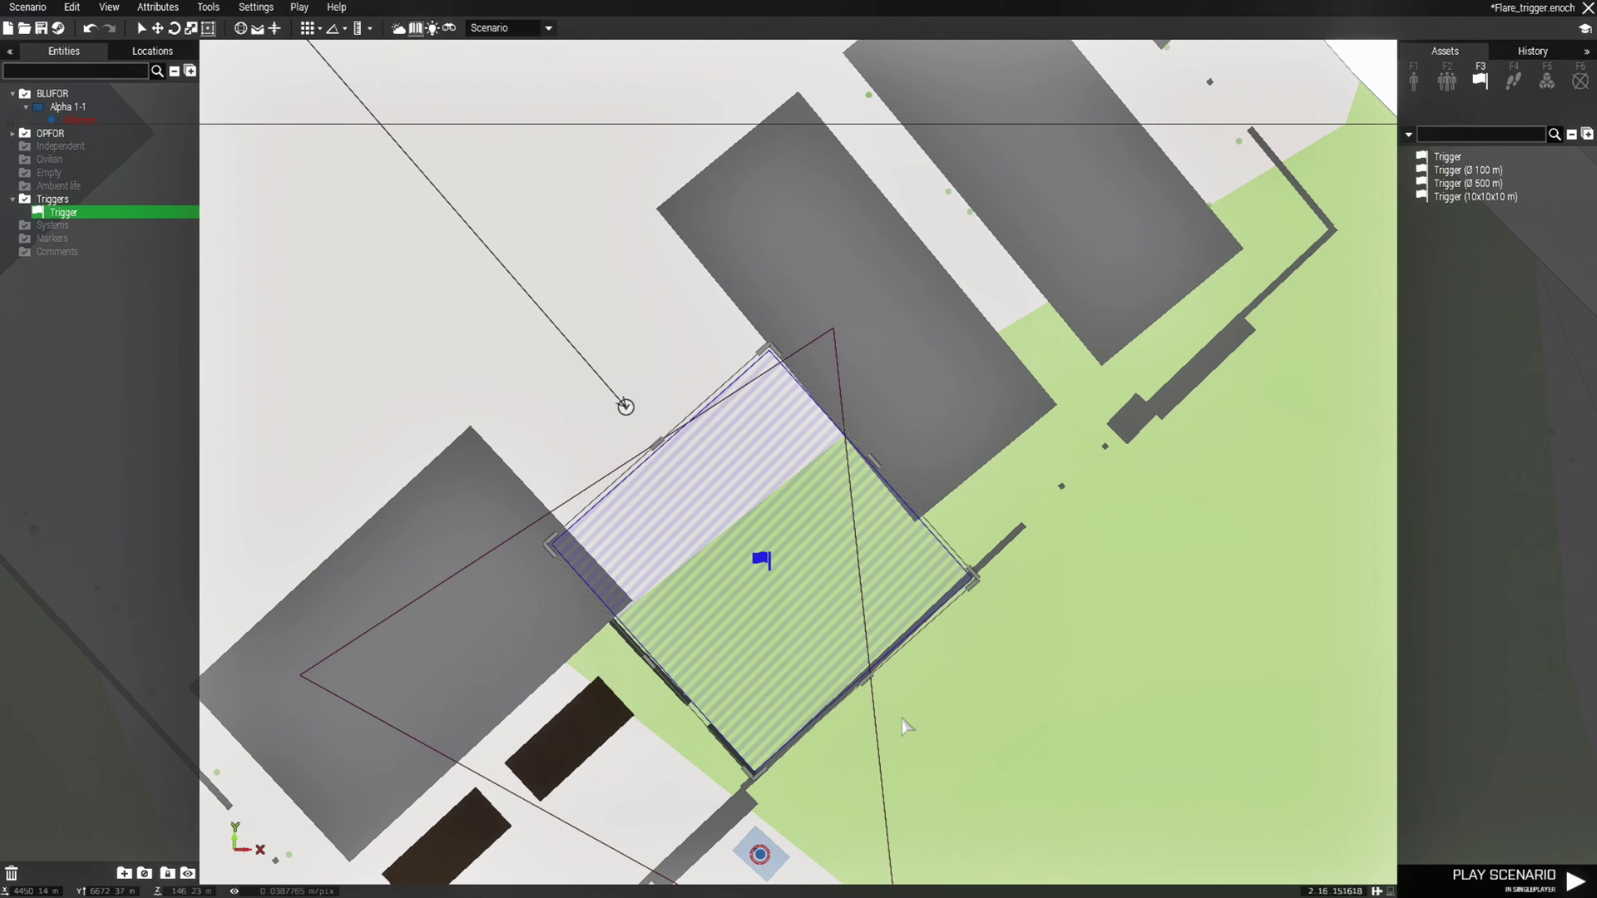
left_click(962, 740)
mouse_move(904, 672)
right_mouse_down()
mouse_move(922, 682)
mouse_move(904, 693)
right_mouse_up()
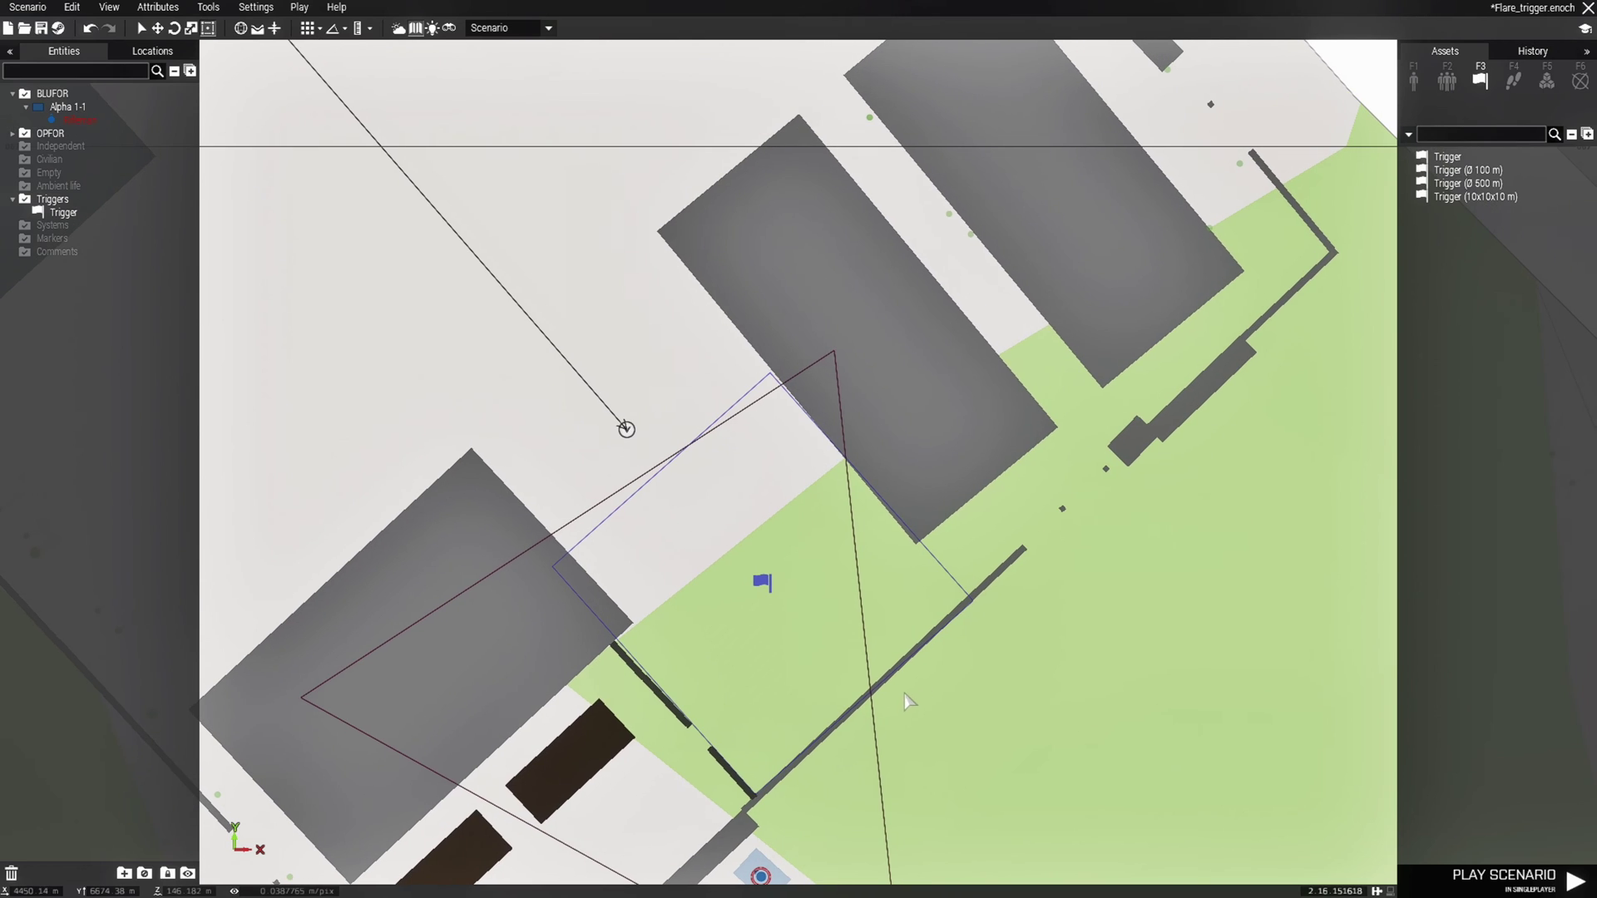
Duplicate the trigger by copying it and pasting the copy slightly southeast of the original
left_click(763, 588)
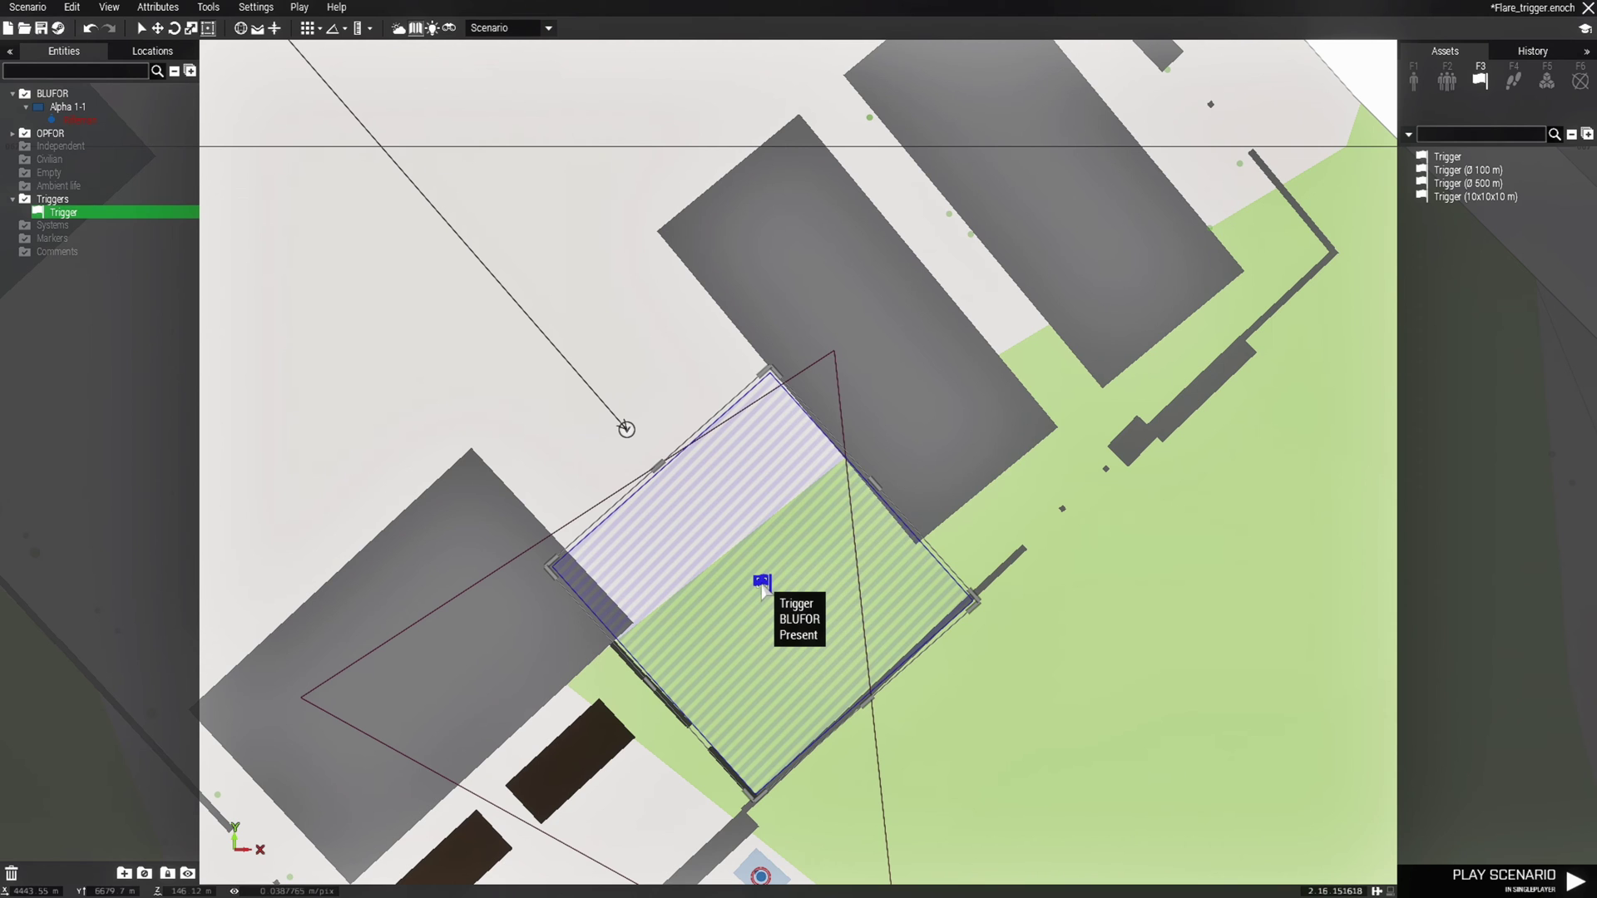
mouse_move(761, 586)
left_mouse_down()
mouse_move(736, 557)
mouse_move(756, 558)
mouse_move(775, 591)
left_mouse_up()
key("ctrl+v")
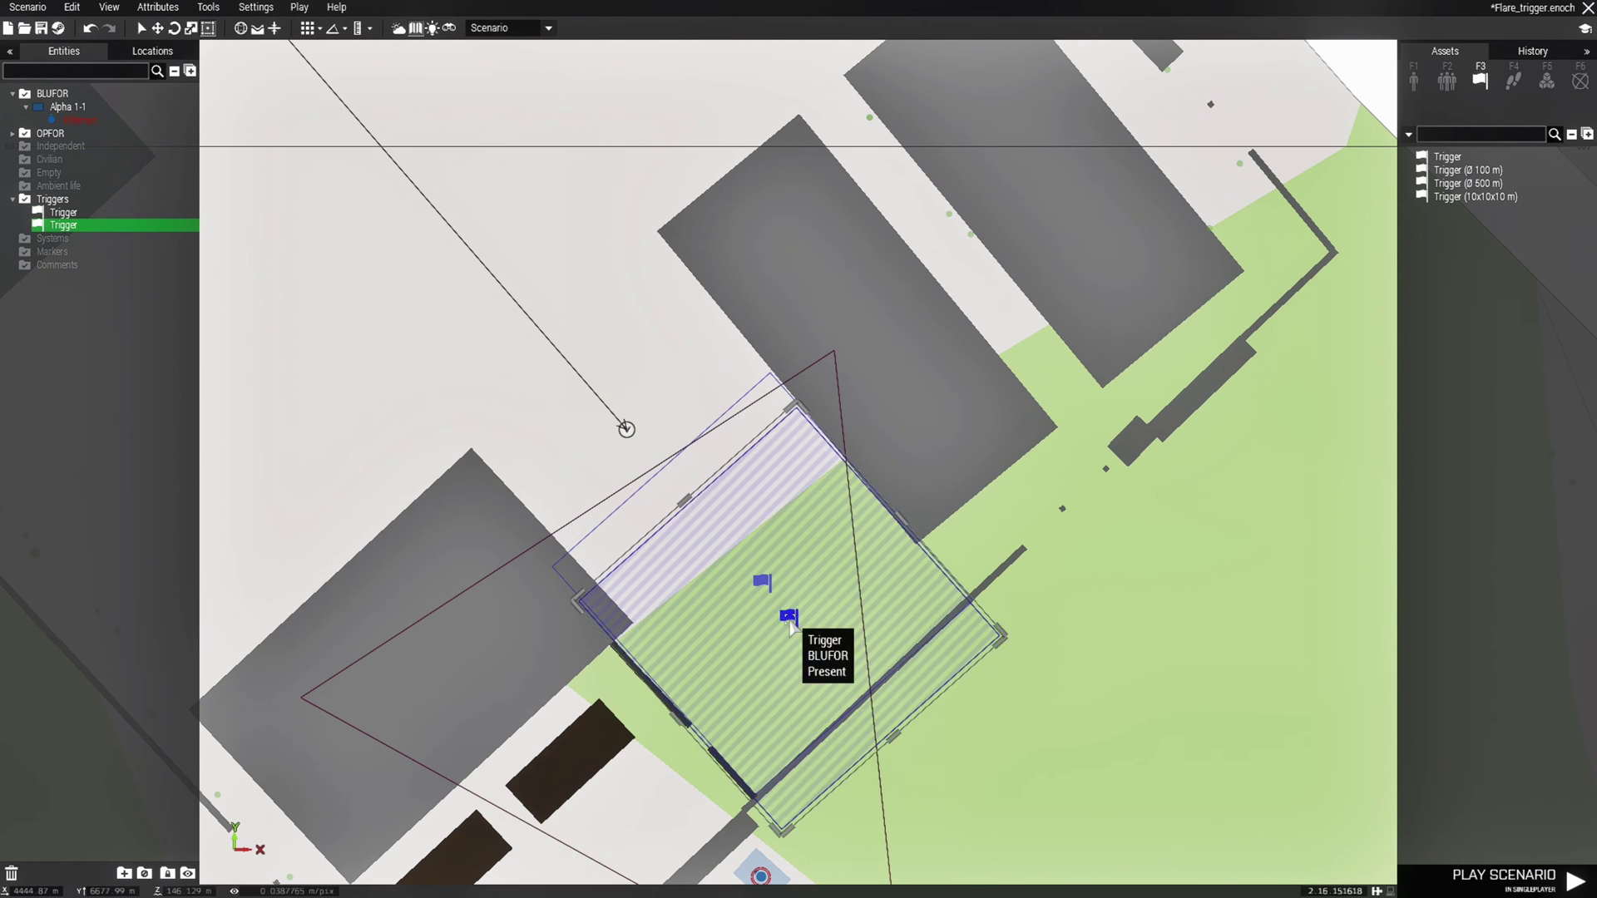
Open the duplicate trigger's attributes and delete all the flare code from its On Activation expression
double_click(786, 617)
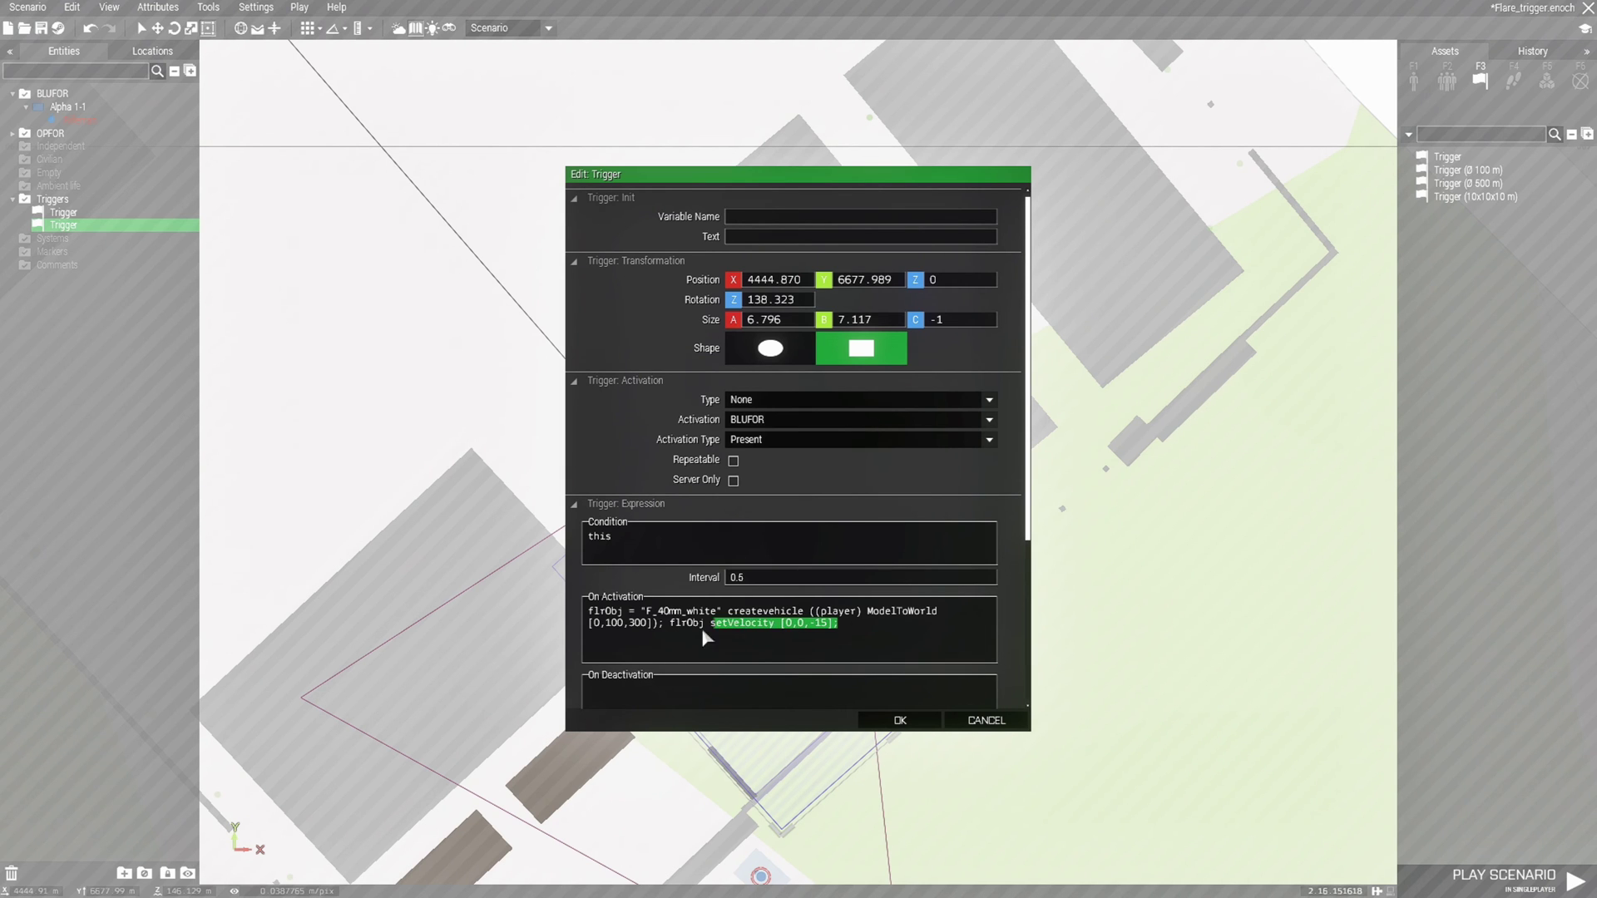
left_click_drag(703, 631, 587, 611)
key("BackSpace")
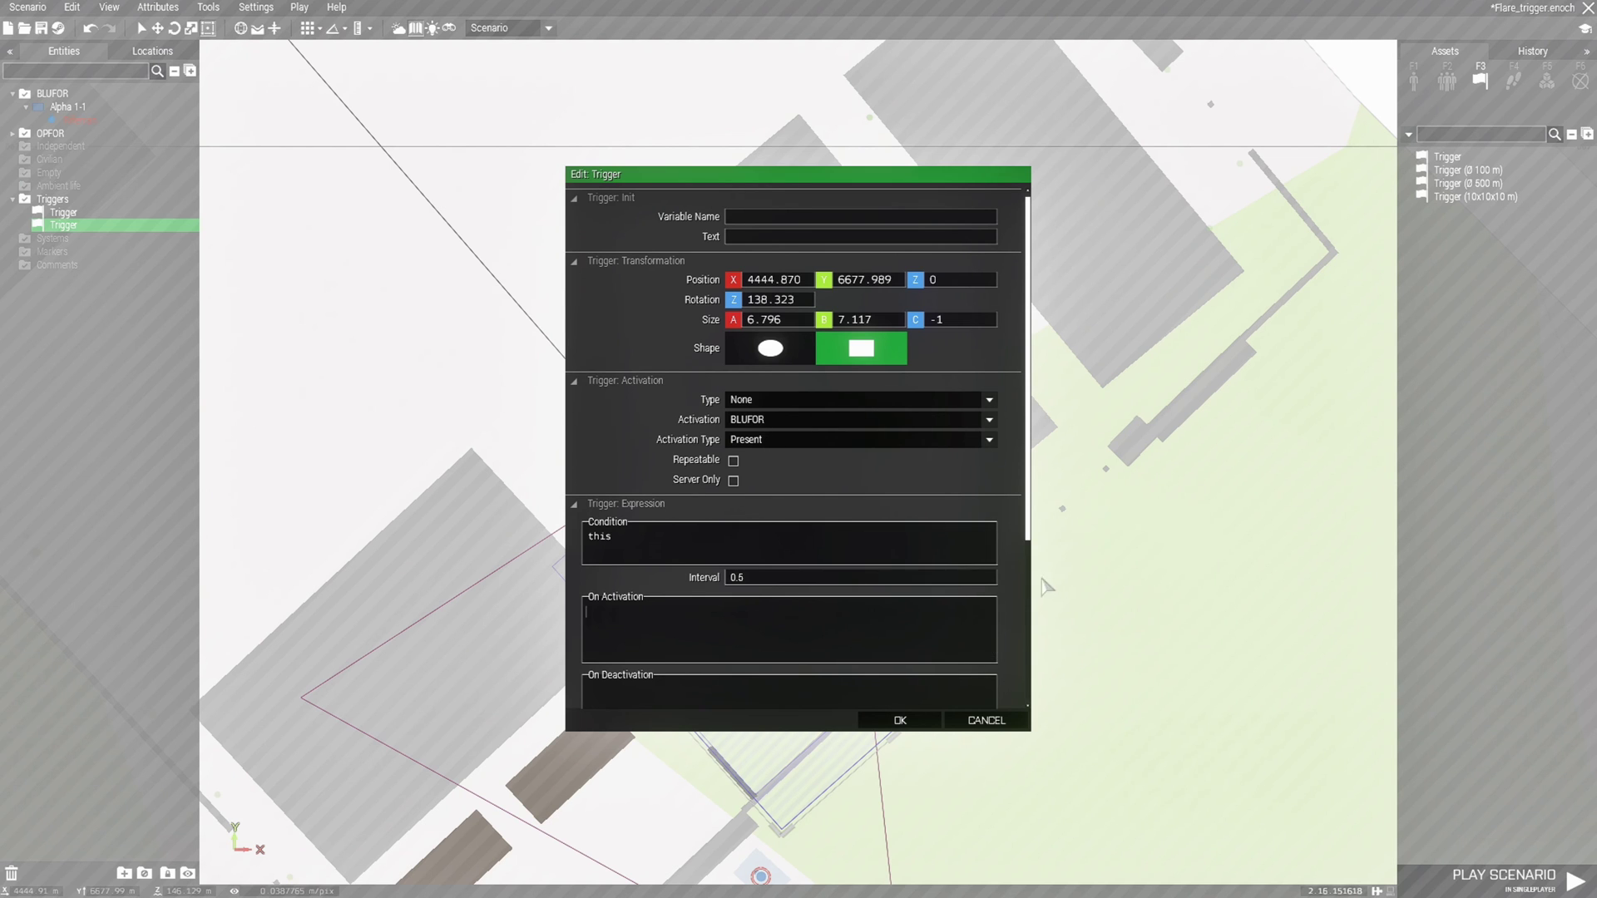
Set the duplicate trigger's sound effect to Alarm - OPFOR and apply its attributes
scroll(1018, 598, "down", 5)
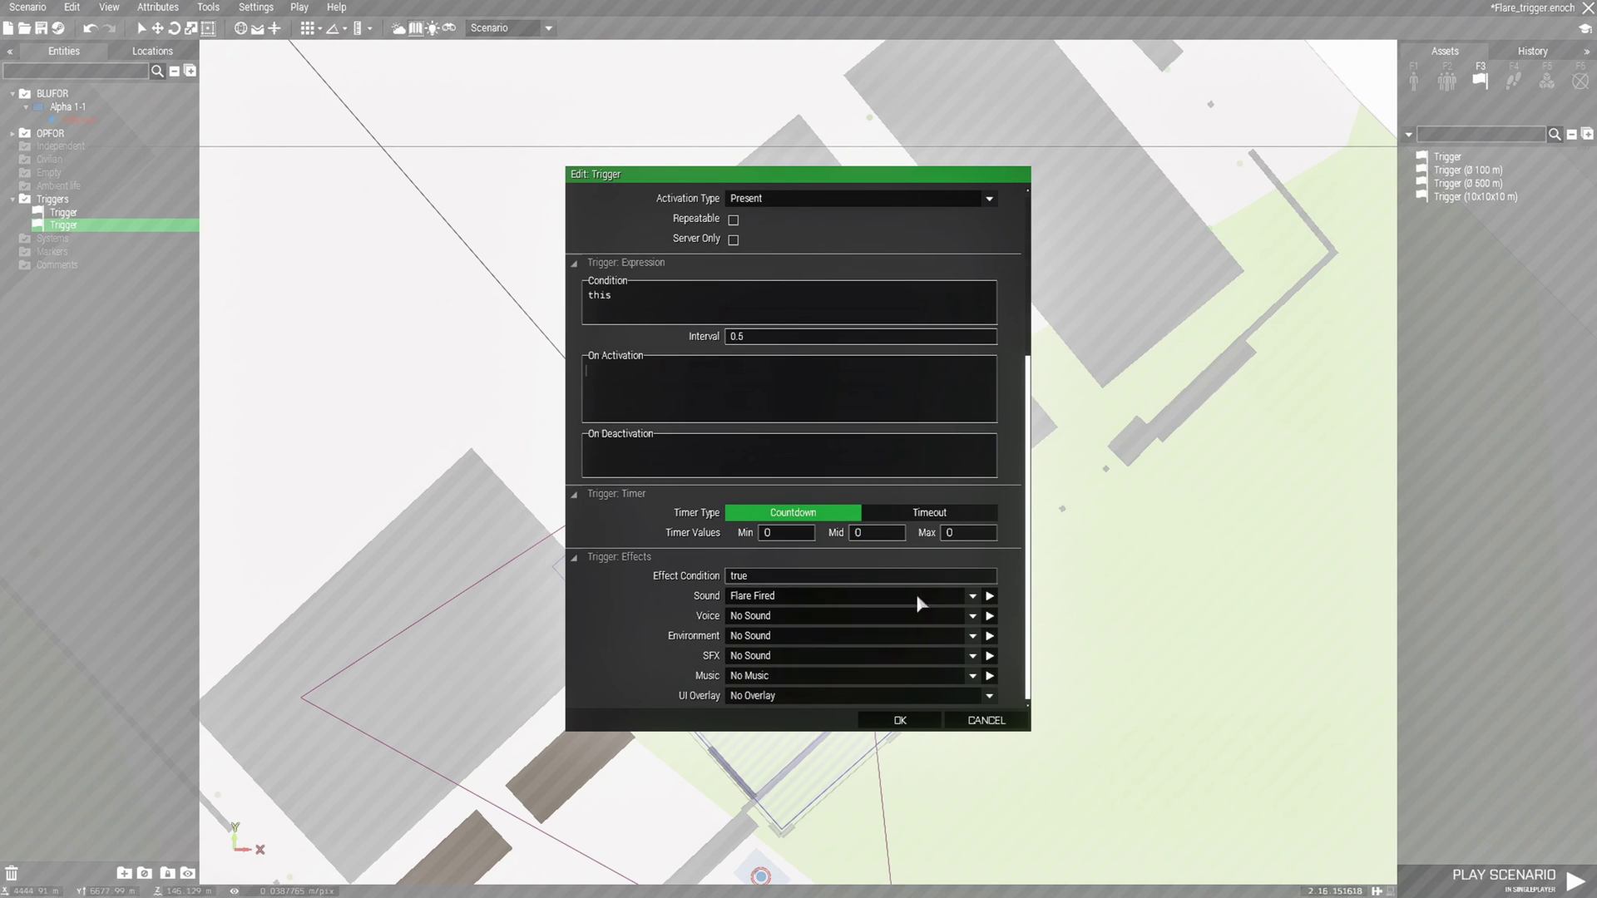
left_click(769, 599)
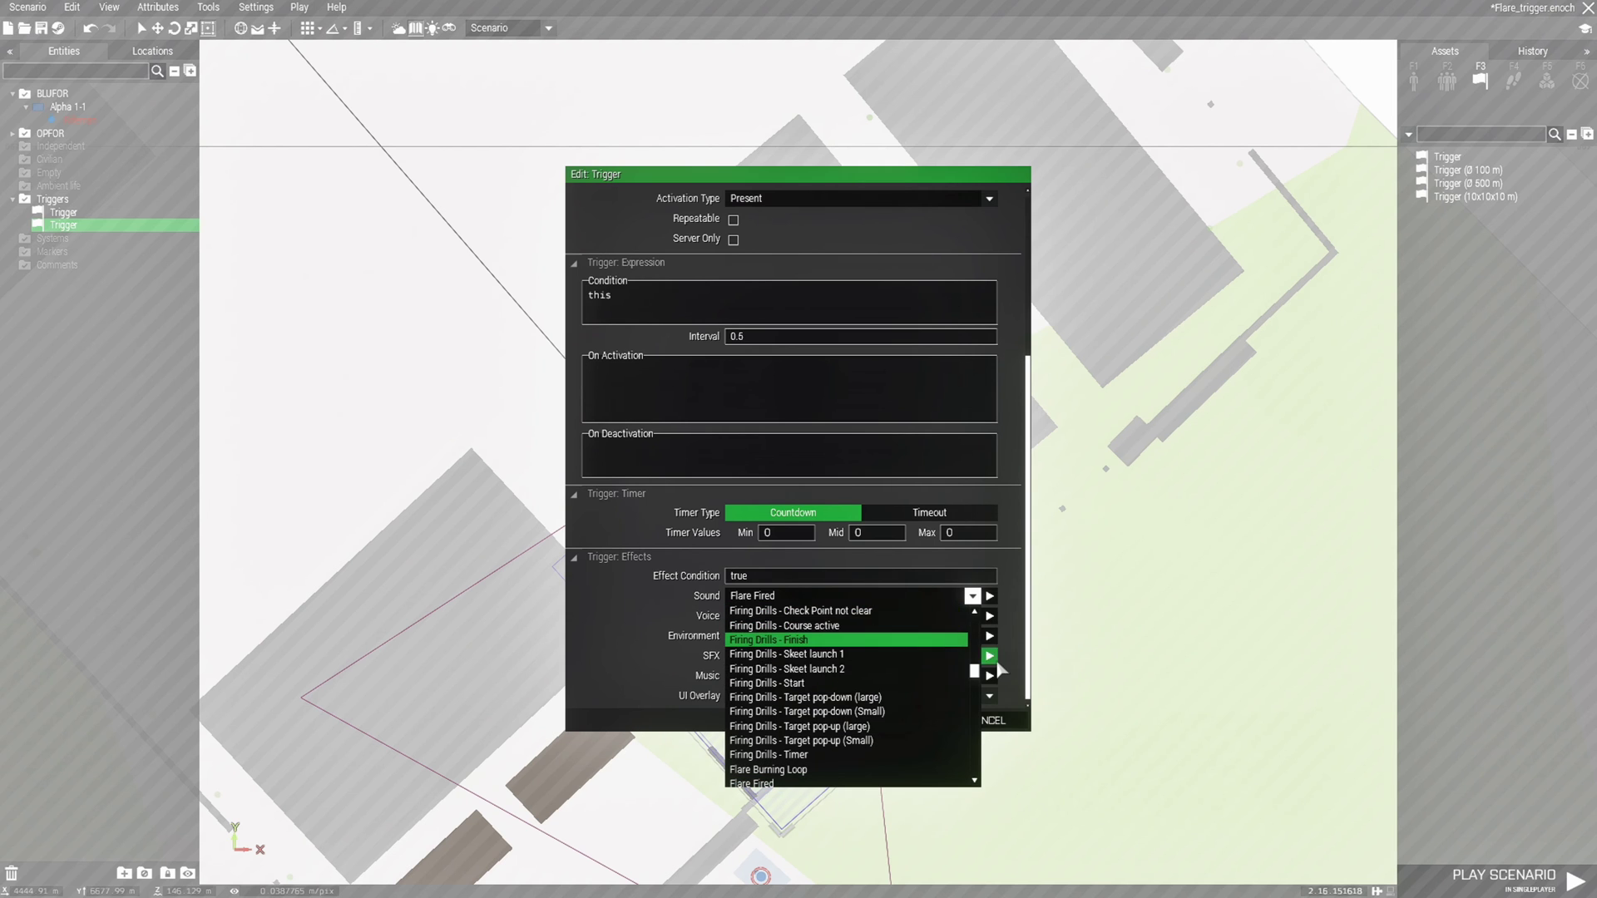
scroll(875, 634, "up", 10)
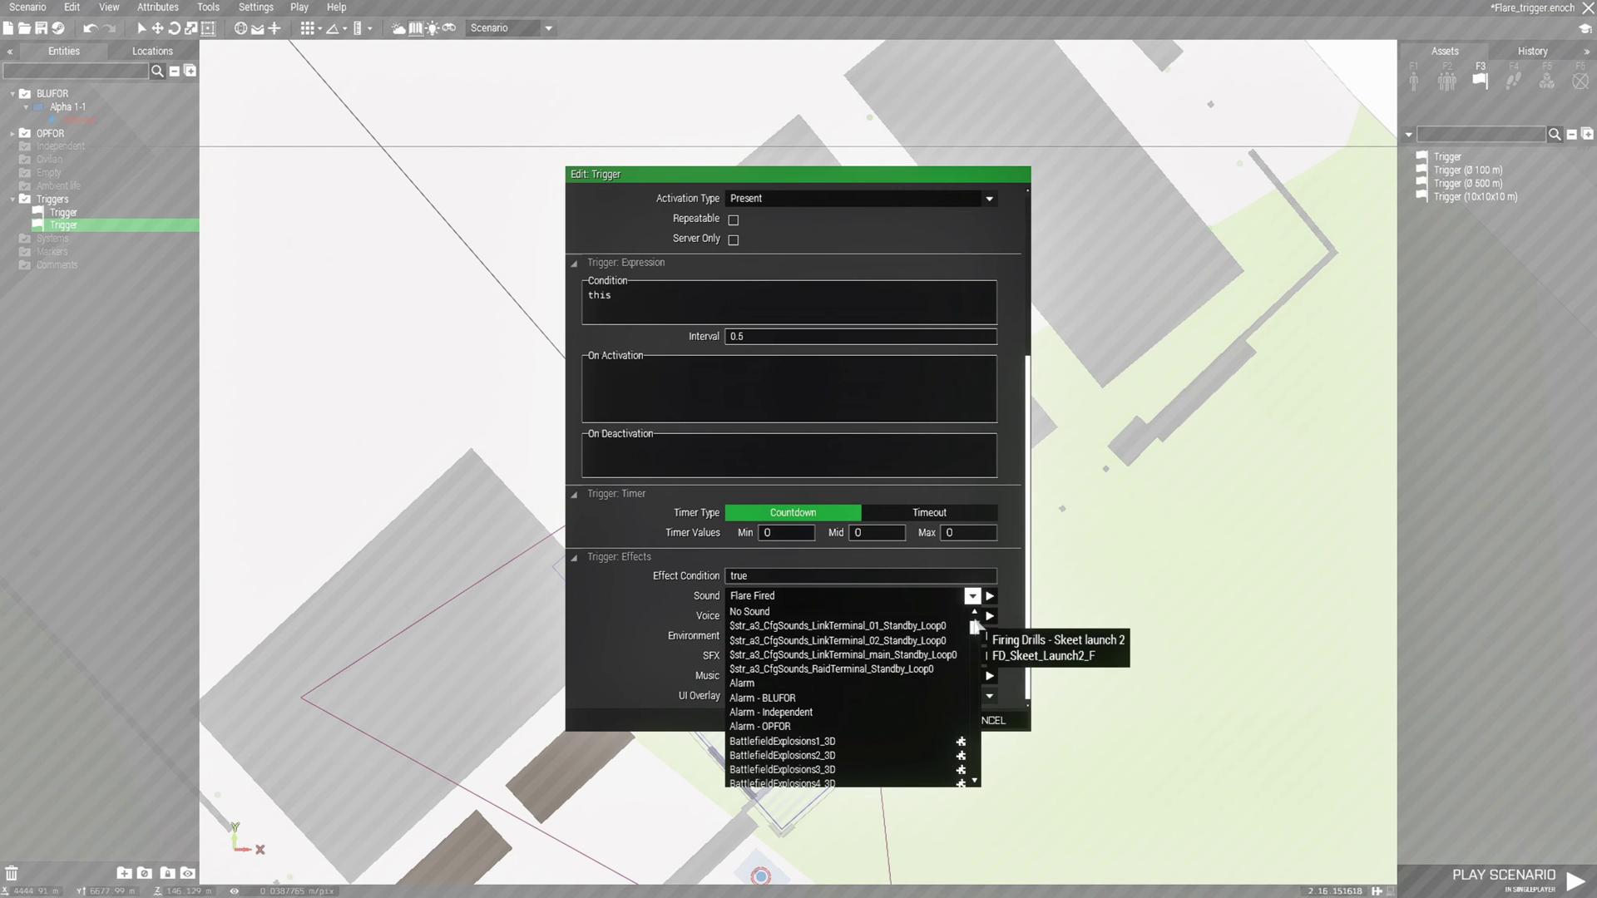
left_click(814, 727)
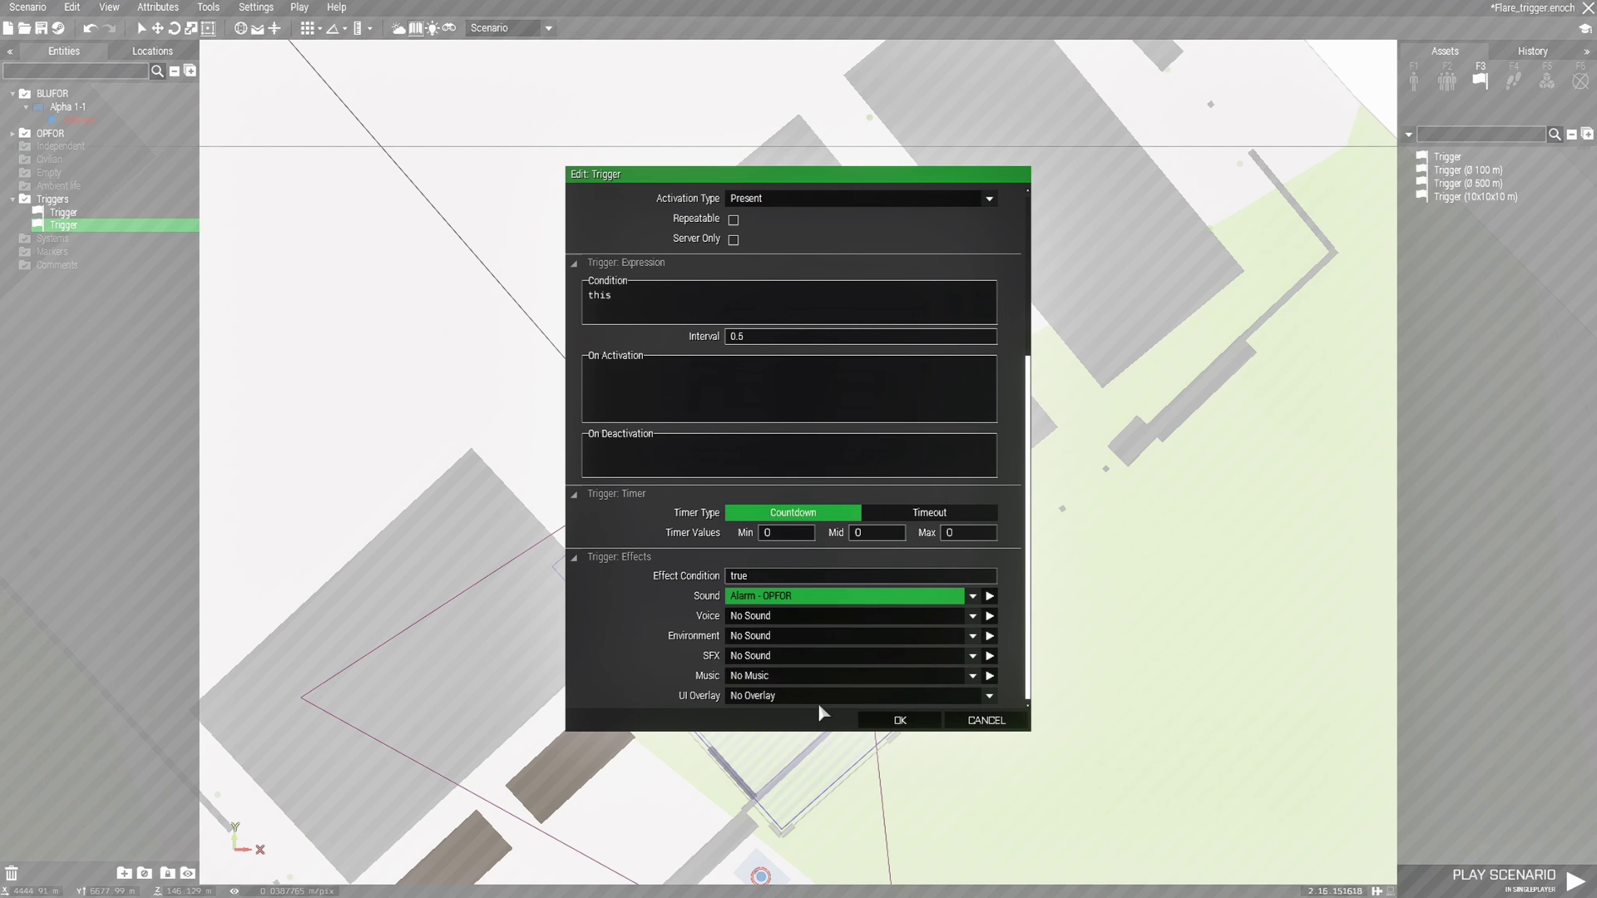
left_click(896, 720)
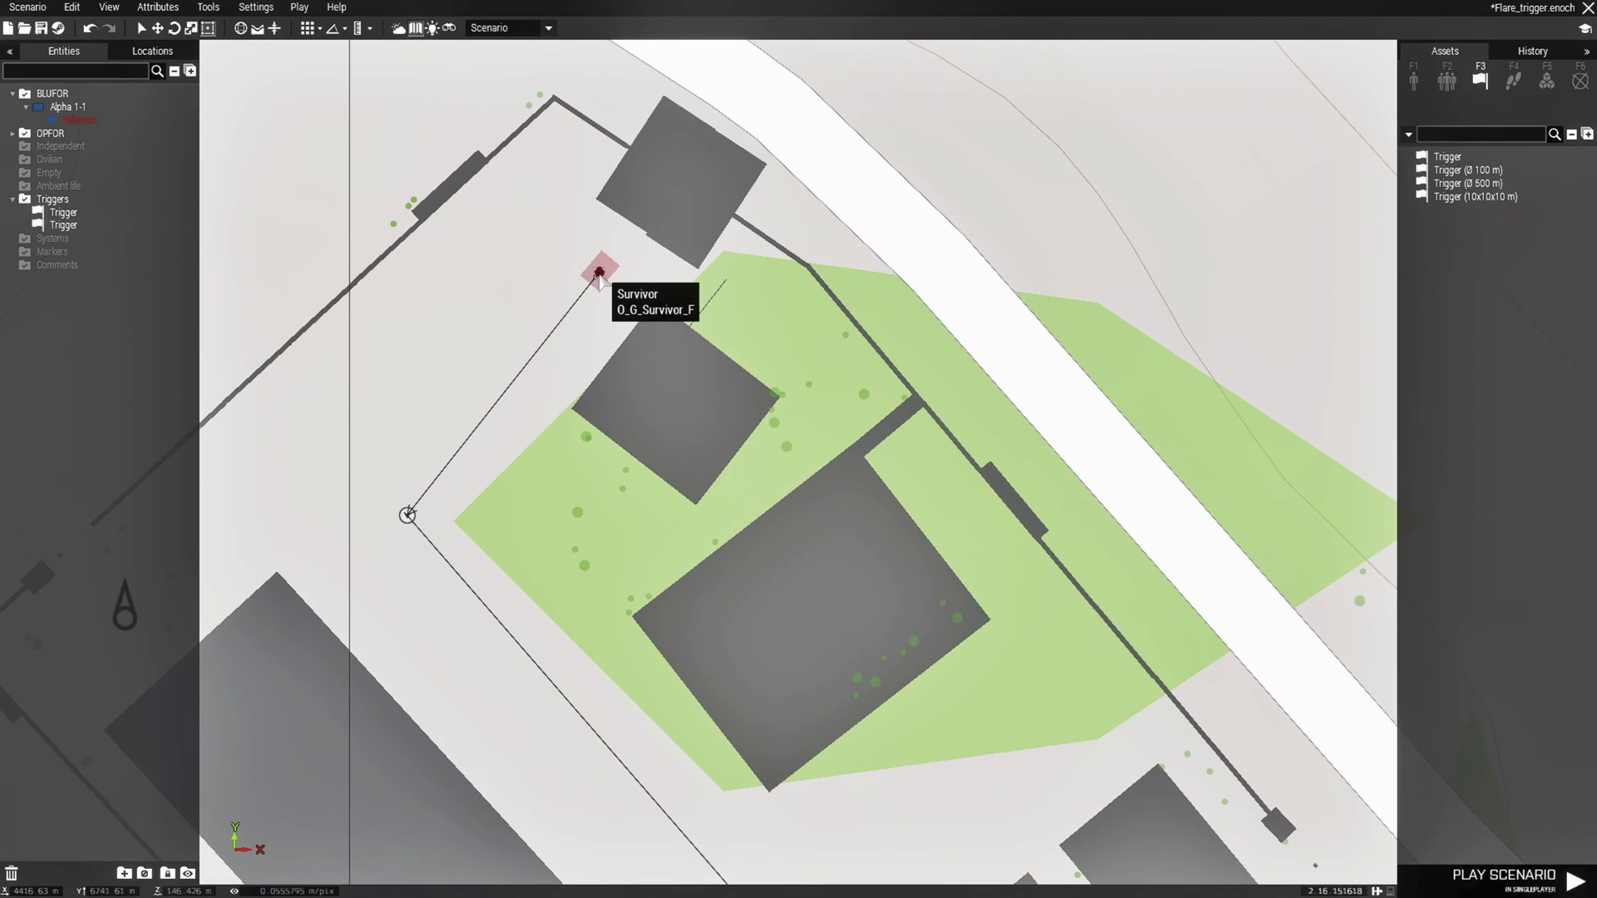
Replace the OPFOR Survivor with an OPFOR FIA infantry Patrol Team in the northern corner of the compound
key("Delete")
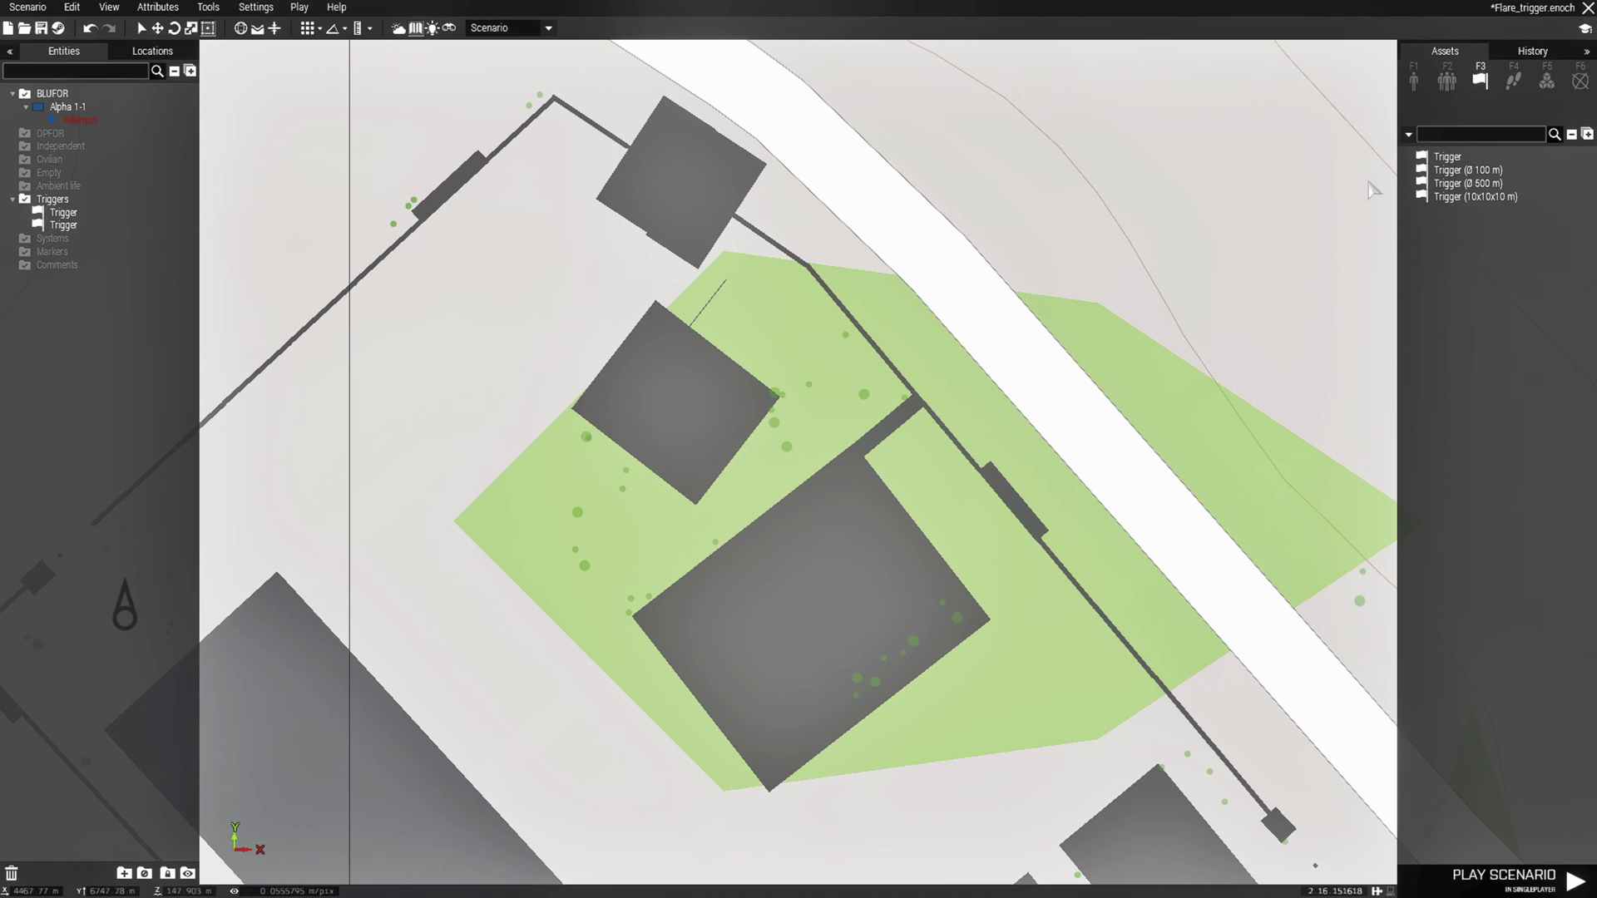
left_click(1446, 81)
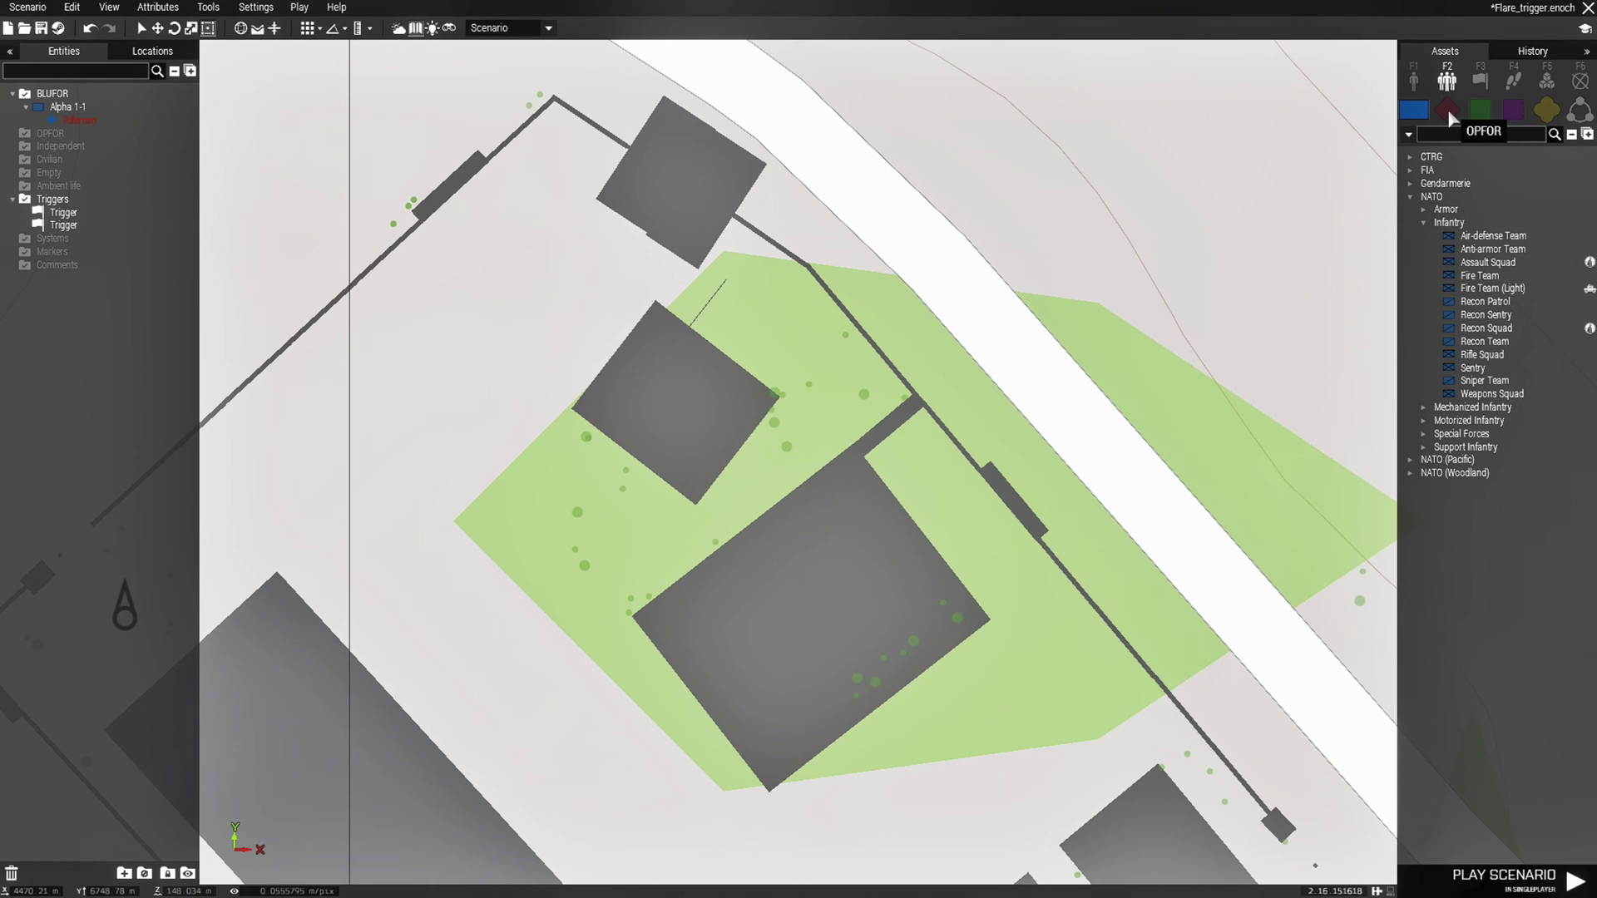
left_click(1447, 108)
left_click(1408, 156)
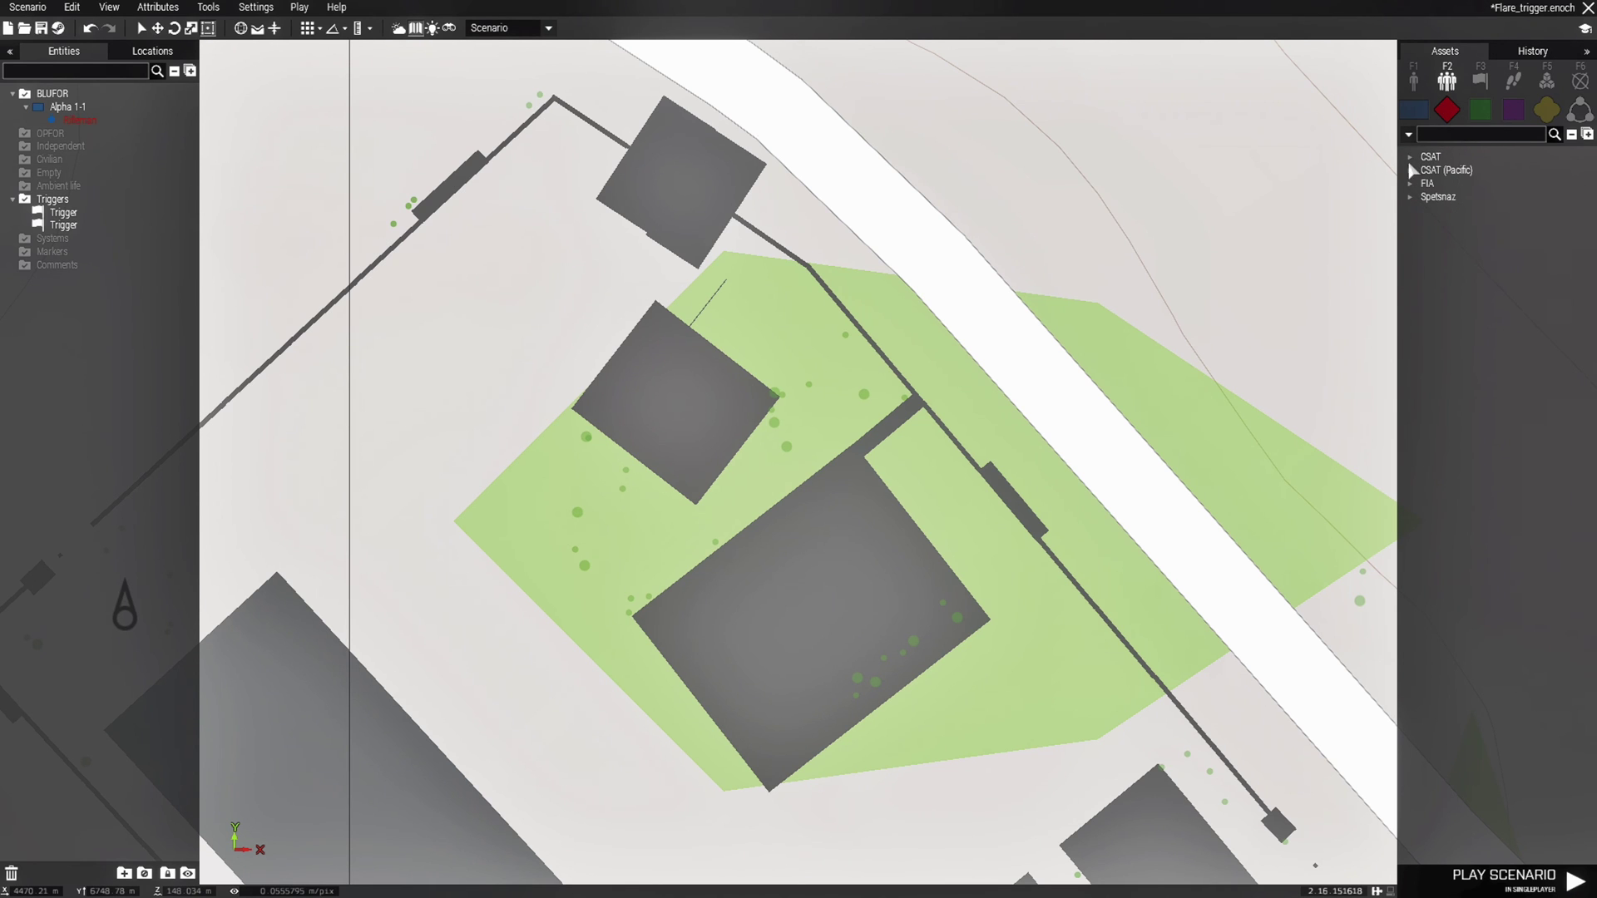
left_click(1421, 197)
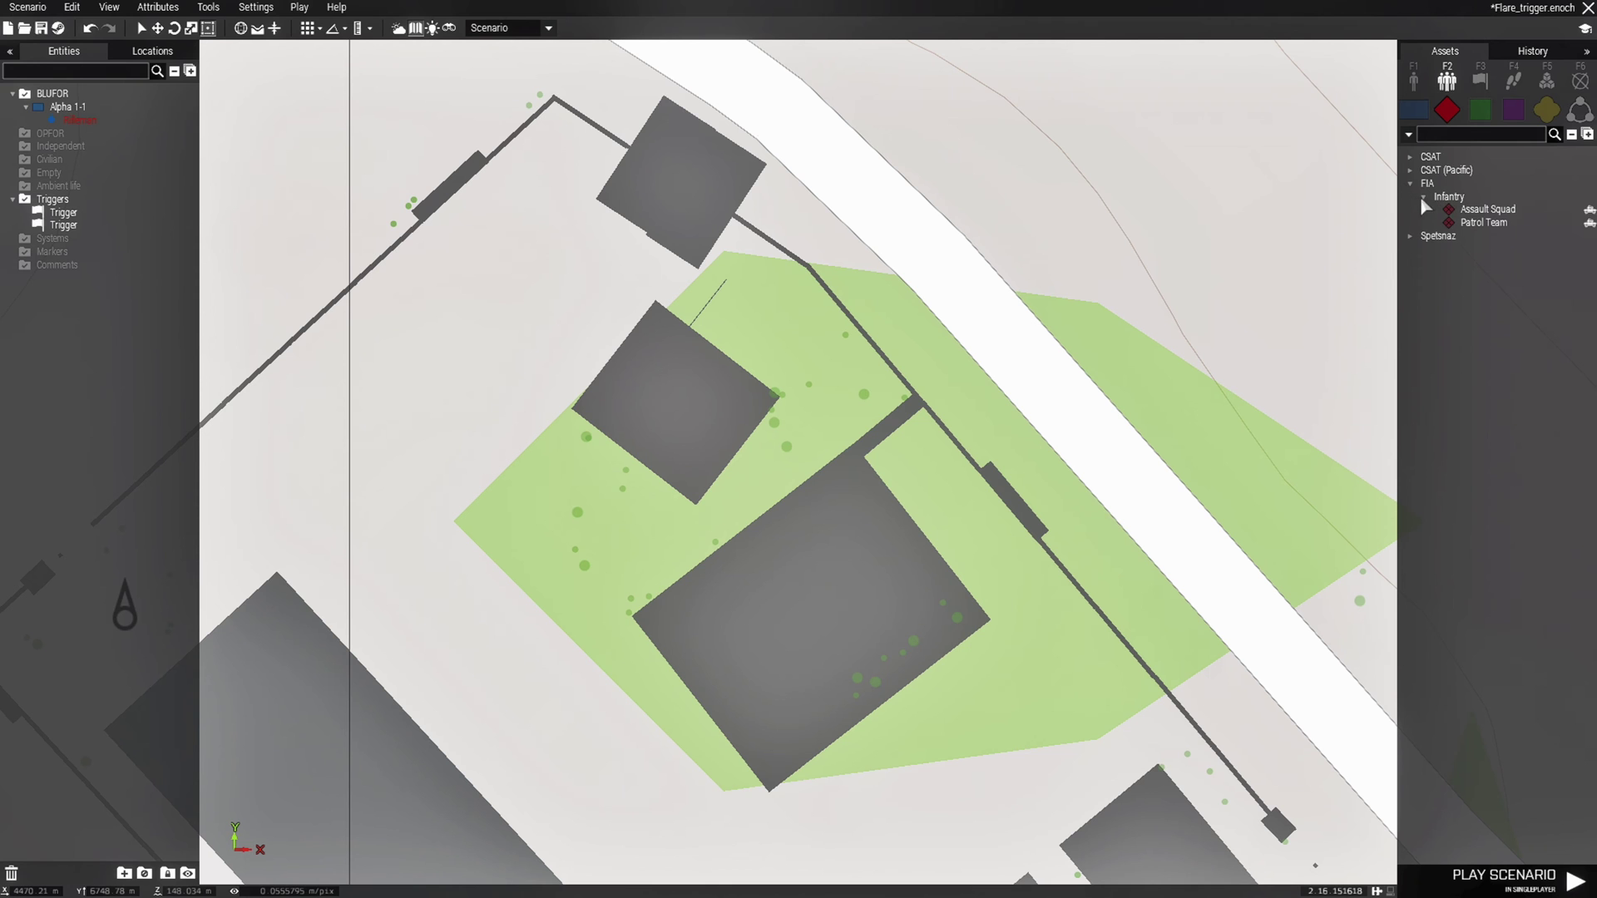
left_click(1483, 223)
scroll(582, 316, "up", 5)
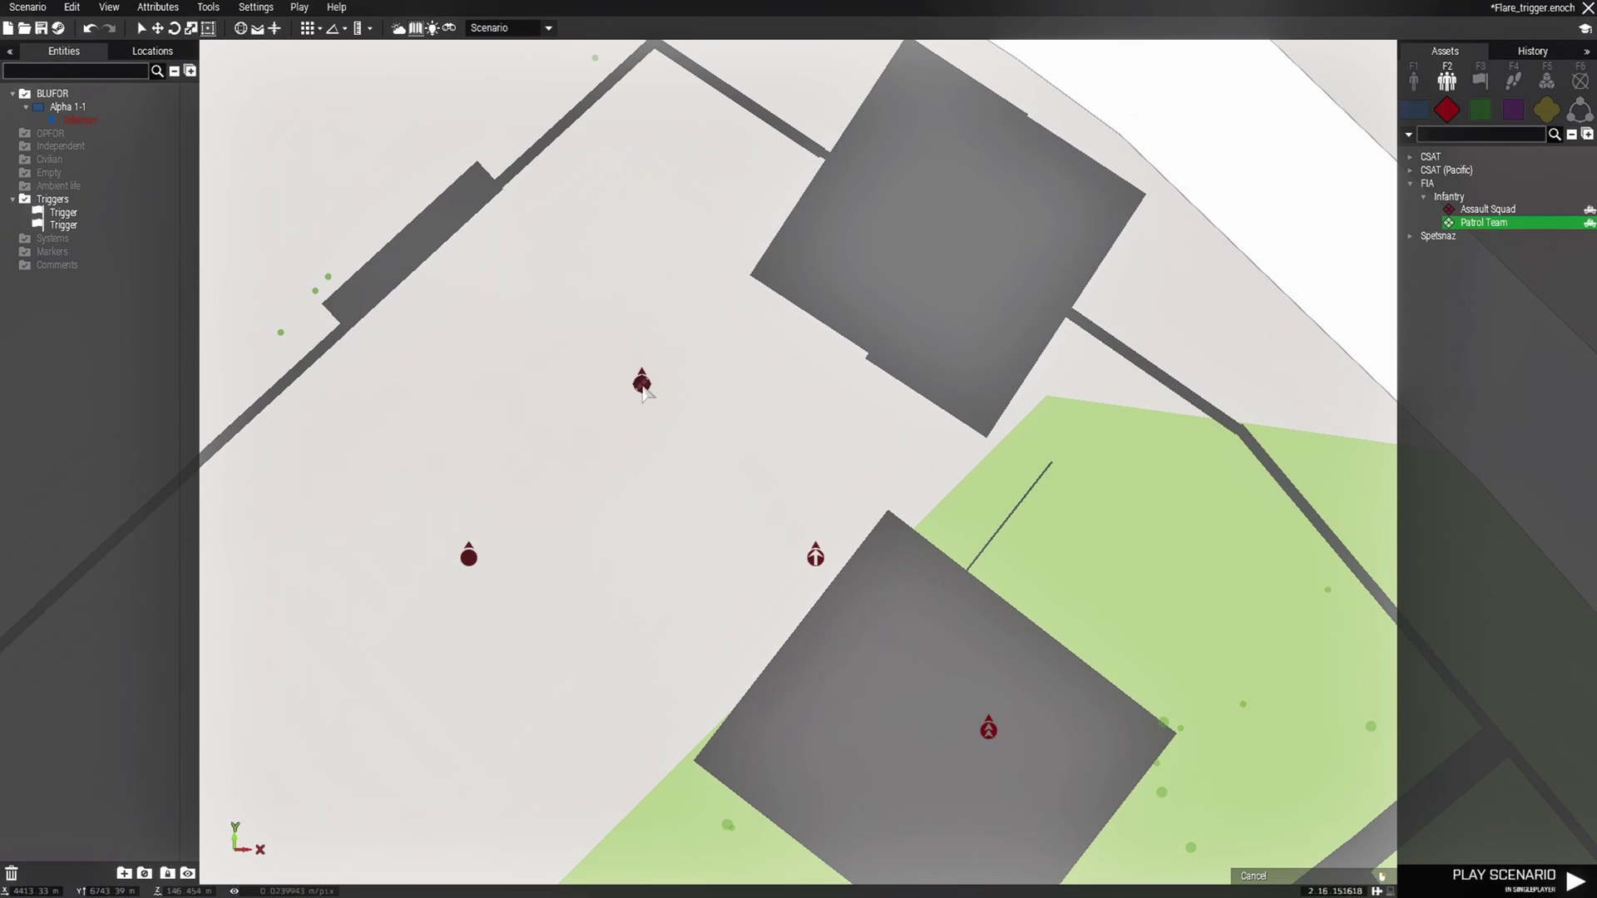
left_click(612, 345)
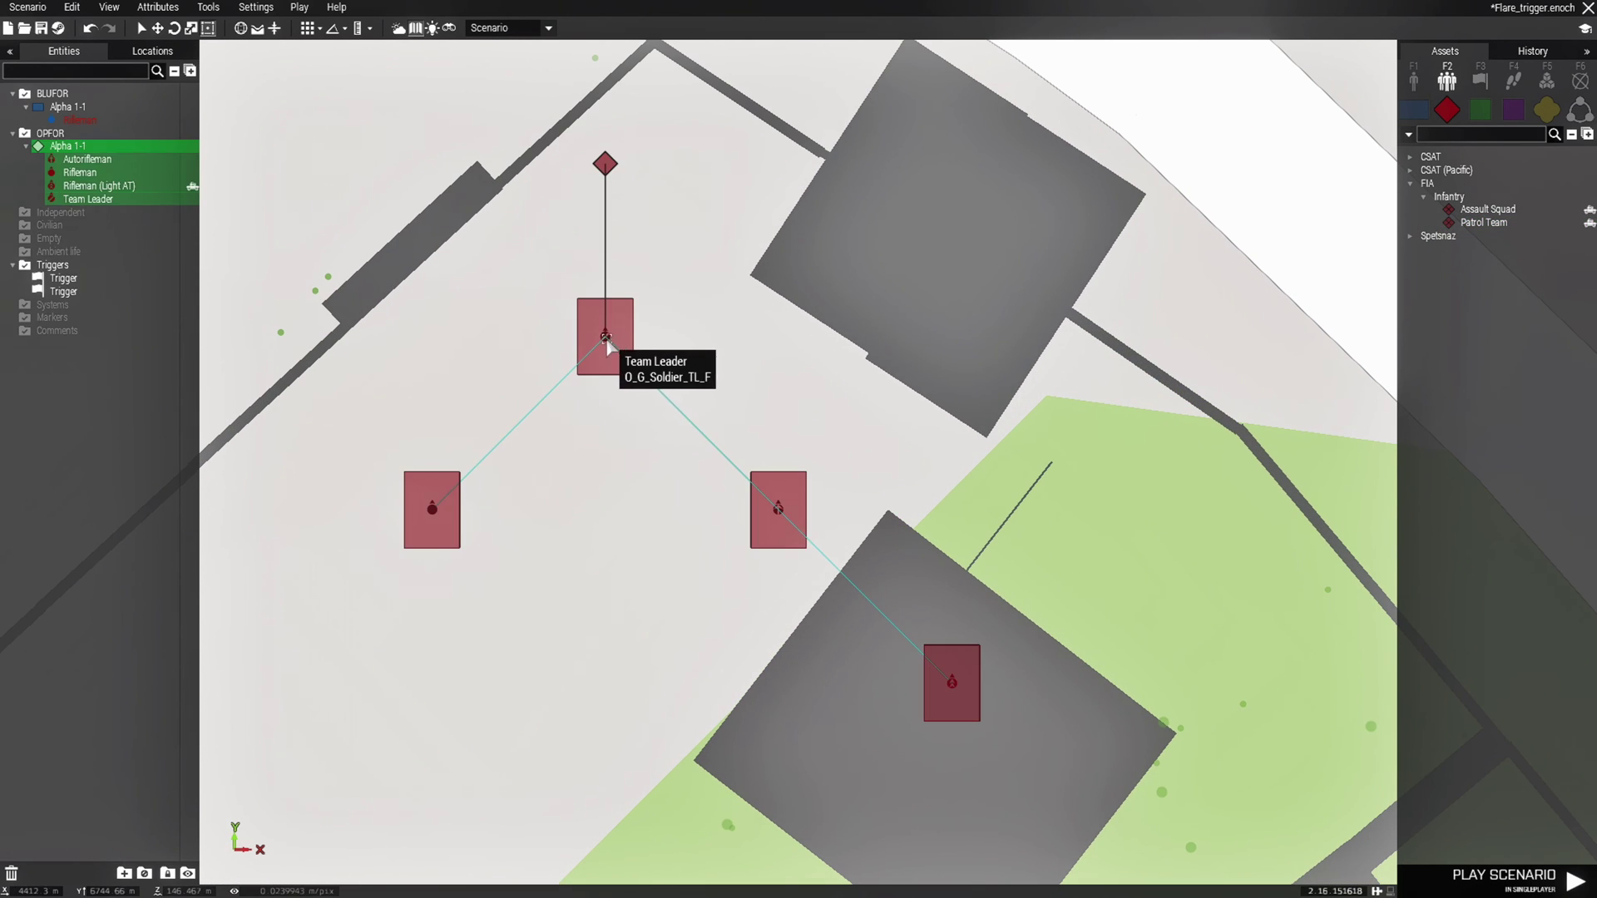
Rotate the patrol team to face southwest, shift it south, and reposition the Rifleman (Light AT) beside the Team Leader inside the wall
left_click_drag(612, 345, 556, 408, "shift")
left_click_drag(605, 341, 611, 535)
left_click(676, 413)
scroll(677, 386, "down", 2)
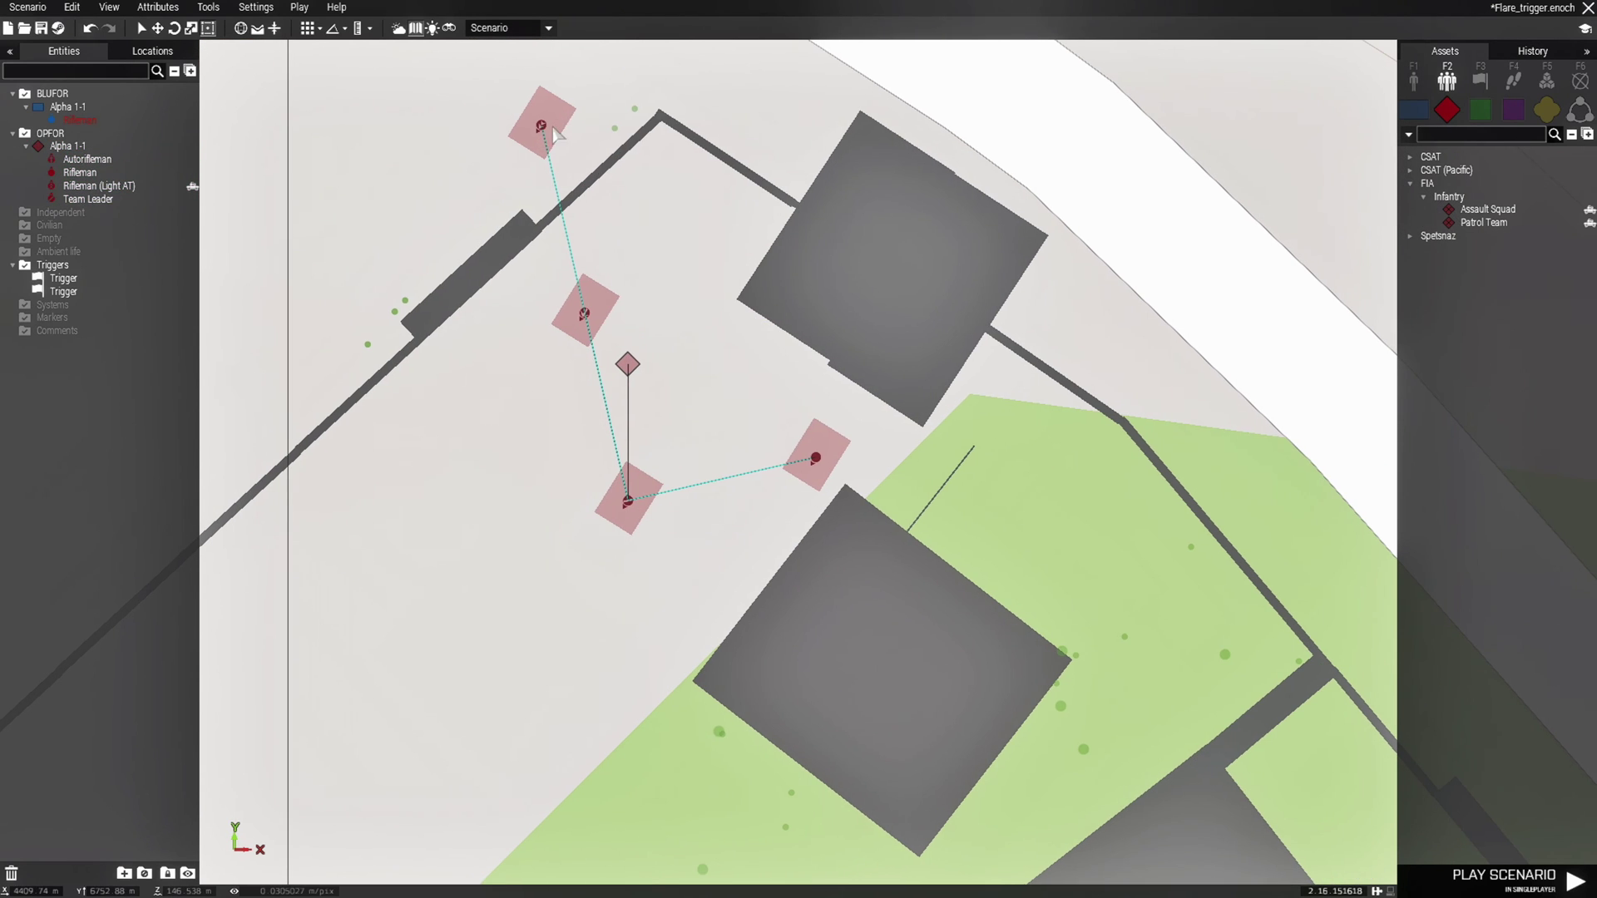
left_click_drag(544, 126, 678, 384)
right_click_drag(704, 460, 733, 375)
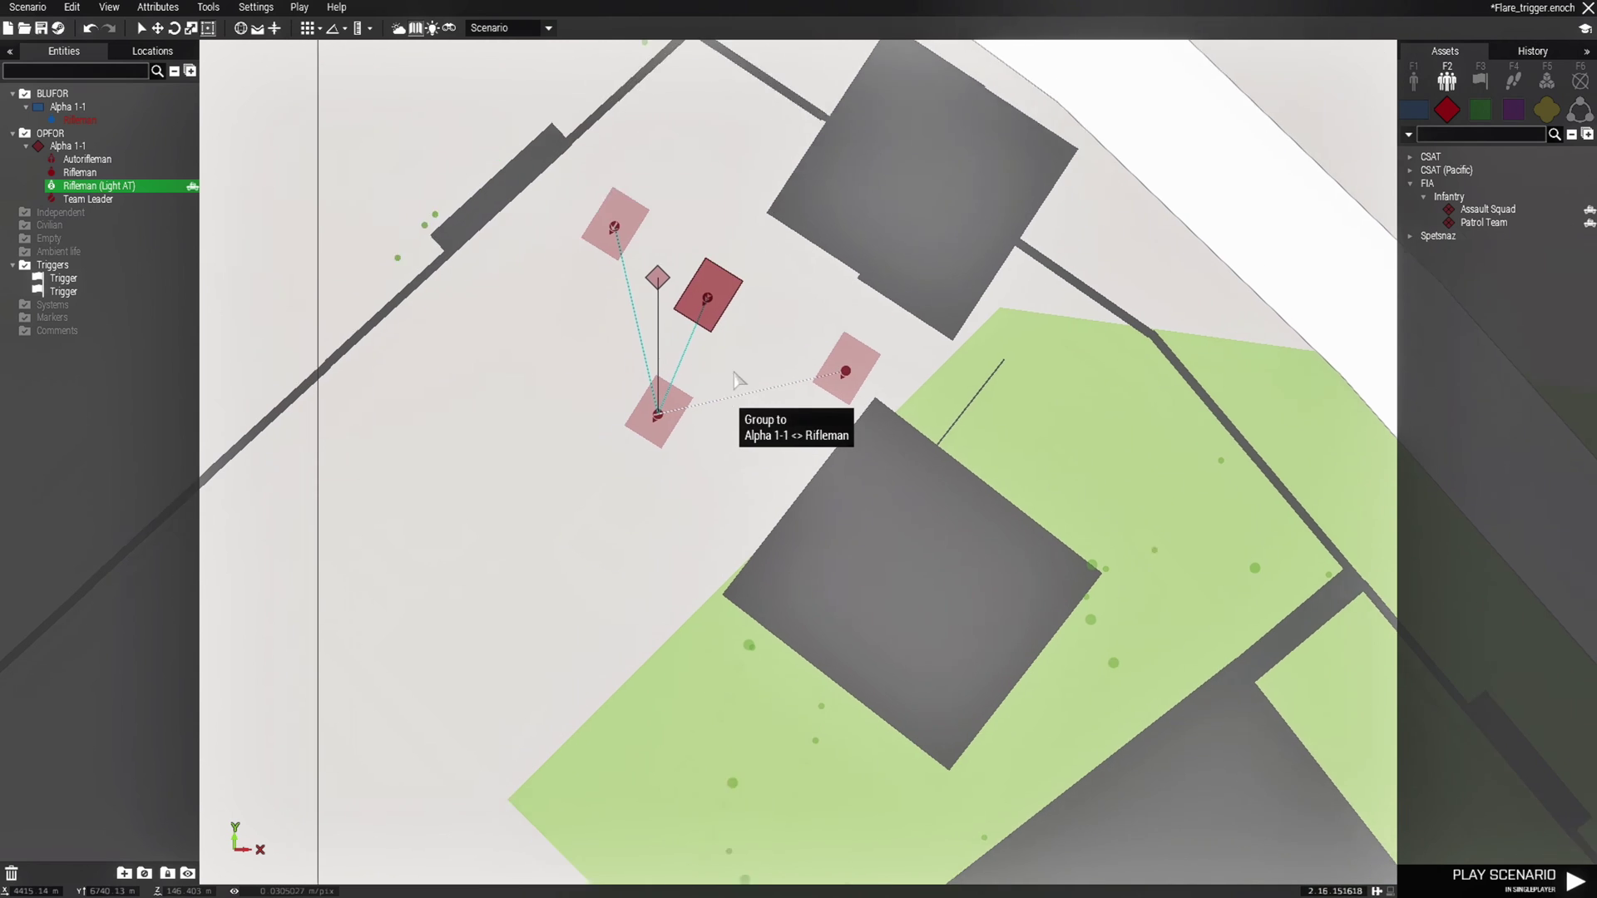
Give the patrol team a Move waypoint southwest of the Team Leader, in the open yard west of the green area
left_click(675, 346)
right_click_drag(670, 463, 770, 215)
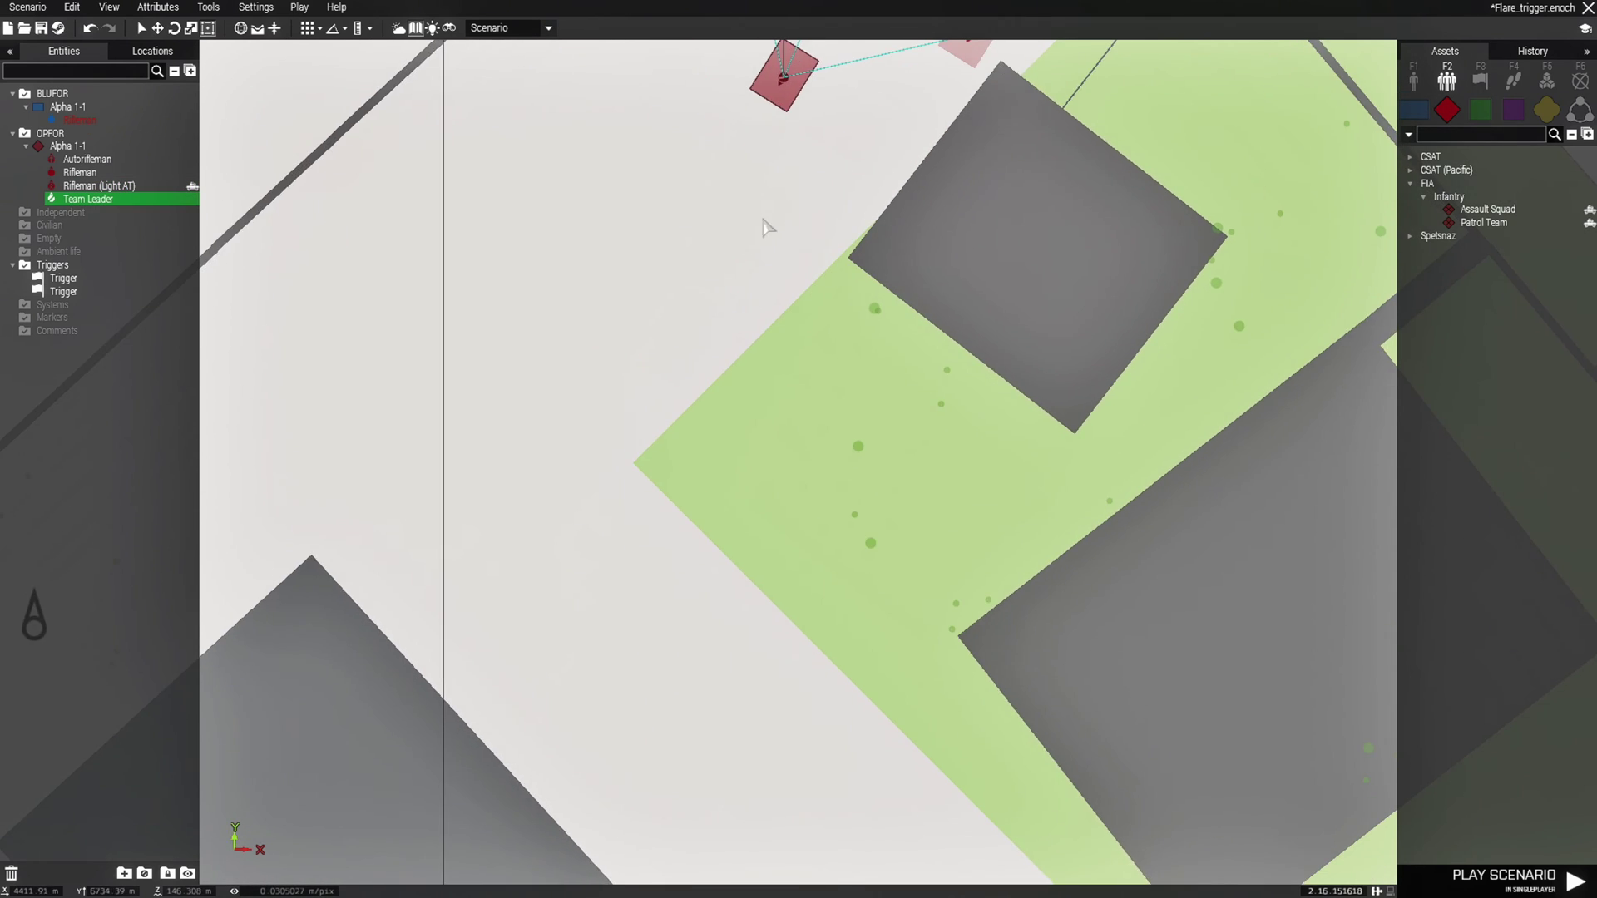
scroll(723, 329, "down", 2)
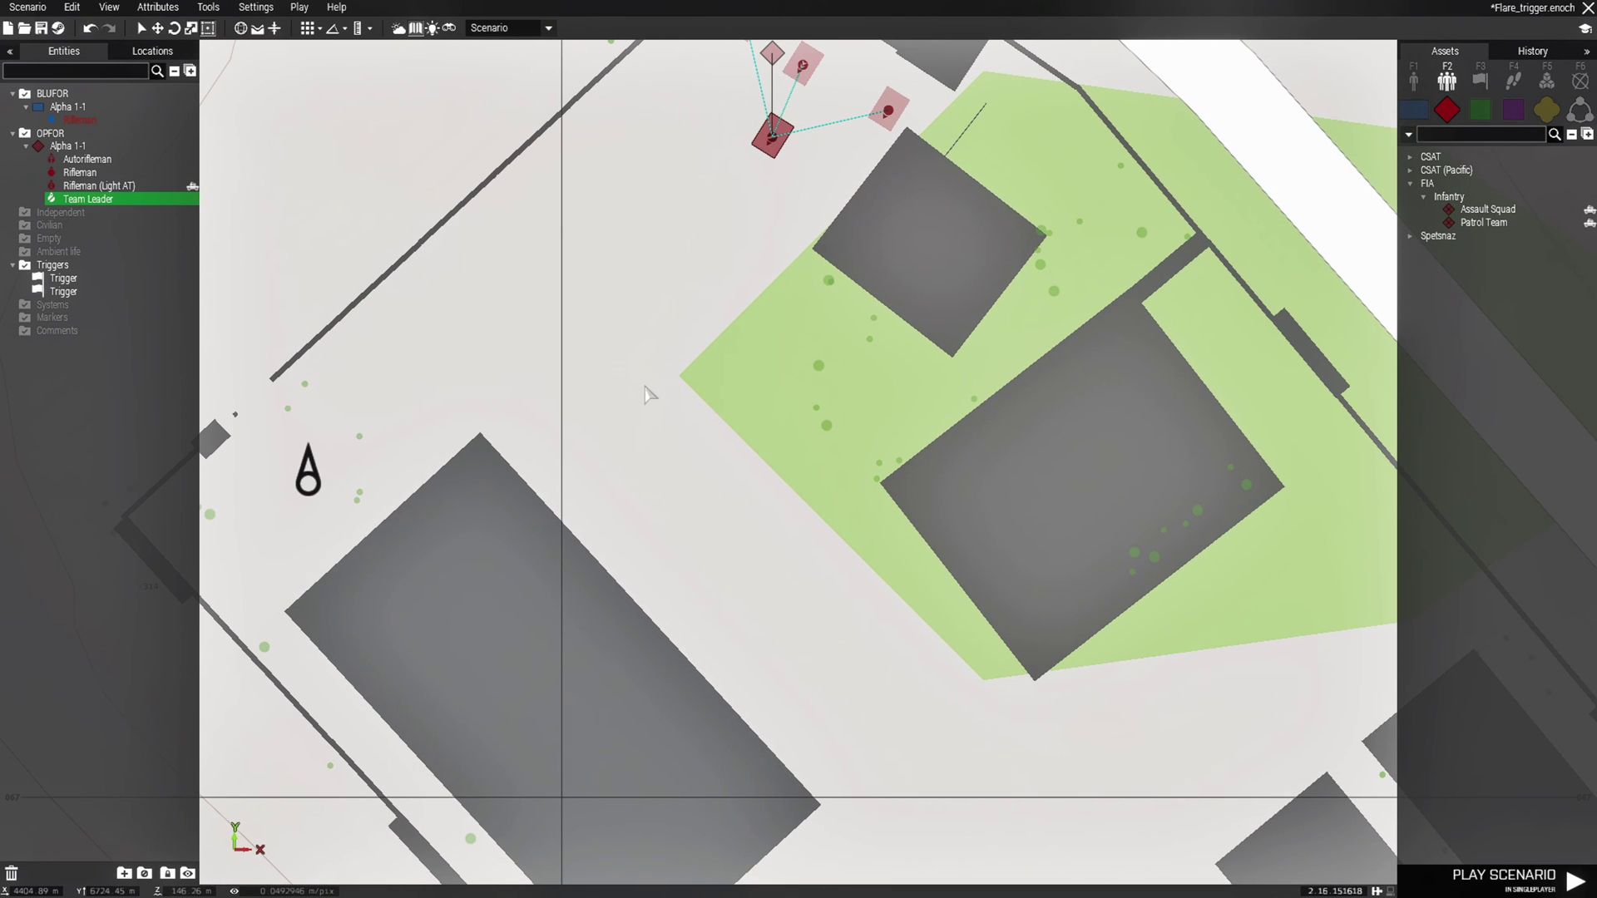
right_click(611, 395, "shift")
Add a second waypoint just northwest of the triggers and set its type to Seek and Destroy
right_click_drag(740, 590, 360, 57)
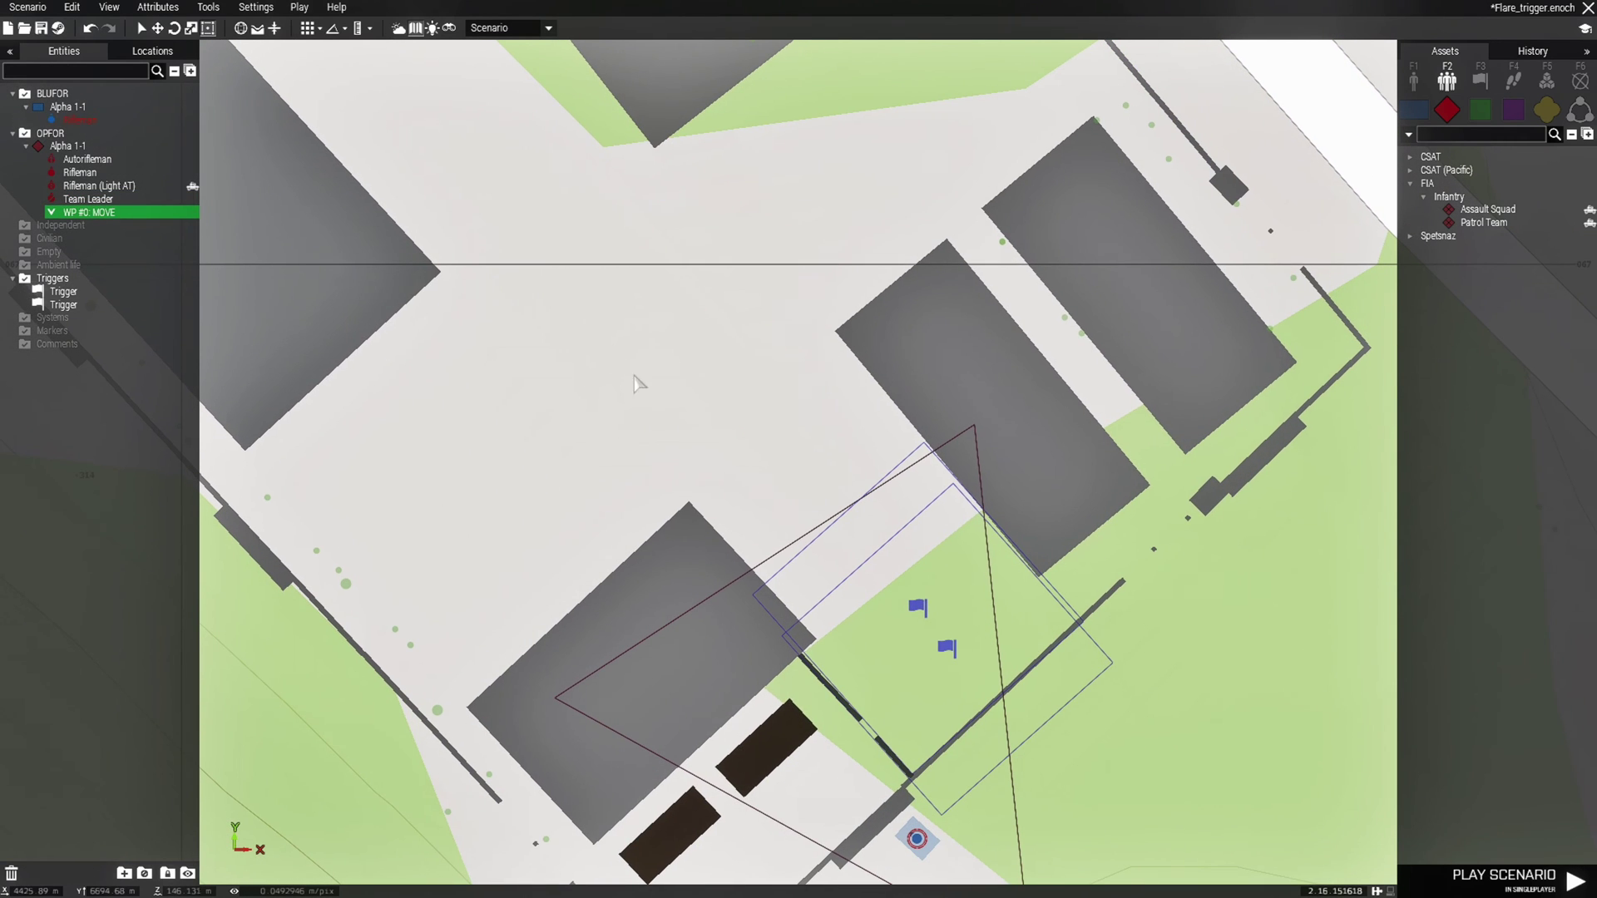
right_click(812, 497, "shift")
double_click(812, 498)
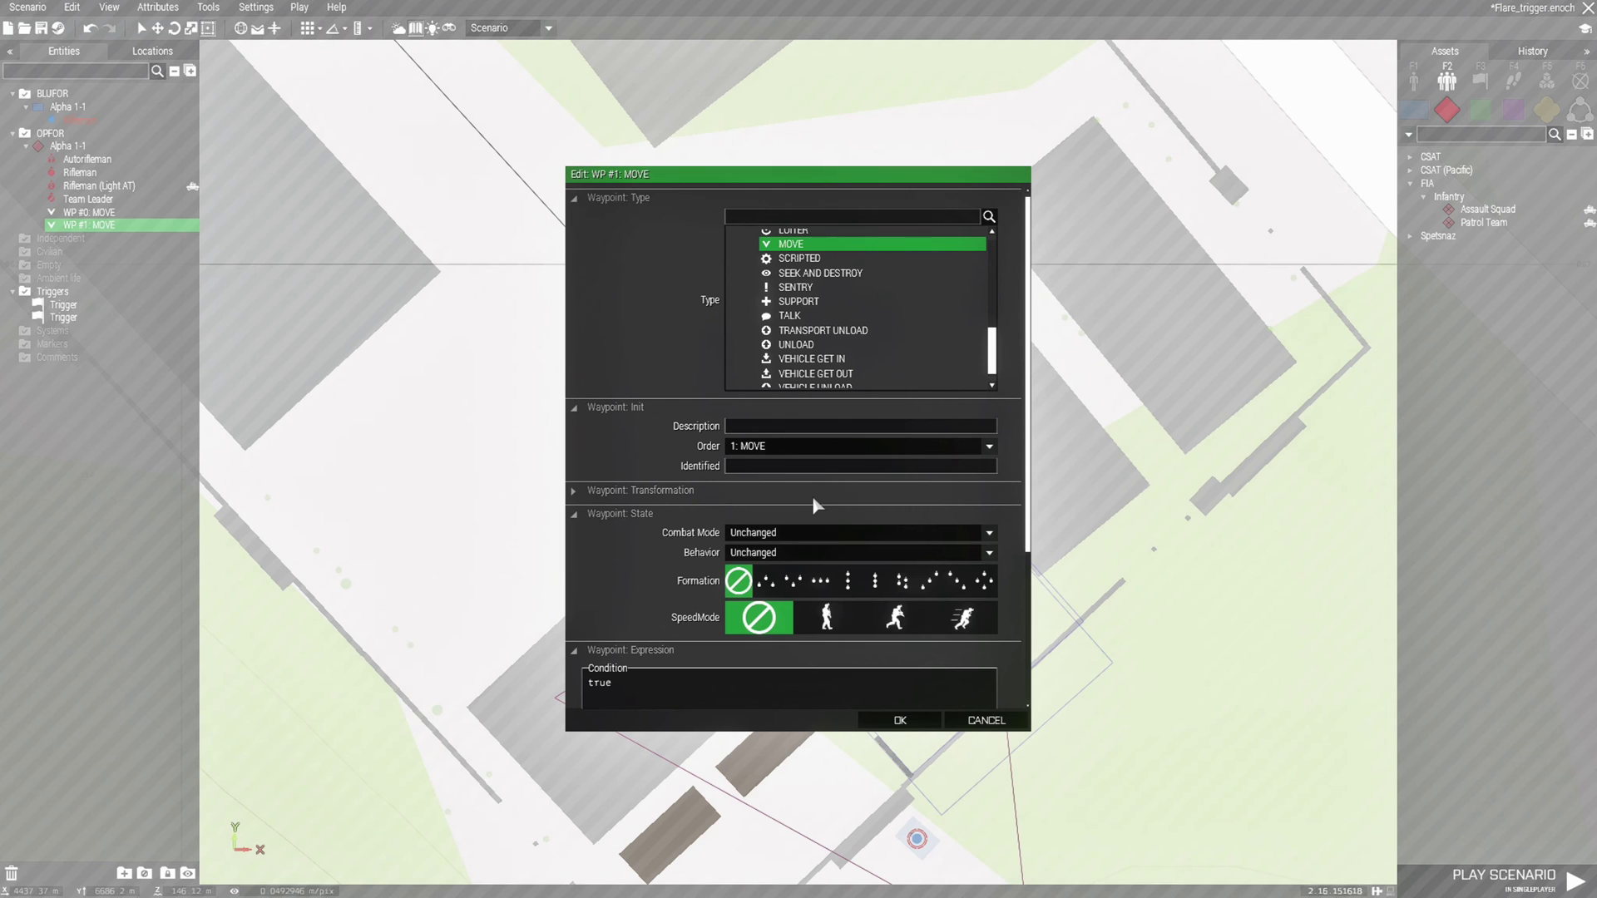
left_click(851, 274)
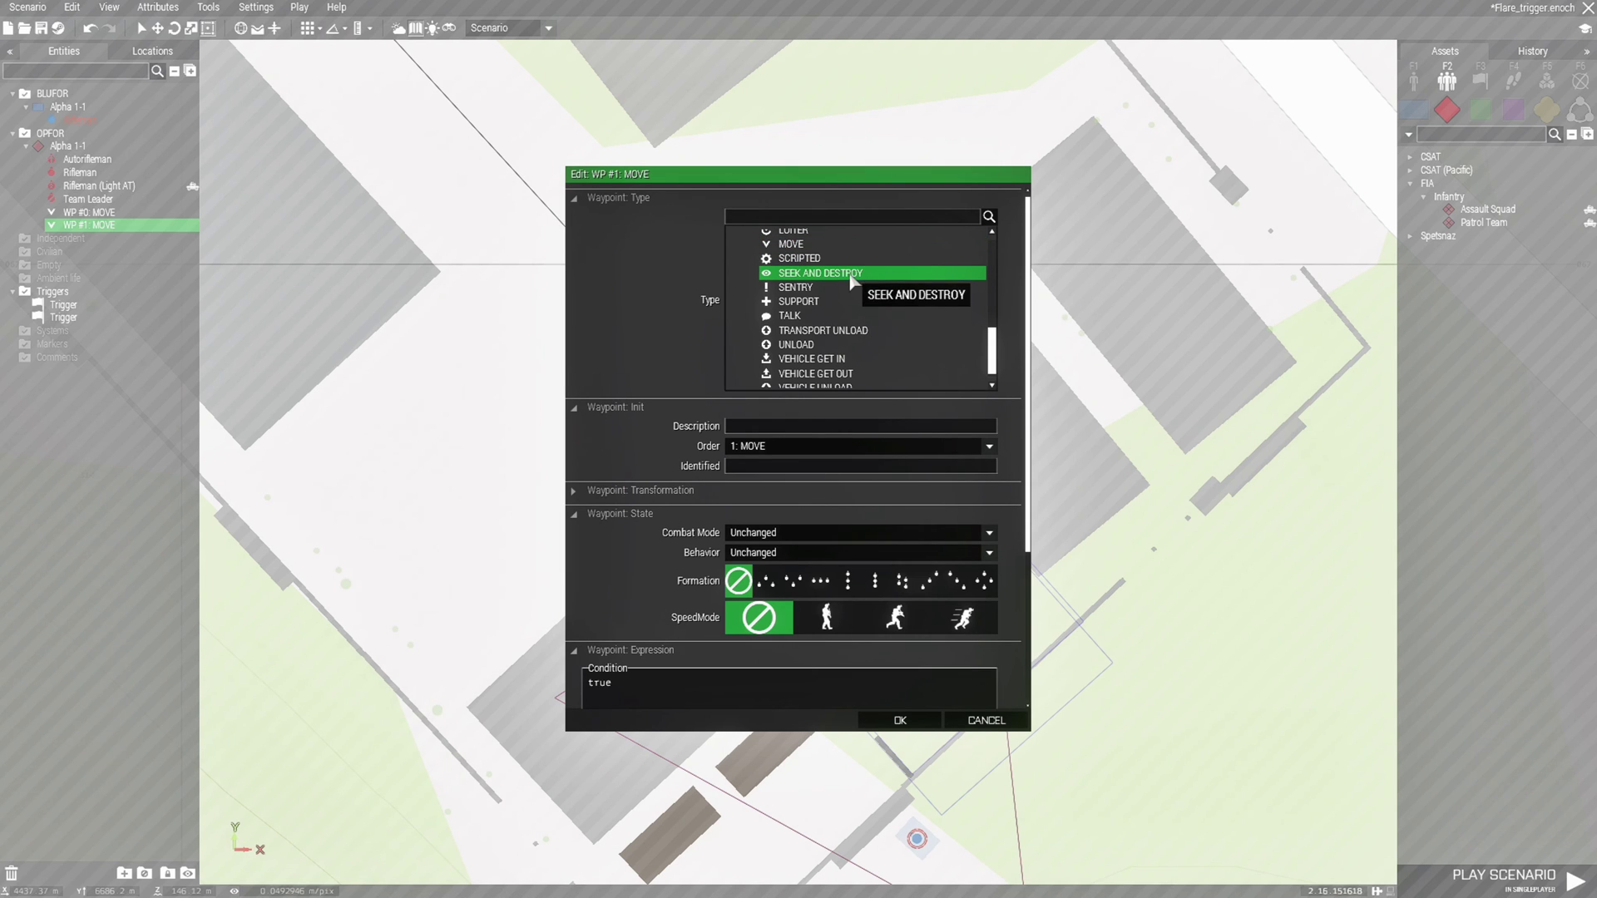
left_click(900, 721)
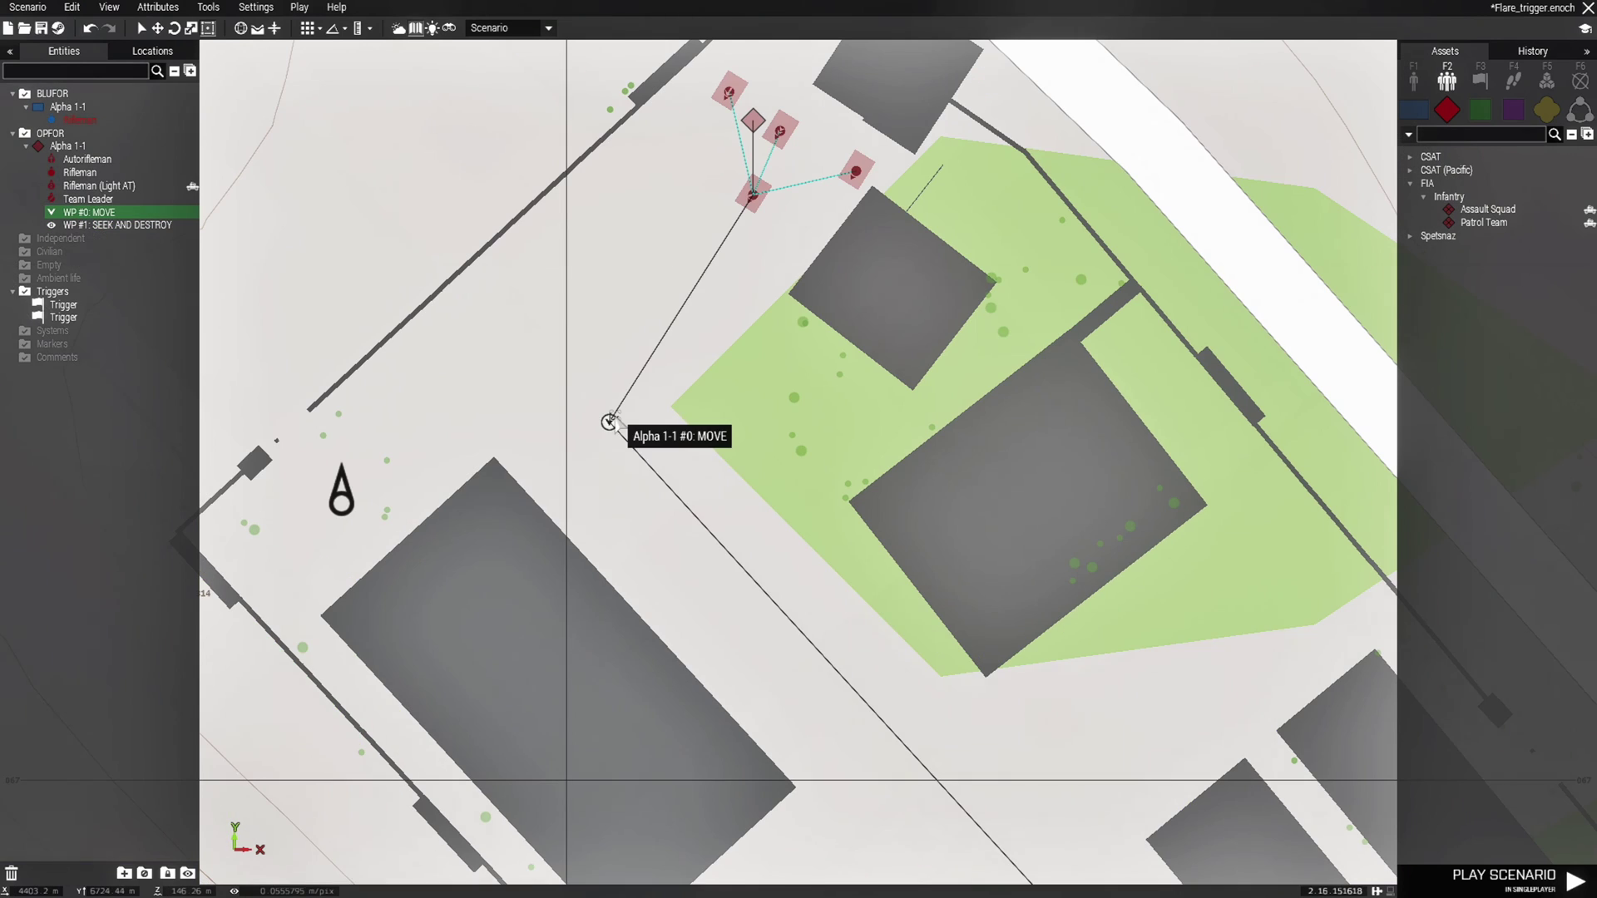
Move the first waypoint close to the Team Leader and set its speed mode to Full
left_click_drag(654, 355, 713, 248)
scroll(713, 248, "up", 1)
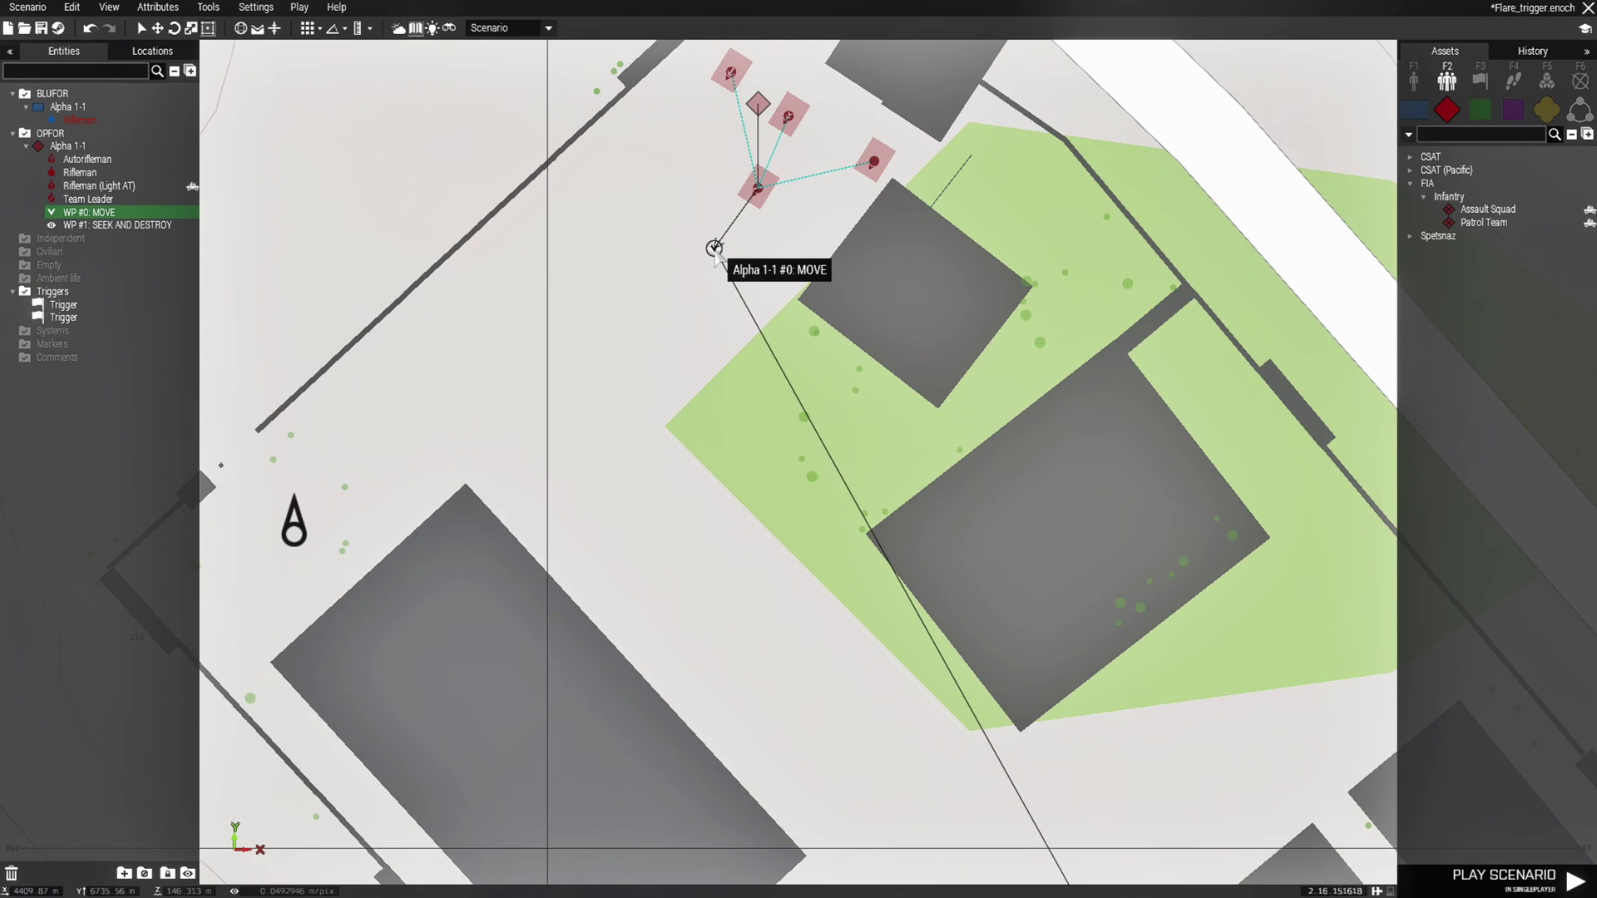
double_click(713, 248)
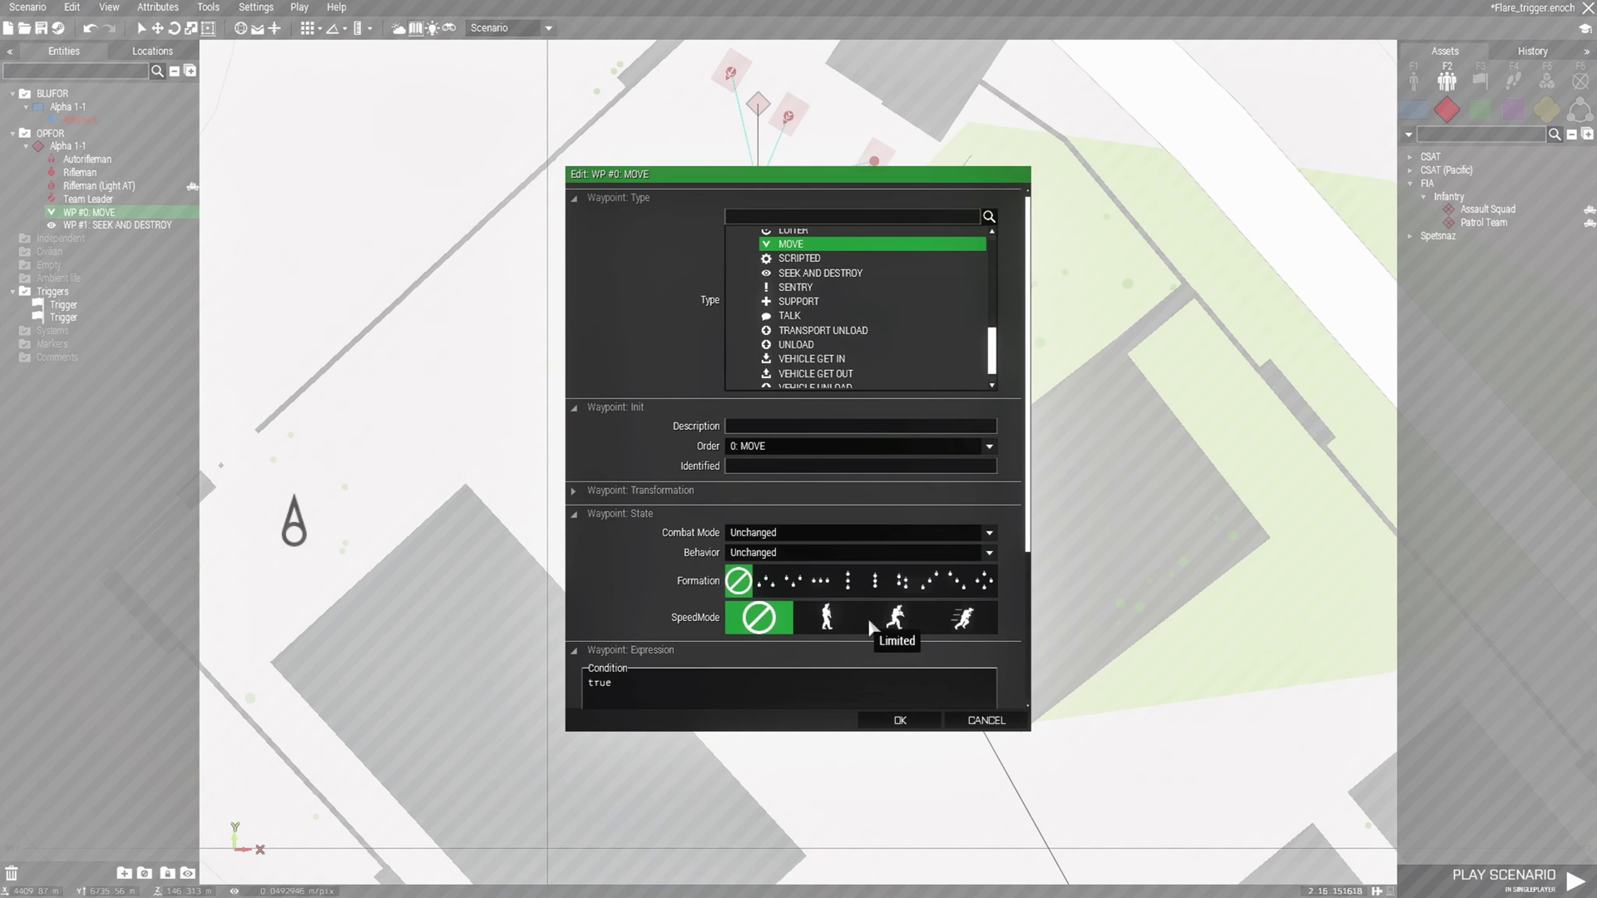
left_click(967, 627)
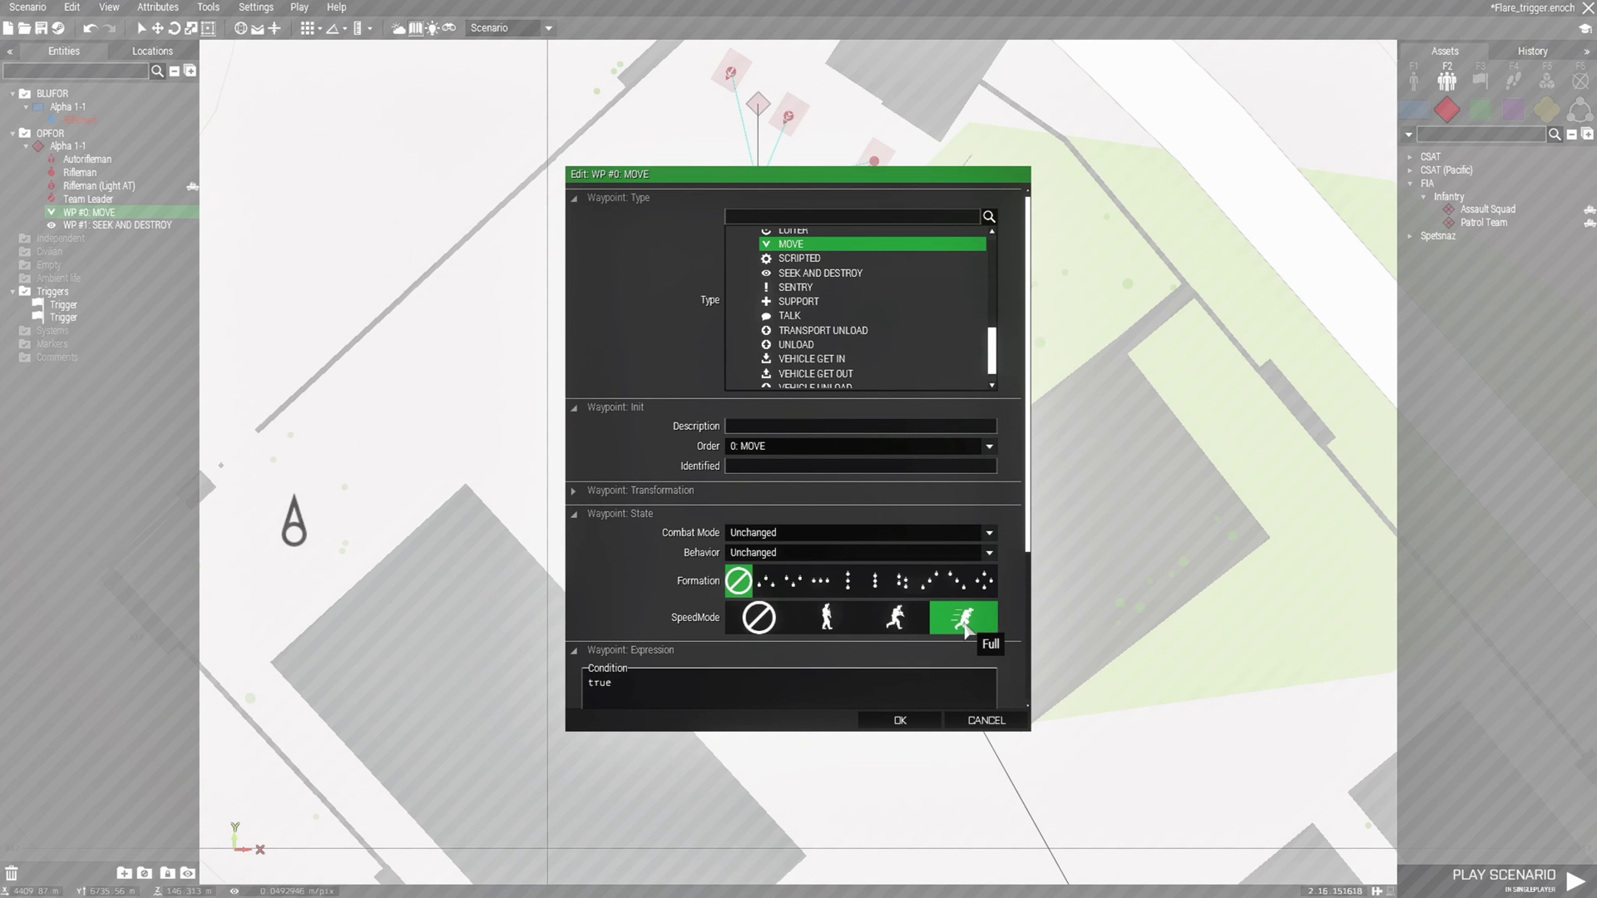
left_click(911, 718)
Move the Seek and Destroy waypoint back to the yard southwest of the first waypoint and change its type to Move
right_click_drag(874, 744, 653, 335)
scroll(732, 456, "down", 3)
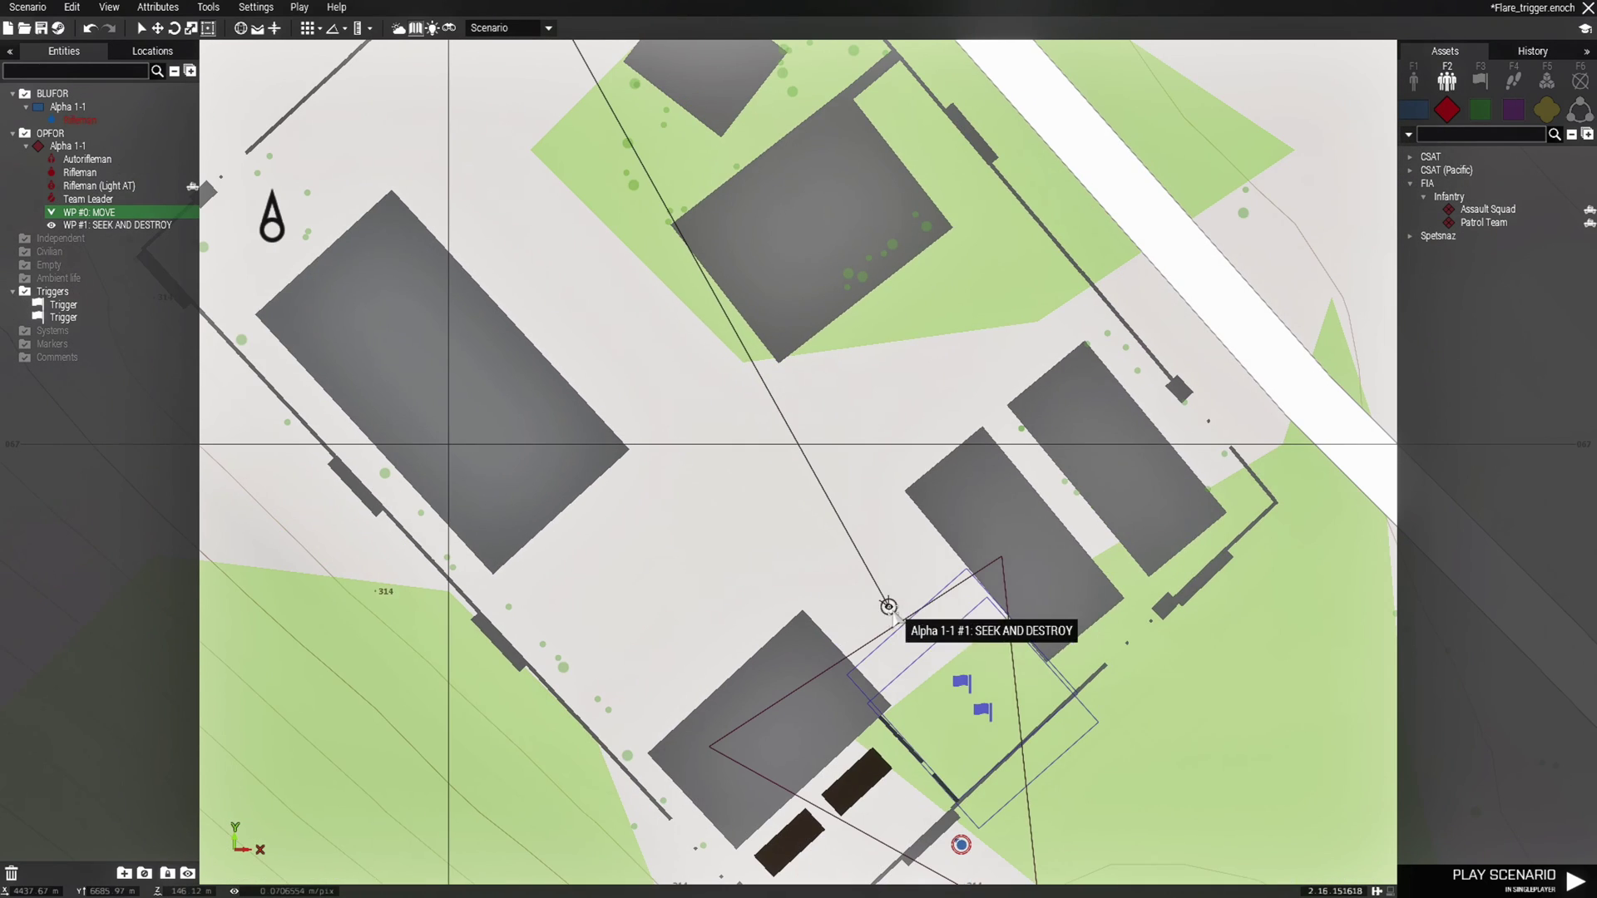
left_click_drag(890, 609, 612, 297)
right_click_drag(590, 247, 676, 606)
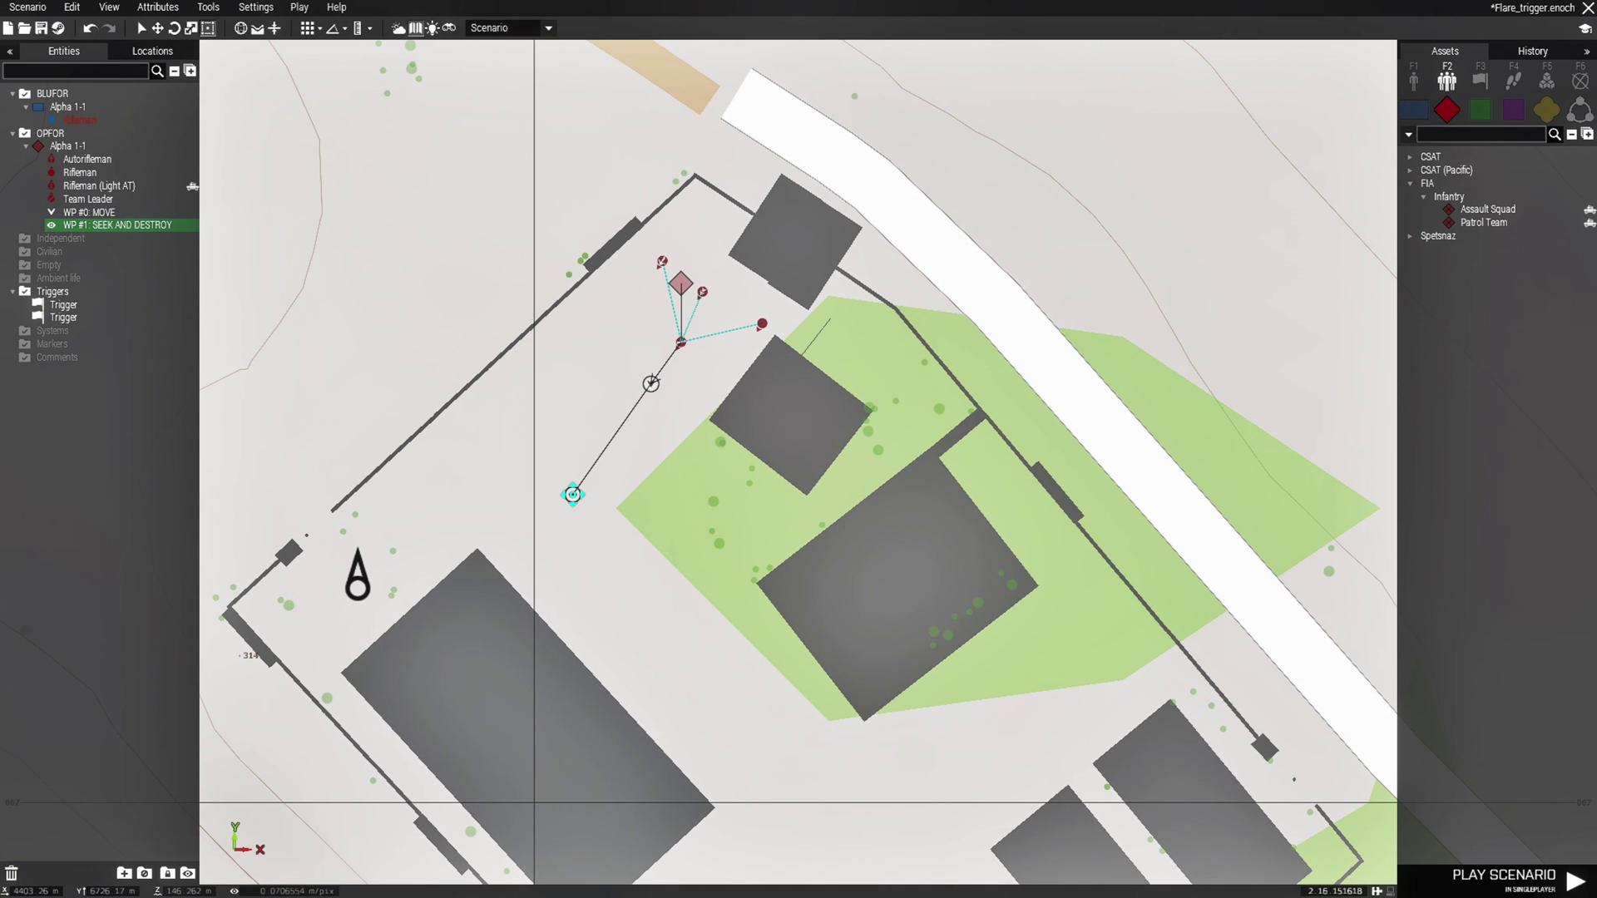
double_click(565, 506)
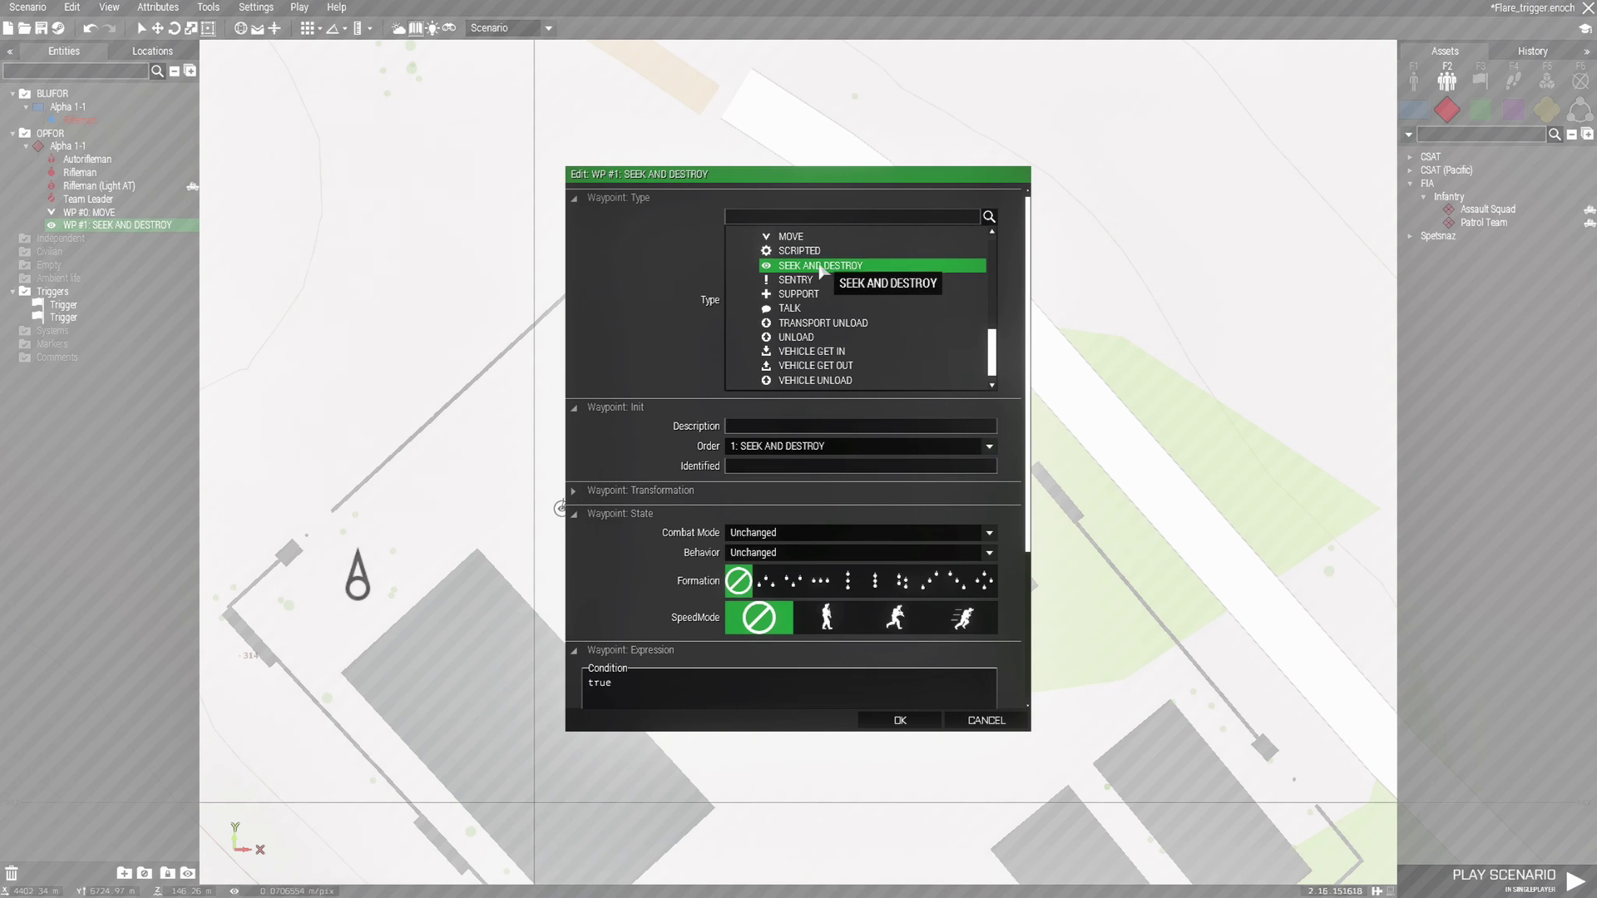
left_click(801, 239)
key("Return")
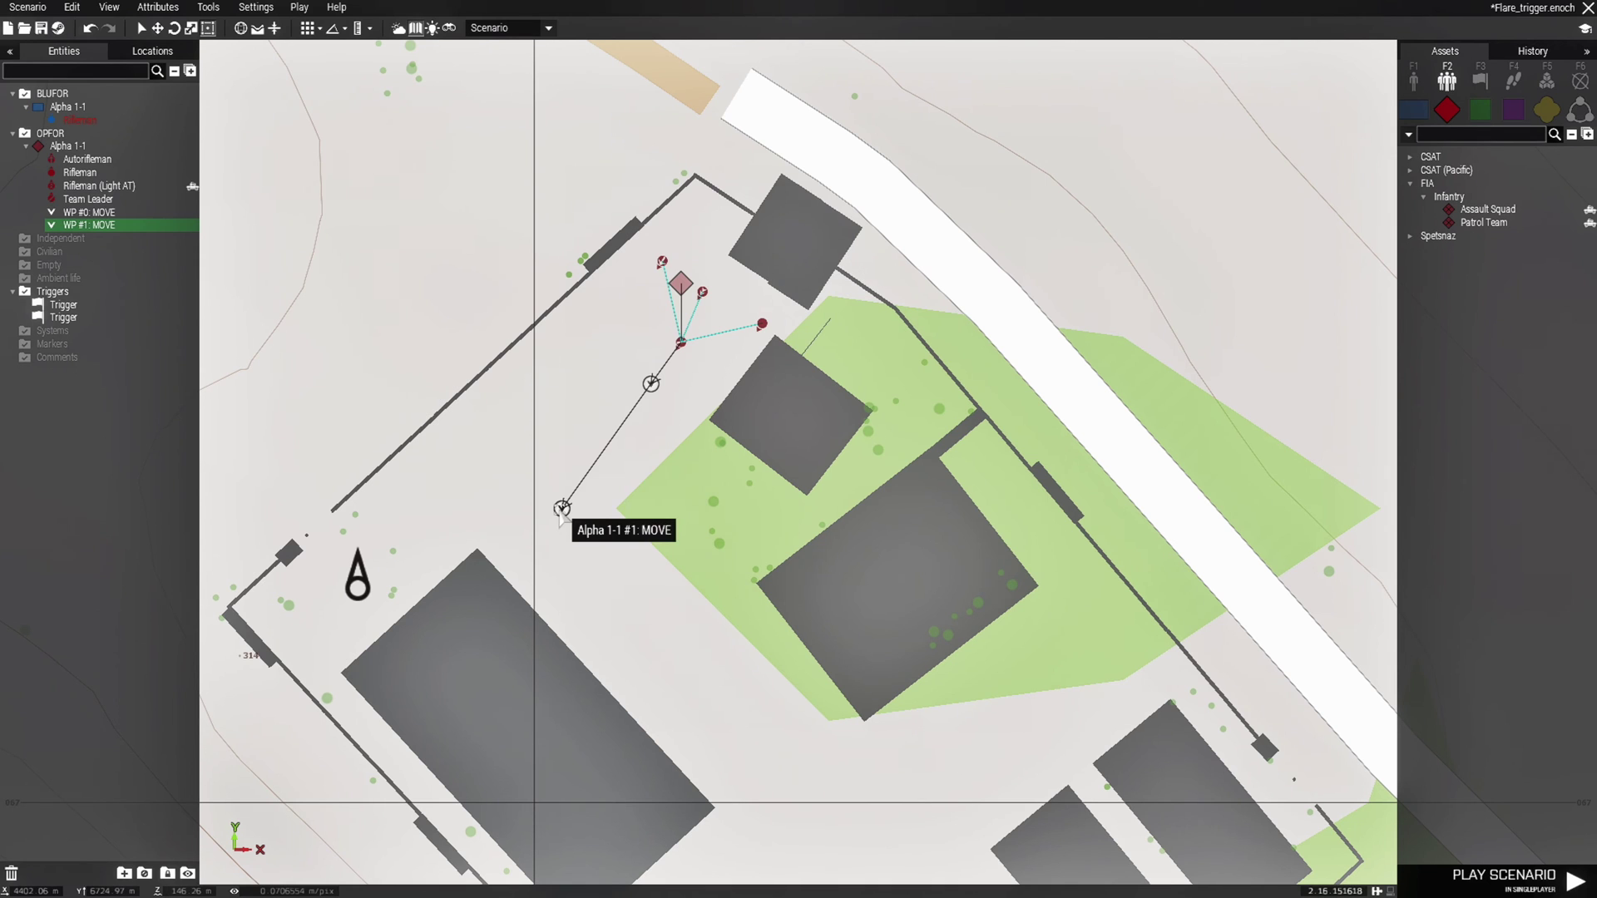
Add a third waypoint just northwest of the triggers and set its type to Seek and Destroy
right_click_drag(687, 704, 525, 263)
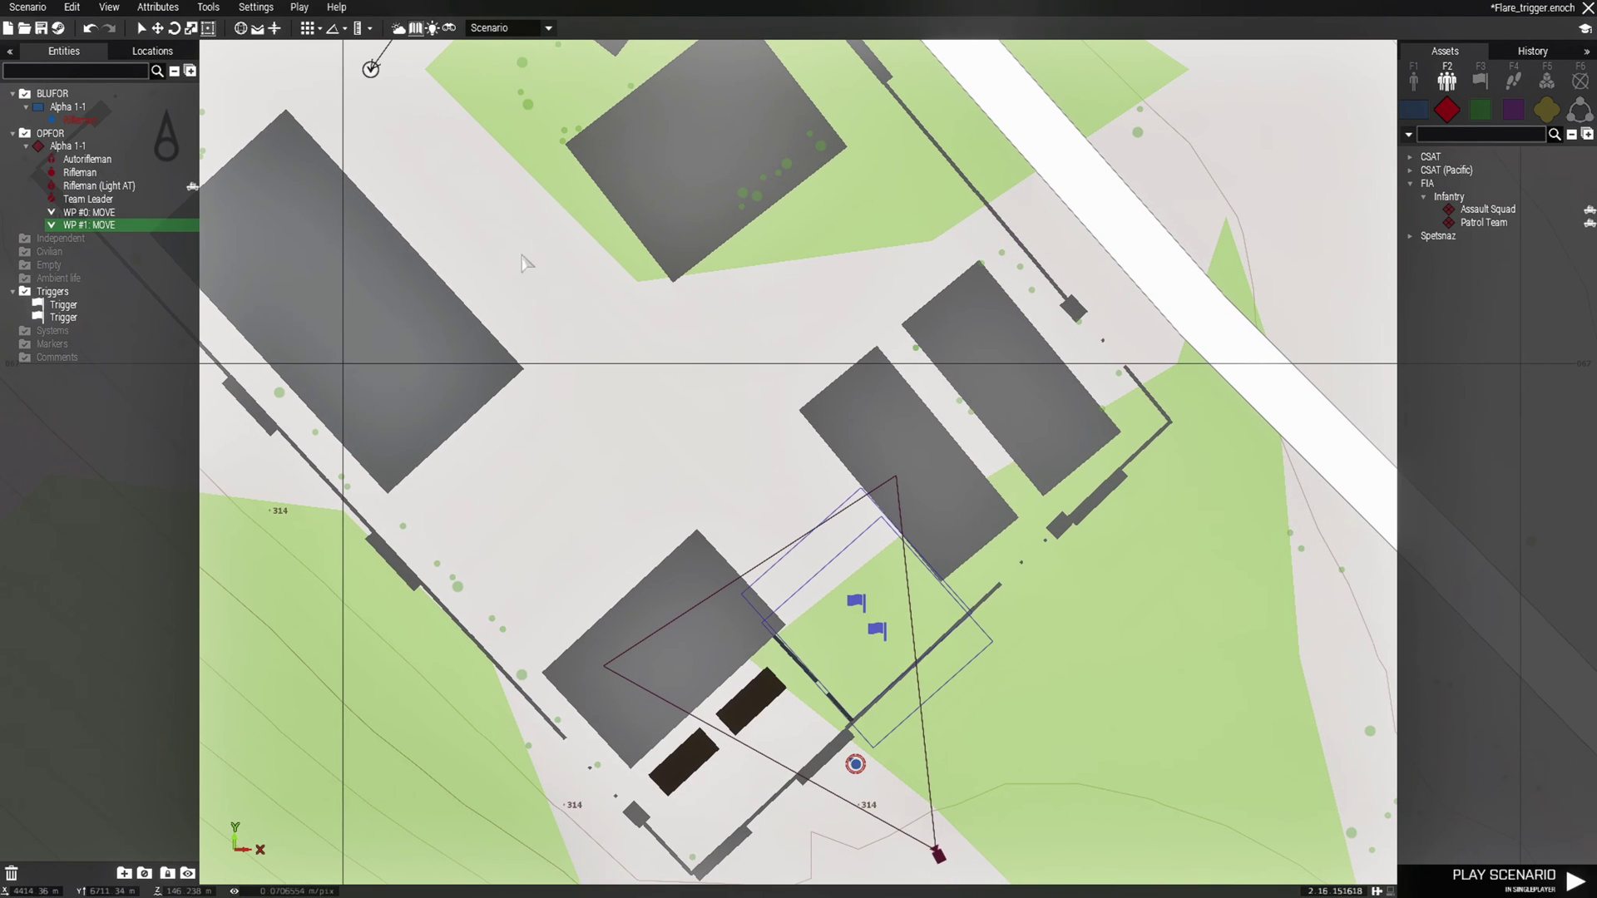
right_click(781, 520, "shift")
double_click(781, 521)
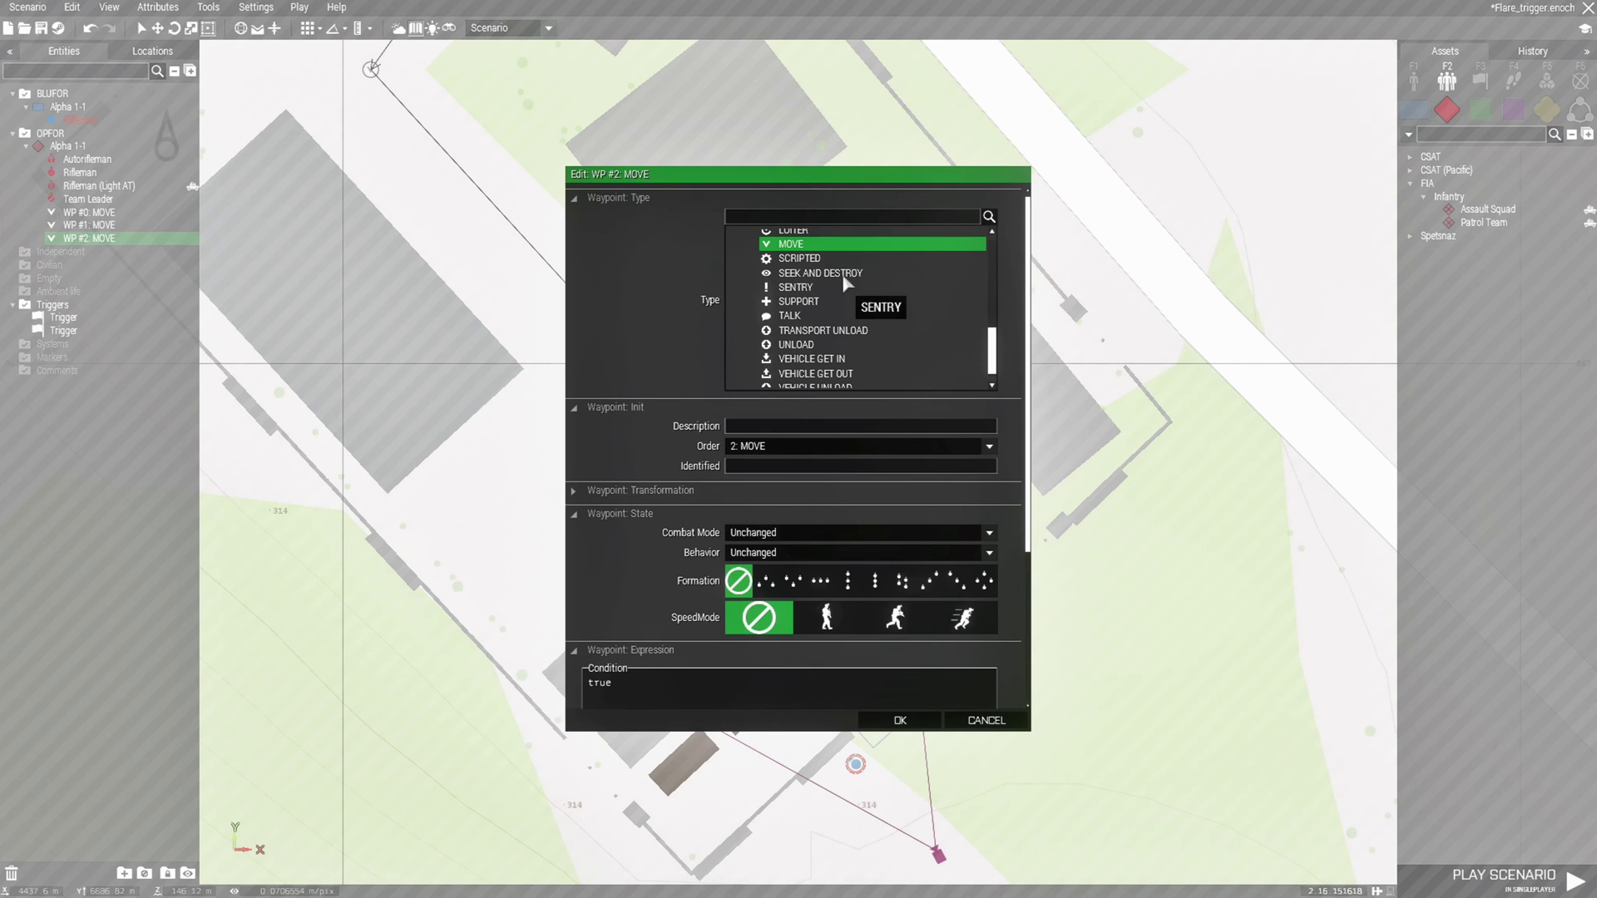
left_click(898, 720)
Connect the northwestern trigger to the patrol team's first Move waypoint using Set Waypoint Activation
right_click_drag(568, 291, 527, 185)
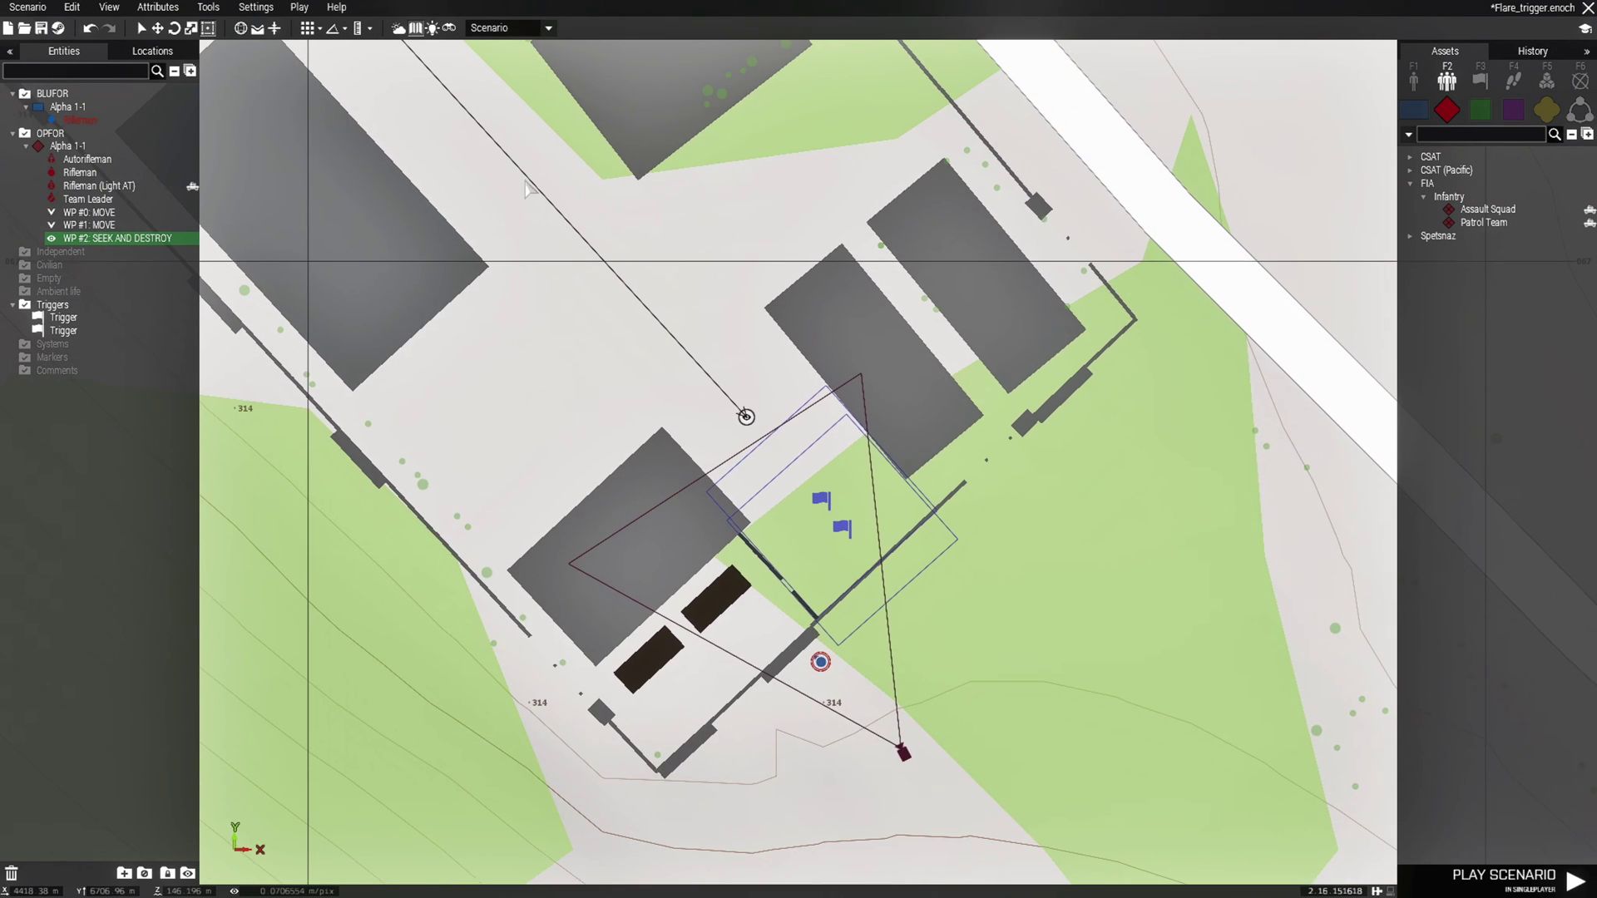
scroll(786, 491, "up", 1)
scroll(800, 497, "up", 1)
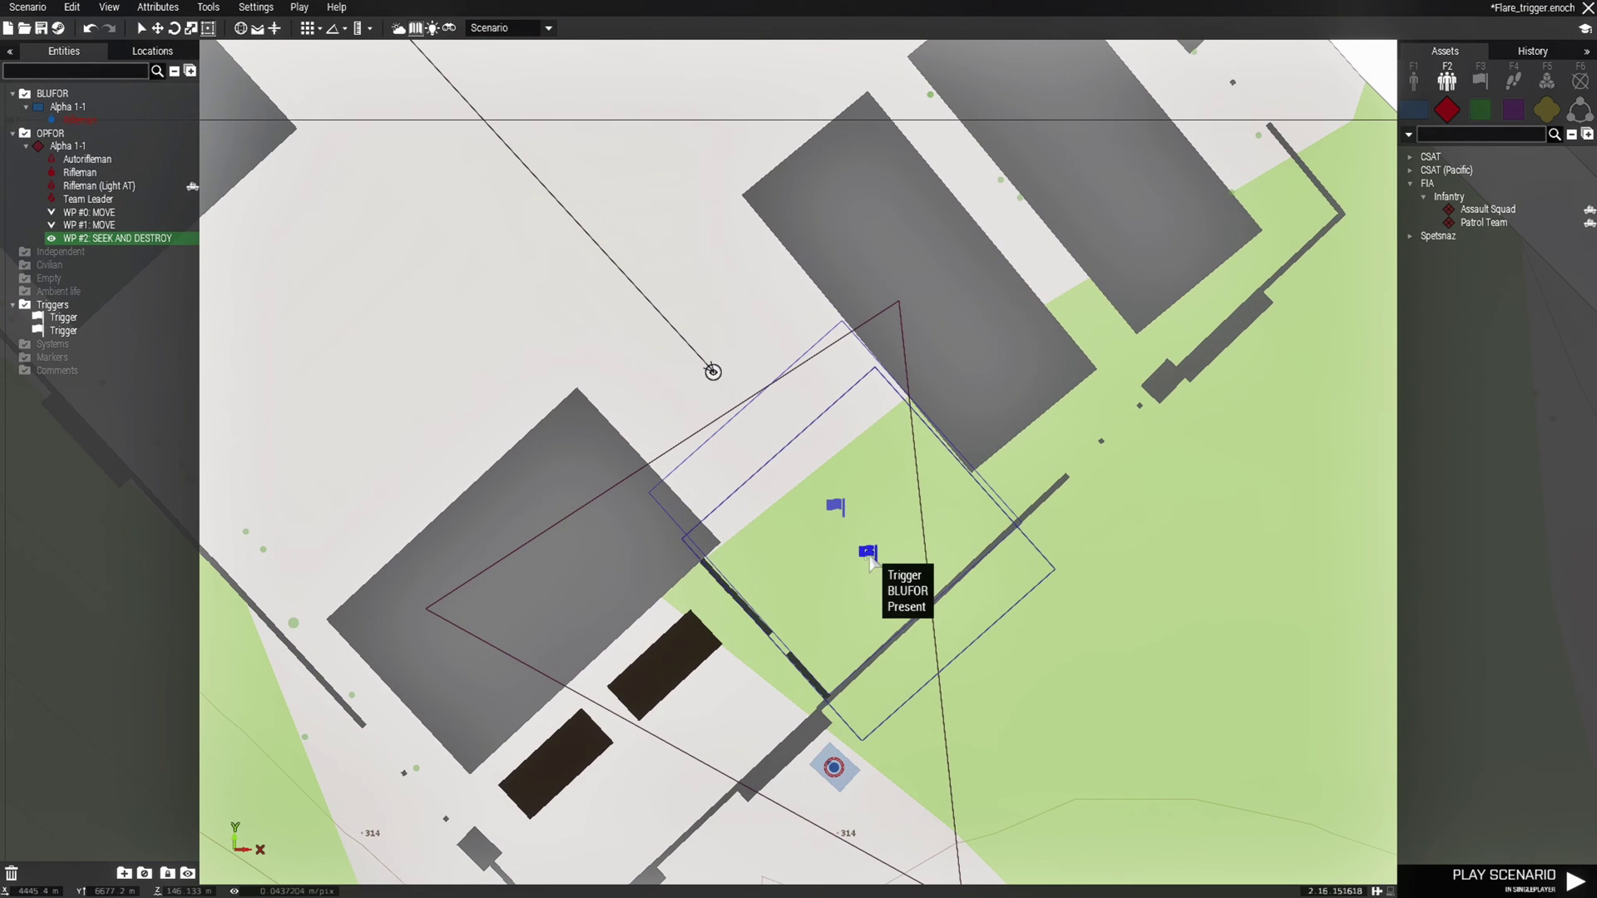
left_click(870, 559)
left_click(840, 506)
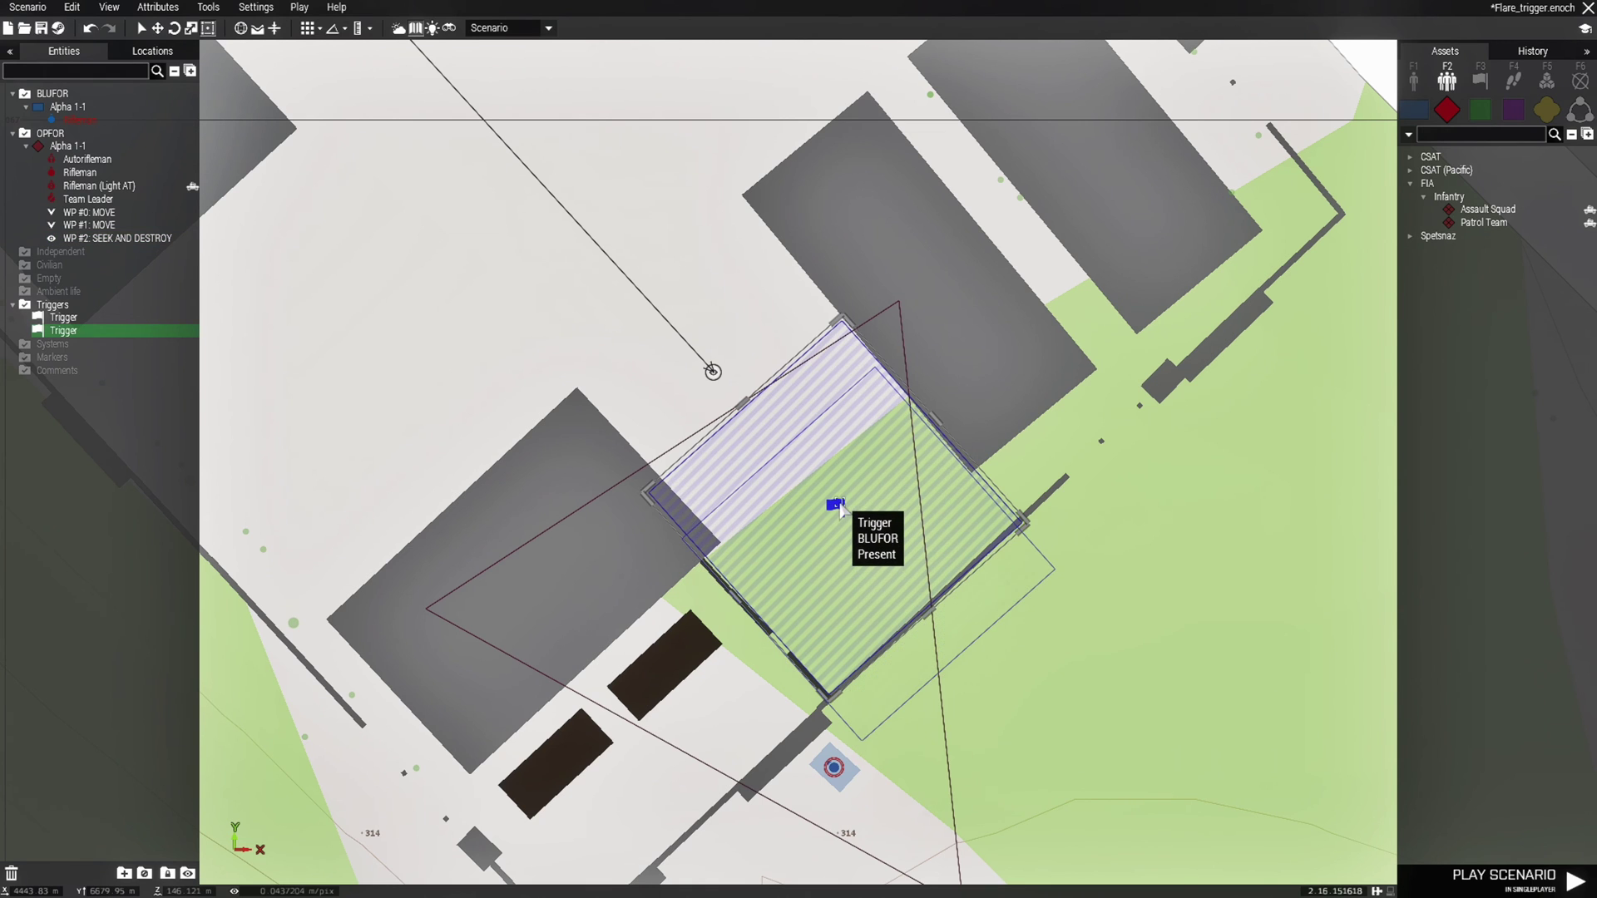
right_click(834, 508)
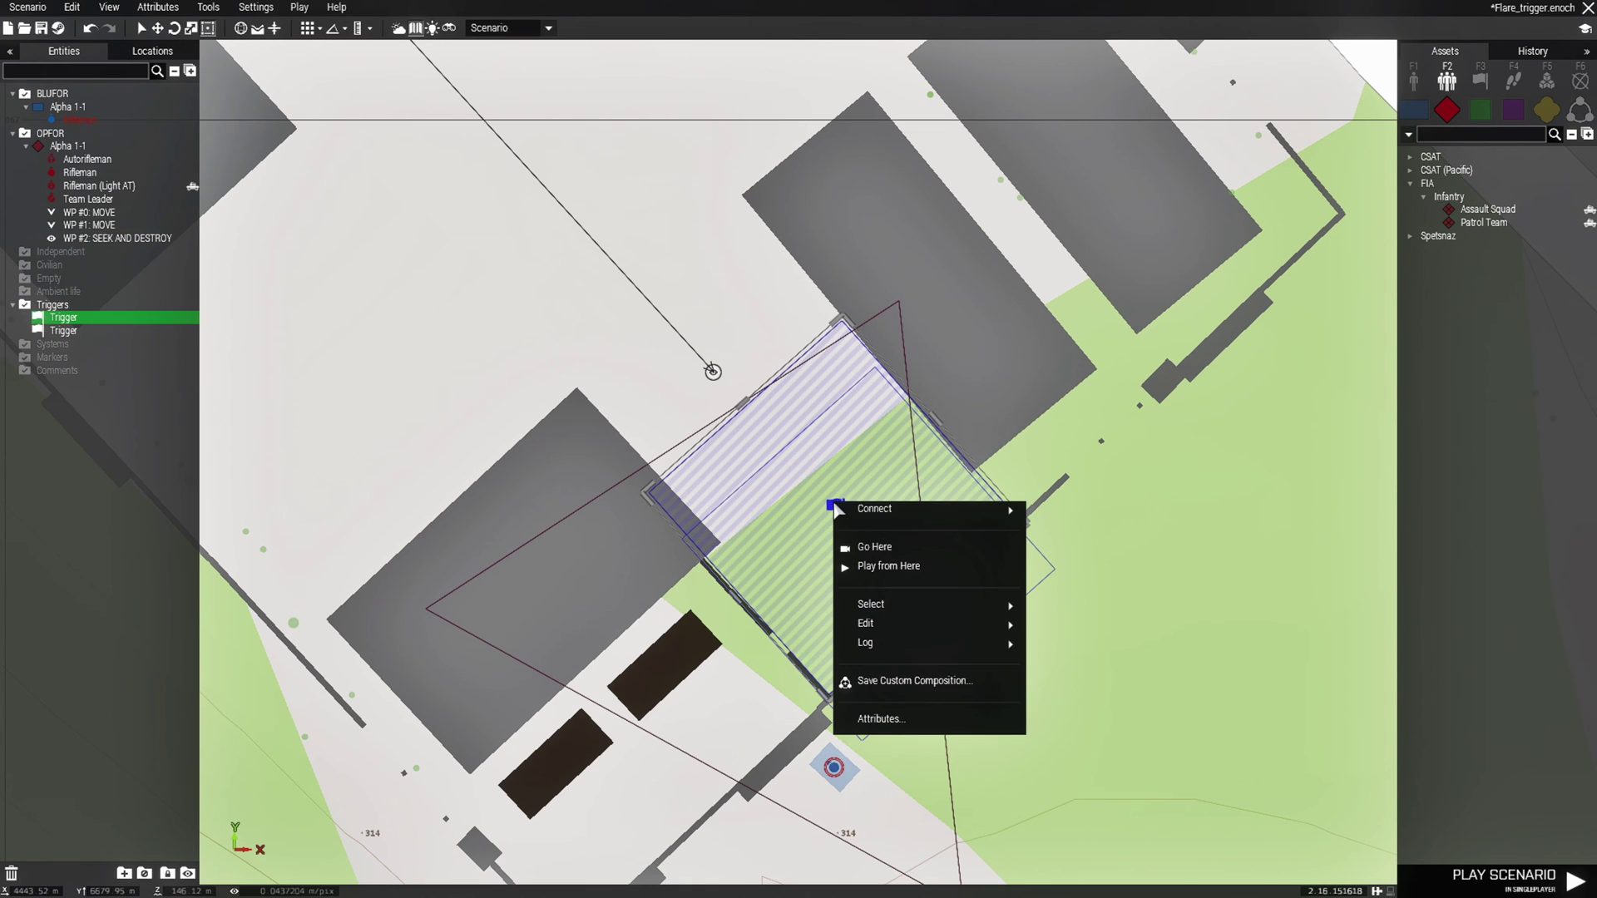
mouse_move(925, 514)
left_click(1074, 531)
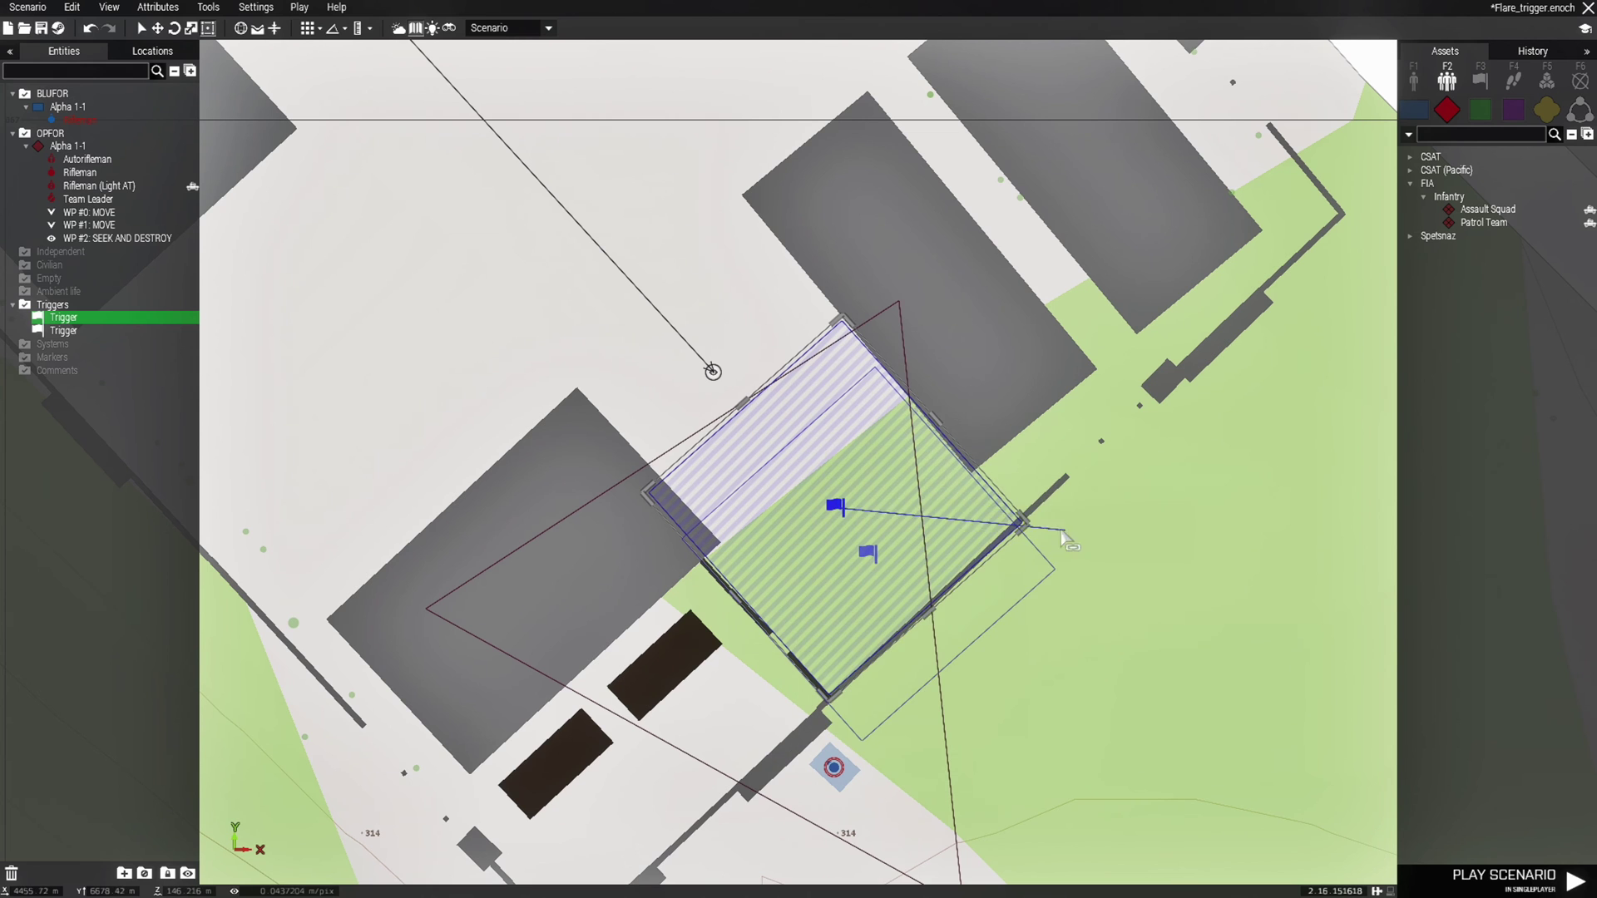
right_click_drag(705, 281, 936, 775)
scroll(667, 369, "down", 1)
right_click_drag(588, 258, 760, 775)
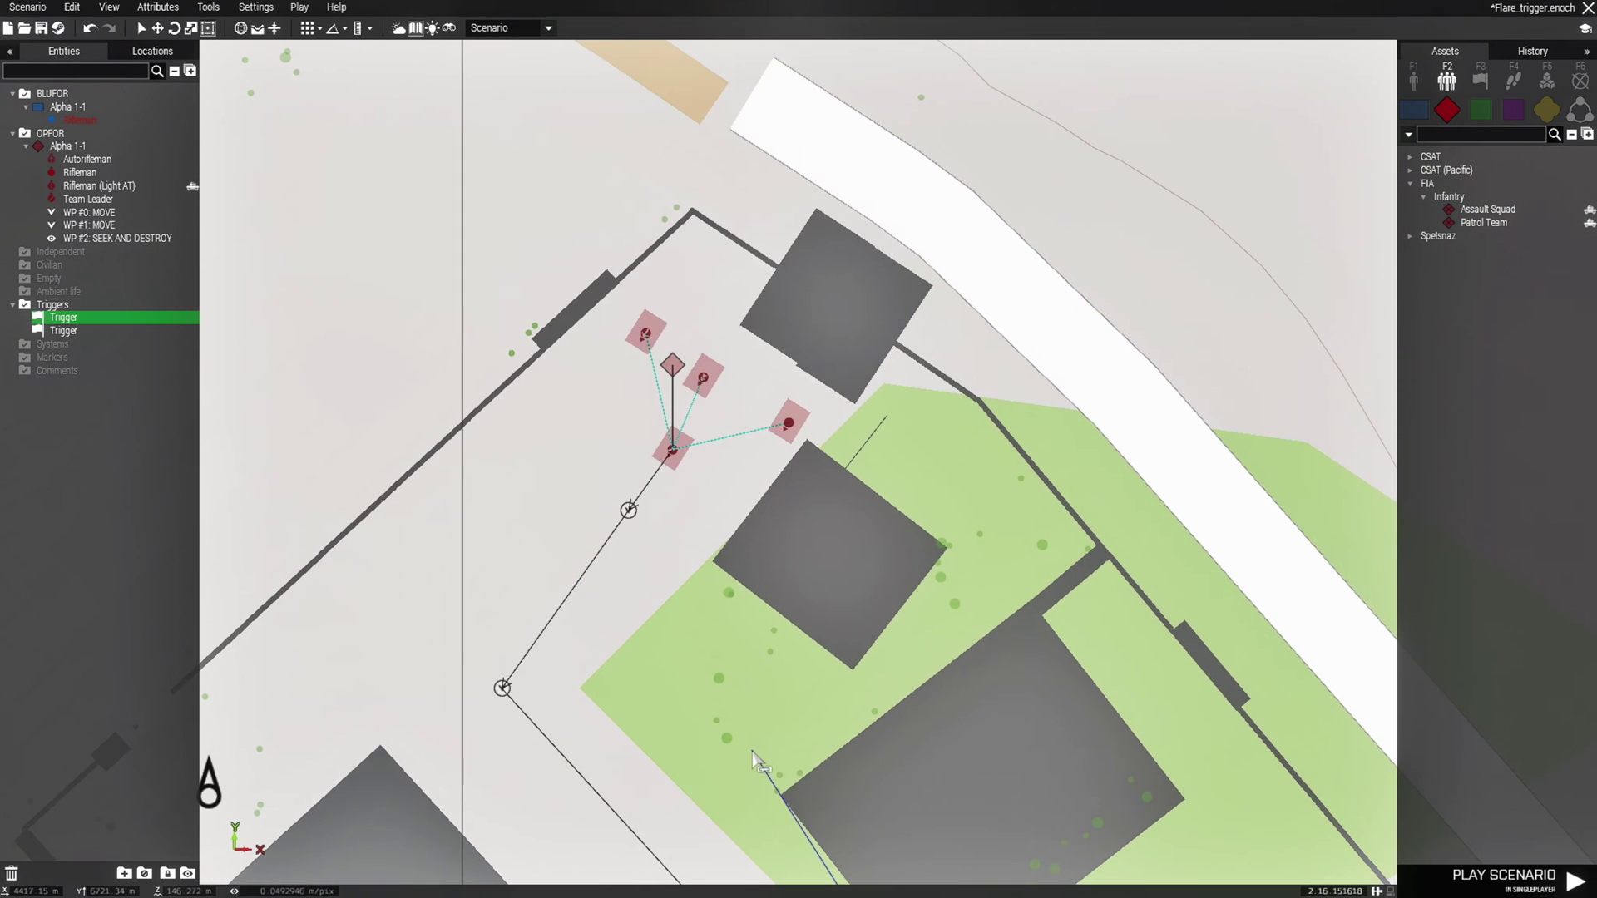
scroll(640, 568, "up", 4)
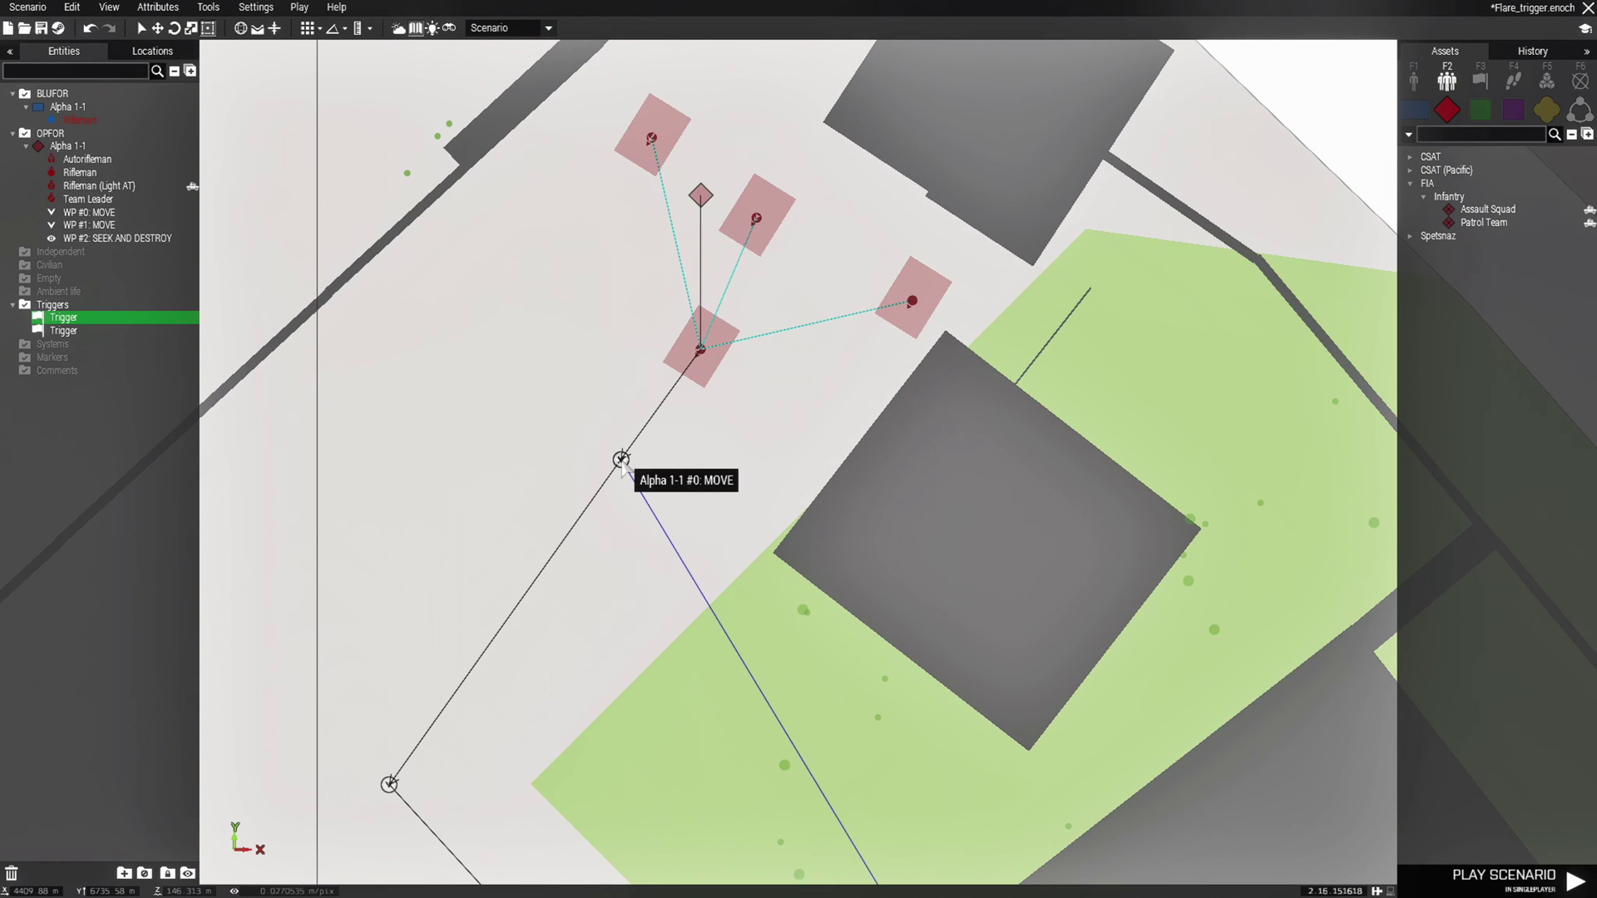
Examine the activation link between the trigger and the first waypoint, and the patrol team's waypoint route through the compound
right_click_drag(756, 588, 565, 185)
scroll(642, 425, "down", 3)
right_click_drag(812, 757, 559, 182)
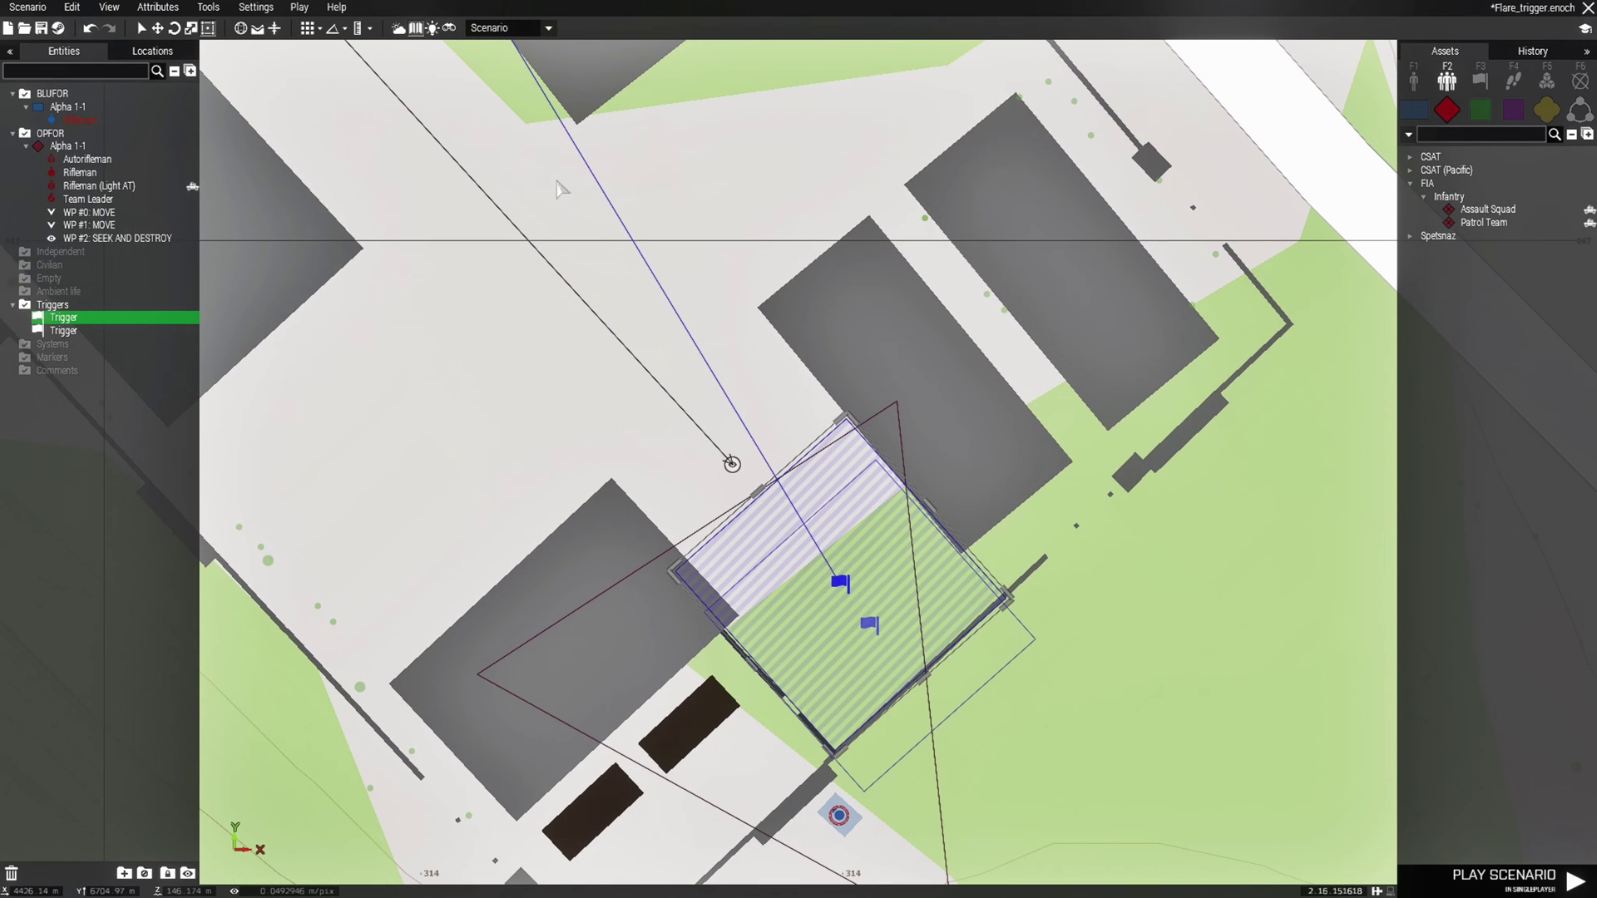
right_click_drag(819, 831, 796, 695)
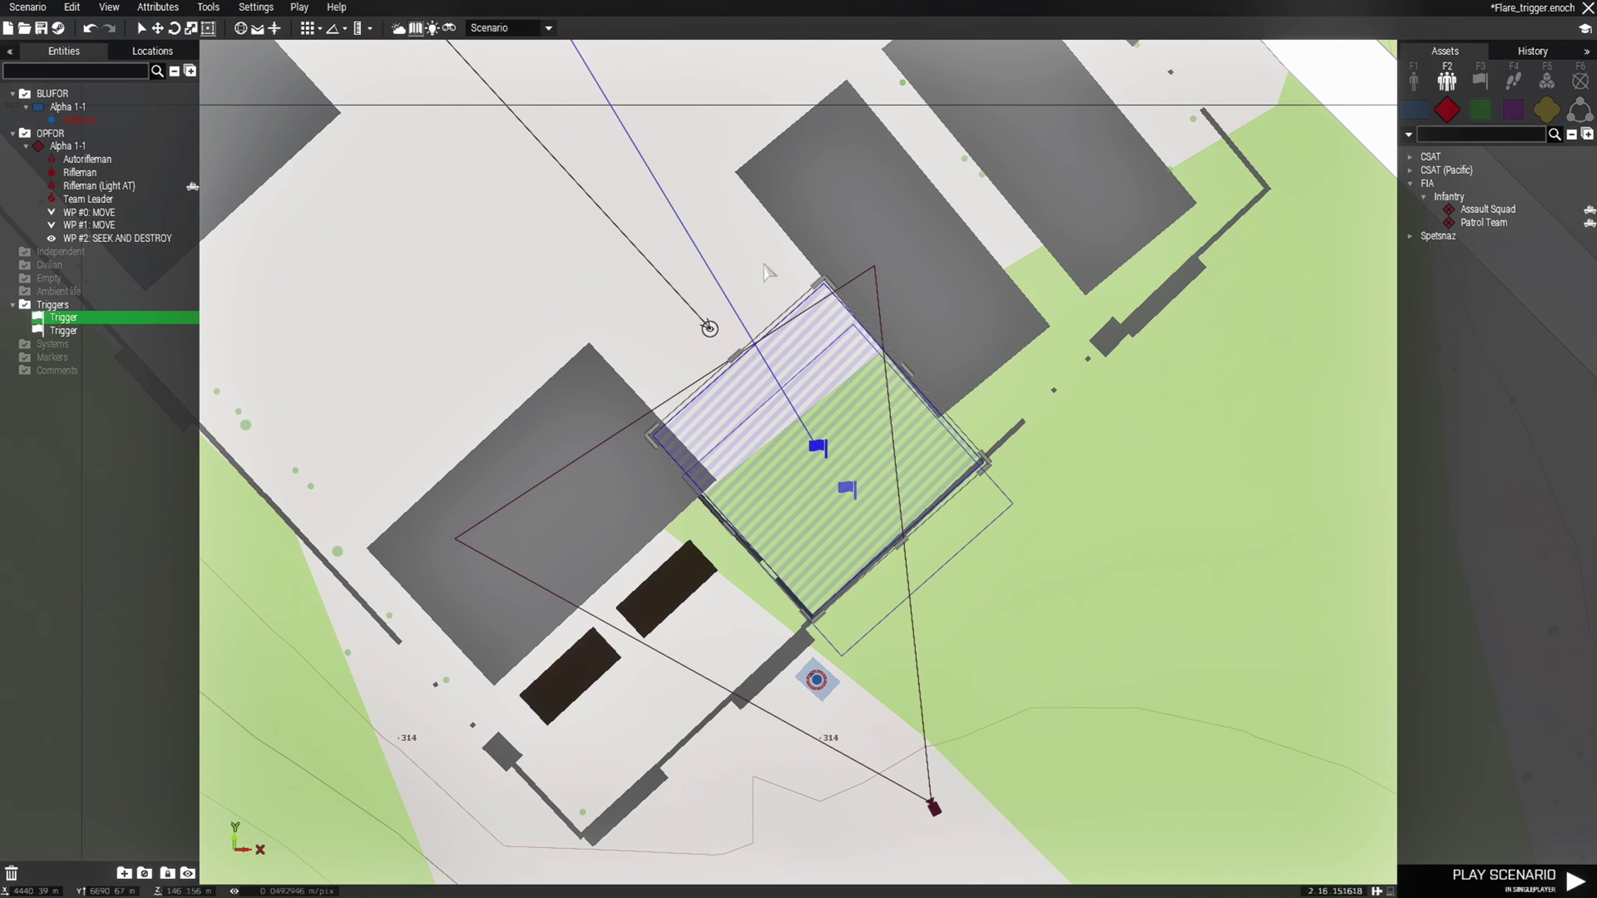
right_click_drag(679, 171, 841, 591)
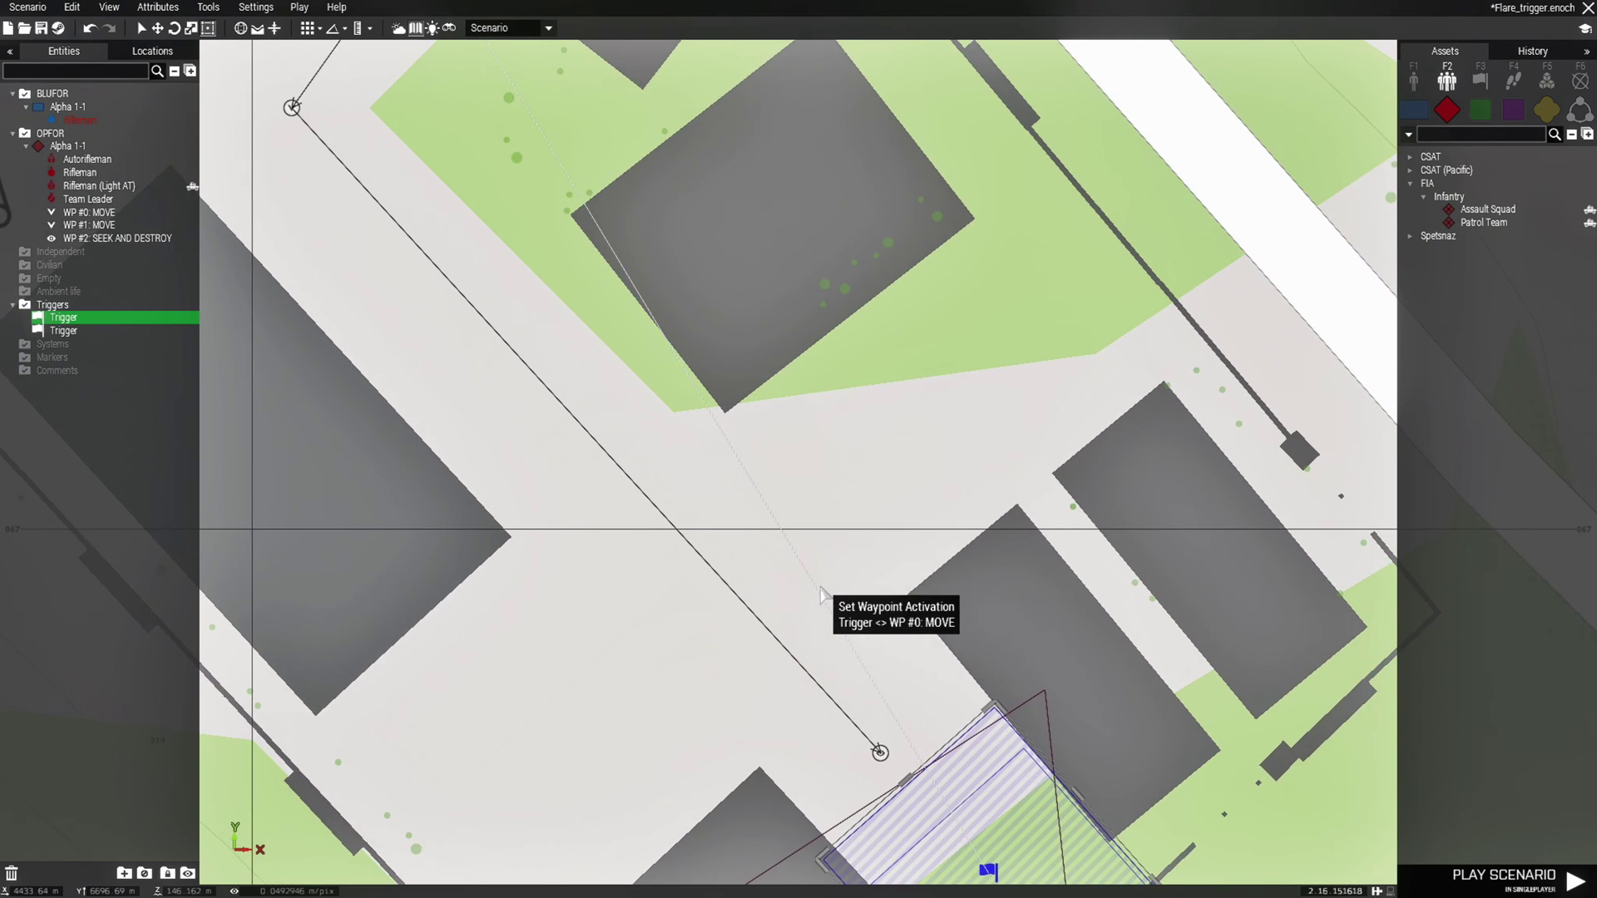
scroll(826, 588, "down", 1)
right_click_drag(692, 373, 733, 556)
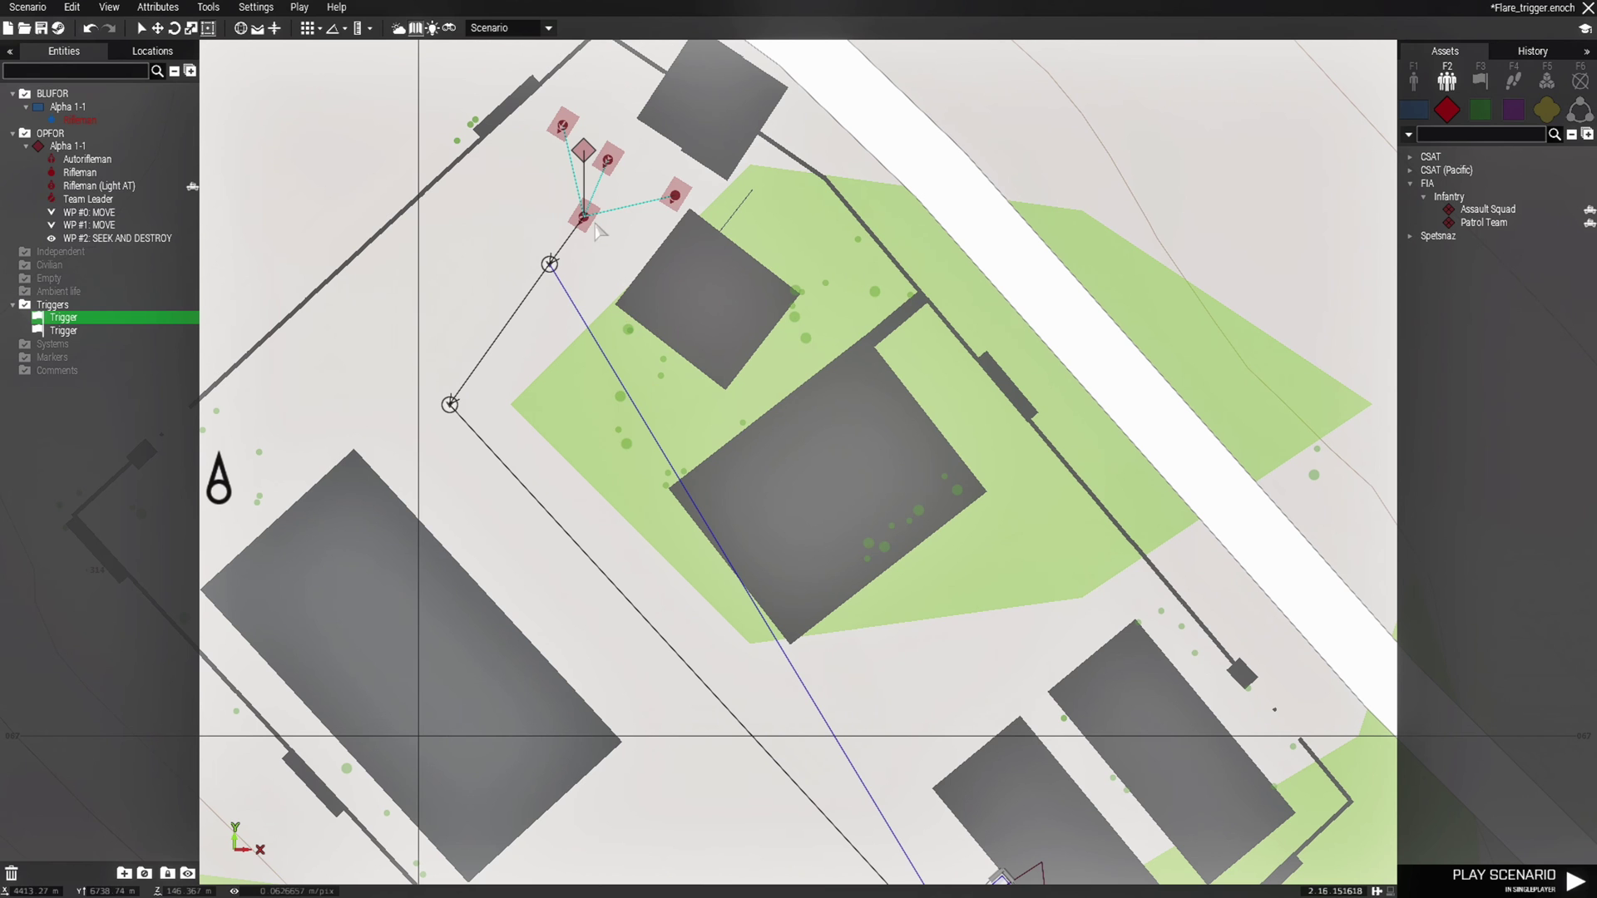
scroll(546, 237, "up", 3)
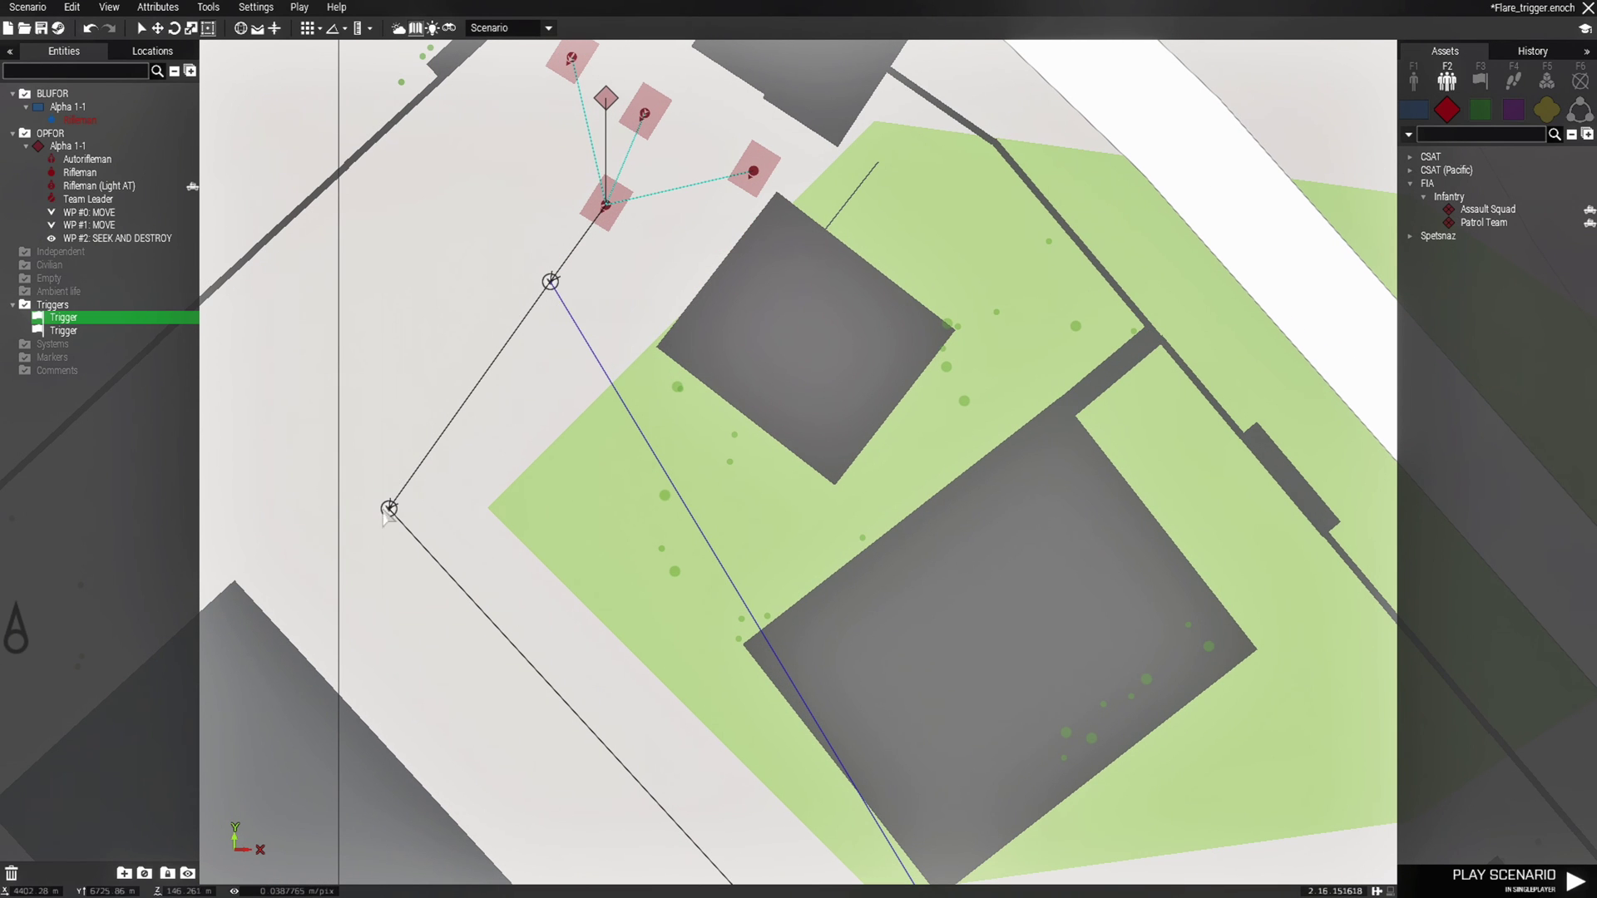
Move the southeastern trigger onto the centre of the northwestern trigger in the compound and save the scenario
right_click_drag(533, 599, 329, 64)
right_click_drag(782, 746, 539, 235)
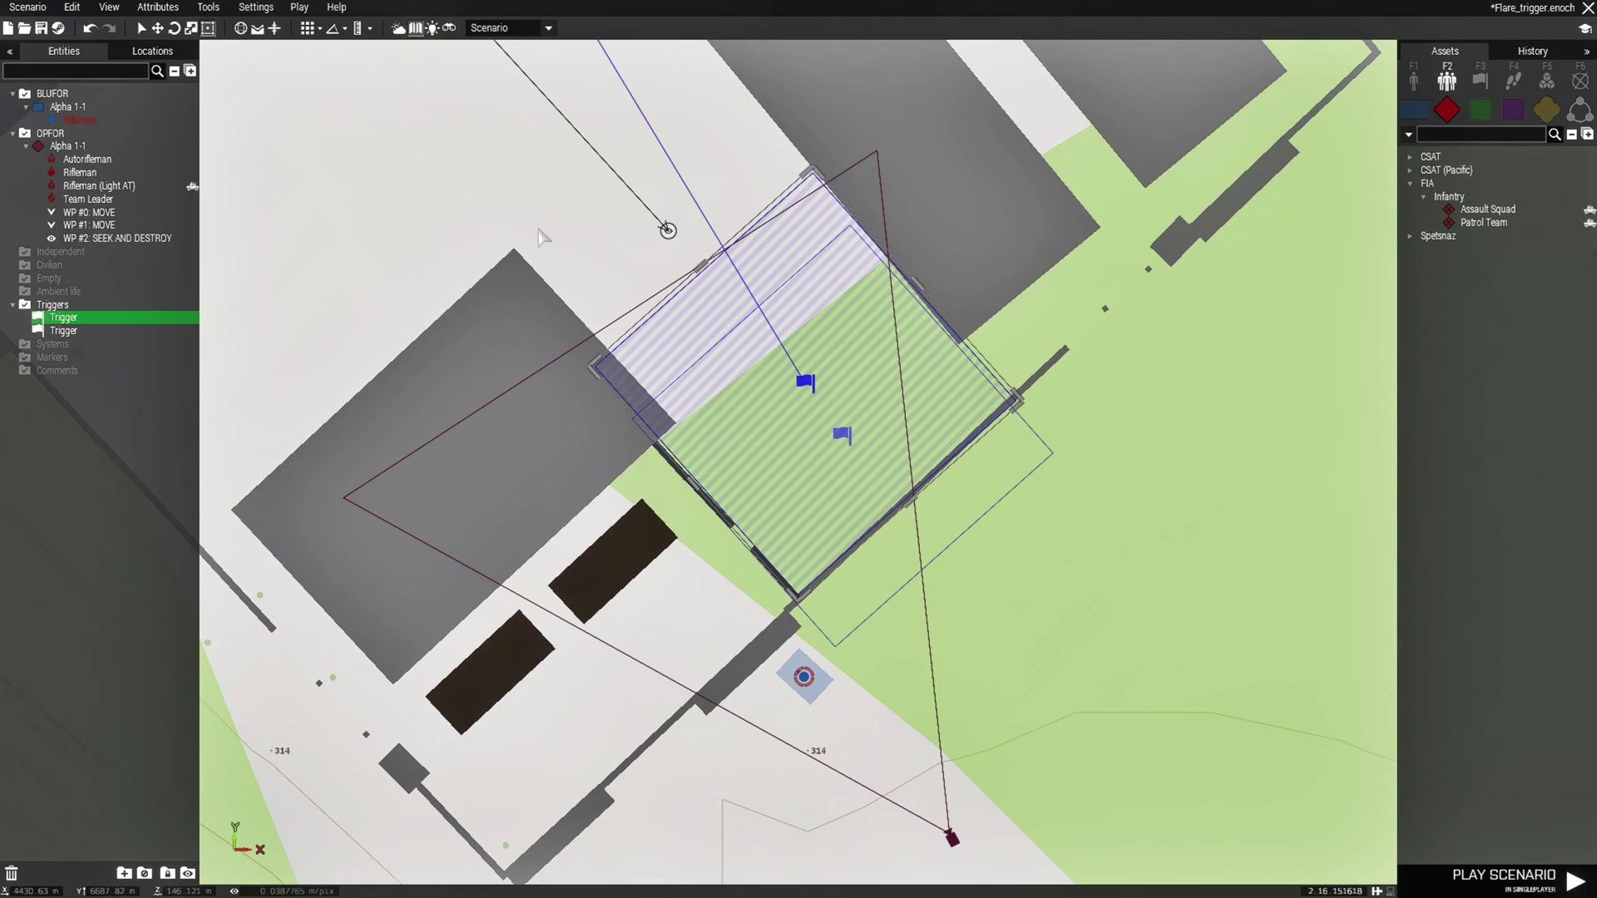
scroll(843, 428, "up", 4)
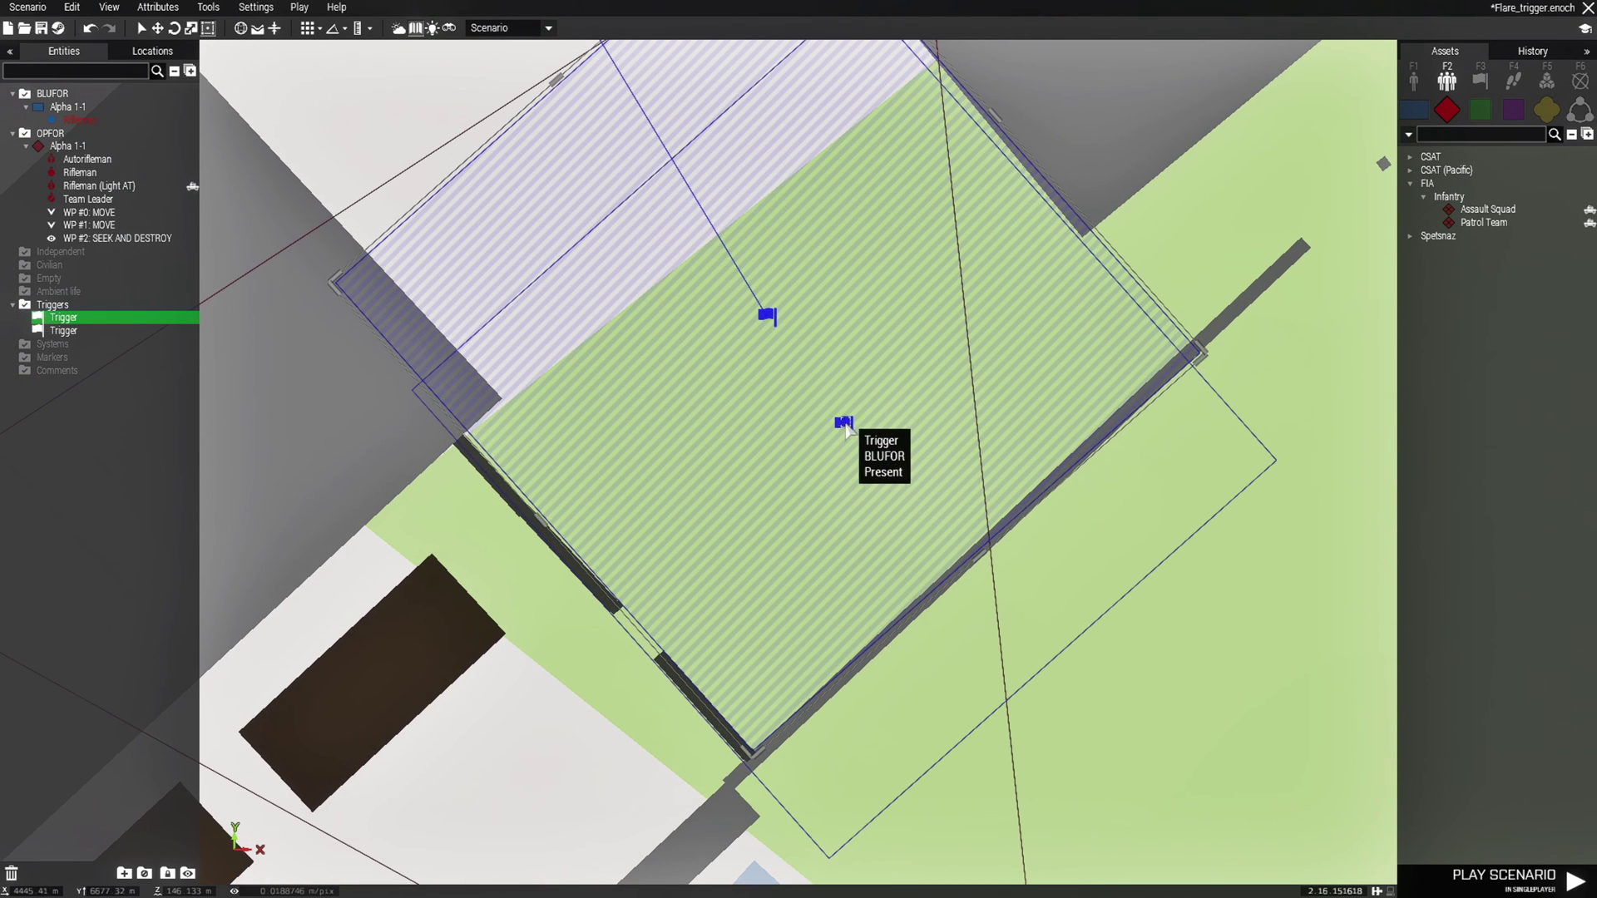
left_click_drag(845, 427, 768, 319)
scroll(707, 333, "down", 4)
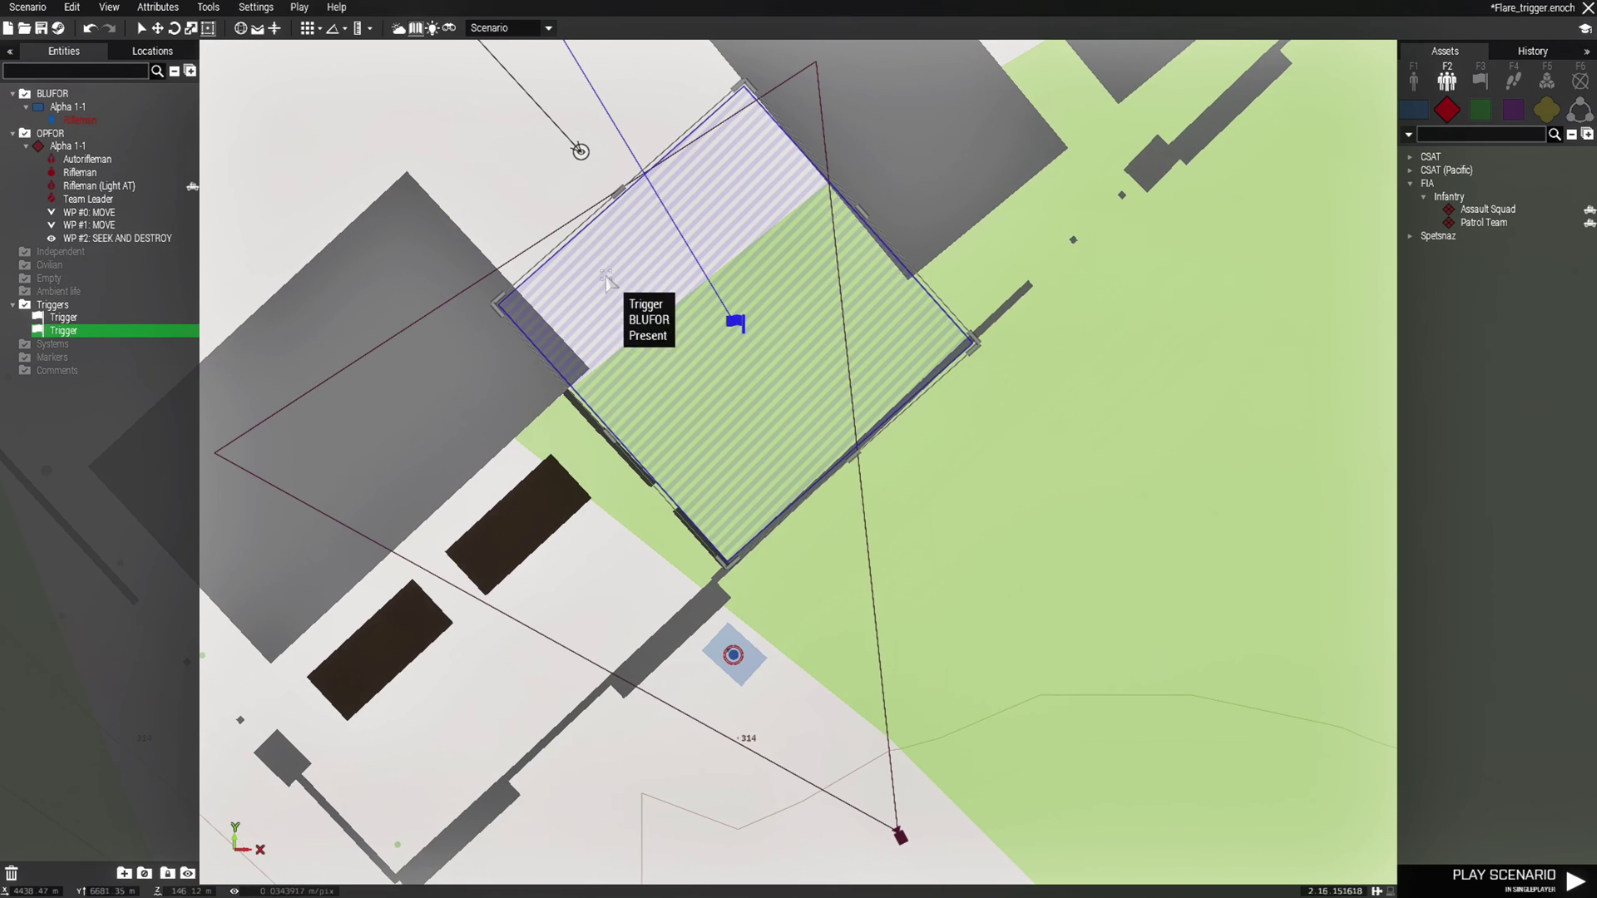
left_click(42, 29)
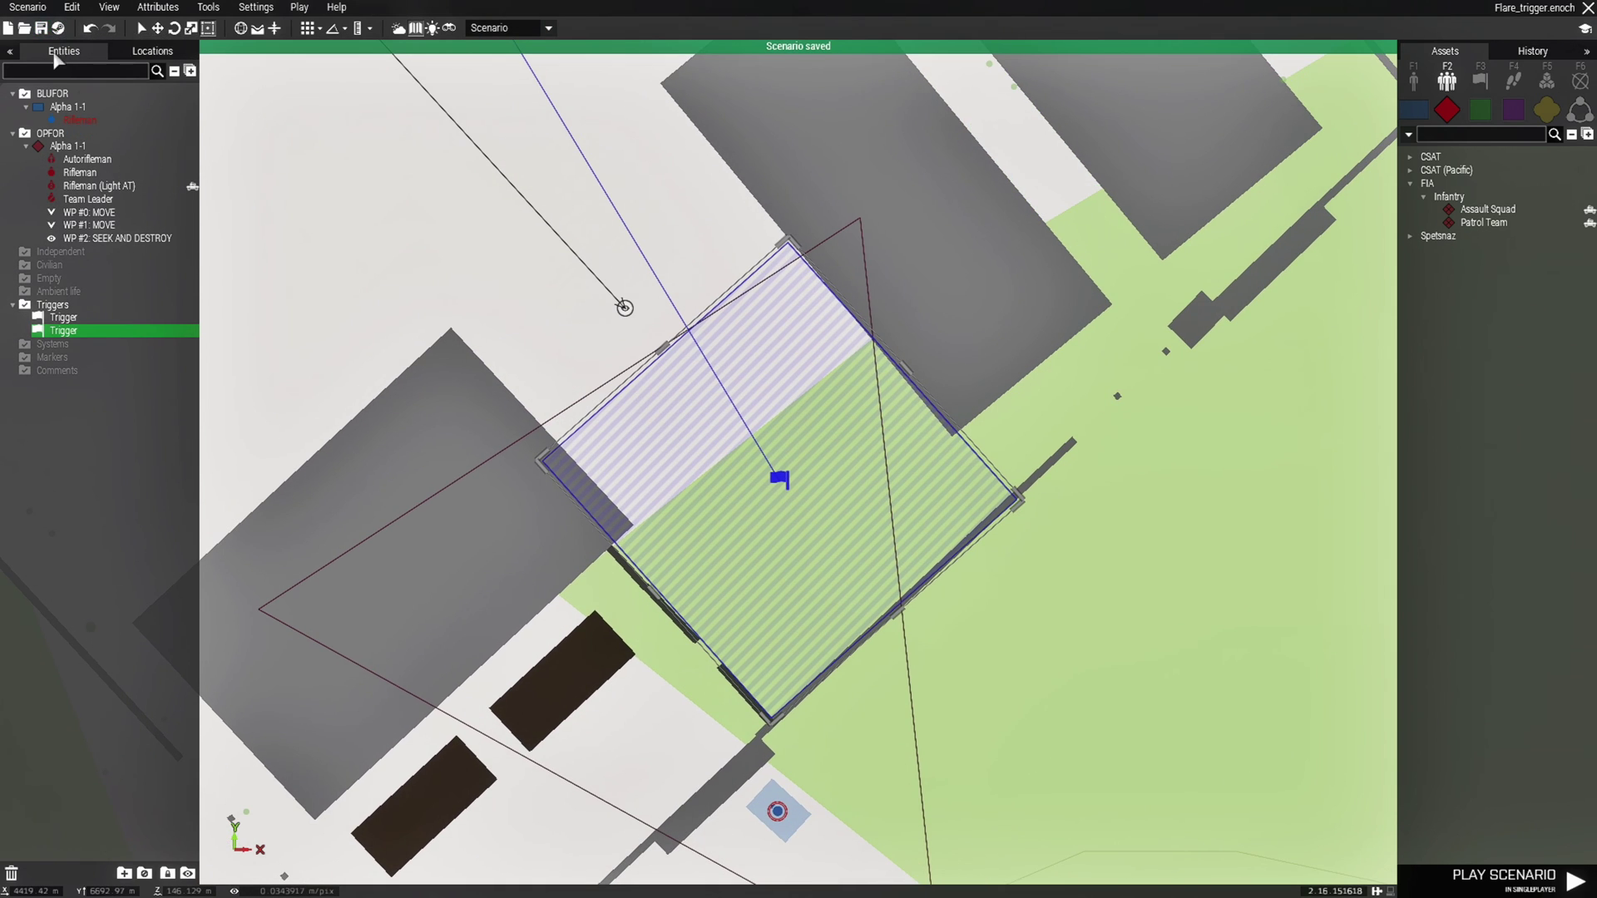
Play the scenario in singleplayer and walk the player through the trigger area into the compound's yard
left_click(1425, 888)
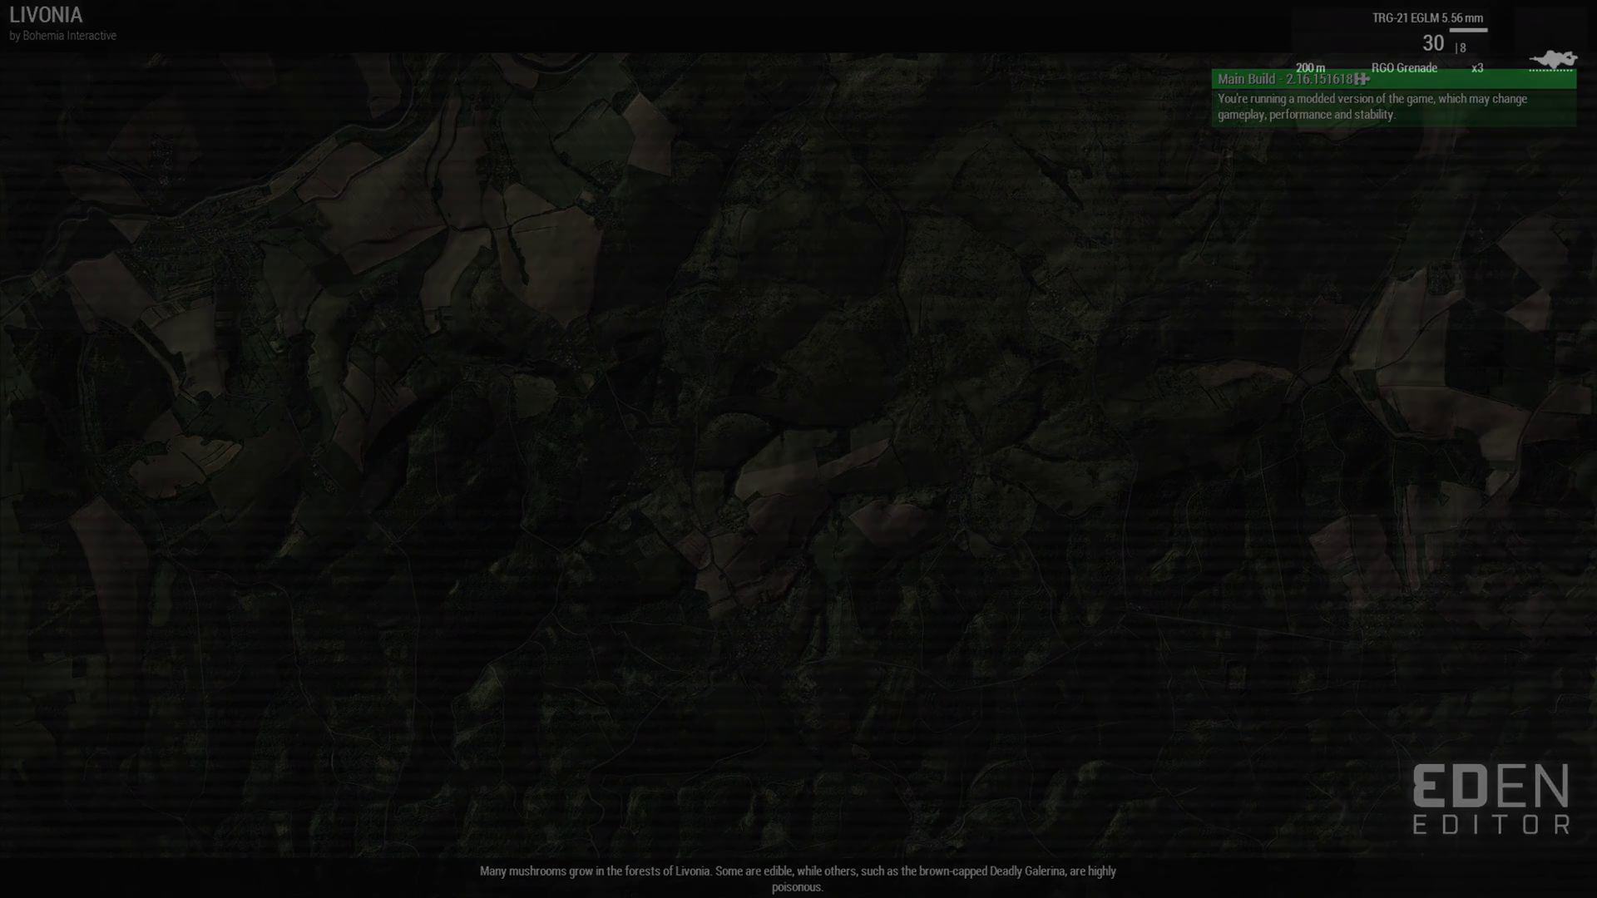
key("w")
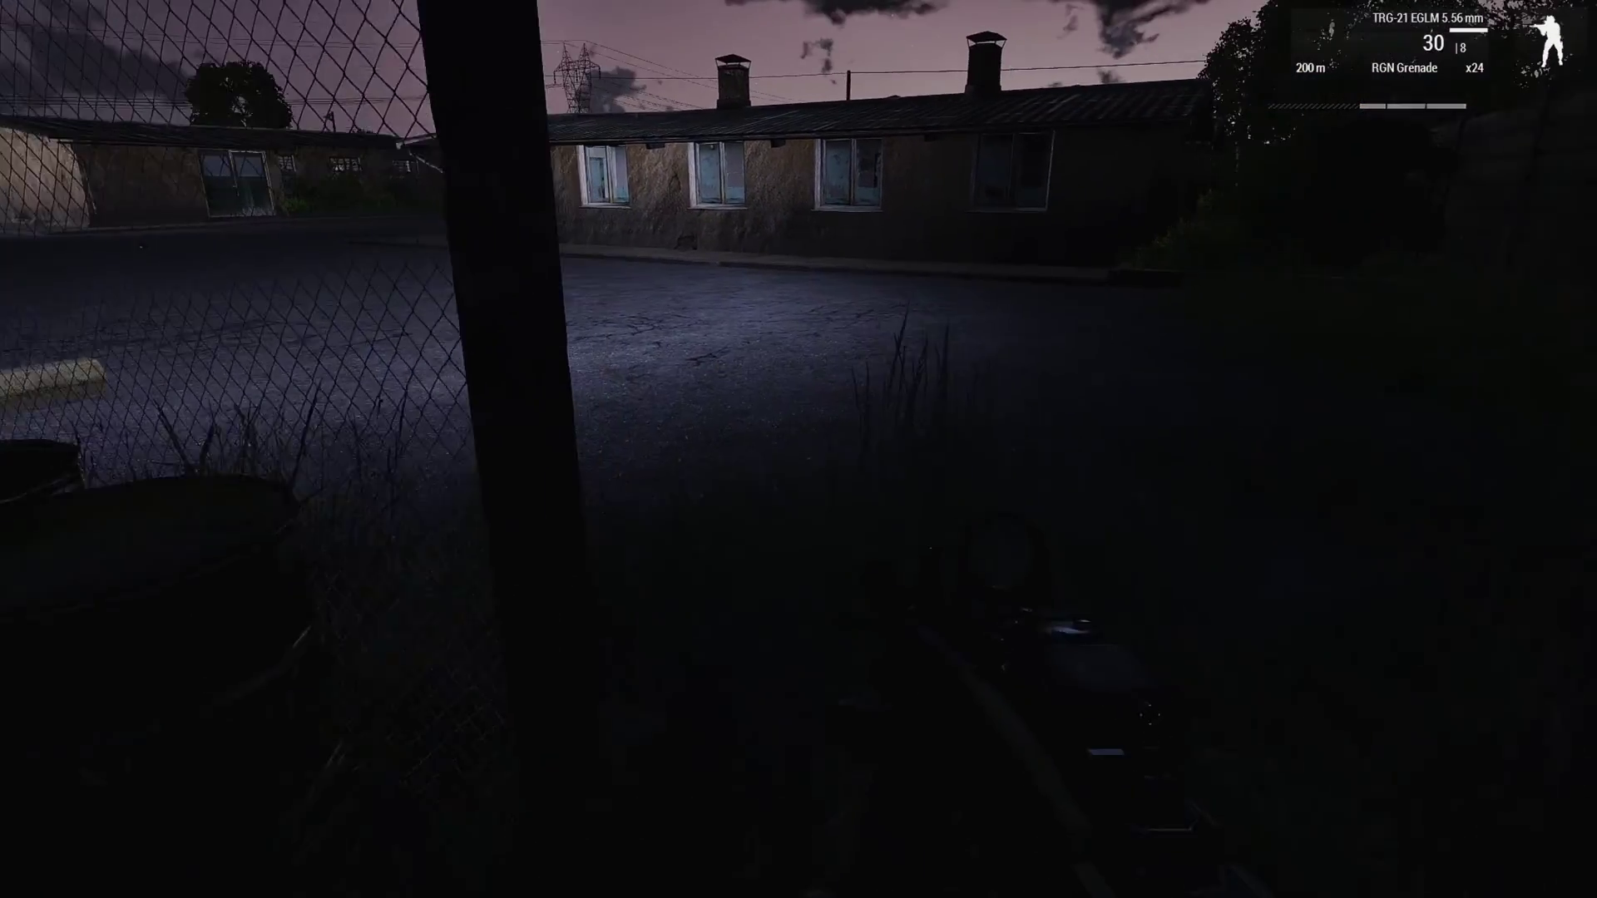
key("w")
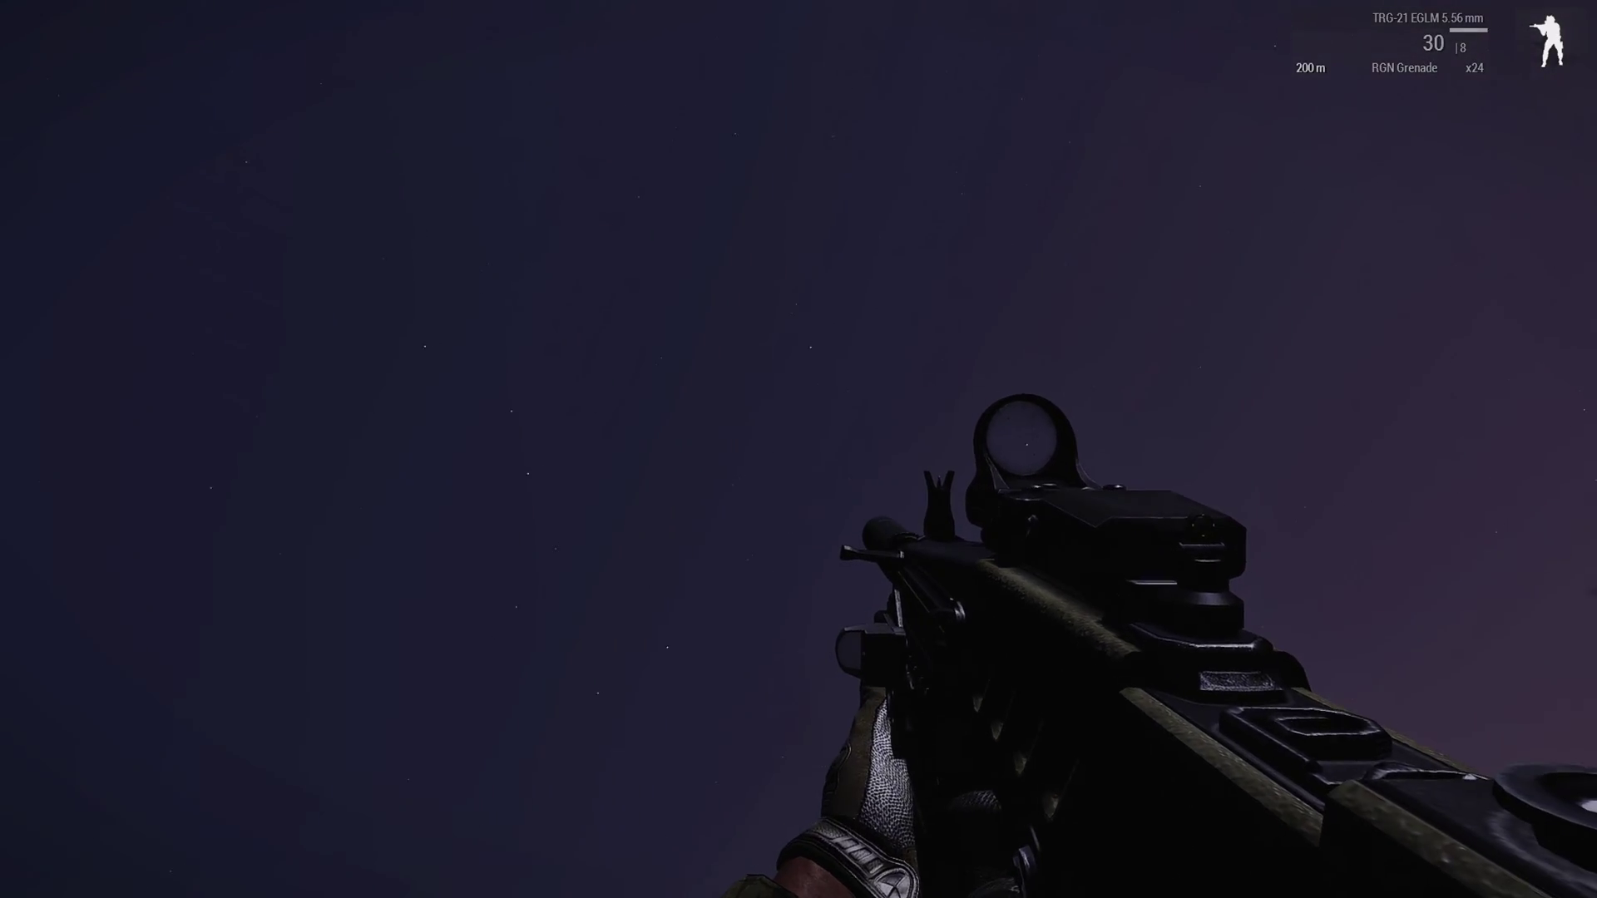
key("w")
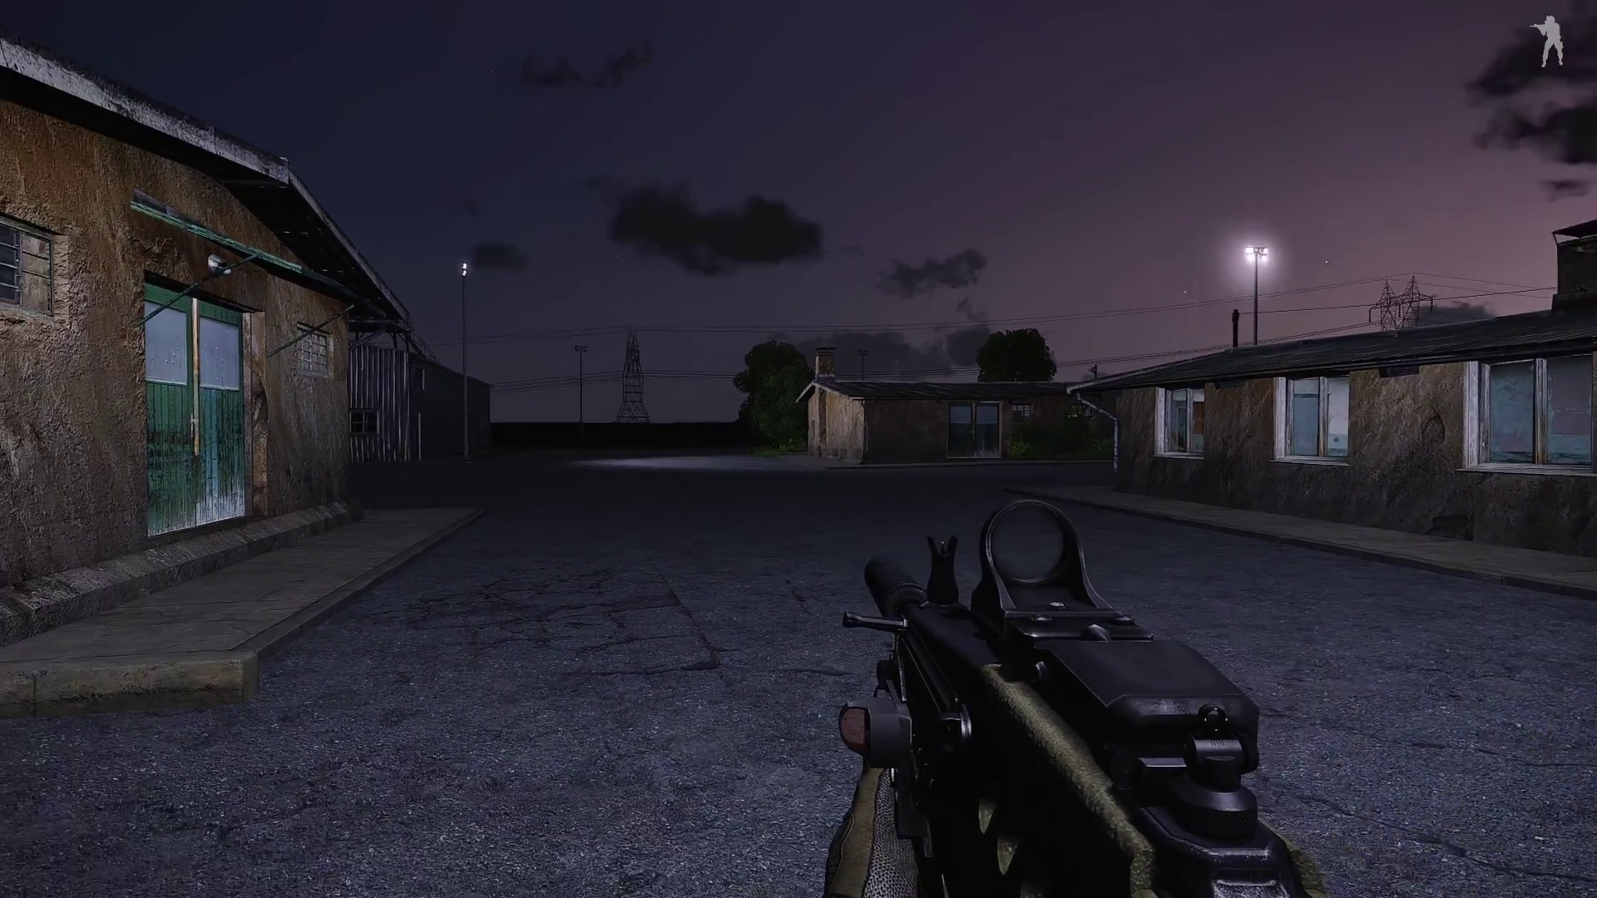
Take cover in the building's doorway and shoot the OPFOR soldier beside the building across the yard
right_click(798, 449)
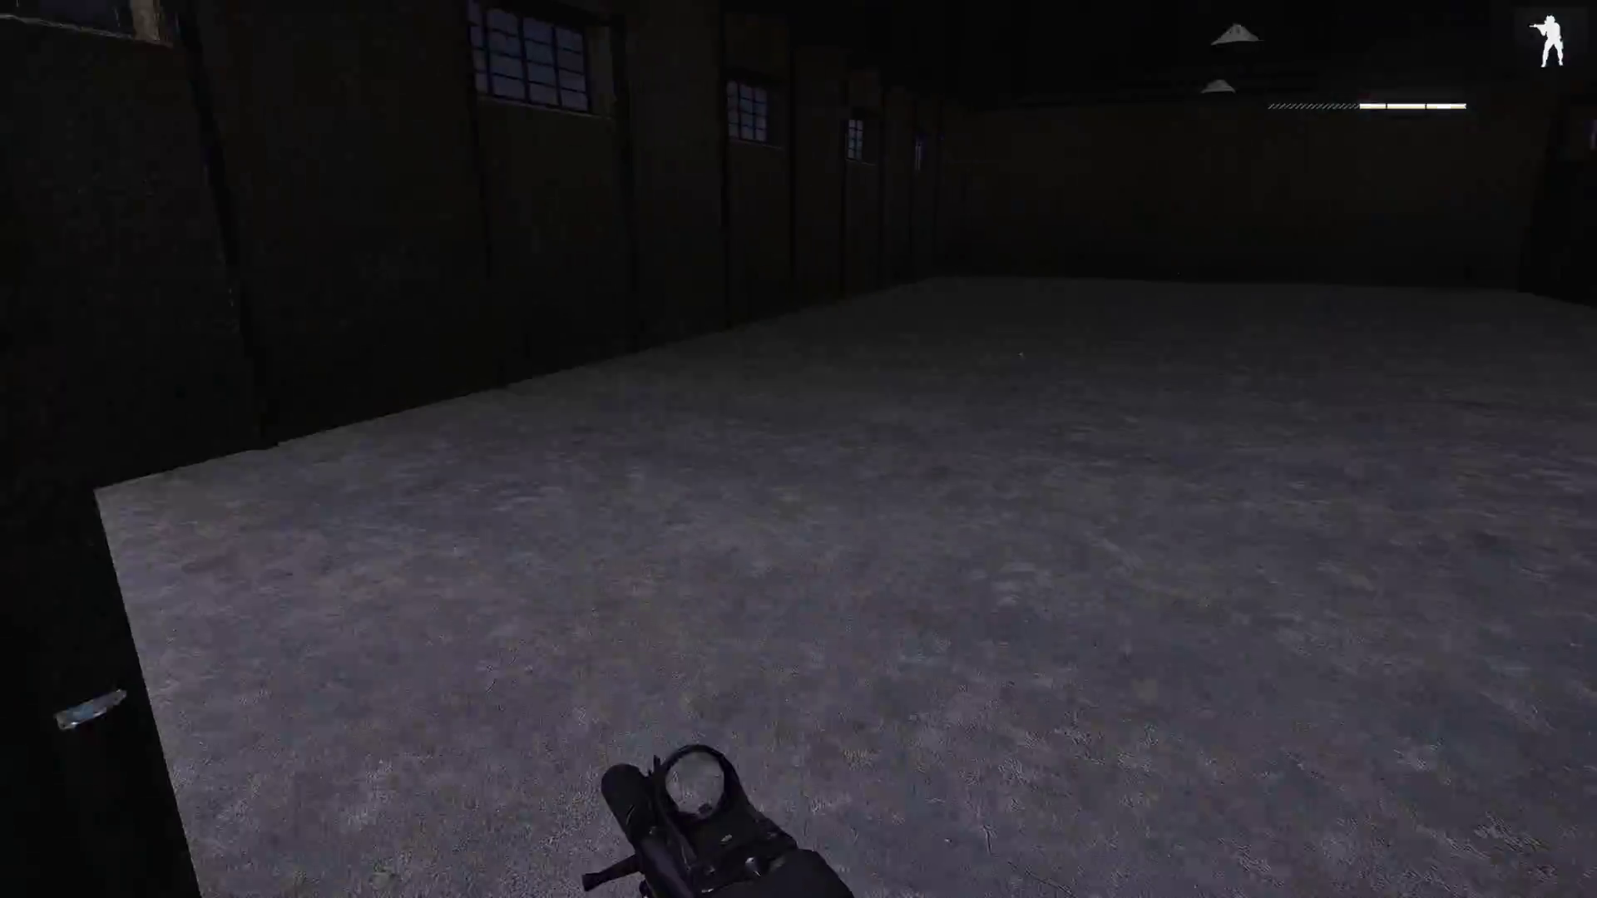
key("d")
key("a")
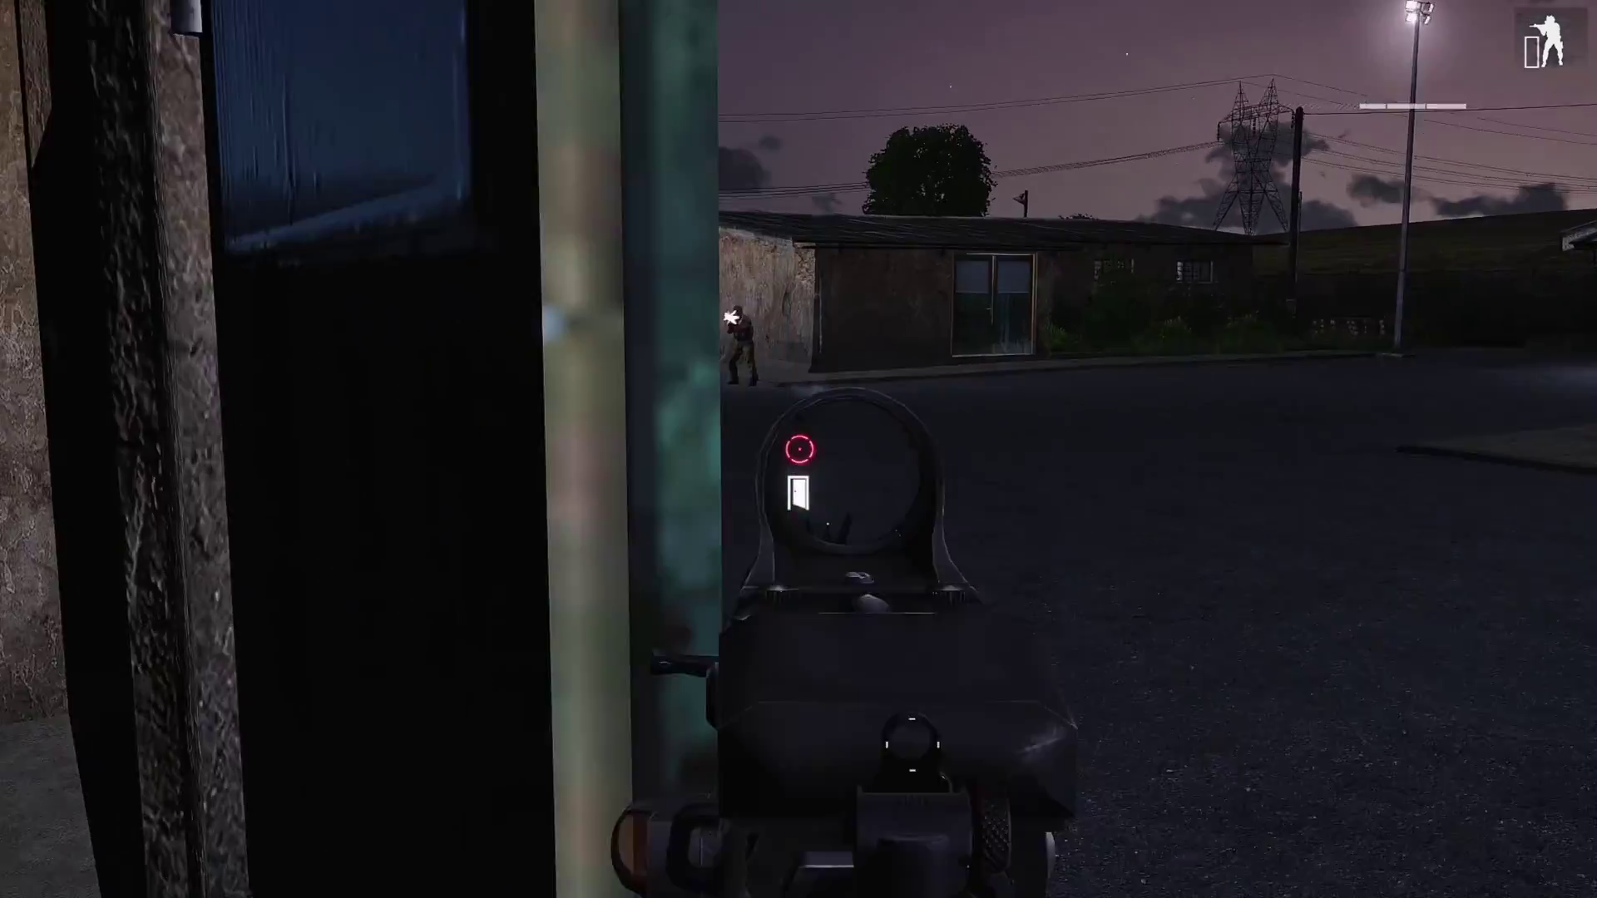
key("s")
right_click(798, 449)
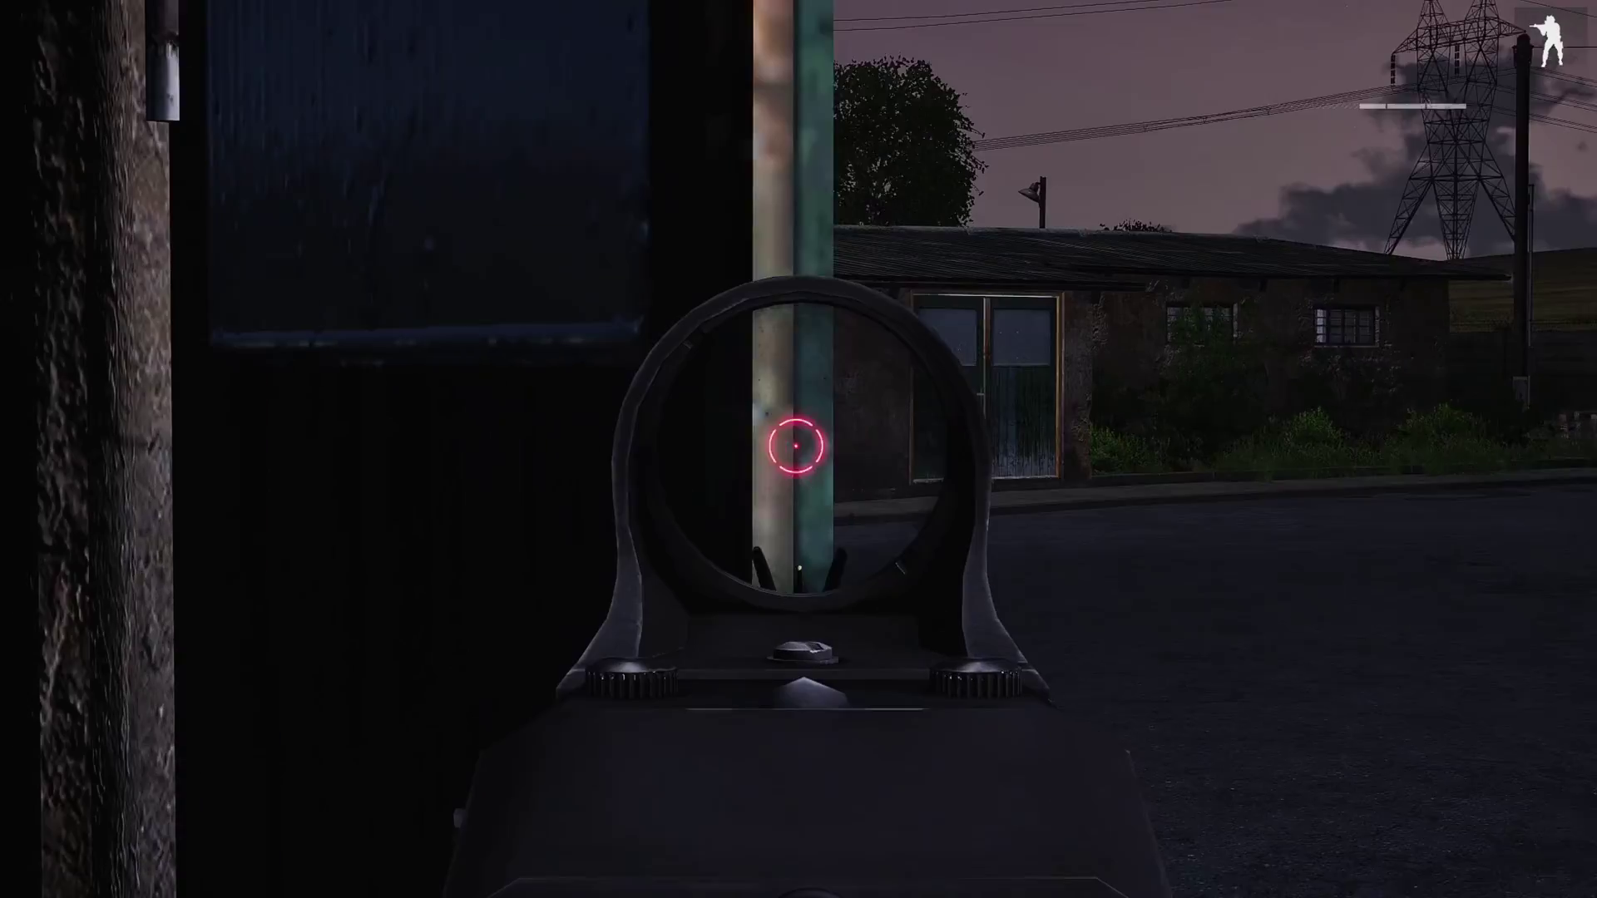
key("e")
left_click(798, 449)
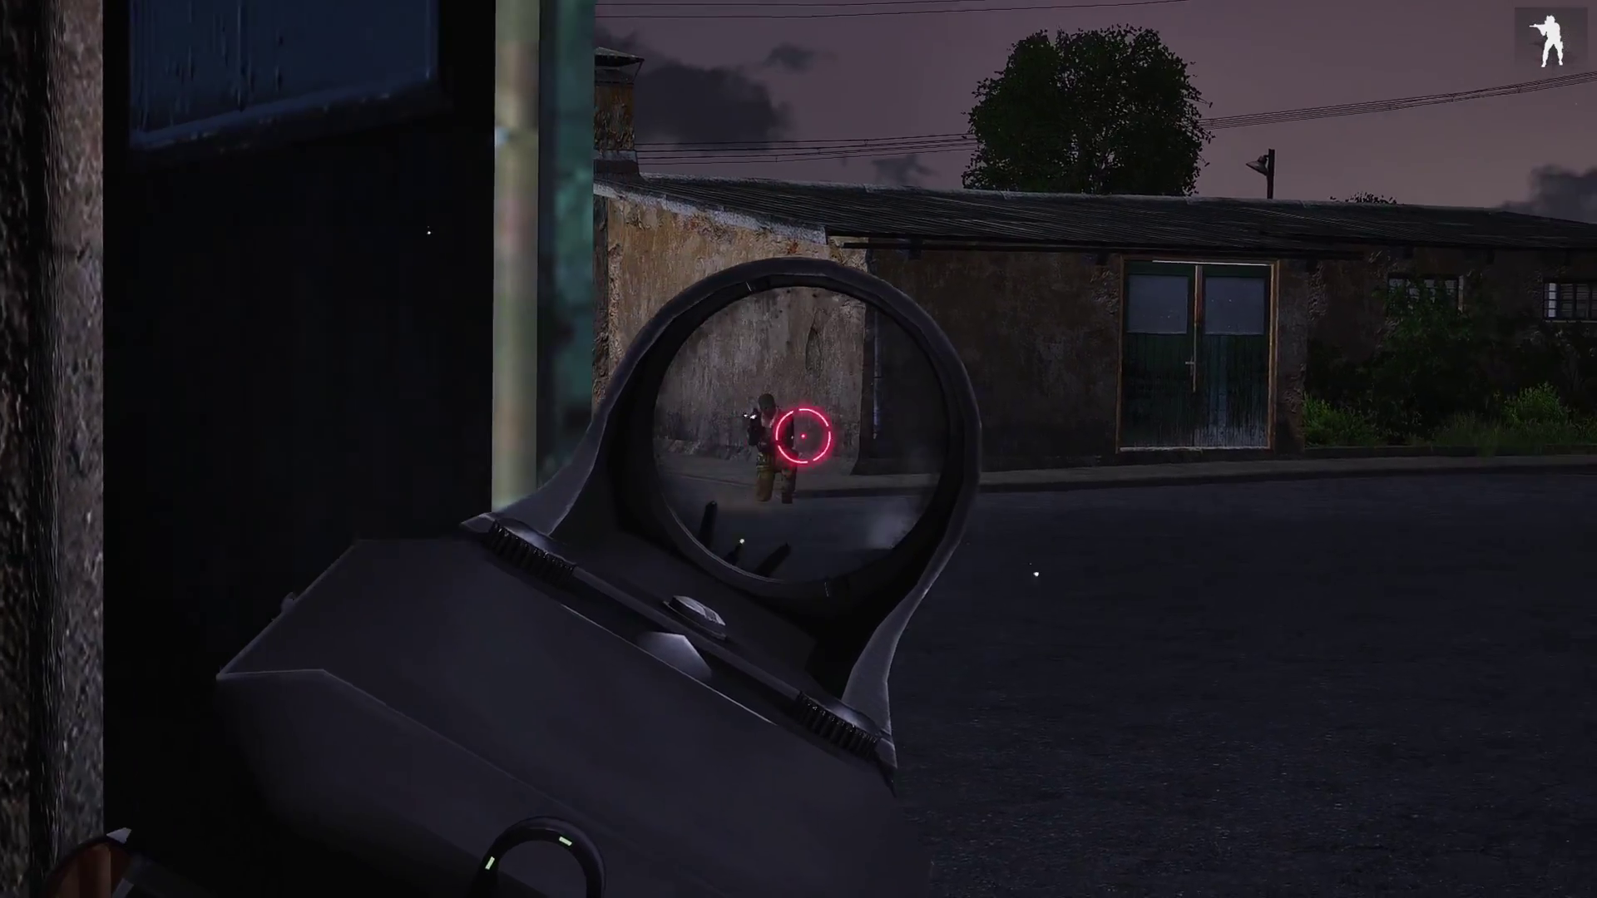
key("e")
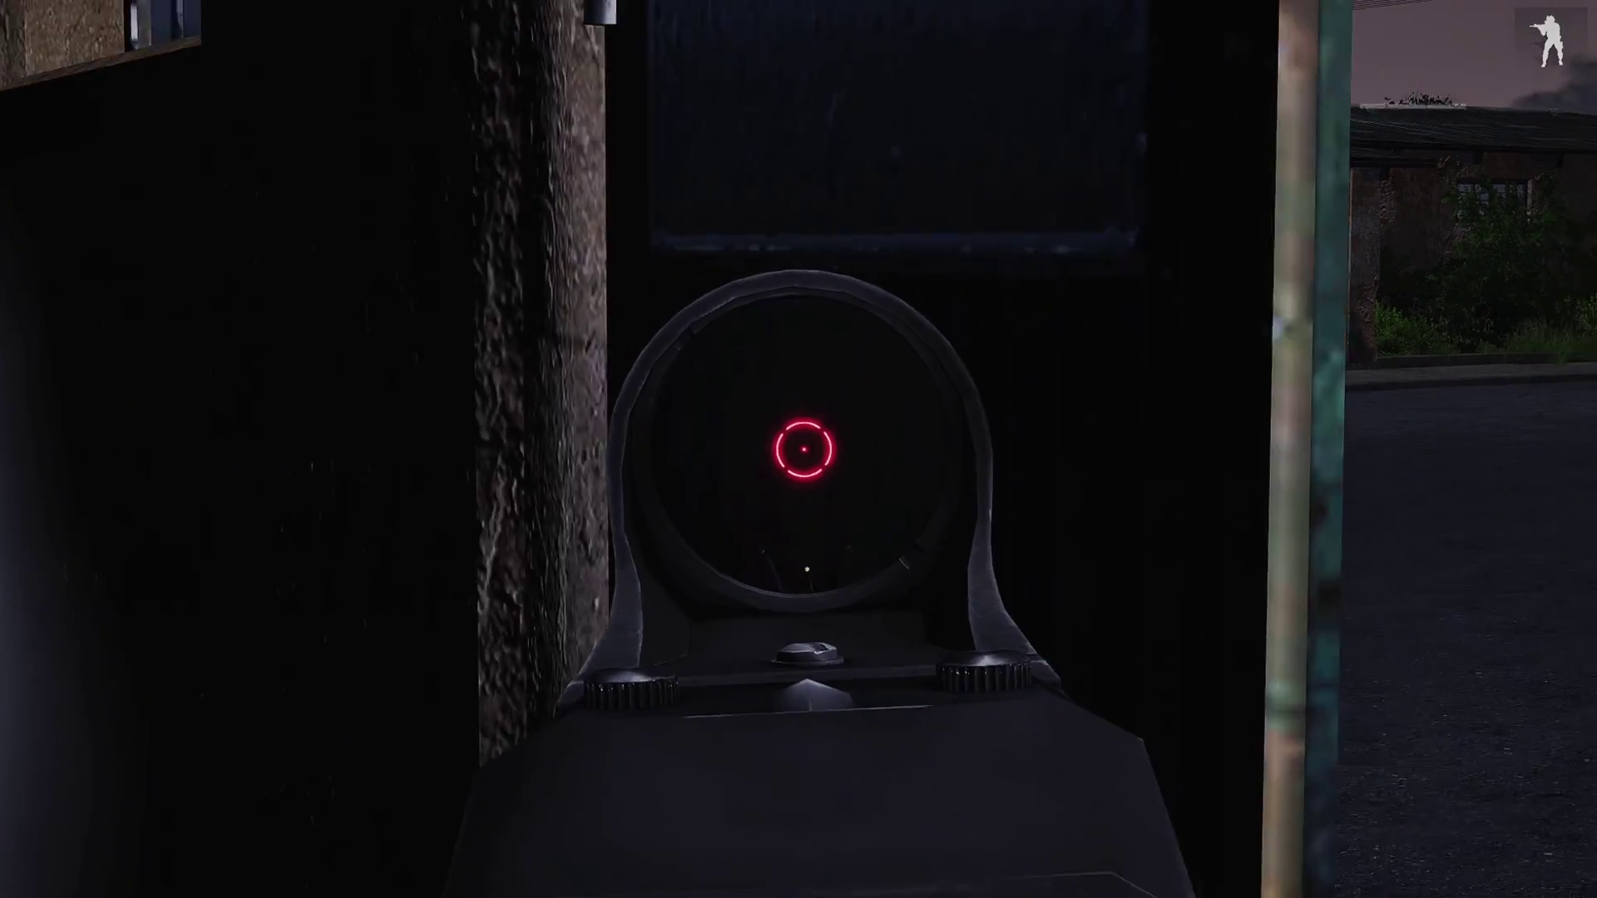
right_click(798, 449)
key("d")
right_click(798, 449)
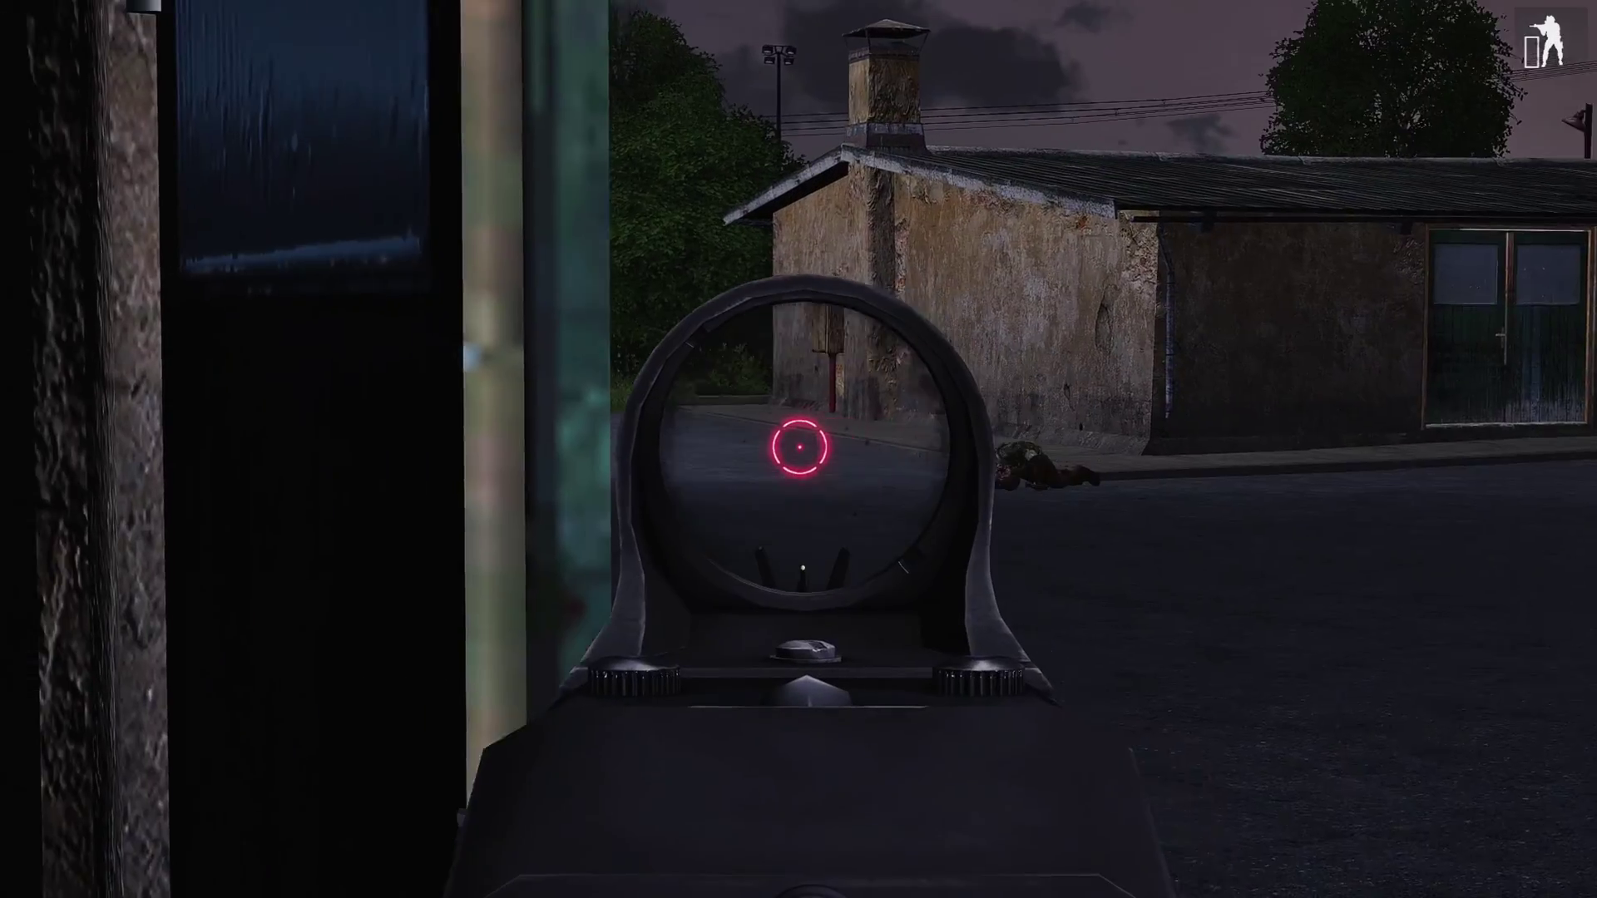
Fire HE grenades from the EGLM launcher at the soldier approaching across the yard and switch back to the rifle
key("a")
right_click(799, 449)
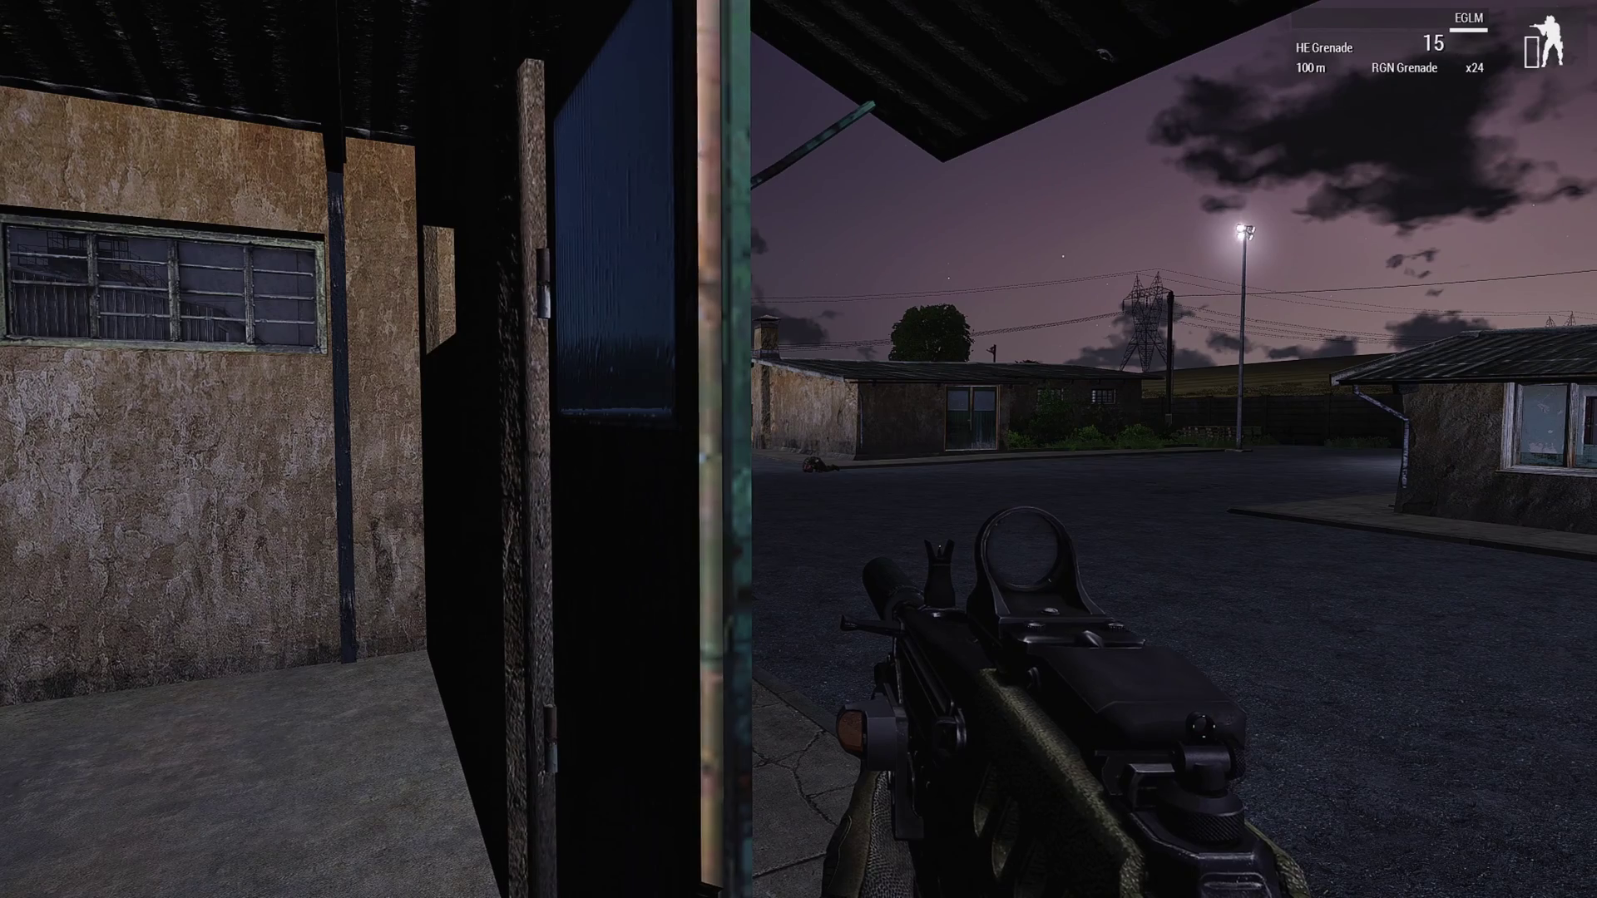
key("d")
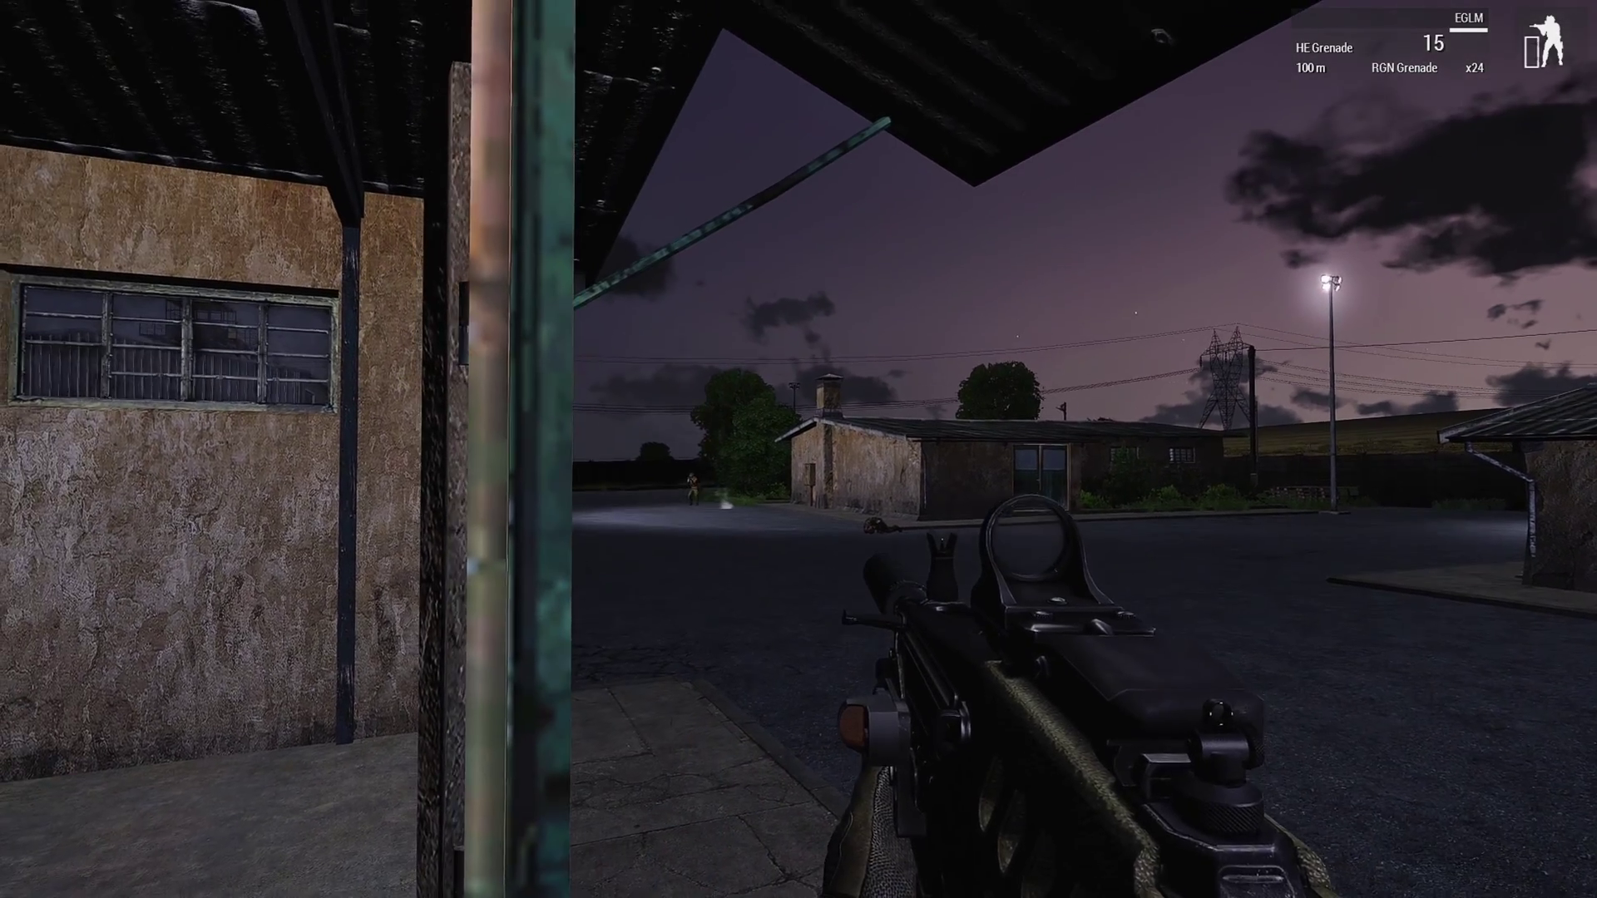
left_click(799, 449)
key("ctrl+a")
key("r")
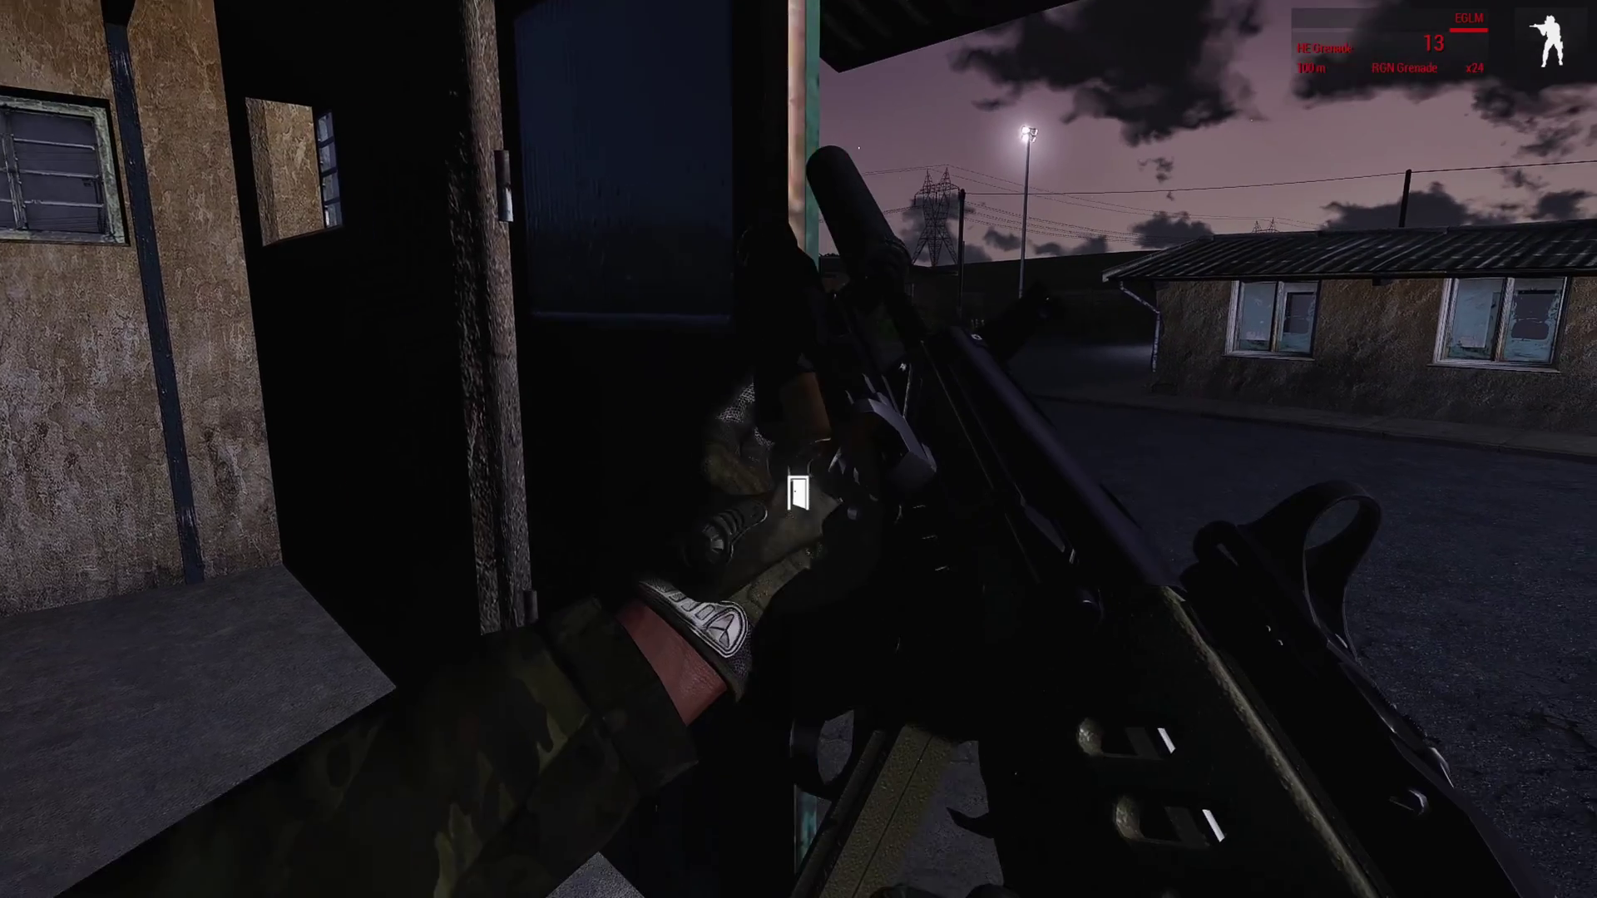
key("w")
key("f")
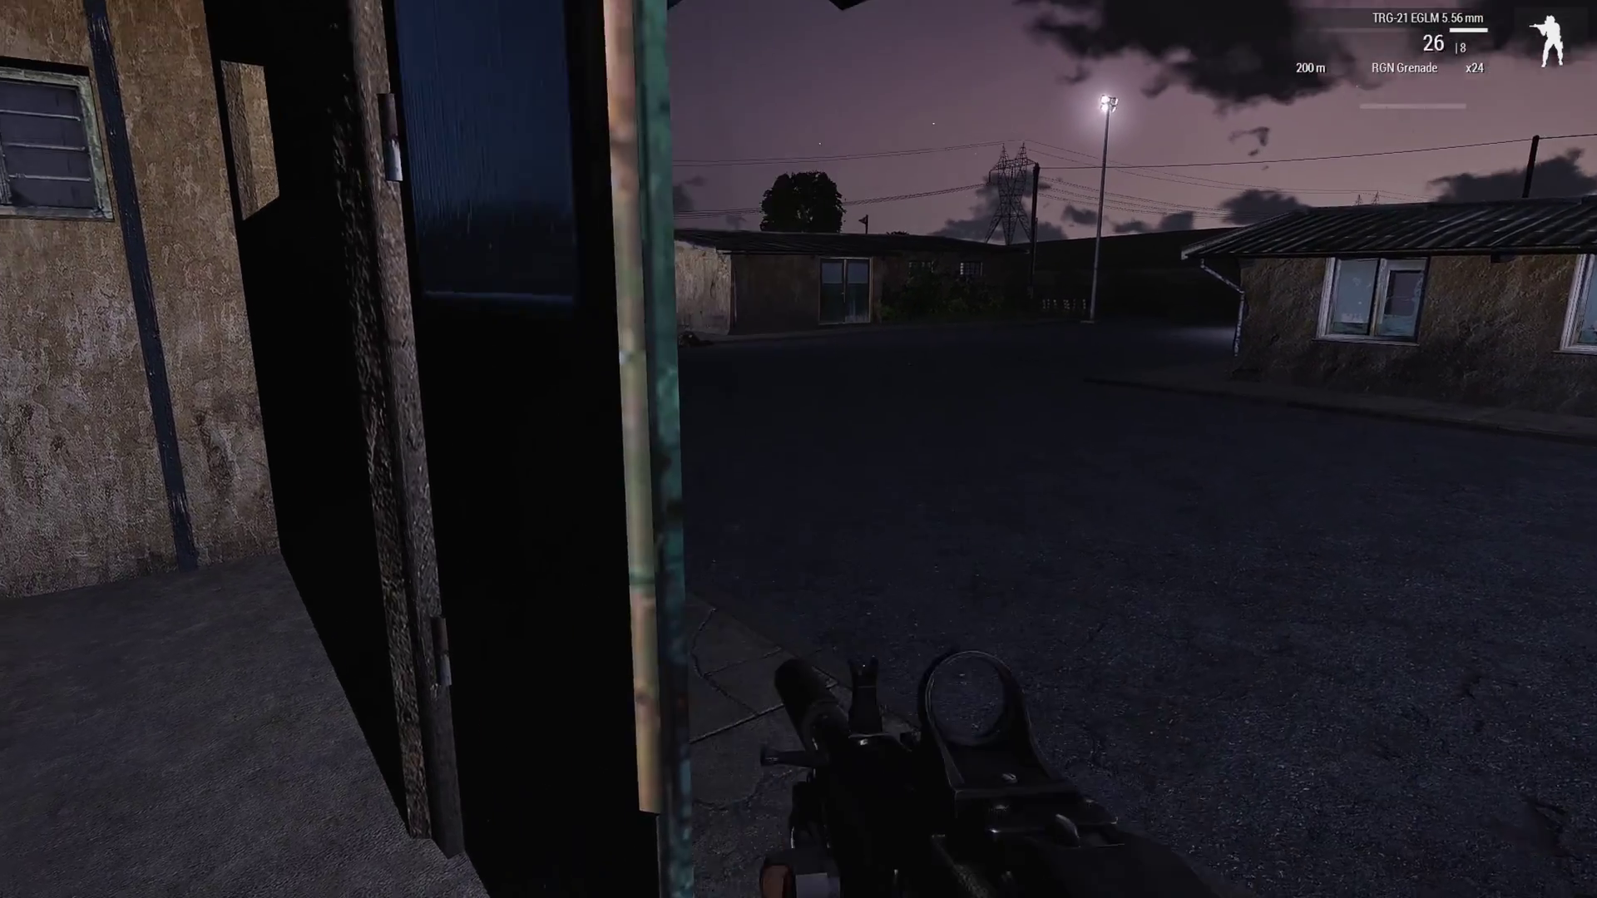
Check the yard and the far building for remaining patrol soldiers through the rifle sight from the doorway
right_click(799, 449)
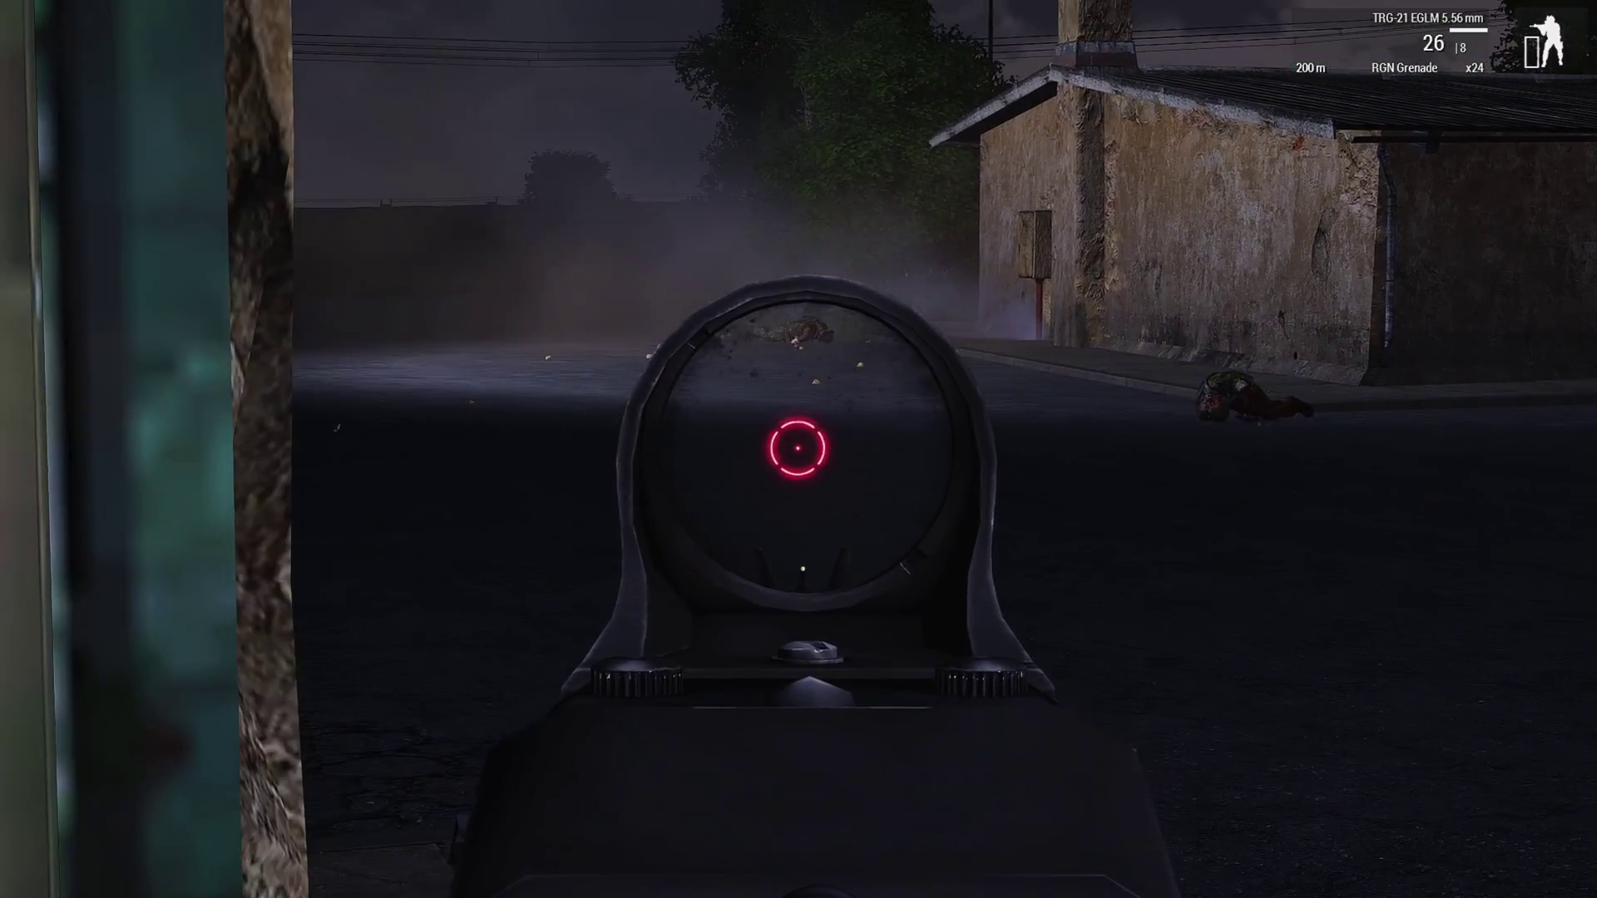
key("e")
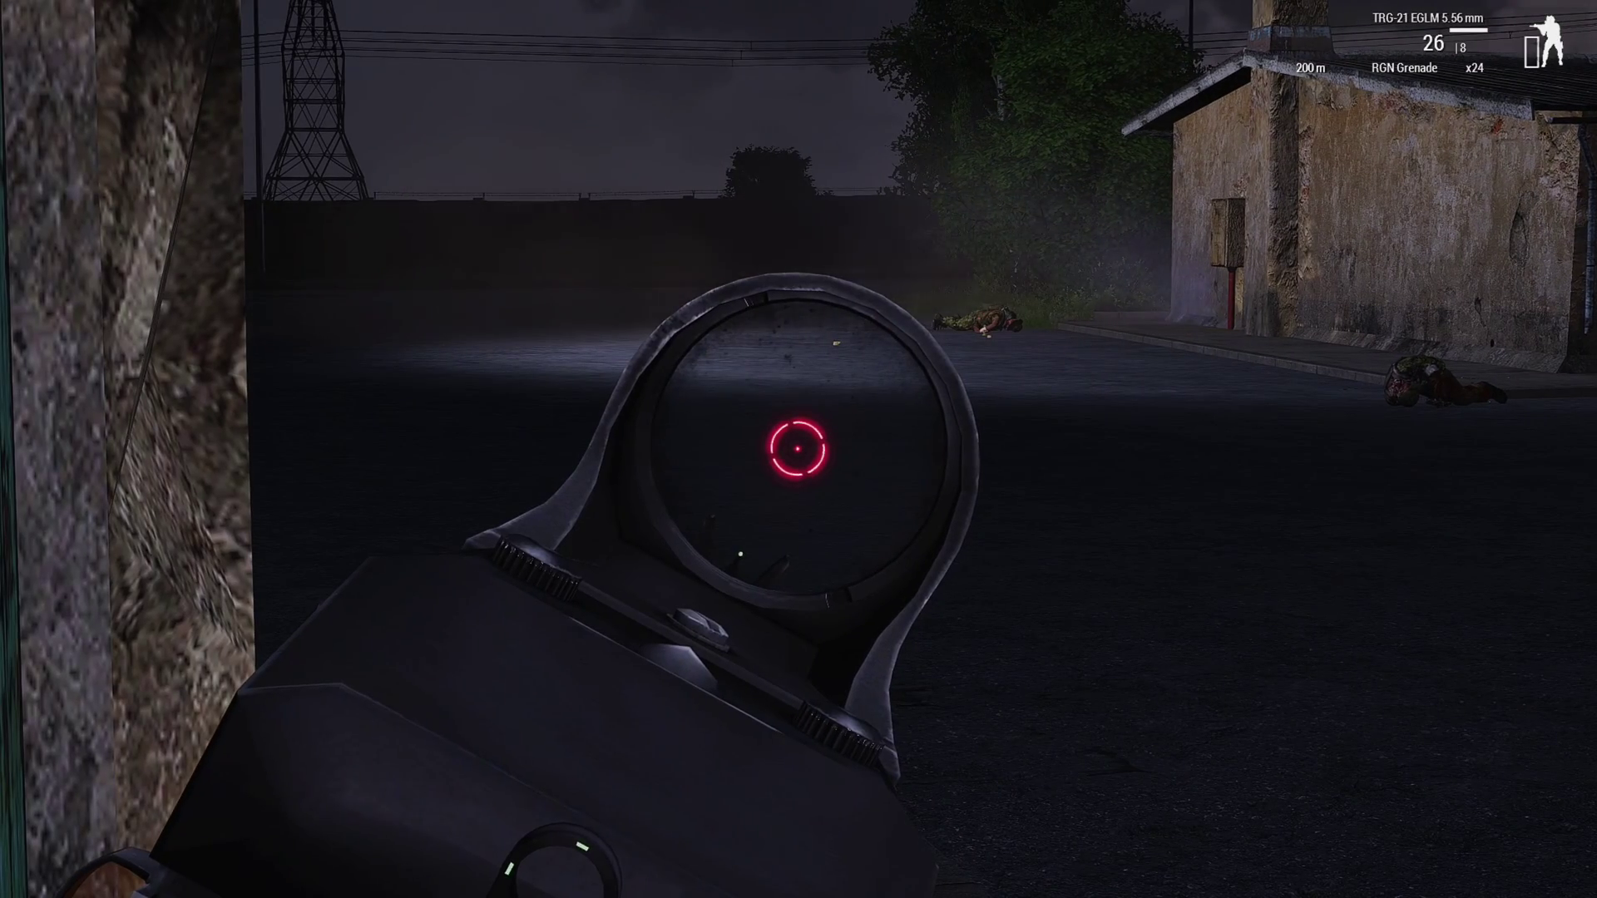
key("d")
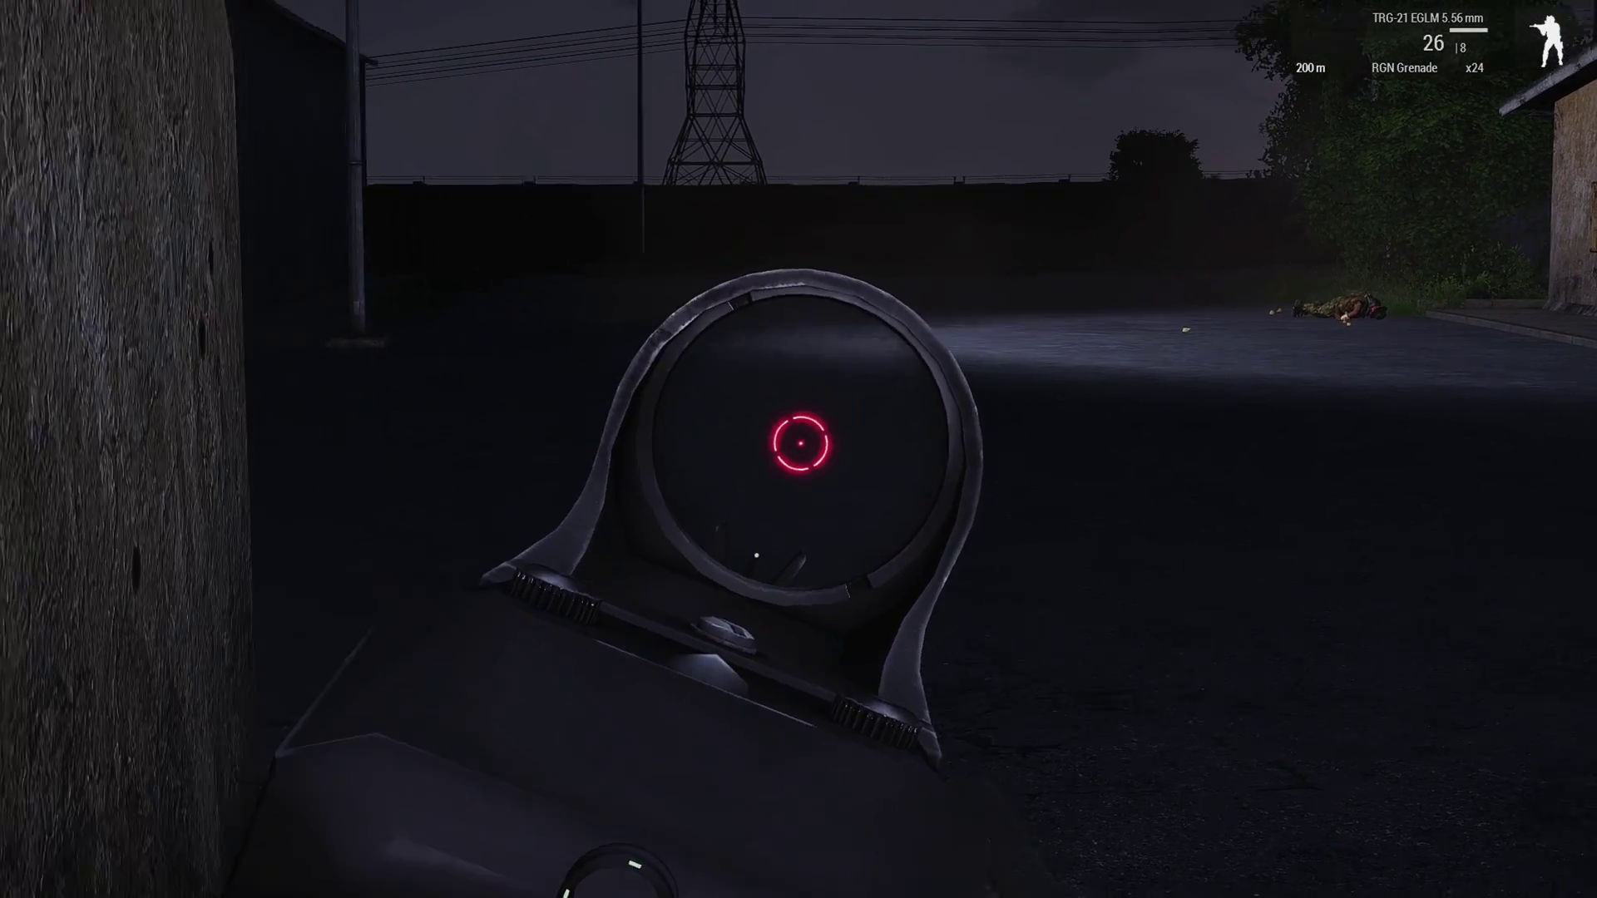
key("d")
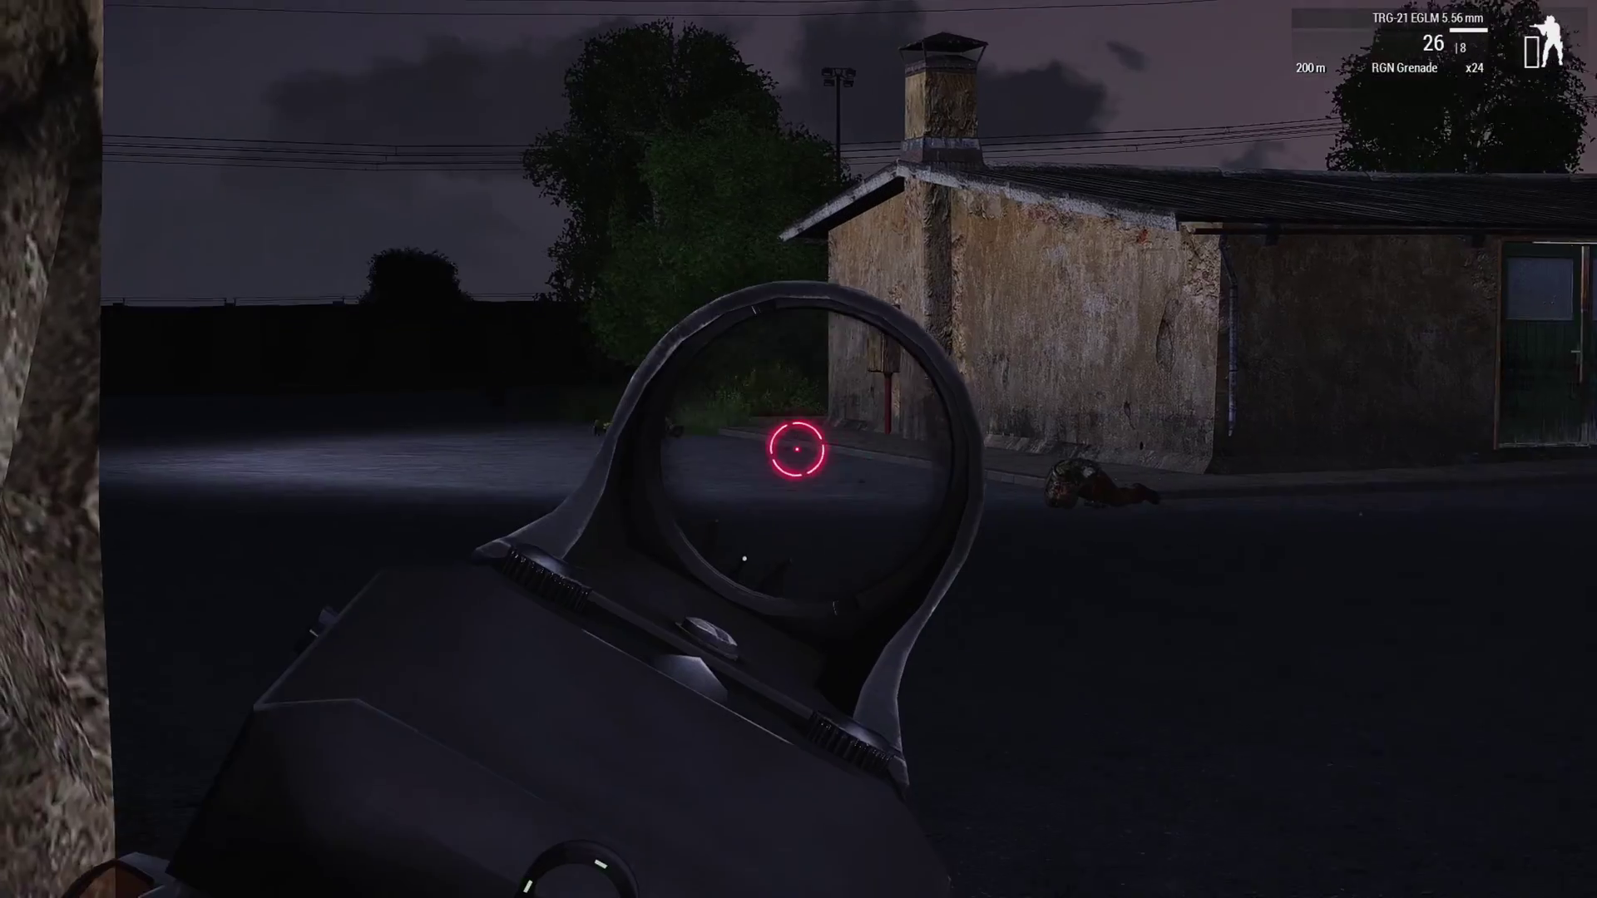
key("d")
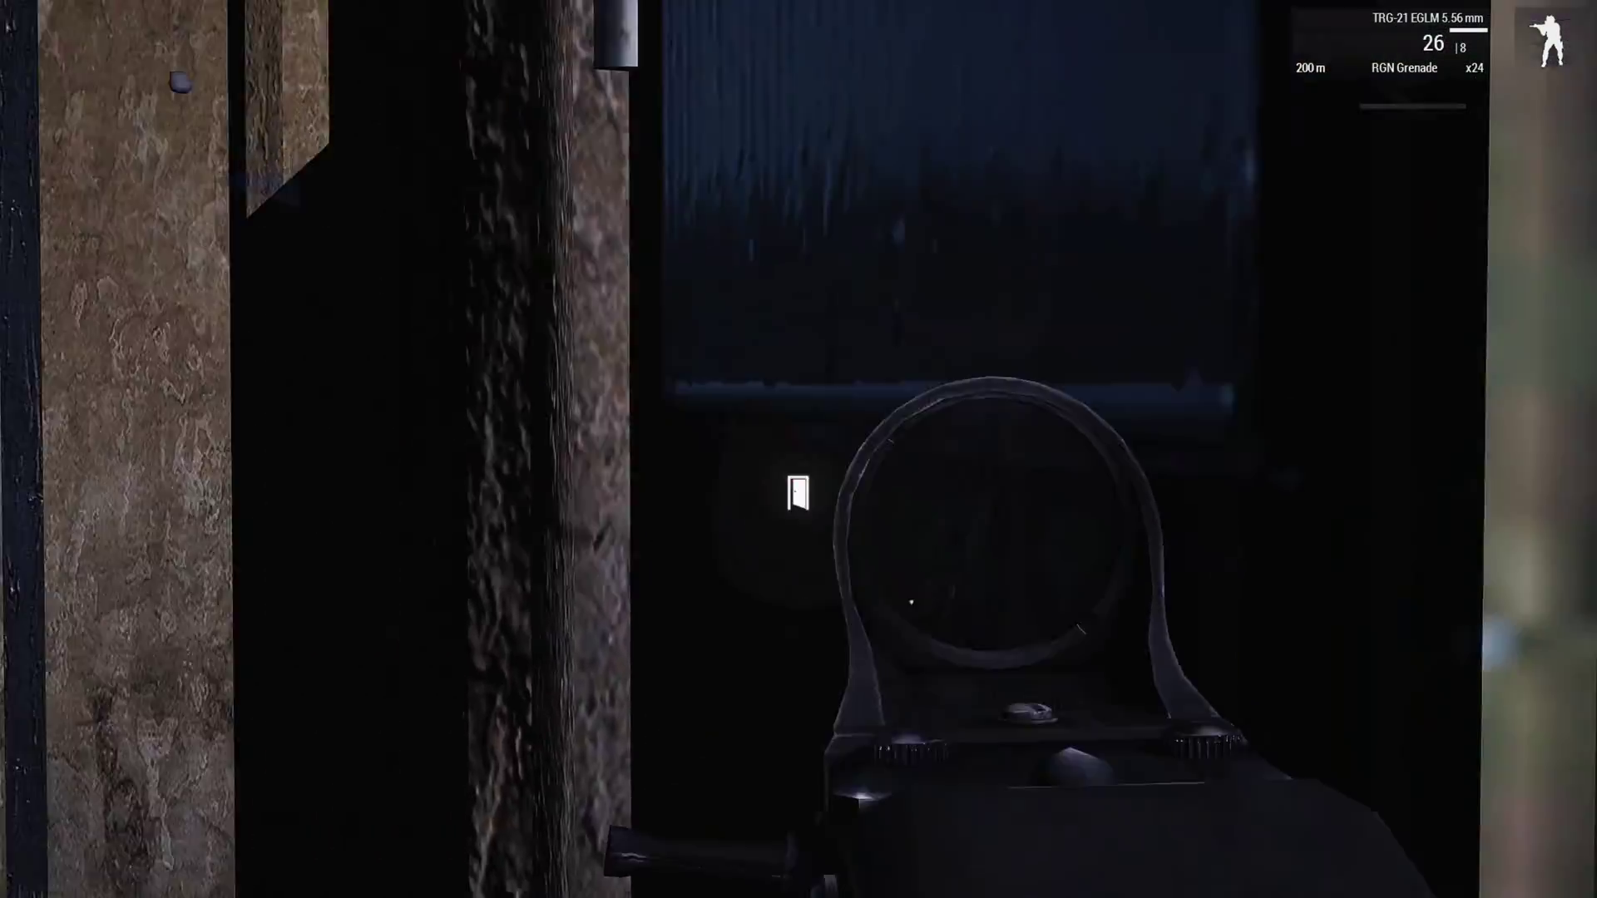
key("d")
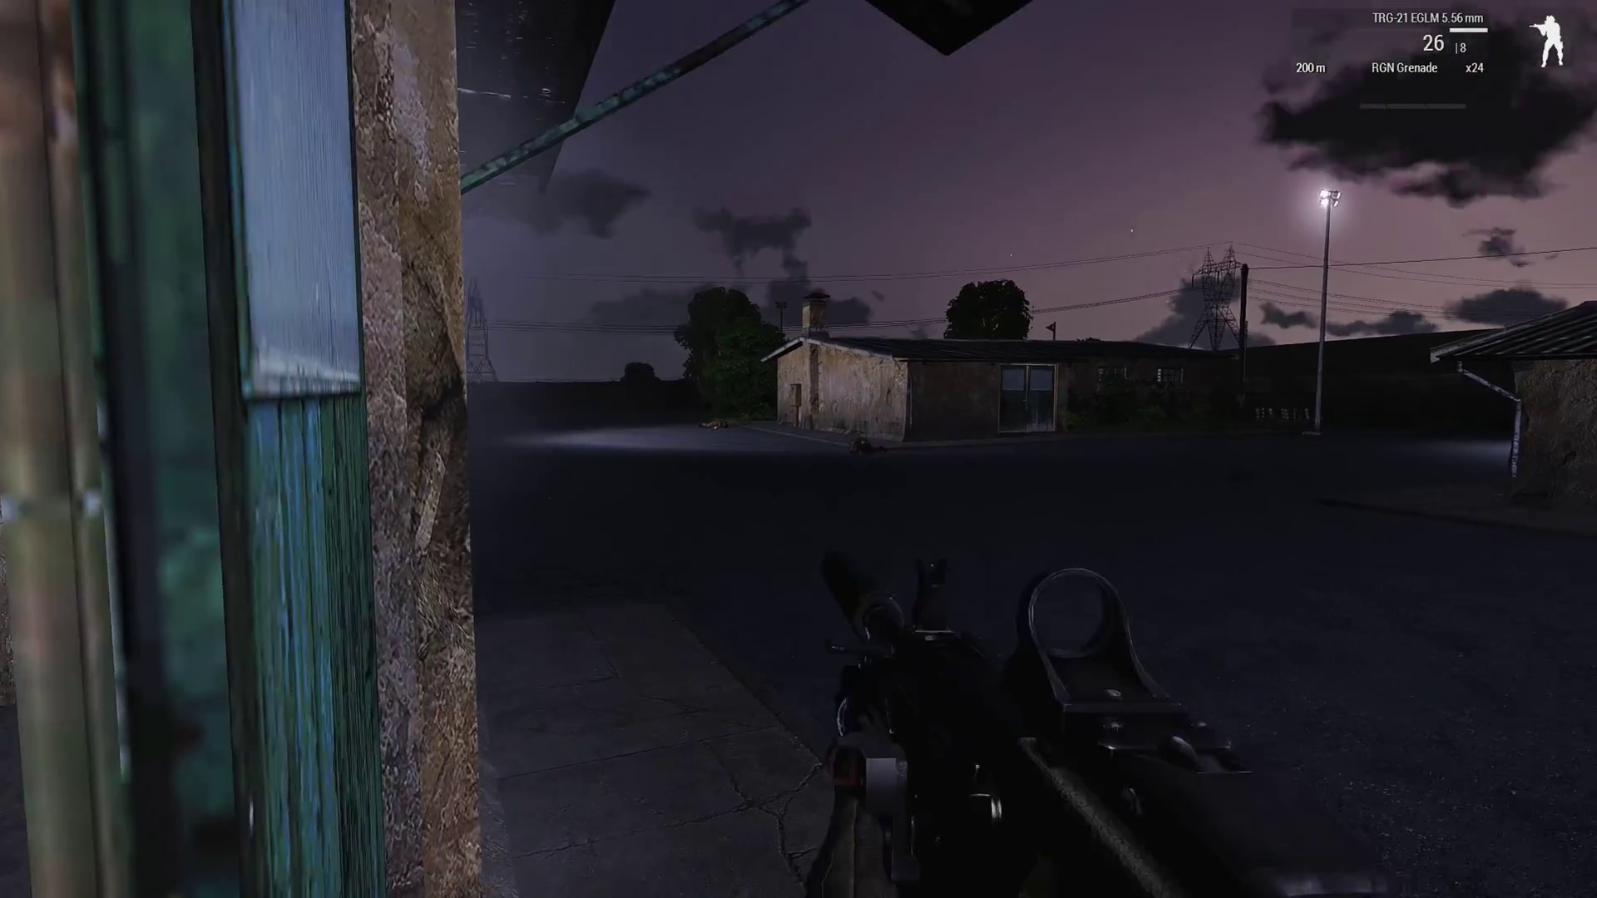
Throw an RGN grenade from the doorway and fire the rifle across the yard
key("g")
key("a")
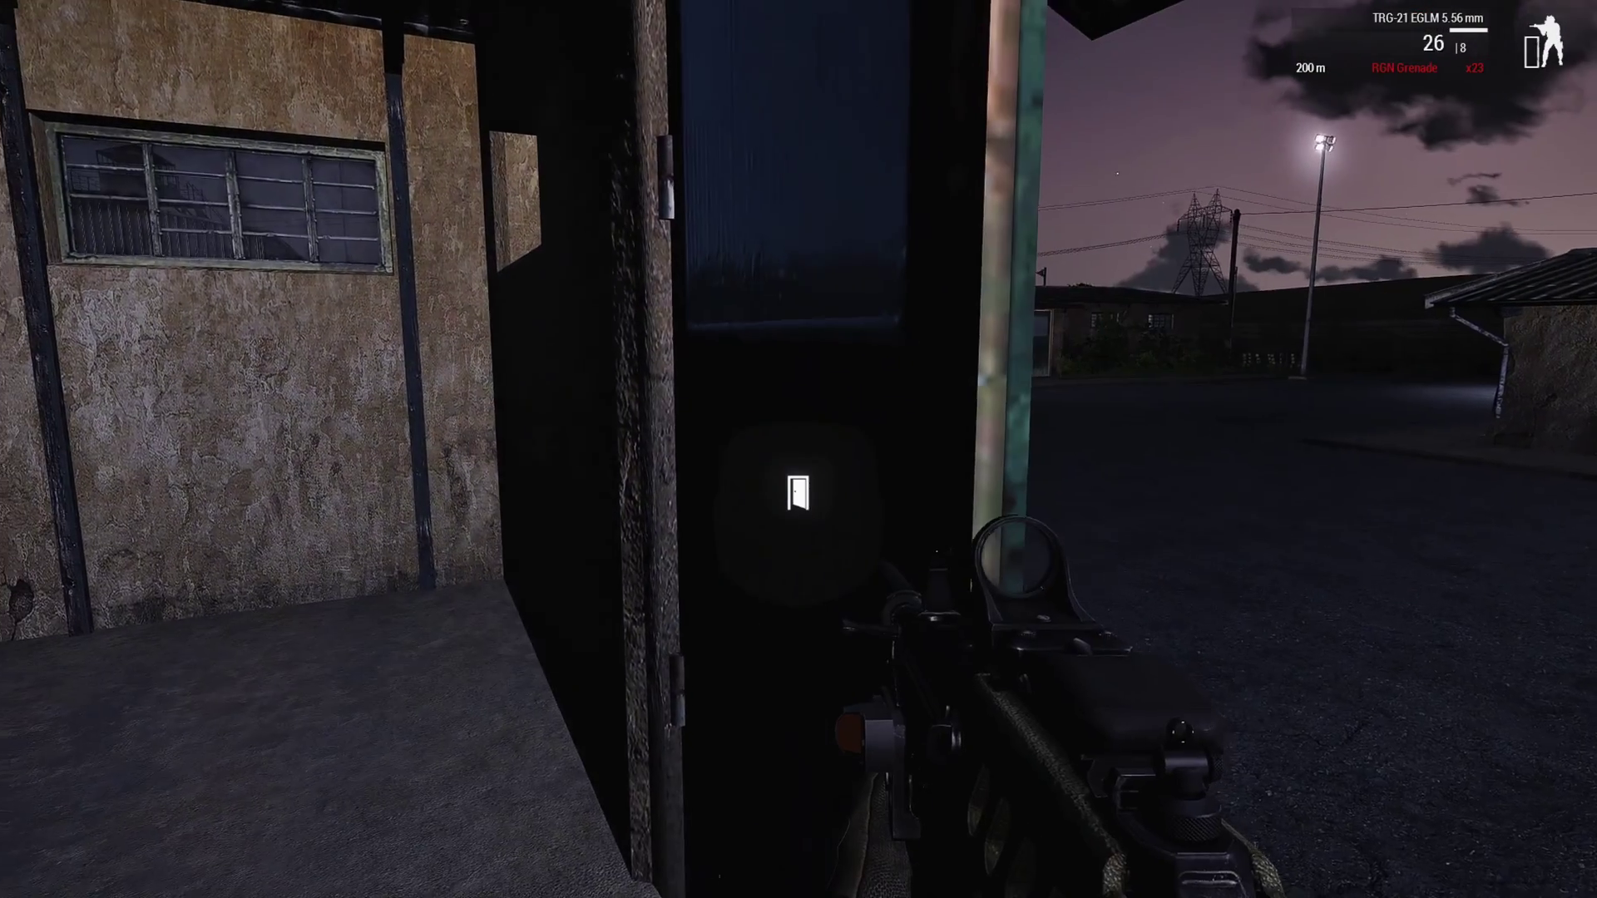
key("d")
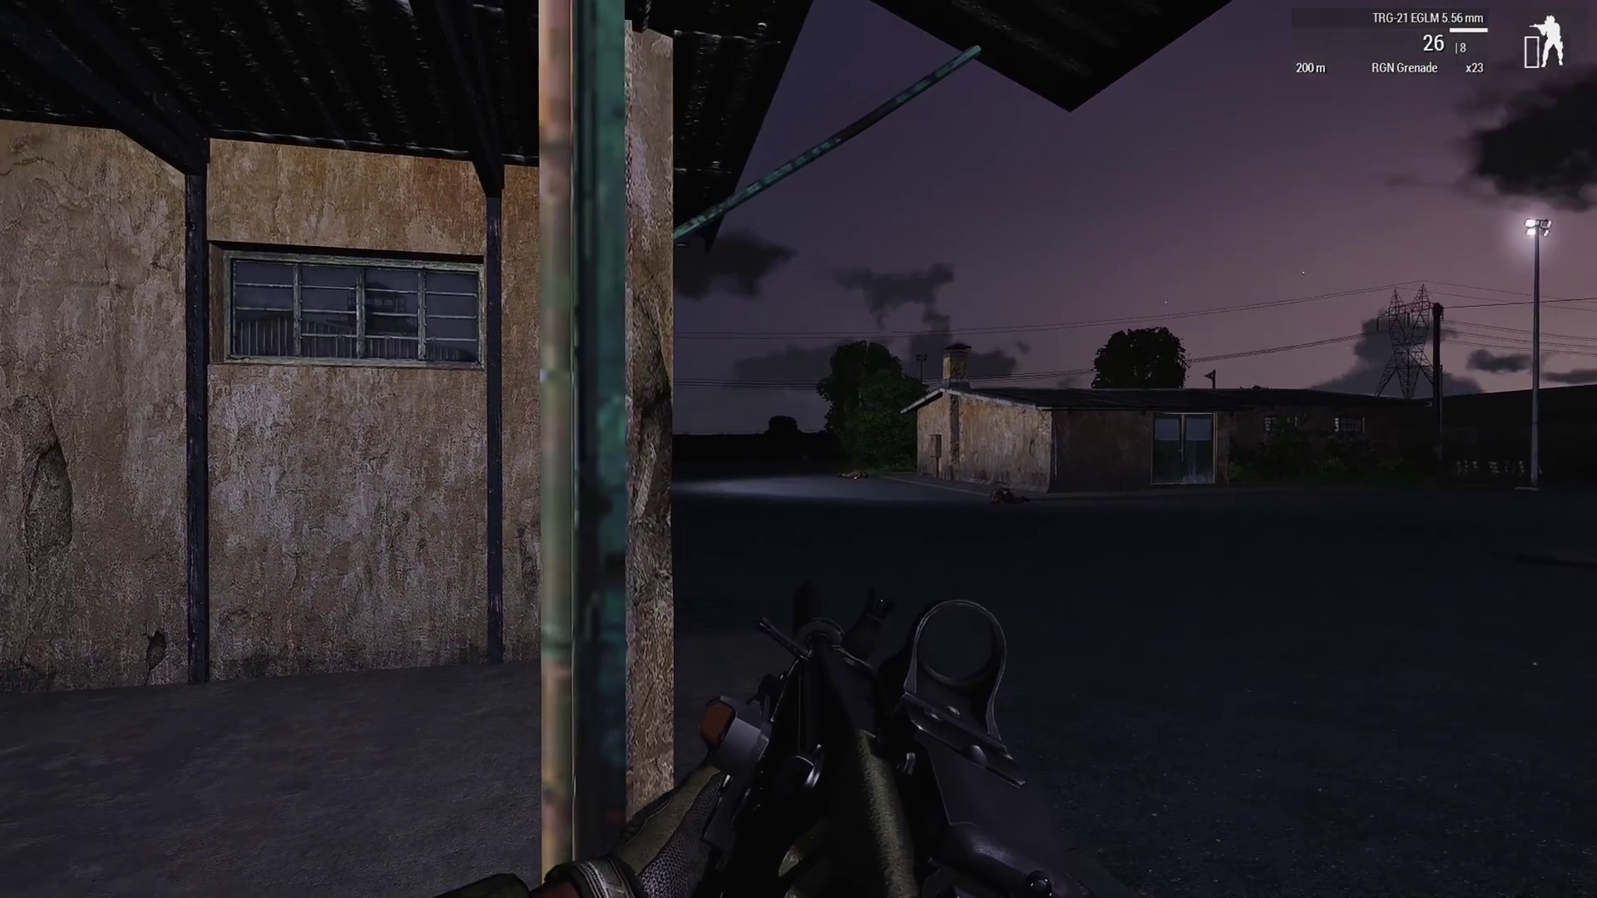
left_click(798, 493)
left_click(798, 492)
left_click(798, 449)
left_click(798, 449)
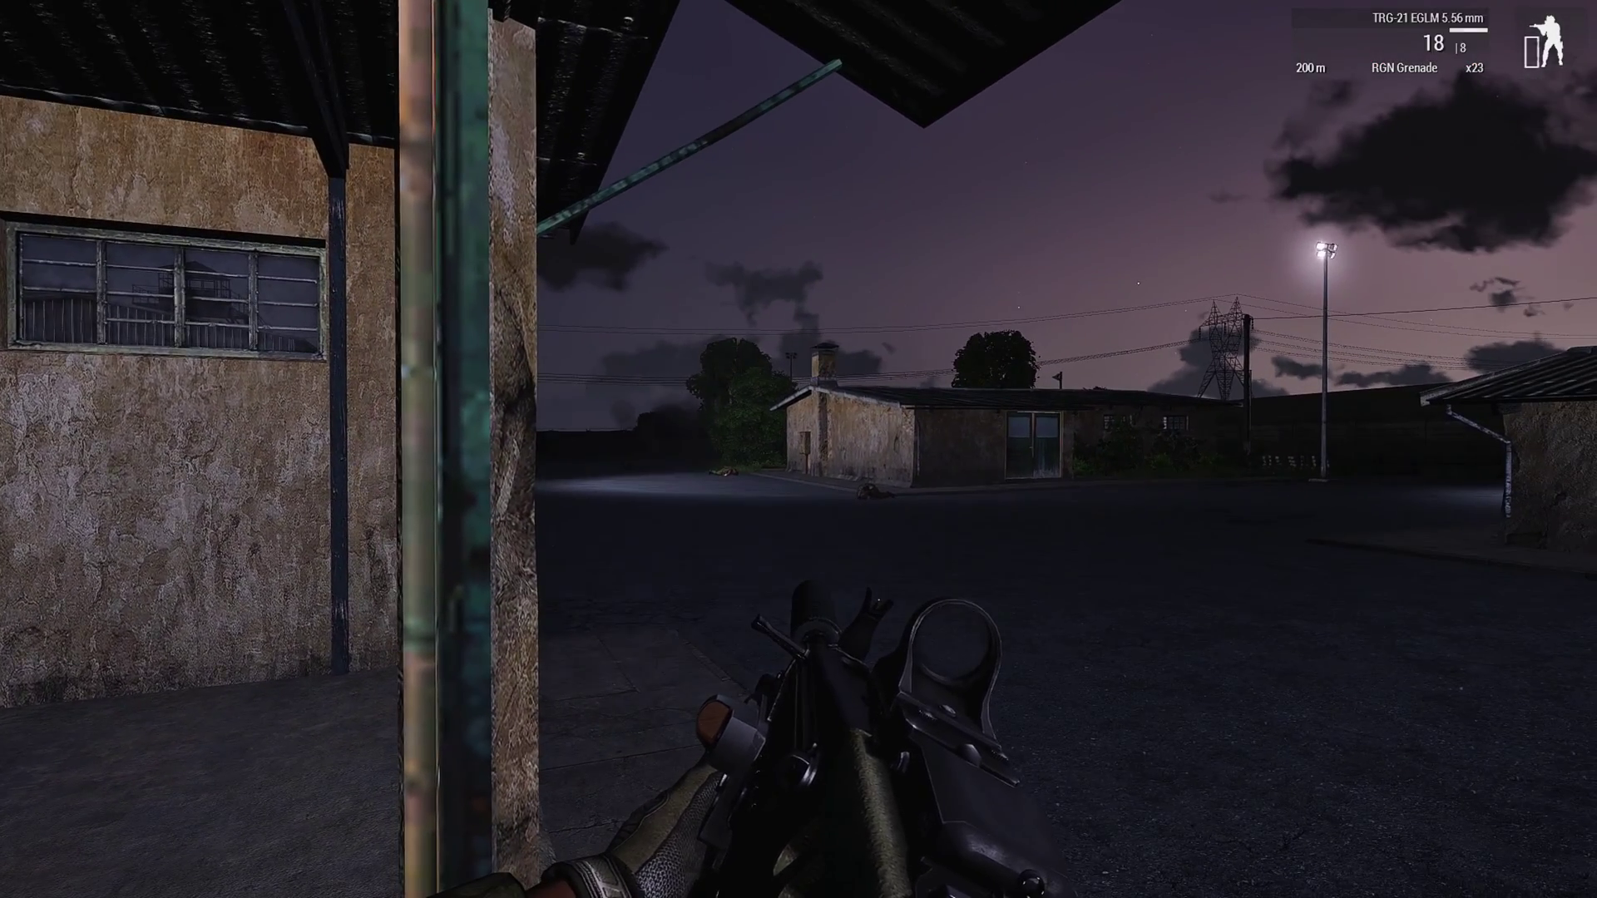
Aim at the fallen soldiers near the far building, leave the doorway and throw another RGN grenade into the yard
right_click(799, 449)
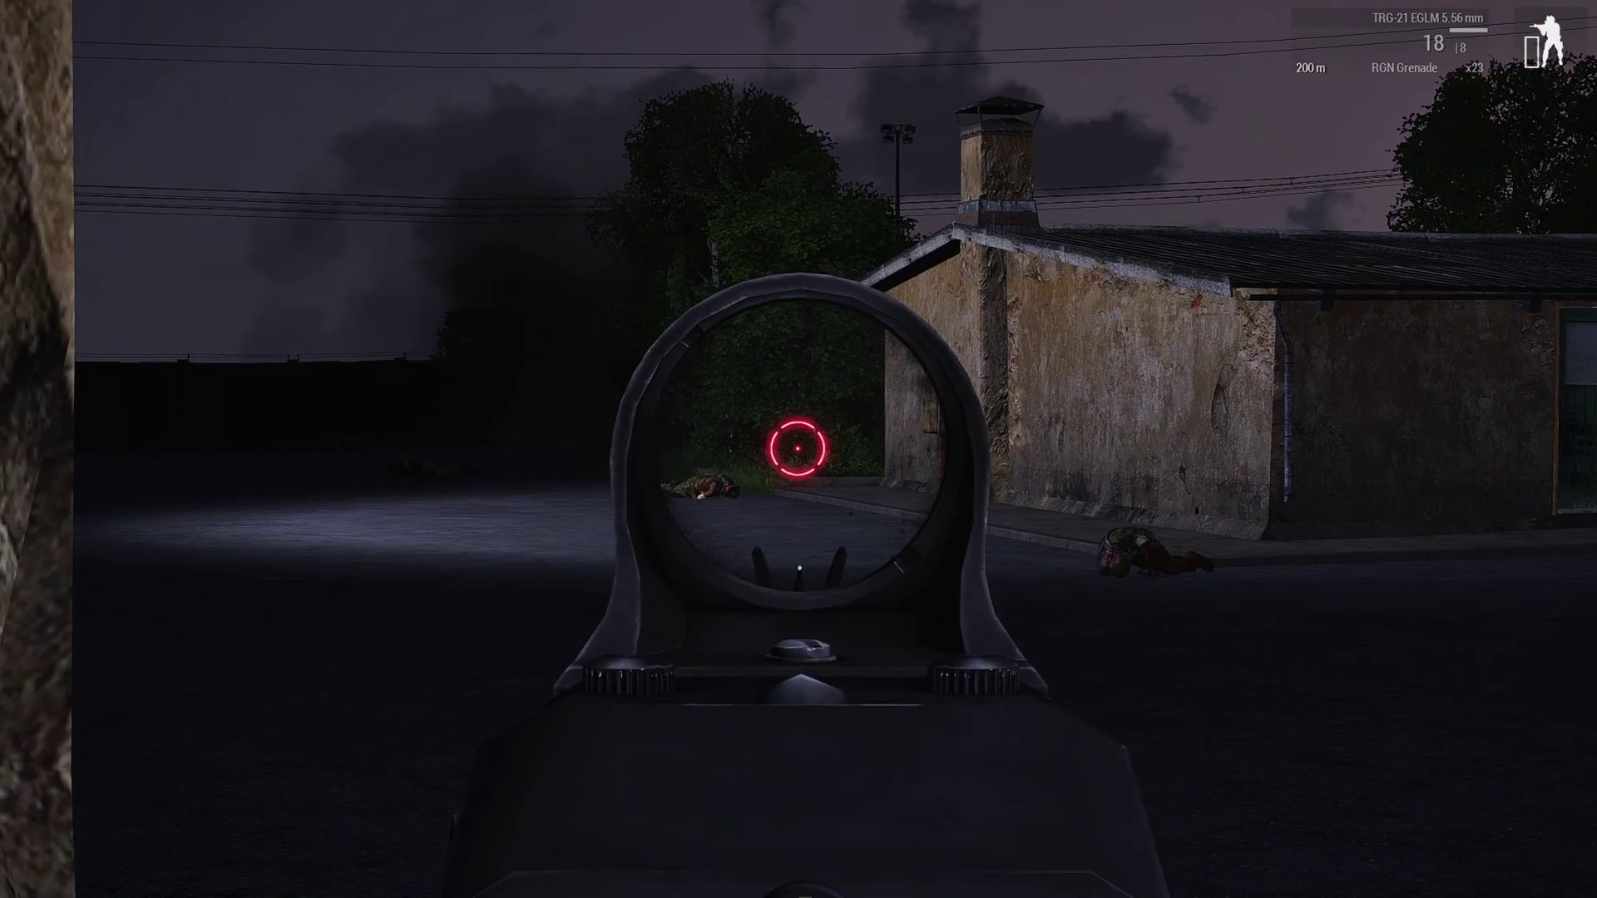
key("d")
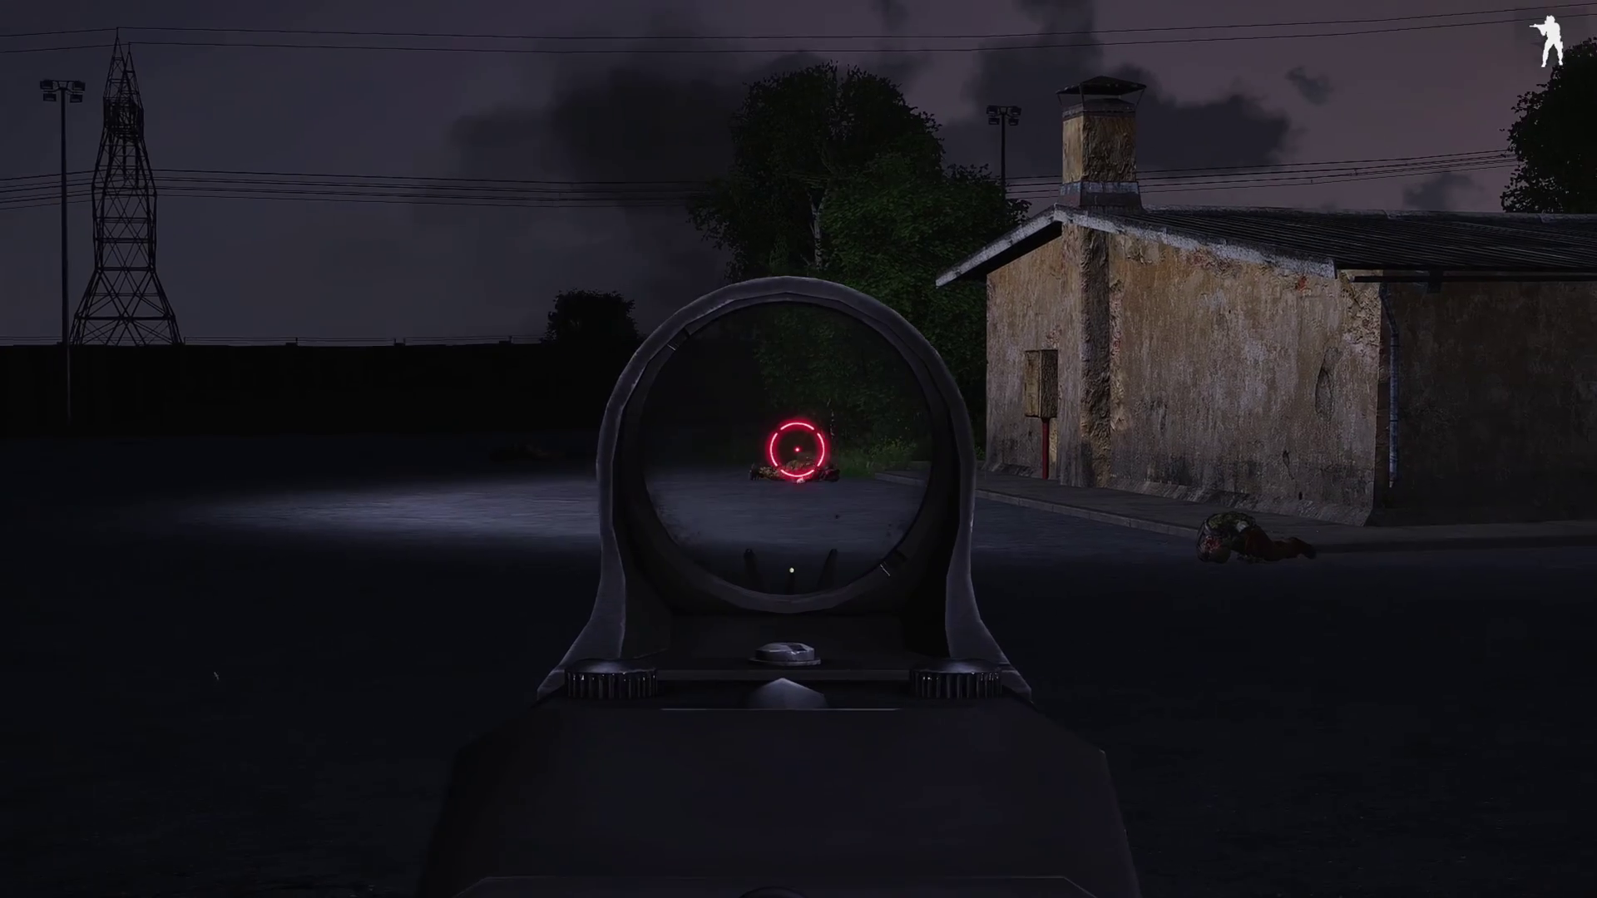
right_click(797, 450)
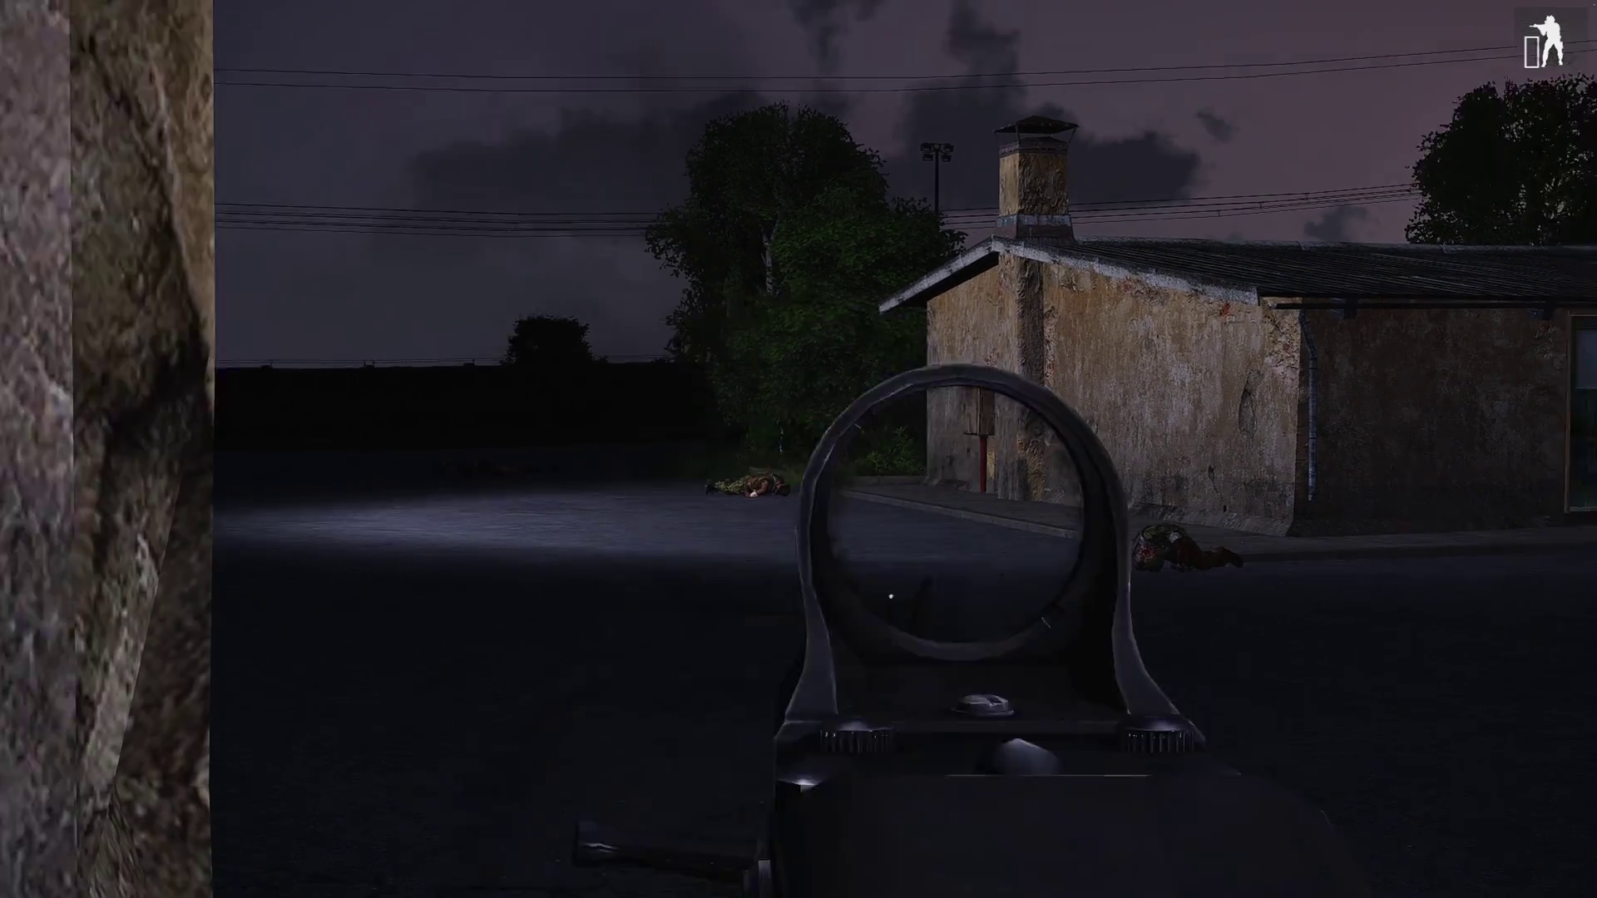
key("w")
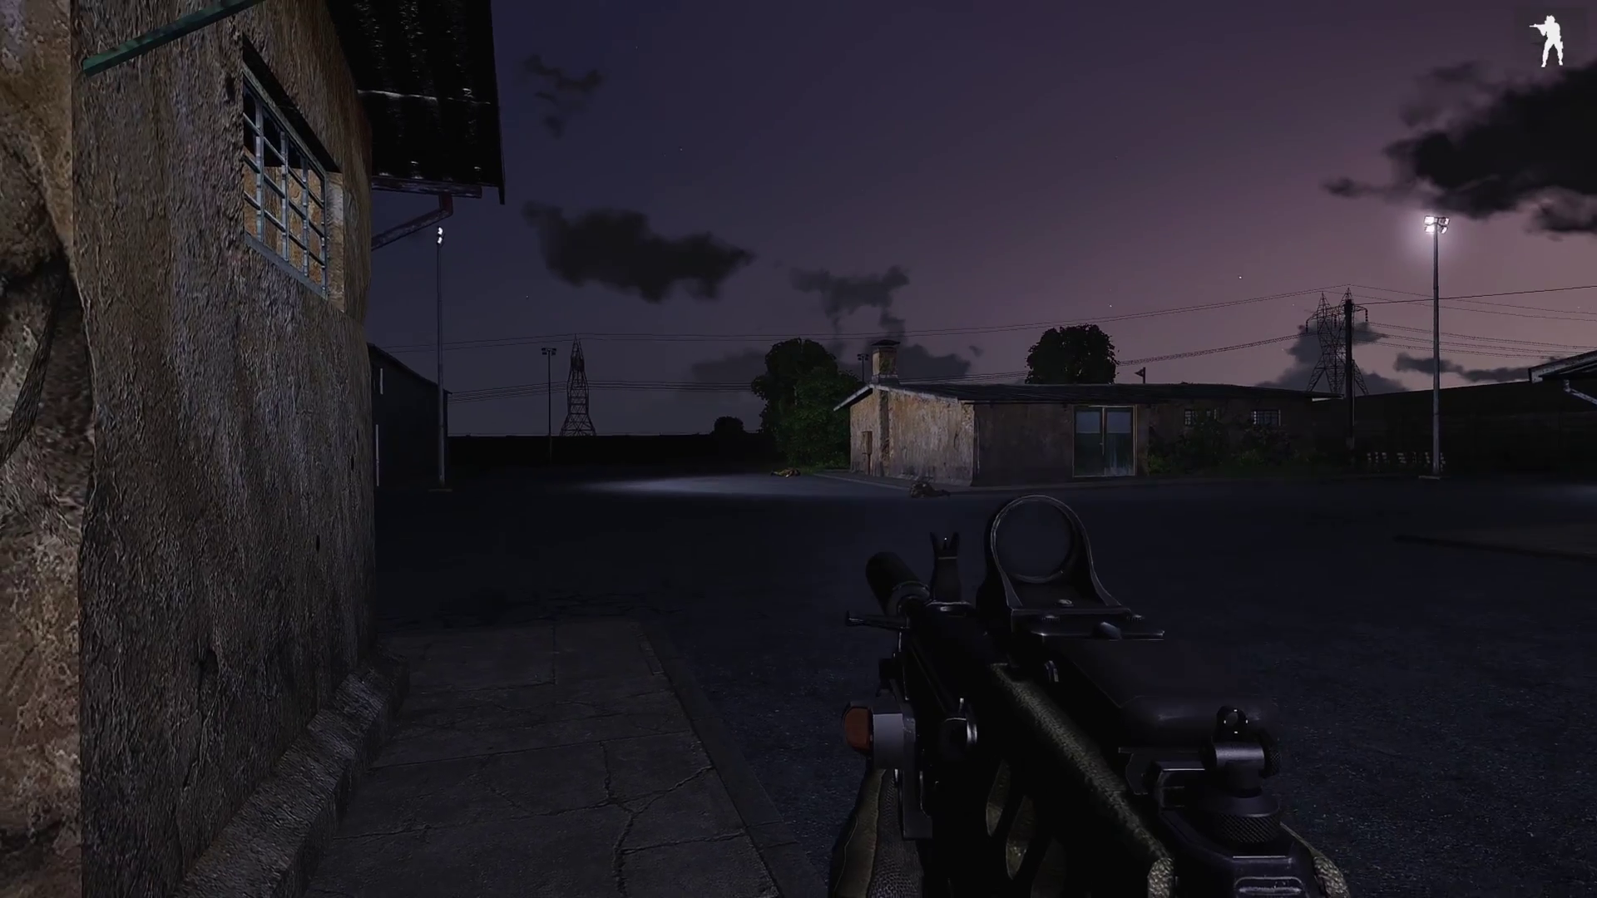
key("d")
key("g")
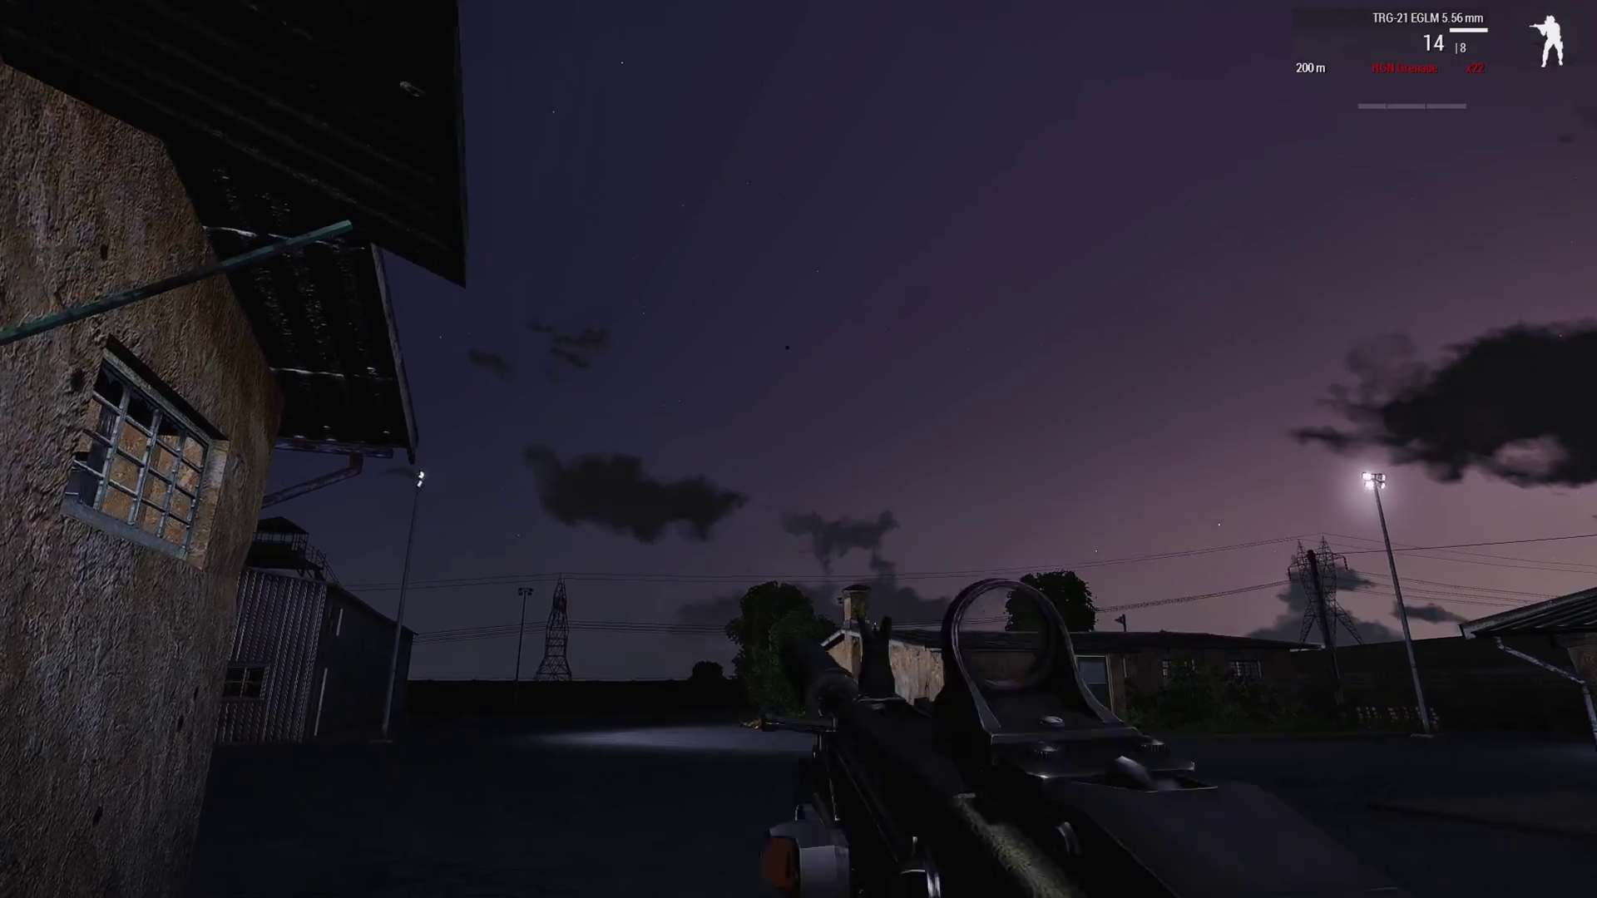
Advance into the open yard and fire HE grenades from the EGLM launcher towards the far end
key("w")
right_click(798, 449)
right_click(798, 449)
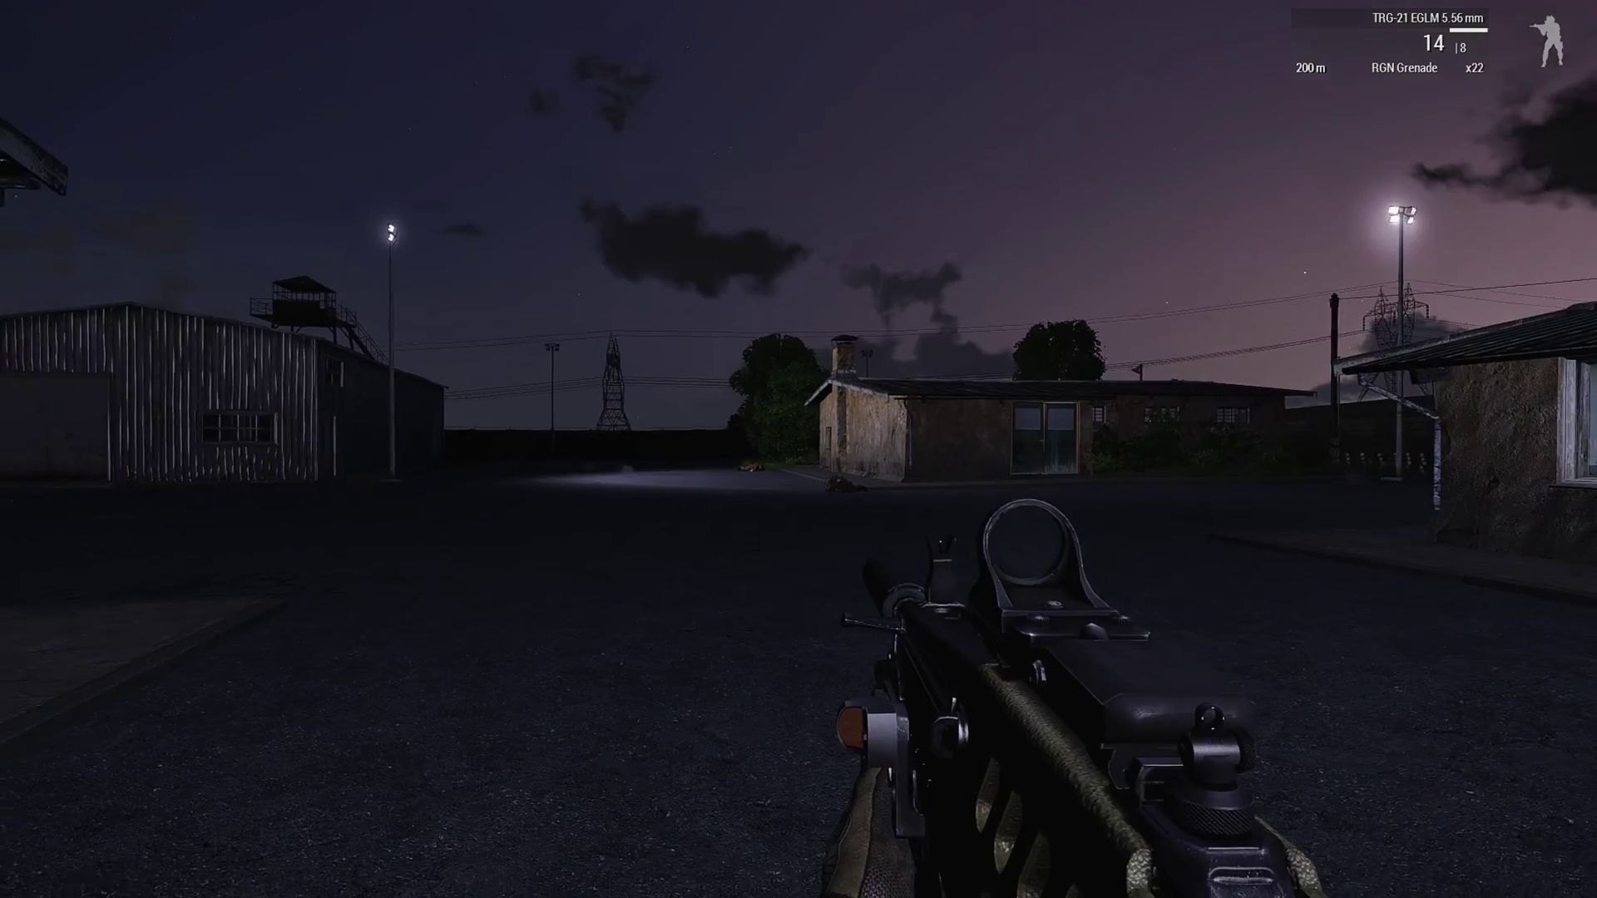
left_click(799, 449)
left_click(798, 449)
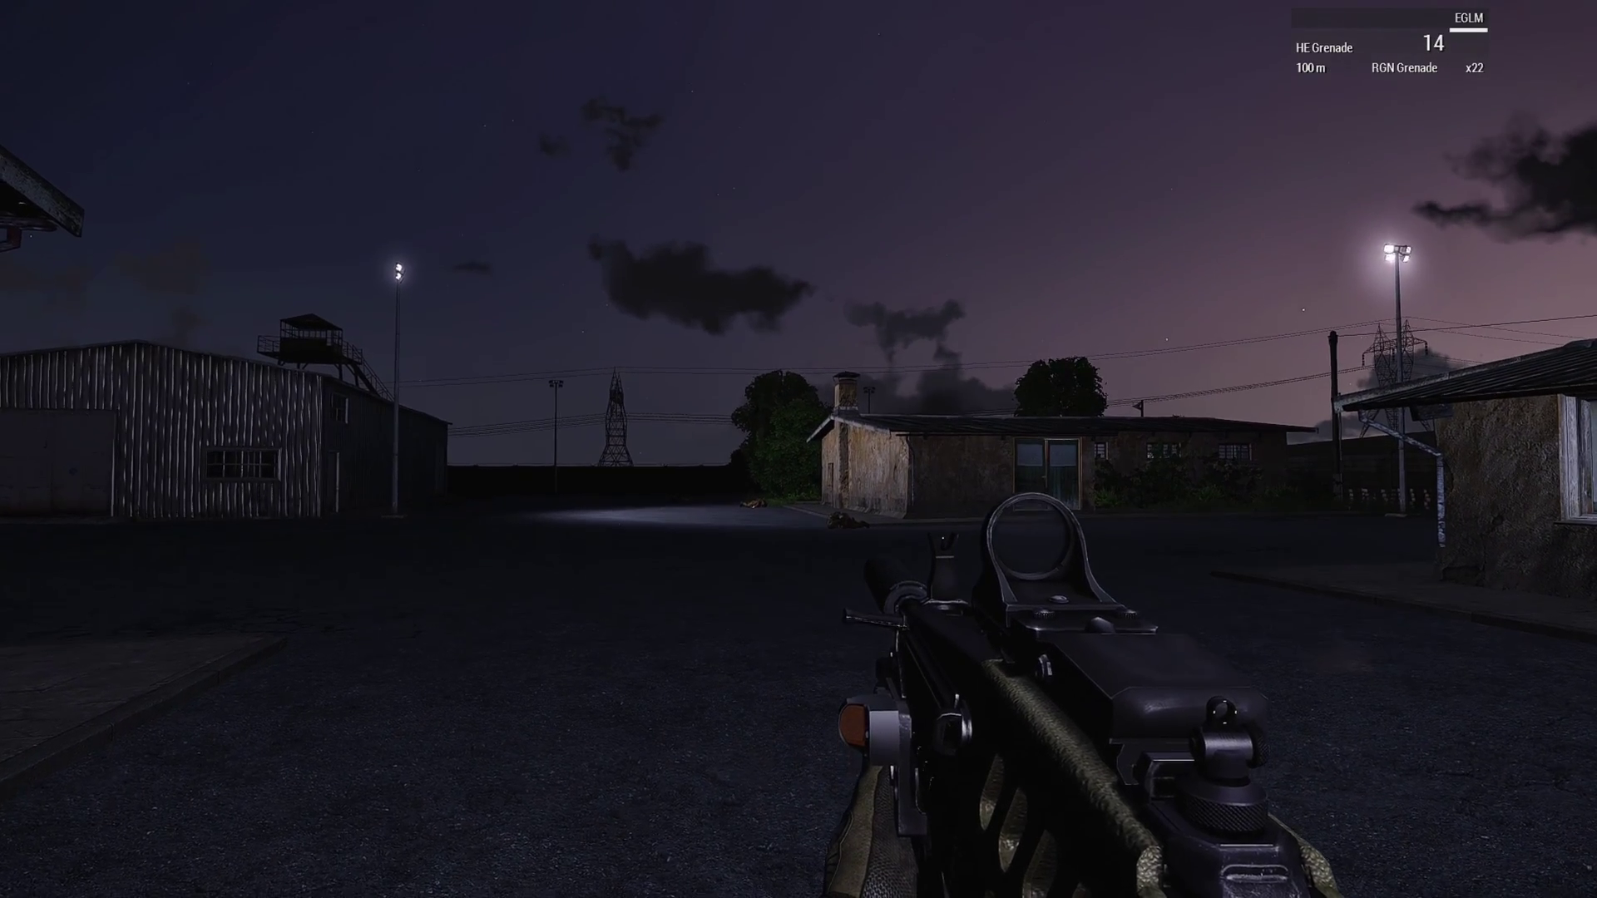
left_click(798, 449)
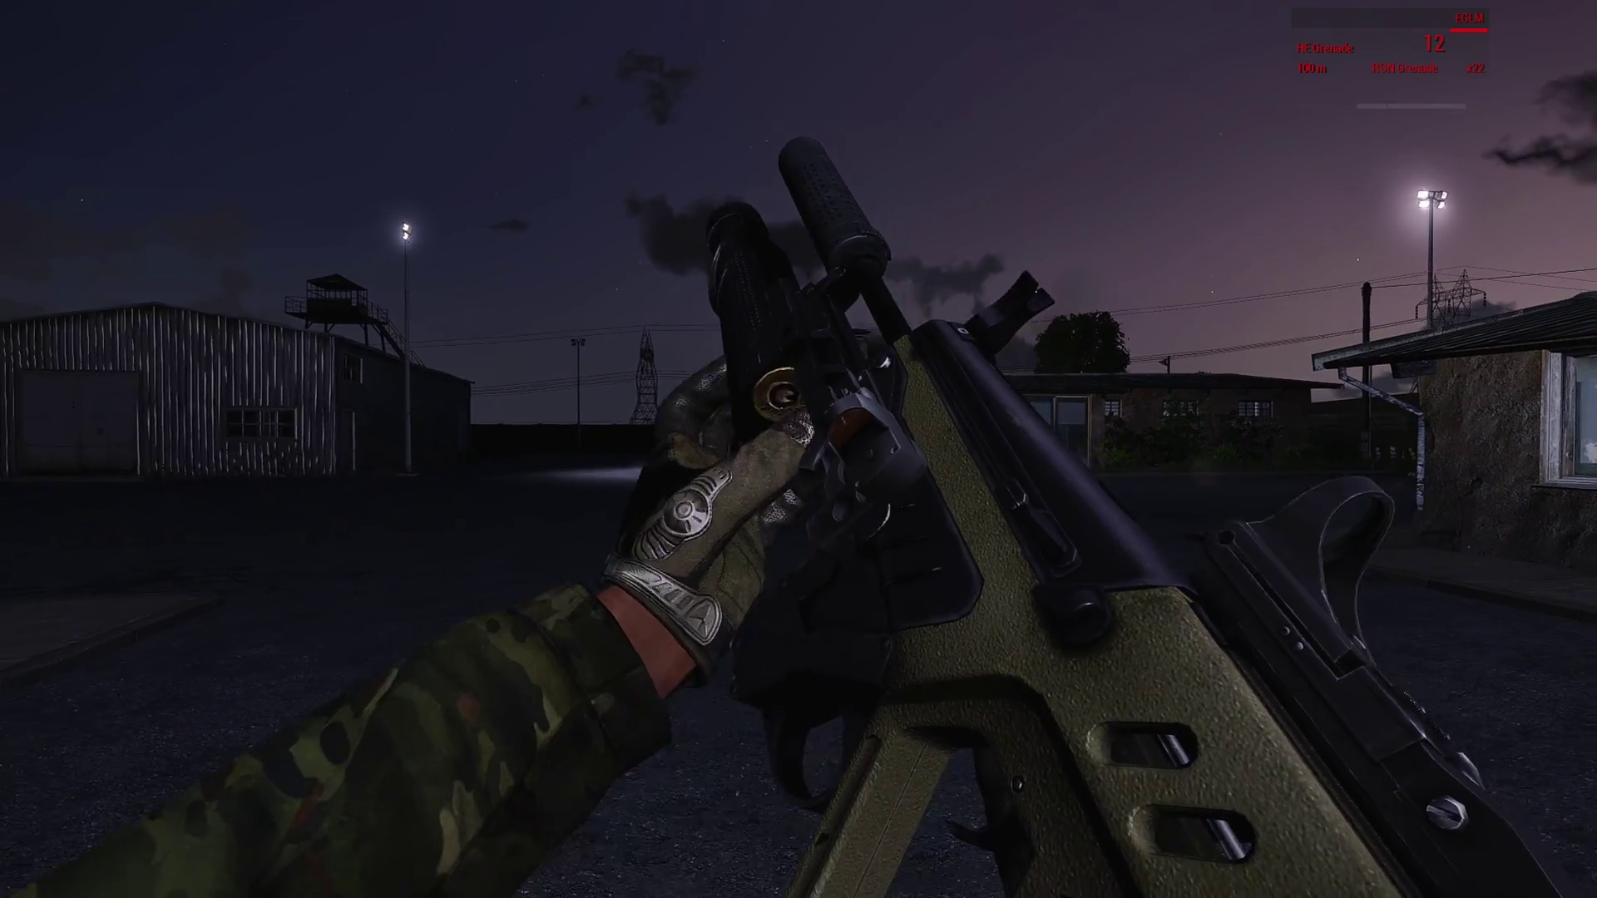
key("f")
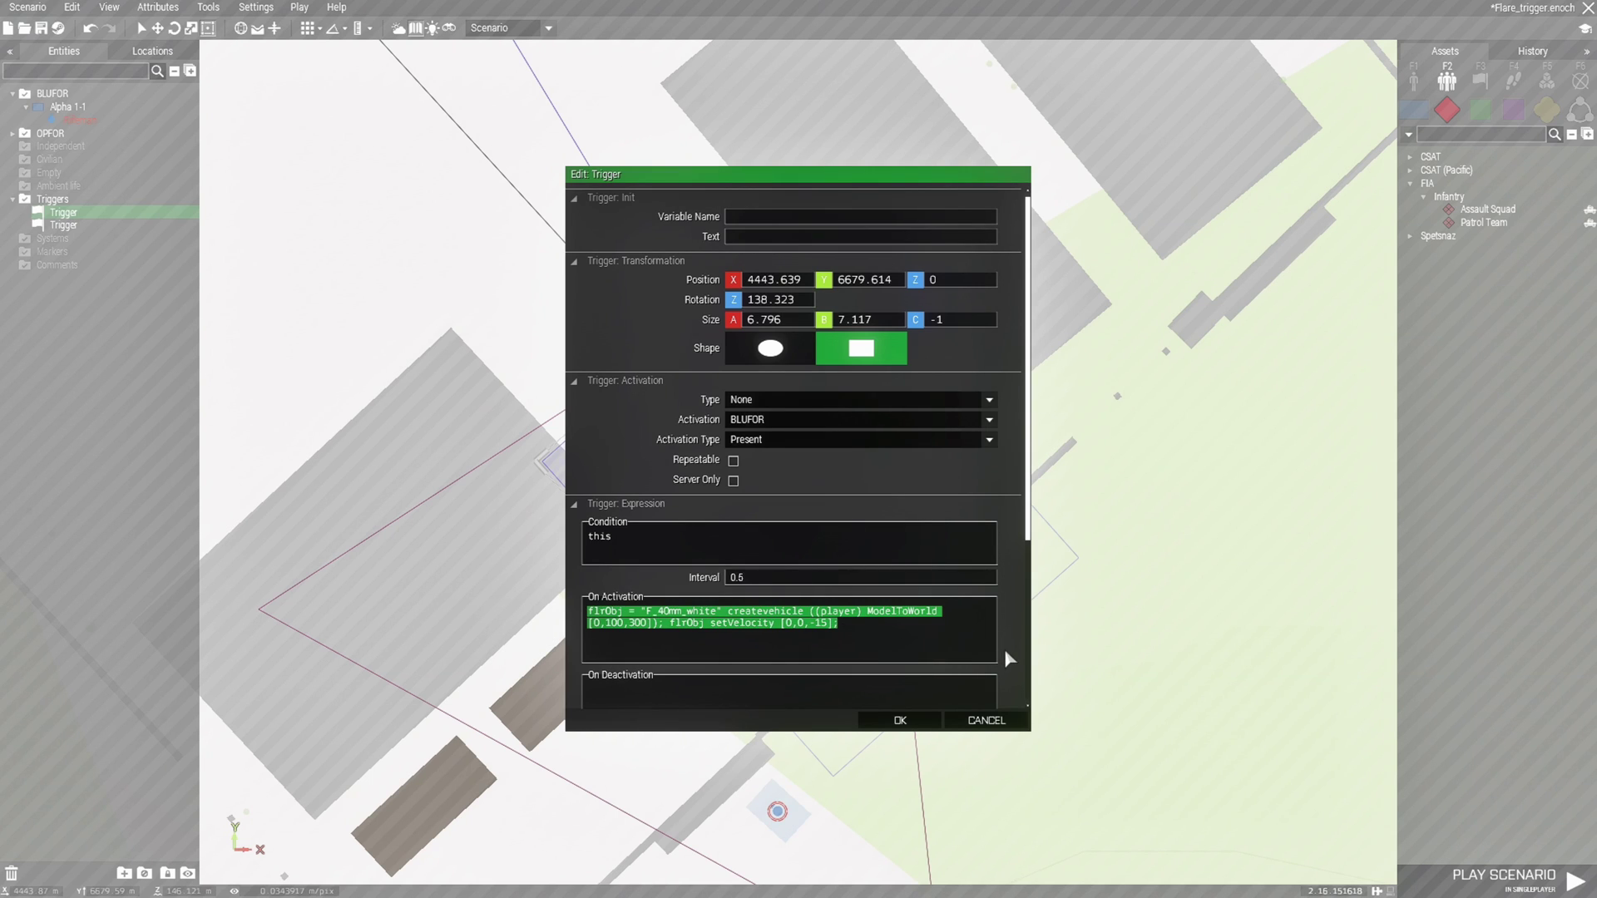
Examine the F_40mm_white flare class in the southeastern trigger's On Activation code, close its attributes unchanged and return to the 3D view
left_click(969, 646)
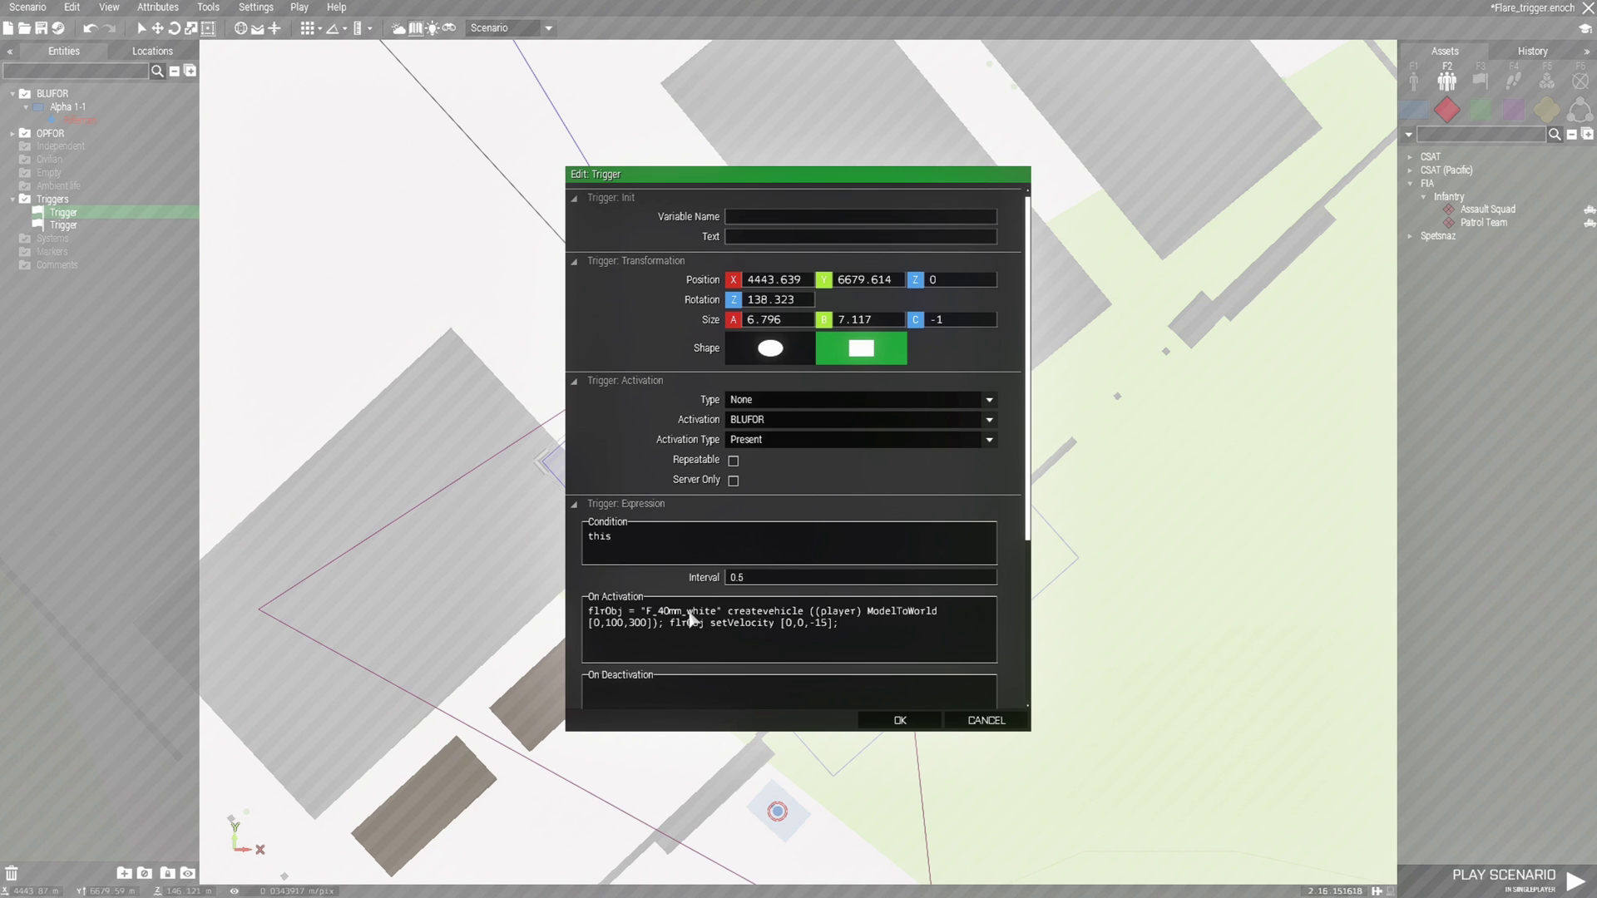
left_click_drag(687, 615, 713, 618)
left_click(967, 722)
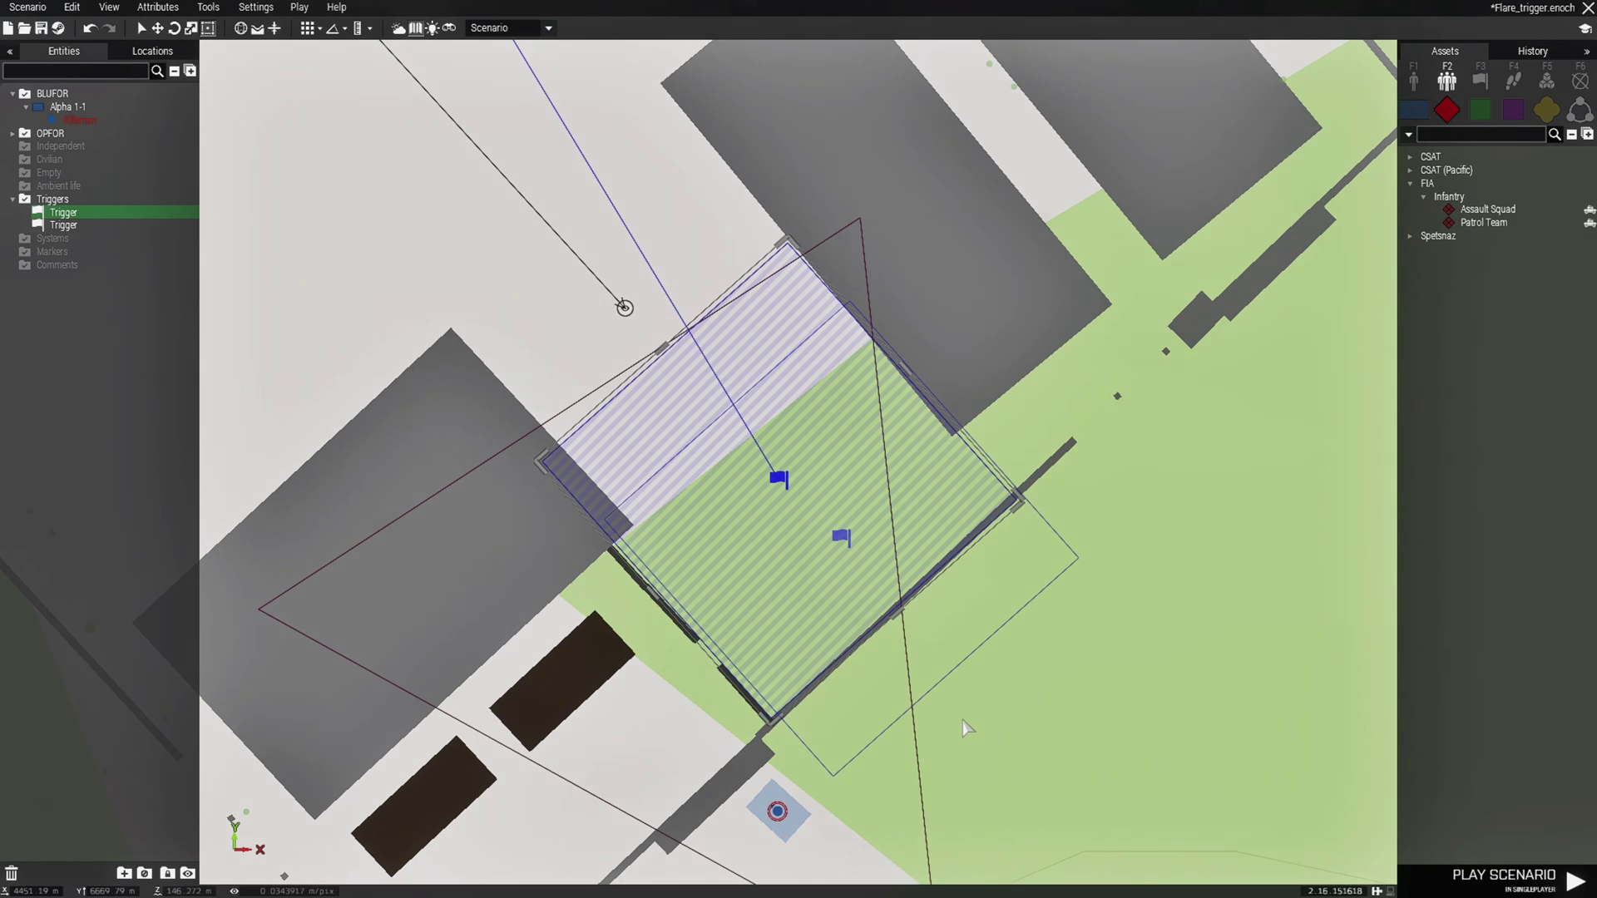
key("m")
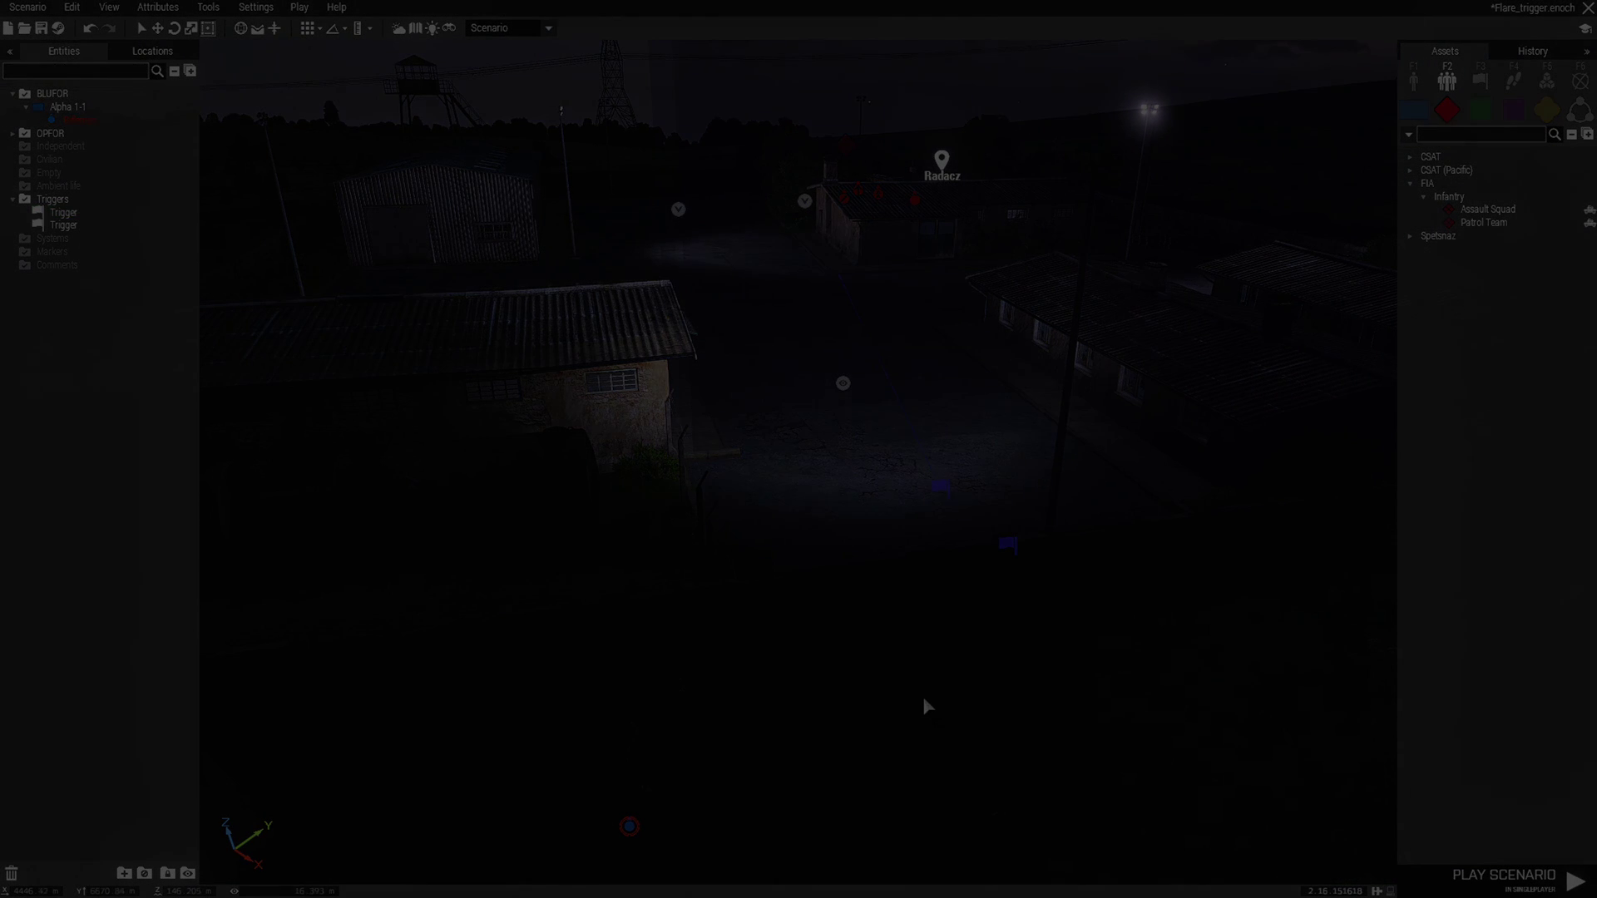